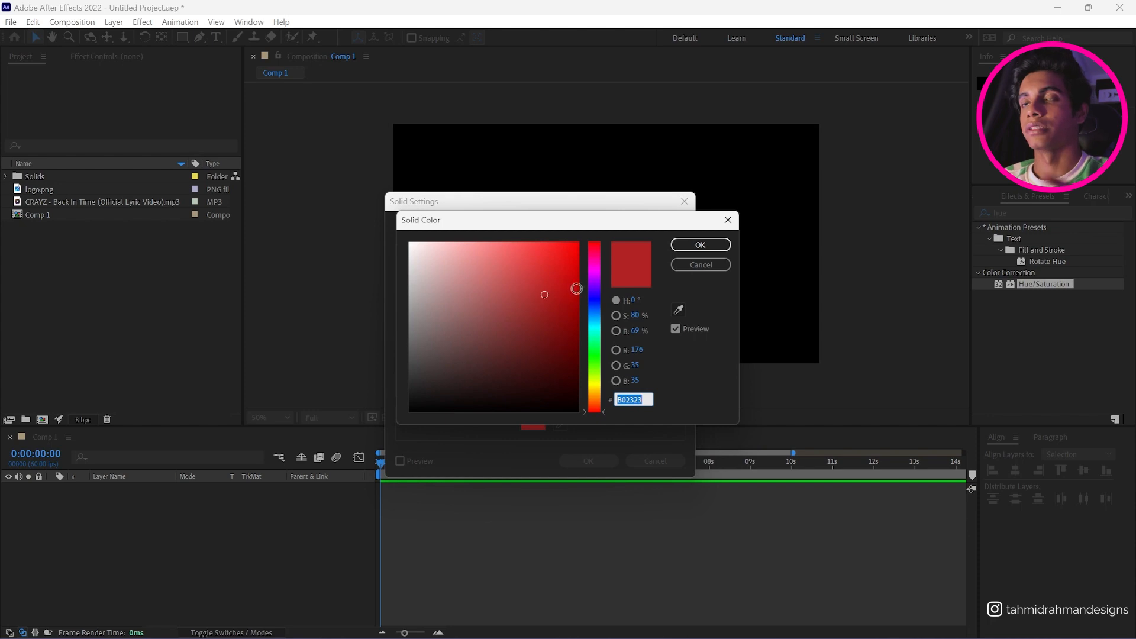
Step: Set the new solid's color to purple 9D58EC and create the solid layer
click(595, 290)
mouse_move(595, 290)
mouse_down()
mouse_move(598, 271)
mouse_move(595, 284)
mouse_move(514, 255)
mouse_up()
click(700, 244)
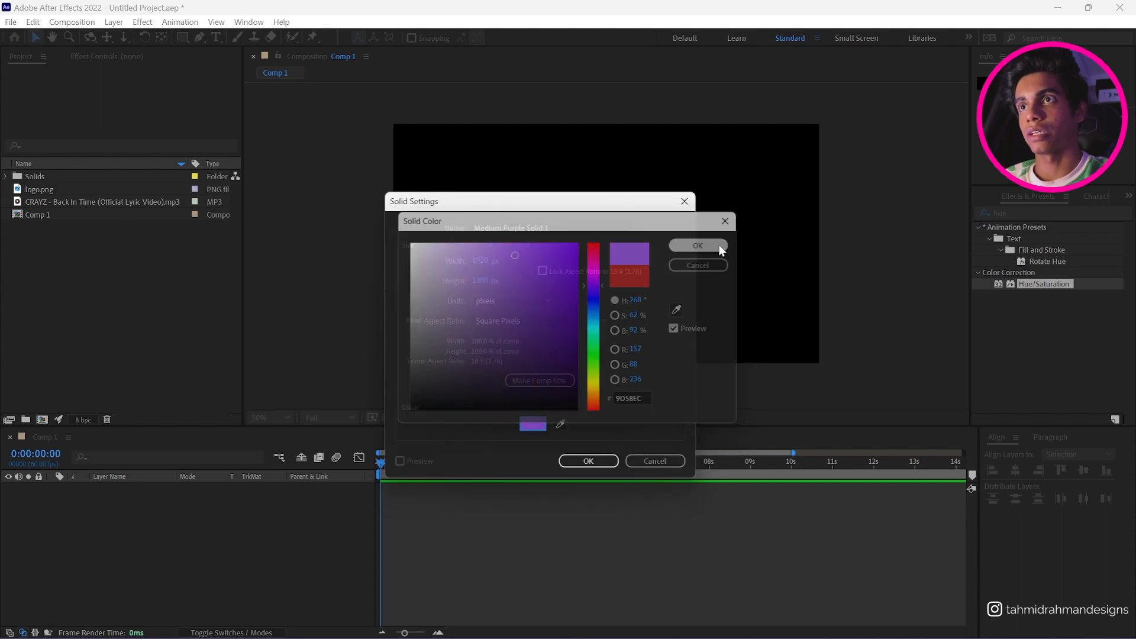
click(588, 461)
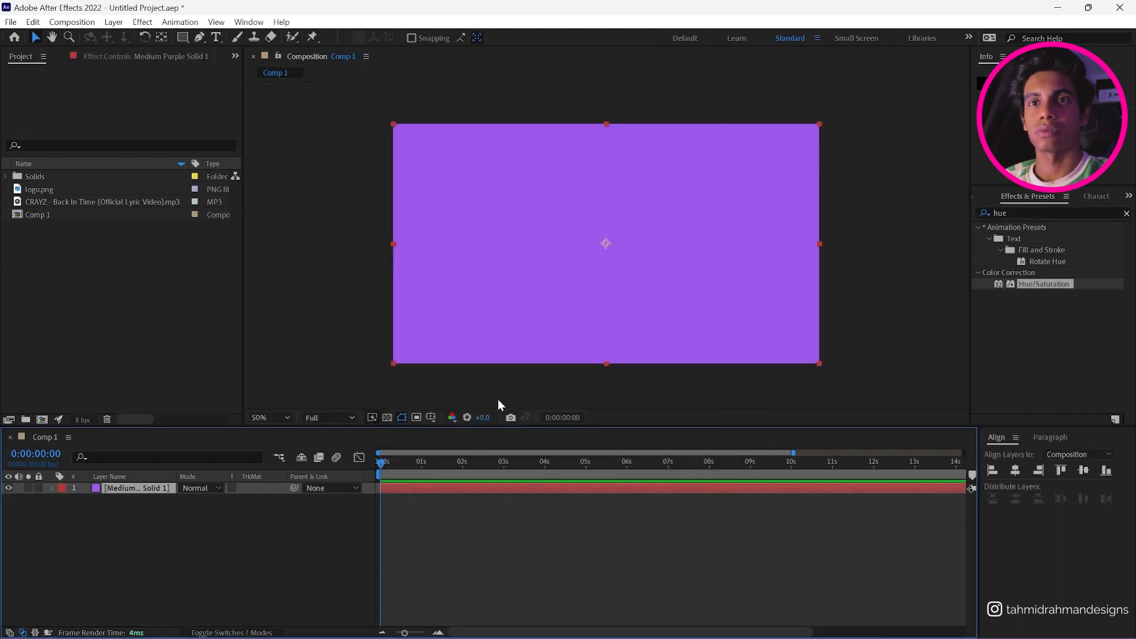
click(201, 41)
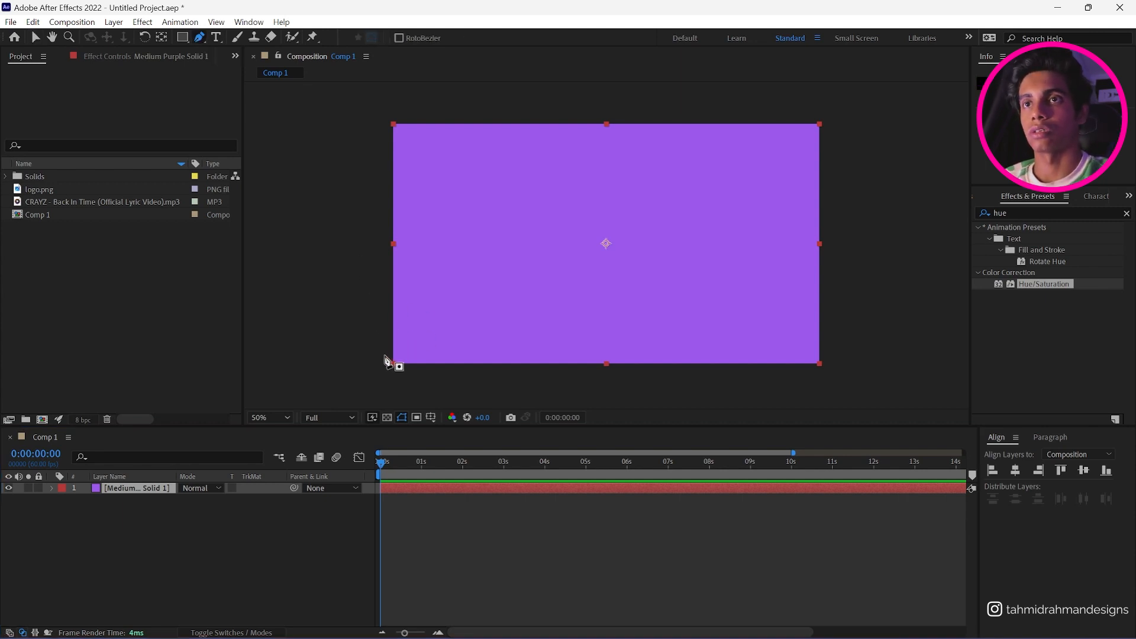
click(378, 362)
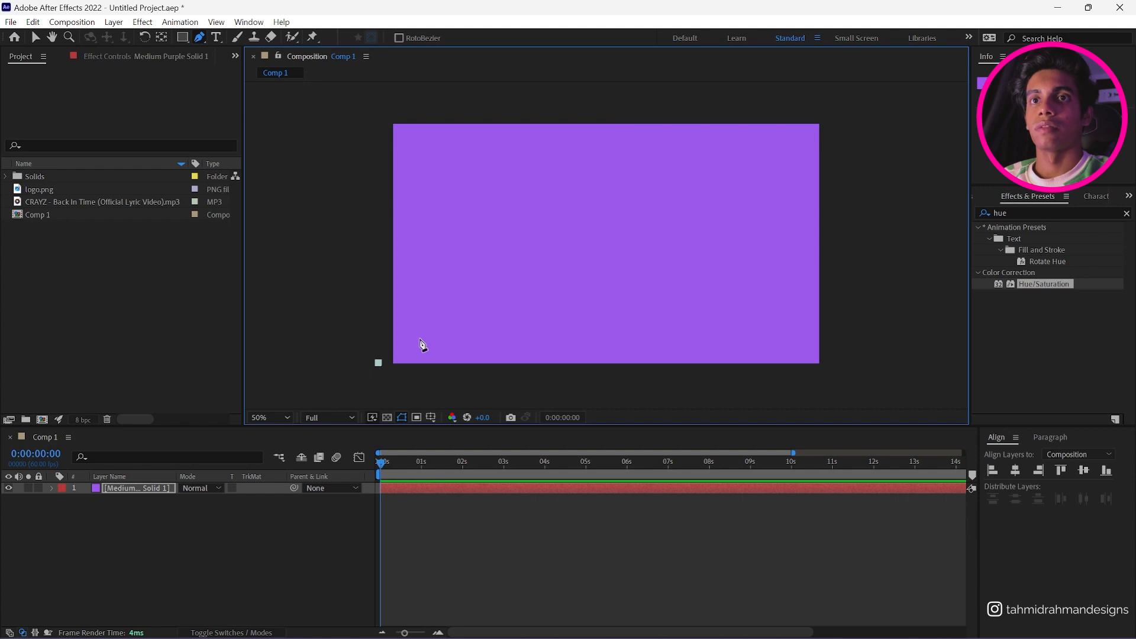
key(ctrl+z)
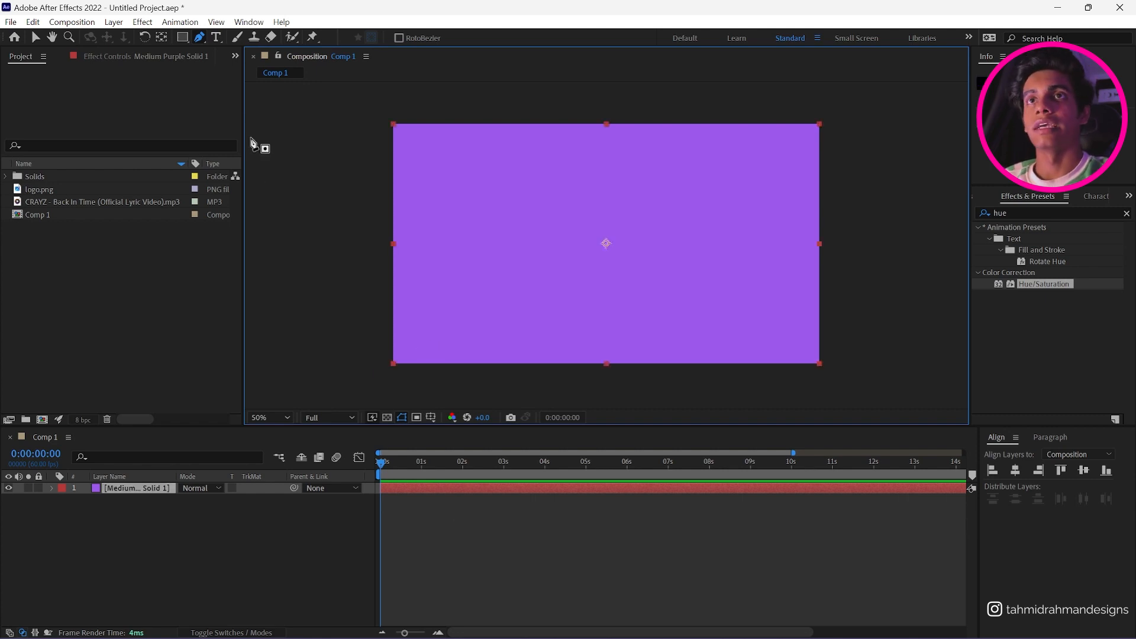
click(199, 38)
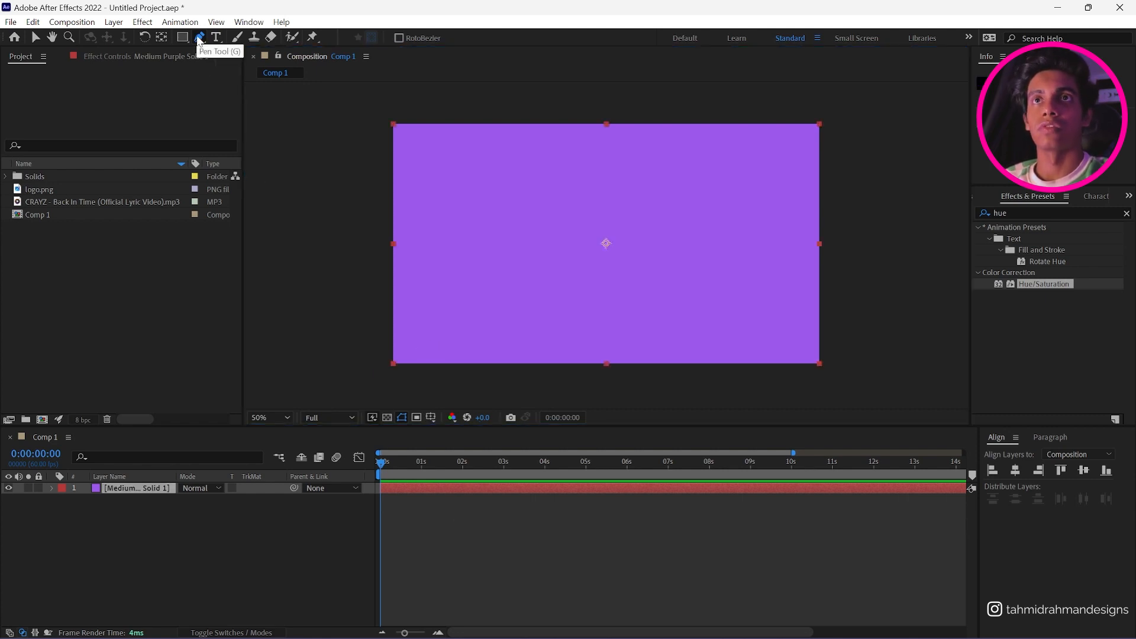
click(161, 531)
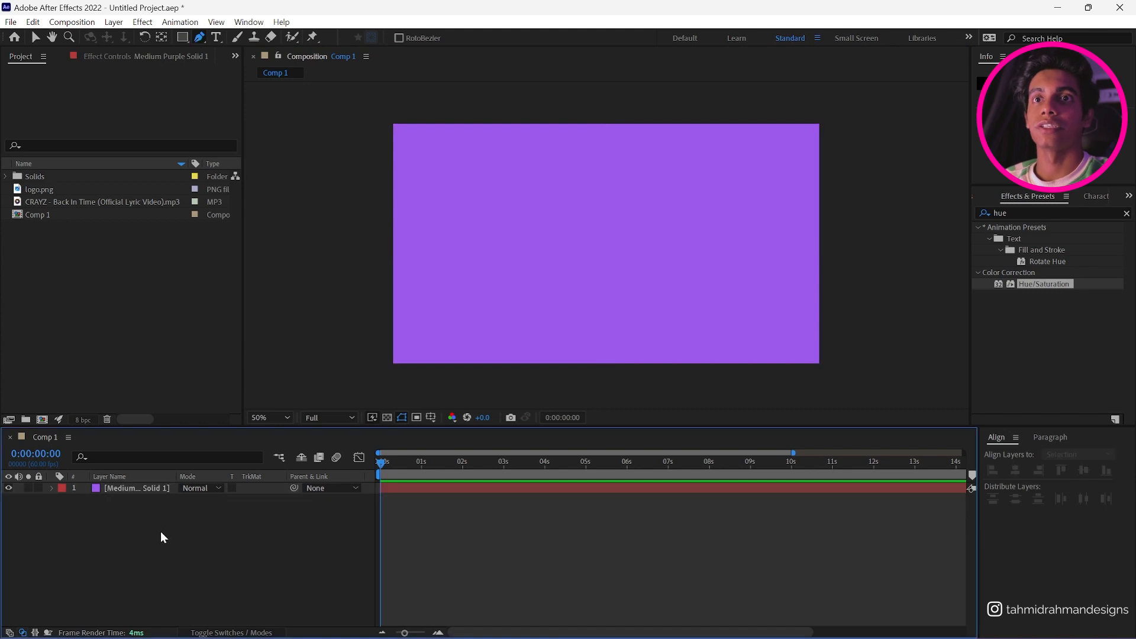
Step: Draw a closed Pen tool mask on the purple solid, with a wavy upper edge across the frame's lower part and straight edges below the frame
click(146, 489)
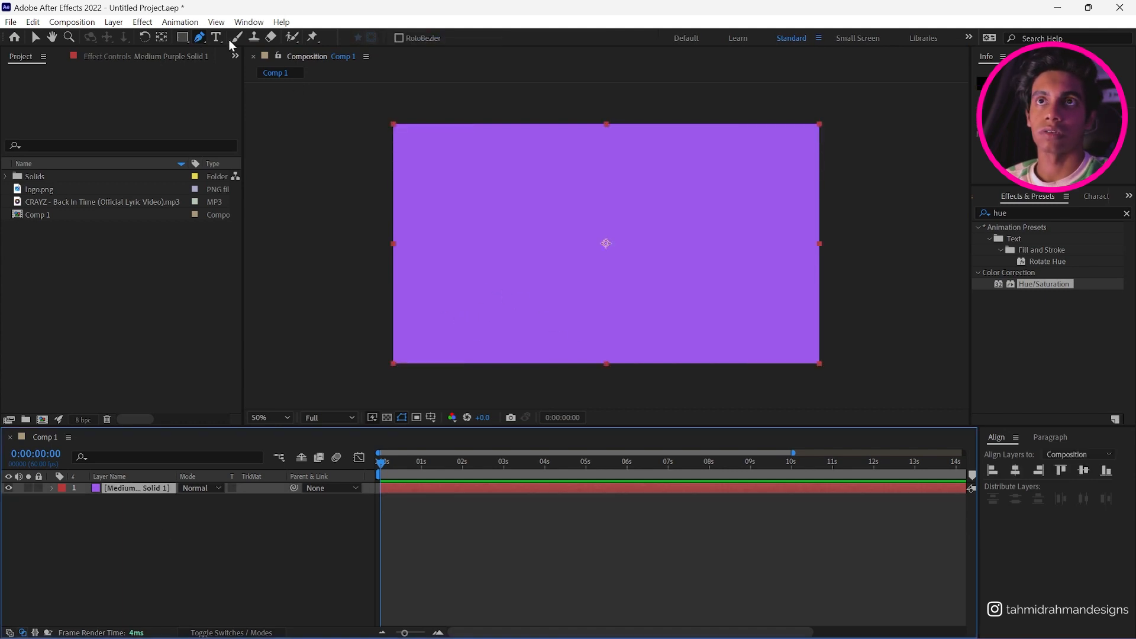
click(198, 38)
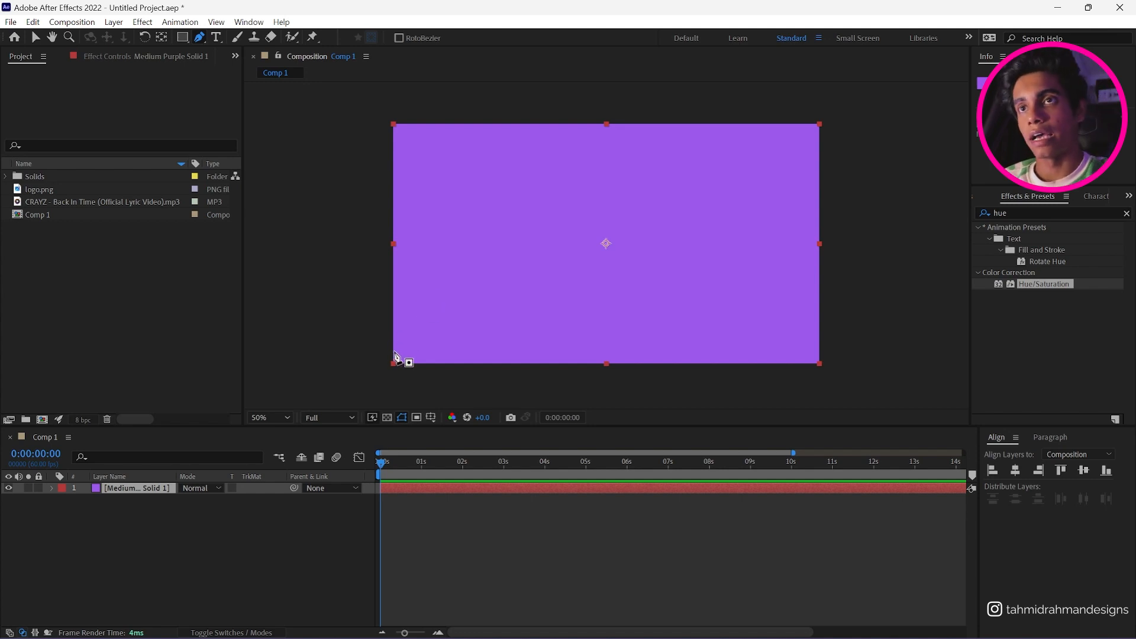
click(378, 357)
drag(464, 313, 519, 342)
drag(590, 312, 616, 296)
drag(715, 300, 768, 329)
click(837, 320)
mouse_move(837, 320)
mouse_down()
mouse_move(841, 338)
mouse_move(841, 324)
mouse_up()
click(839, 371)
click(738, 388)
click(498, 393)
click(385, 389)
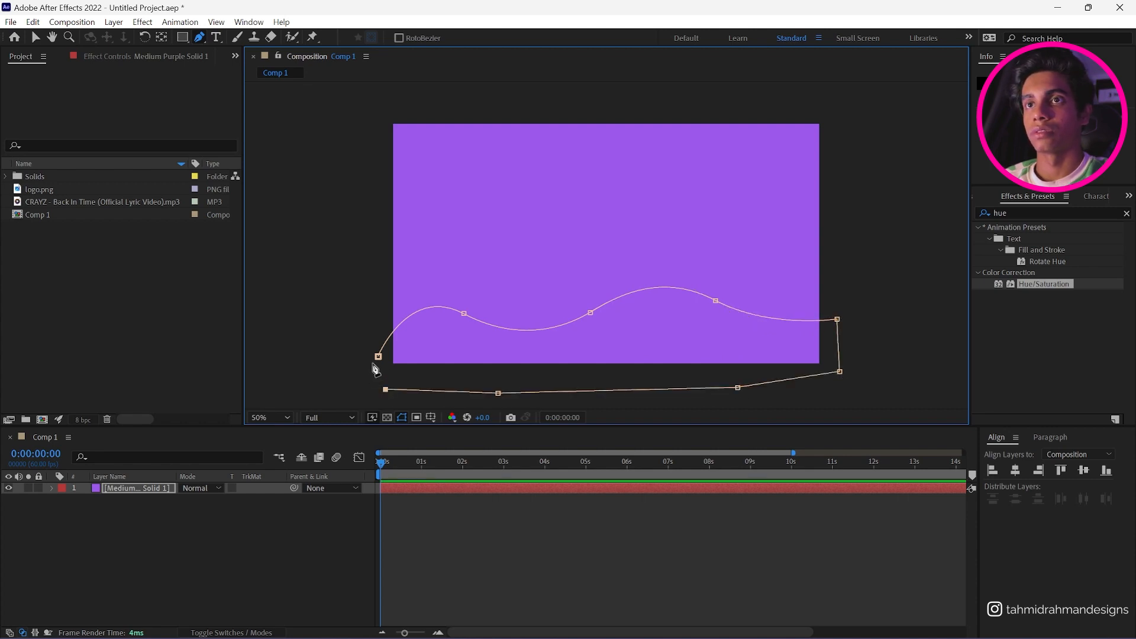
click(378, 357)
click(35, 38)
click(241, 553)
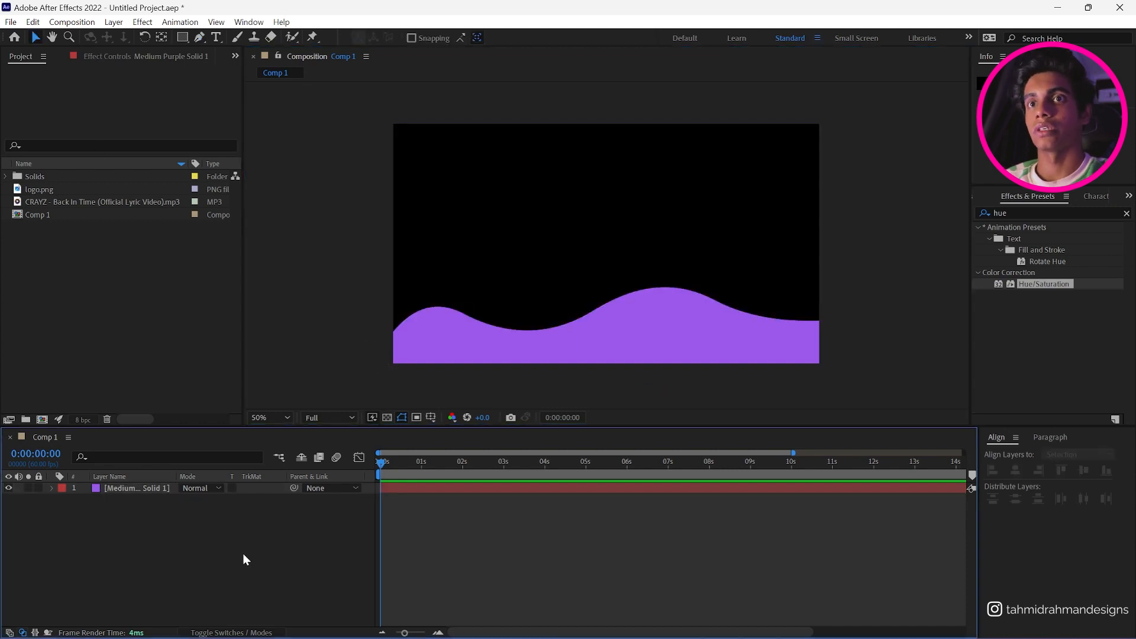
Step: Find the Turbulent Displace effect by searching for "turbul" and apply it to the purple solid
click(636, 326)
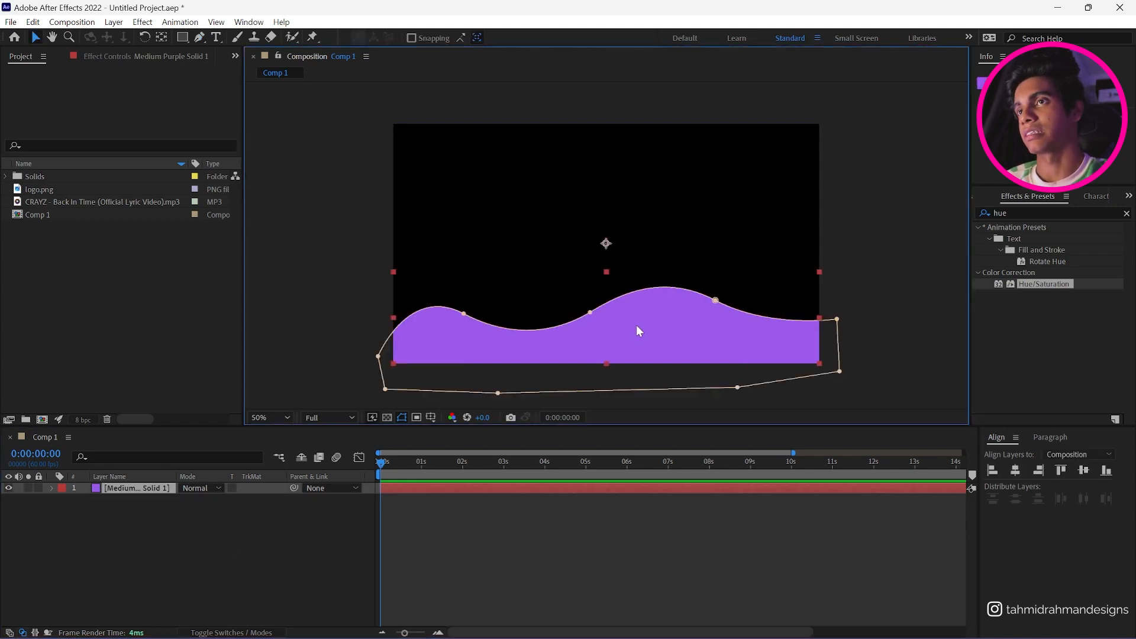
click(1041, 213)
key(BackSpace)
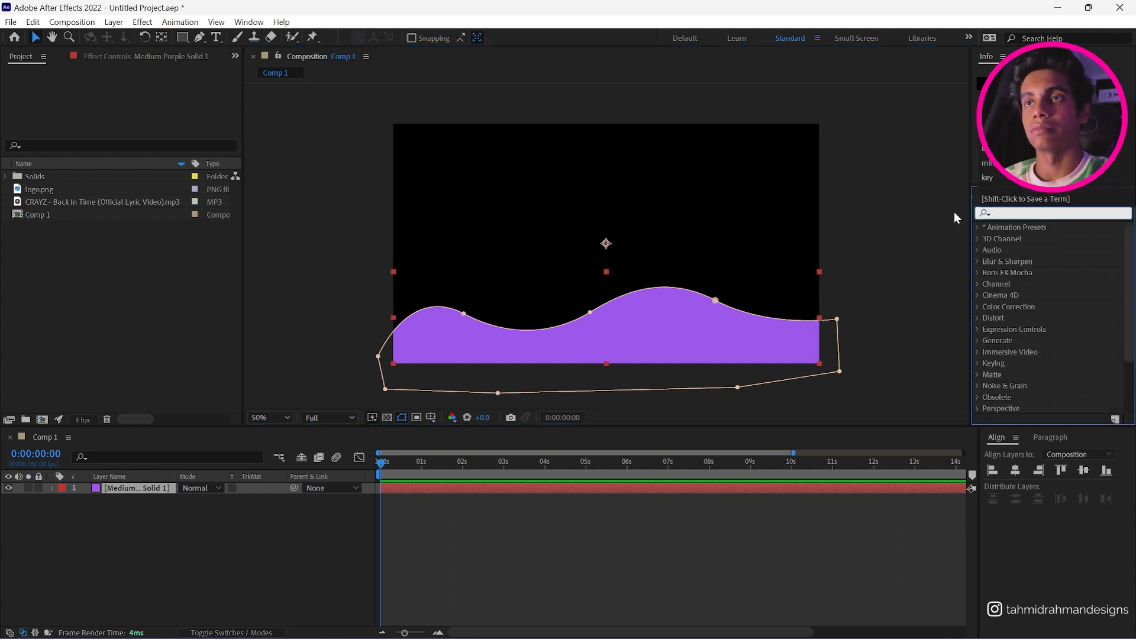
text(tur)
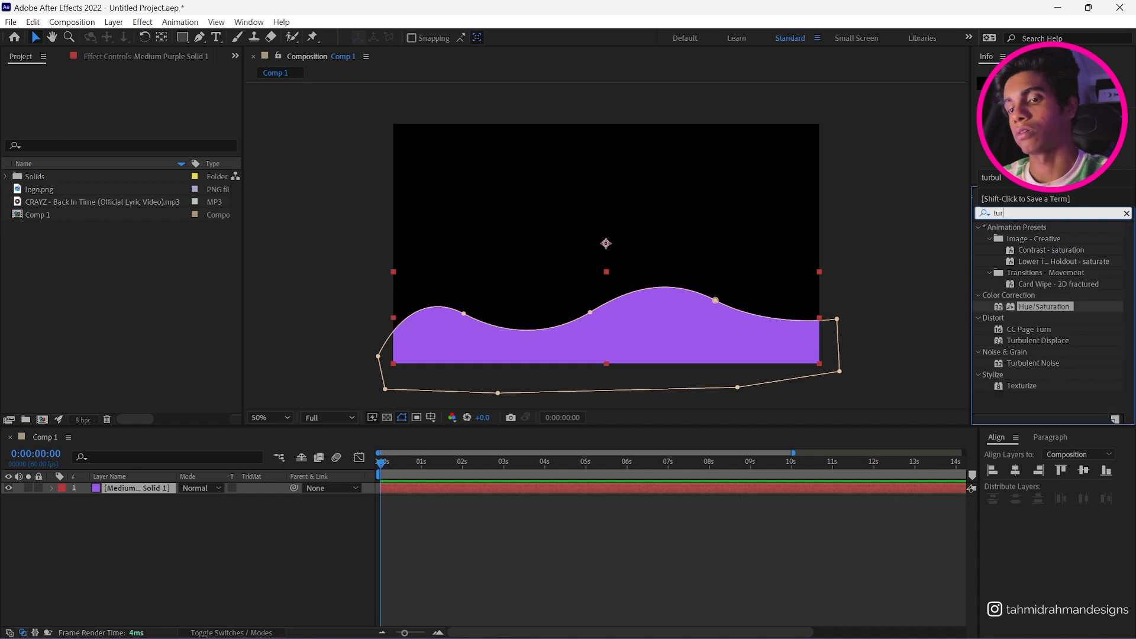
text(bul)
drag(1038, 239, 148, 485)
click(183, 524)
click(156, 485)
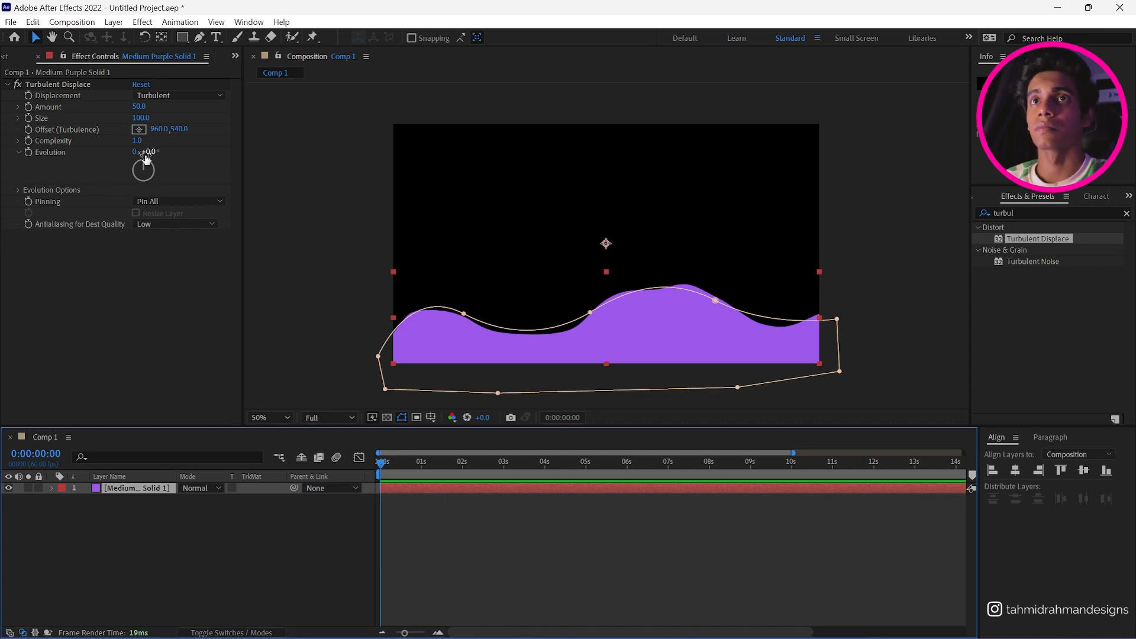
Step: Add the expression "time * 200" to the Evolution property of Turbulent Displace and scrub through the motion
alt+click(28, 152)
scroll(487, 555, down, 1)
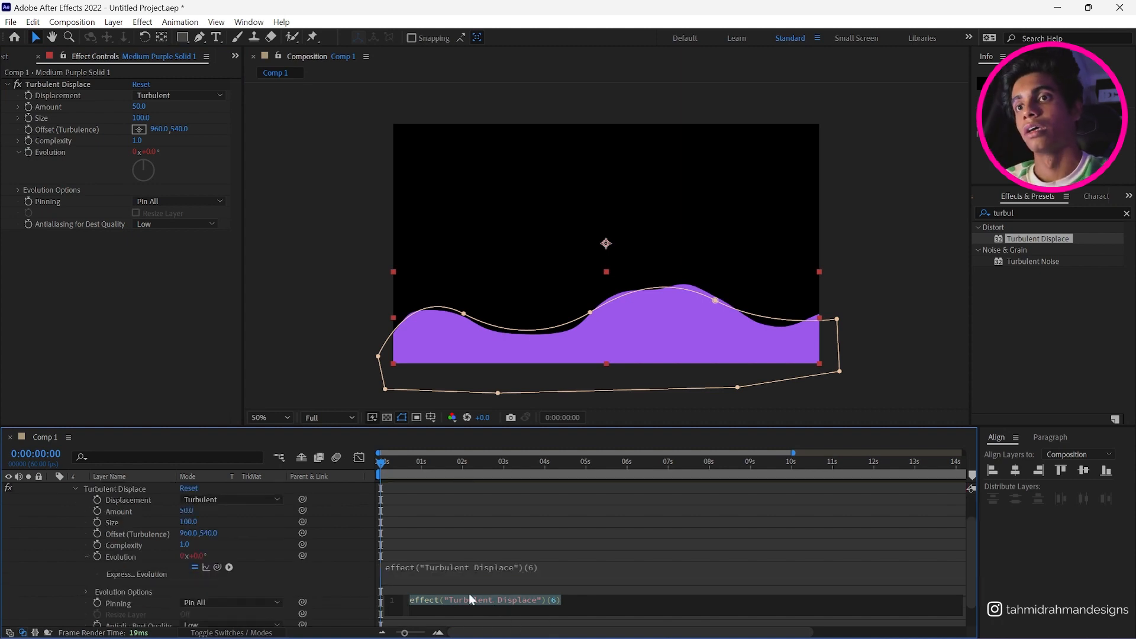
text(time )
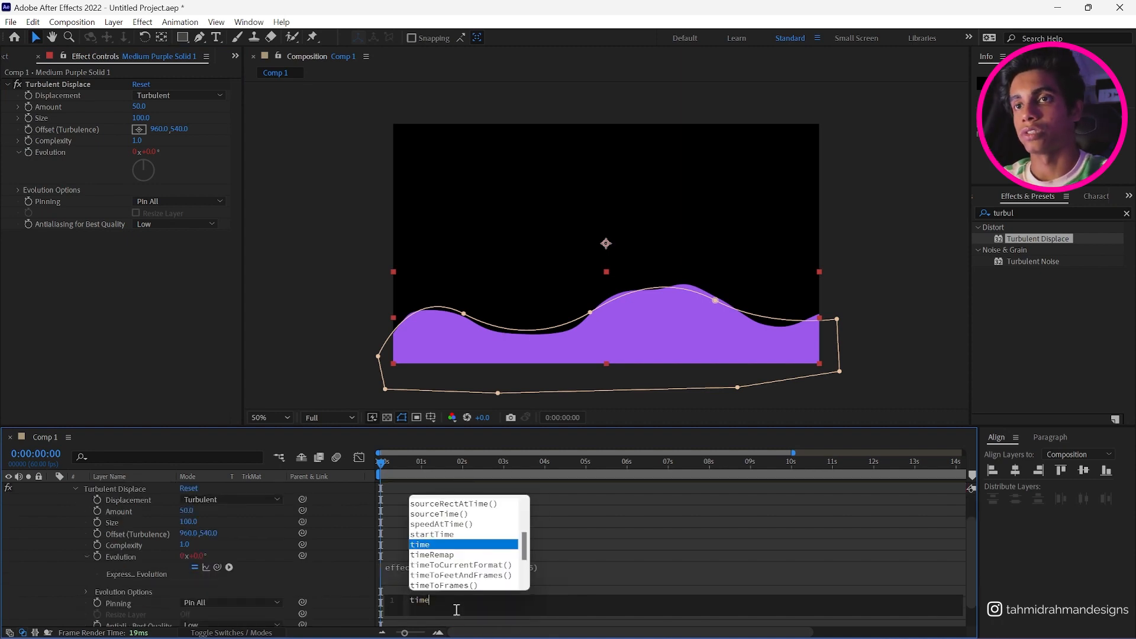
text(* 2)
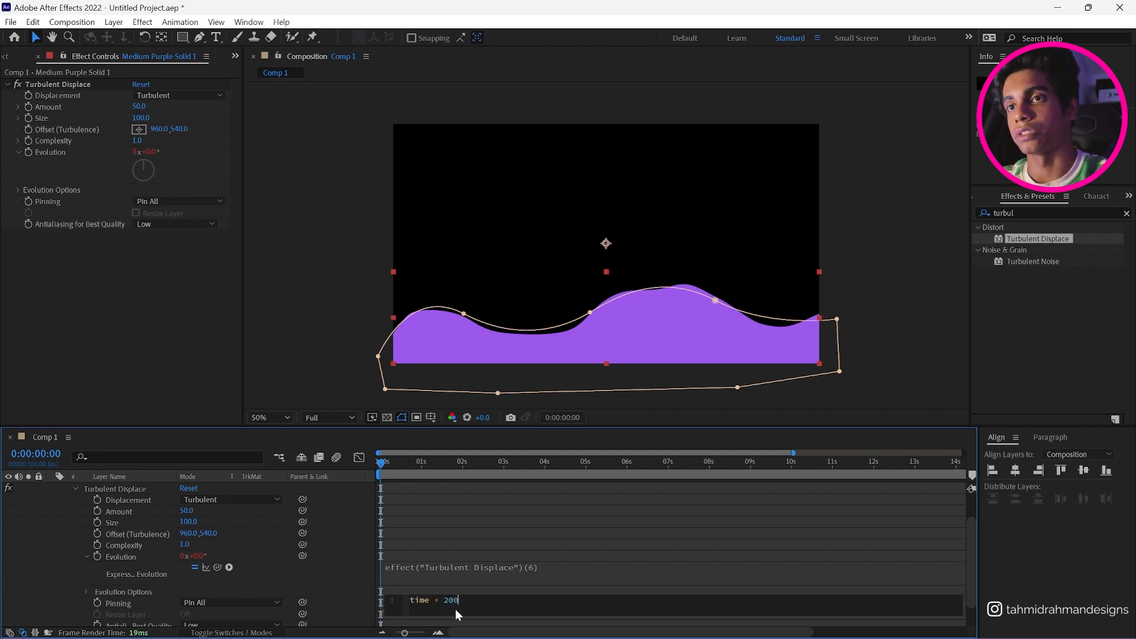
text(00)
click(490, 572)
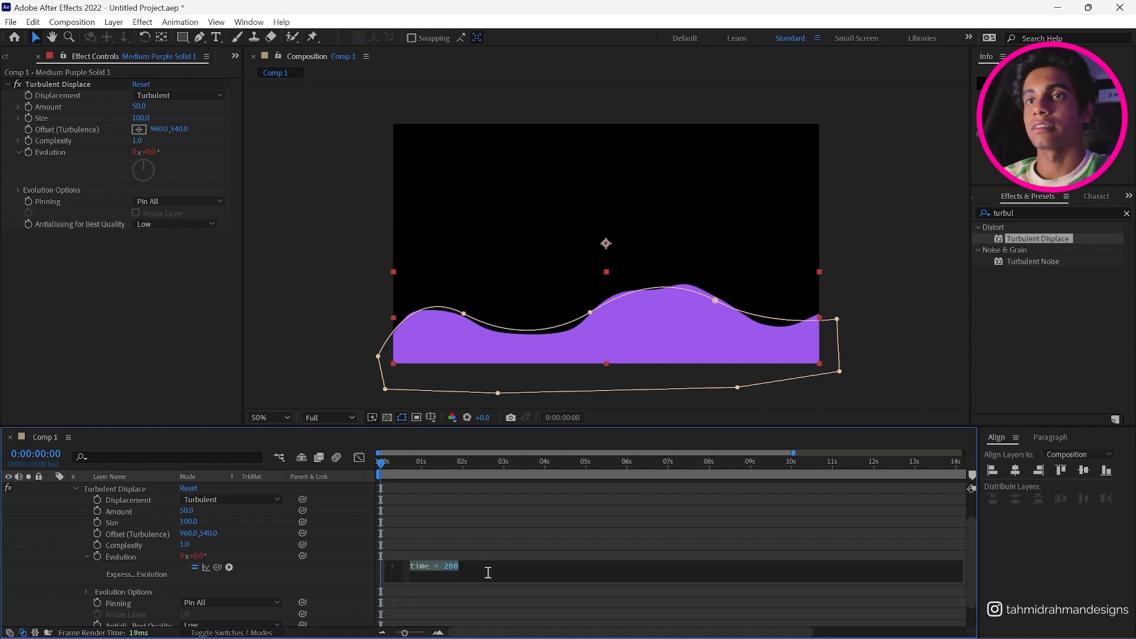
click(484, 602)
drag(382, 466, 346, 510)
scroll(248, 525, up, 1)
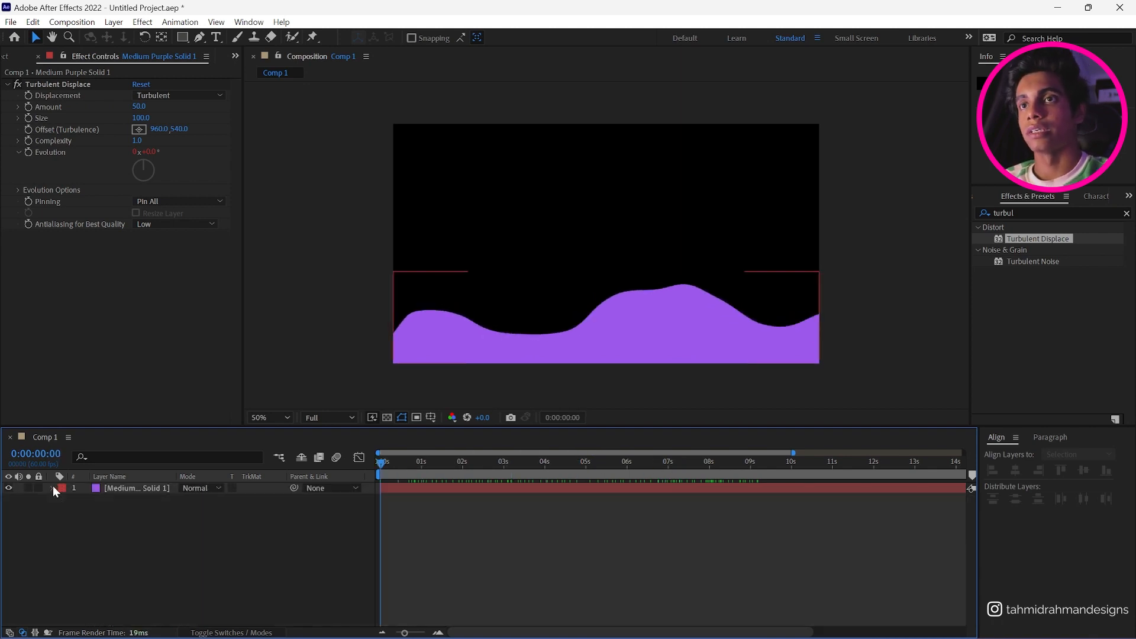
Step: Set the Mask Feather of the purple solid's Mask 1 to 170 pixels
click(64, 511)
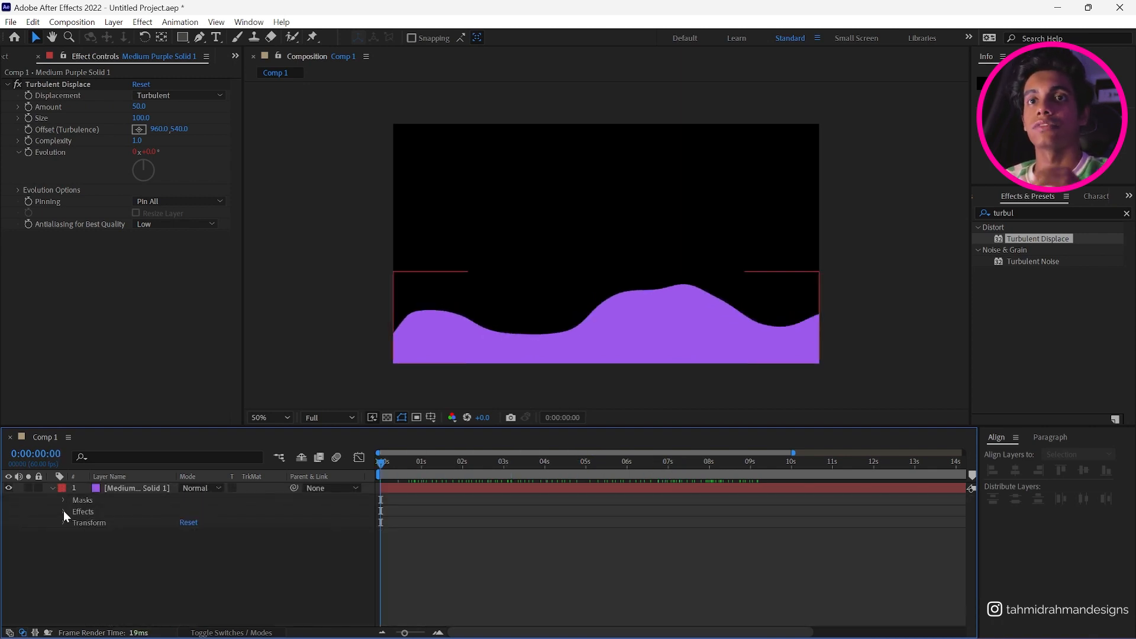
click(63, 501)
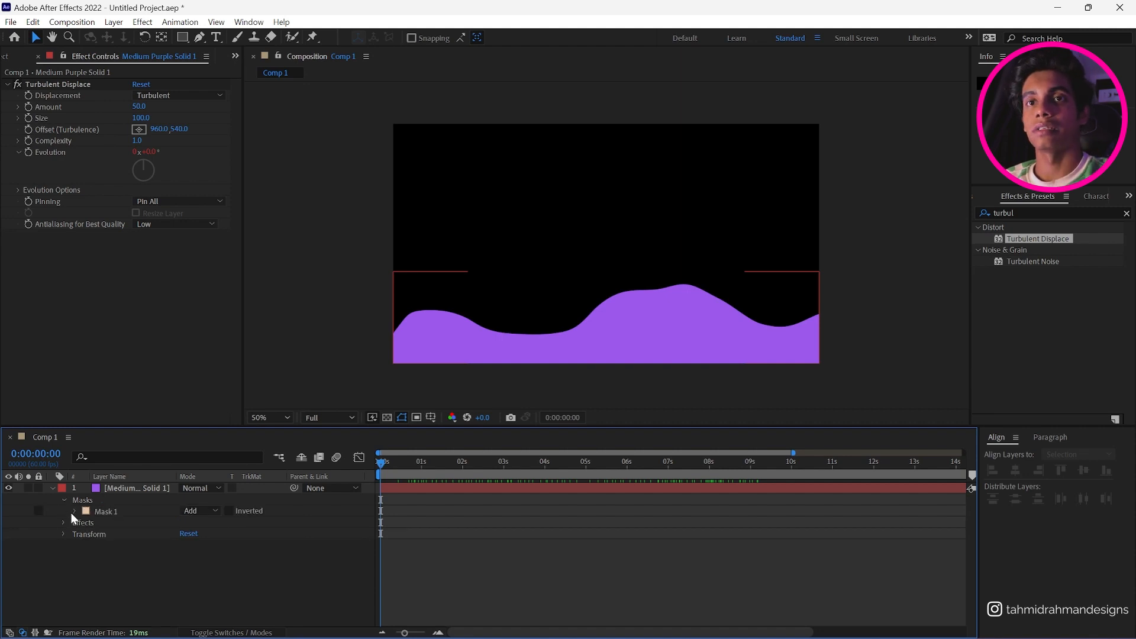
click(73, 512)
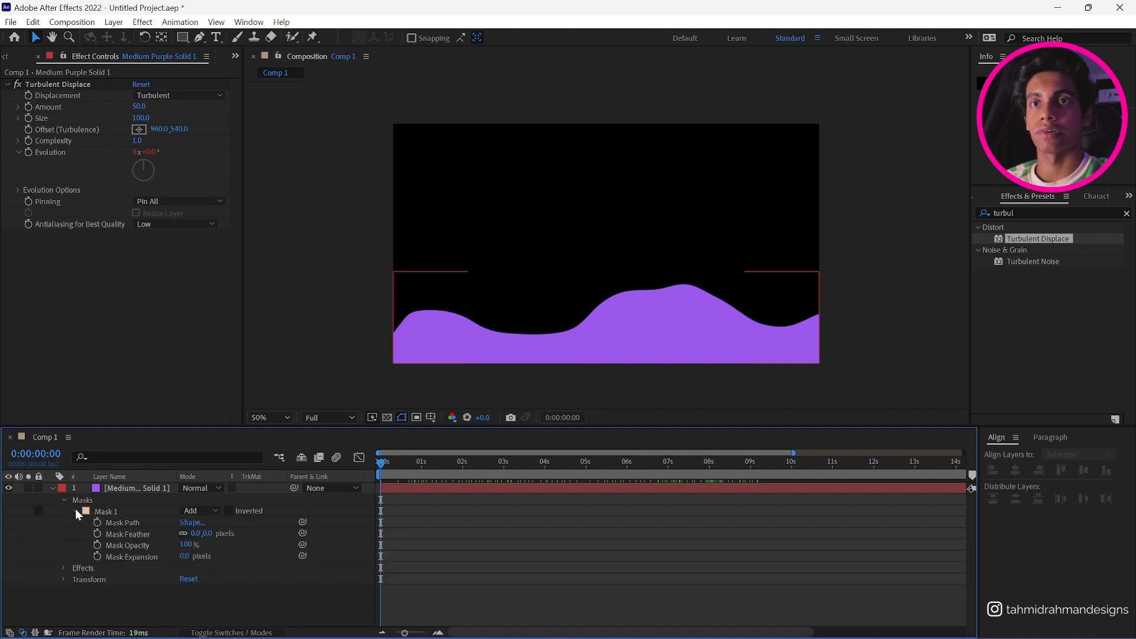
click(197, 537)
text(10)
key(Return)
drag(200, 534, 309, 535)
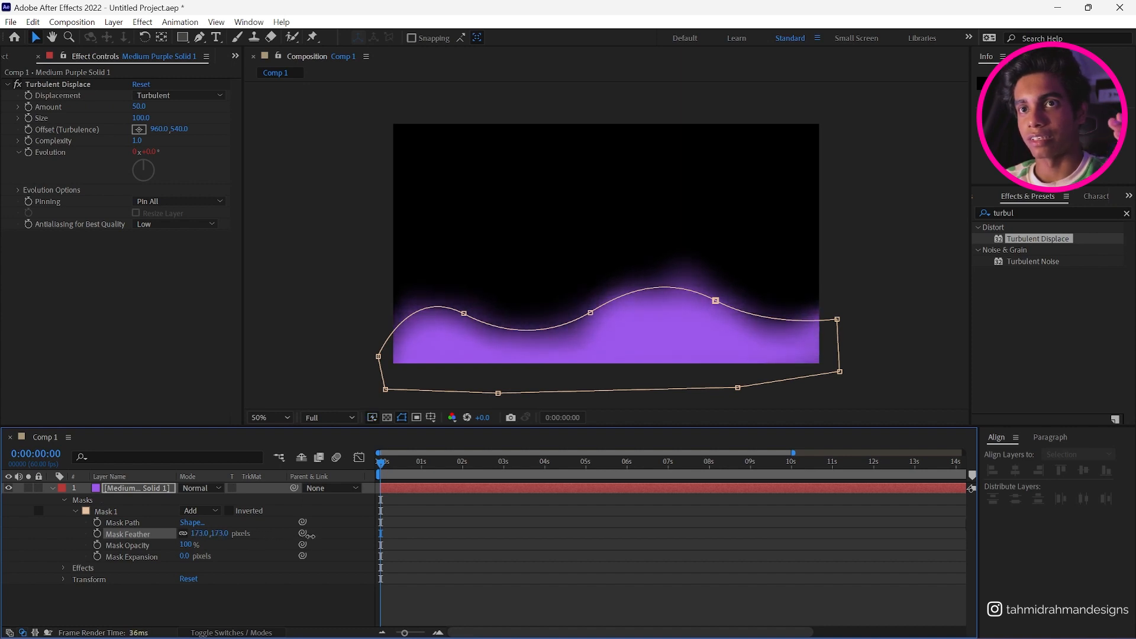
click(271, 623)
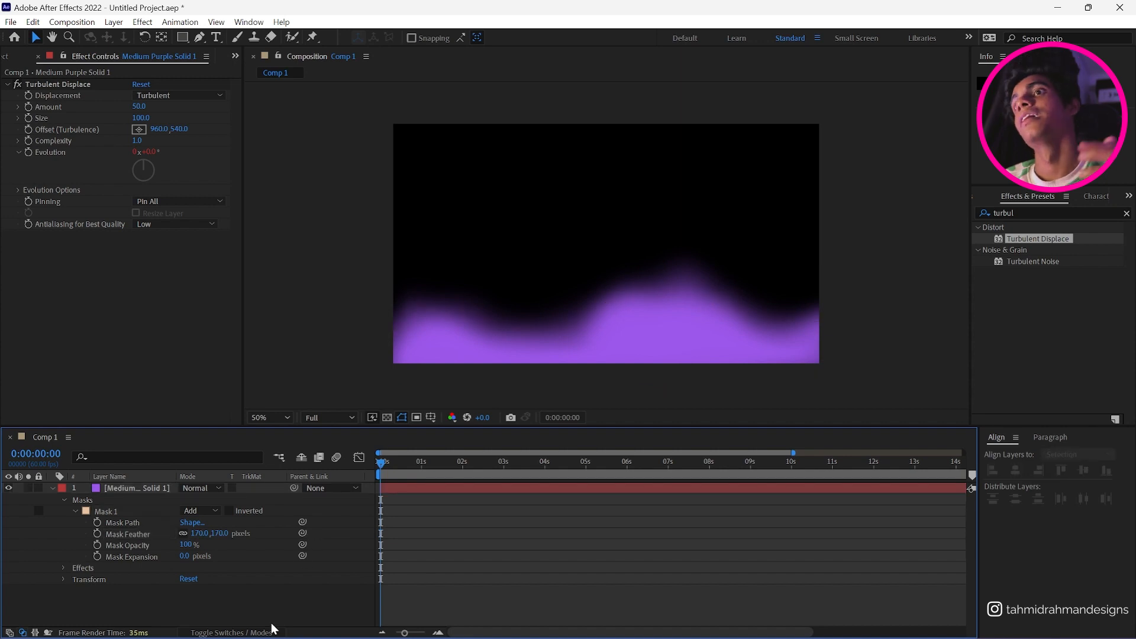
Step: Preview the feathered wave animation by scrubbing the timeline and playing it from the start
key(space)
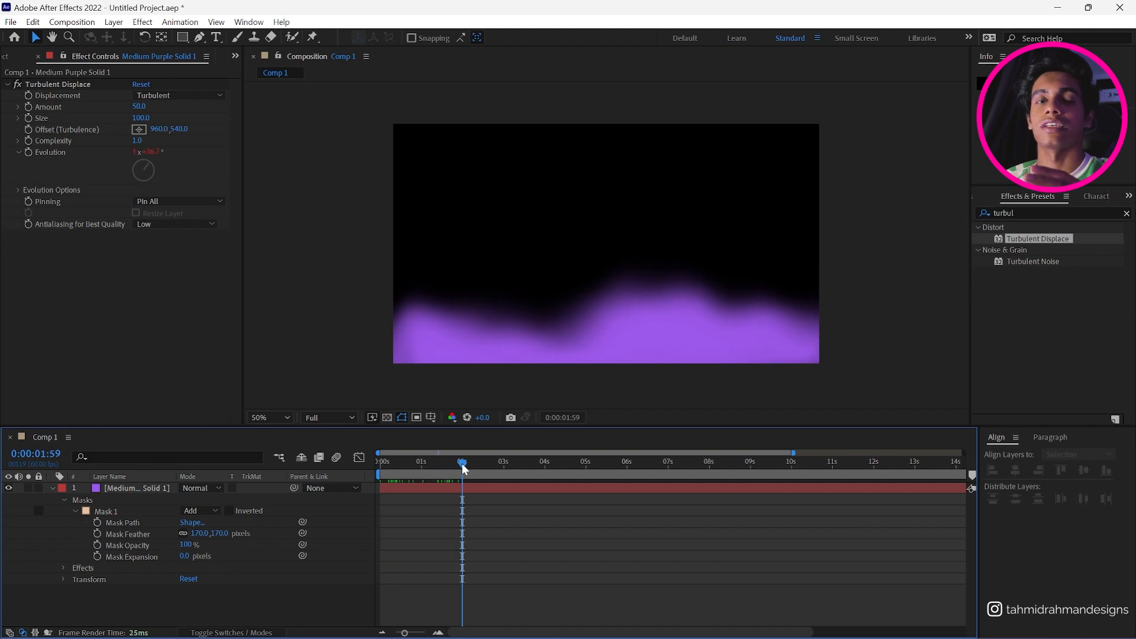
drag(462, 467, 409, 477)
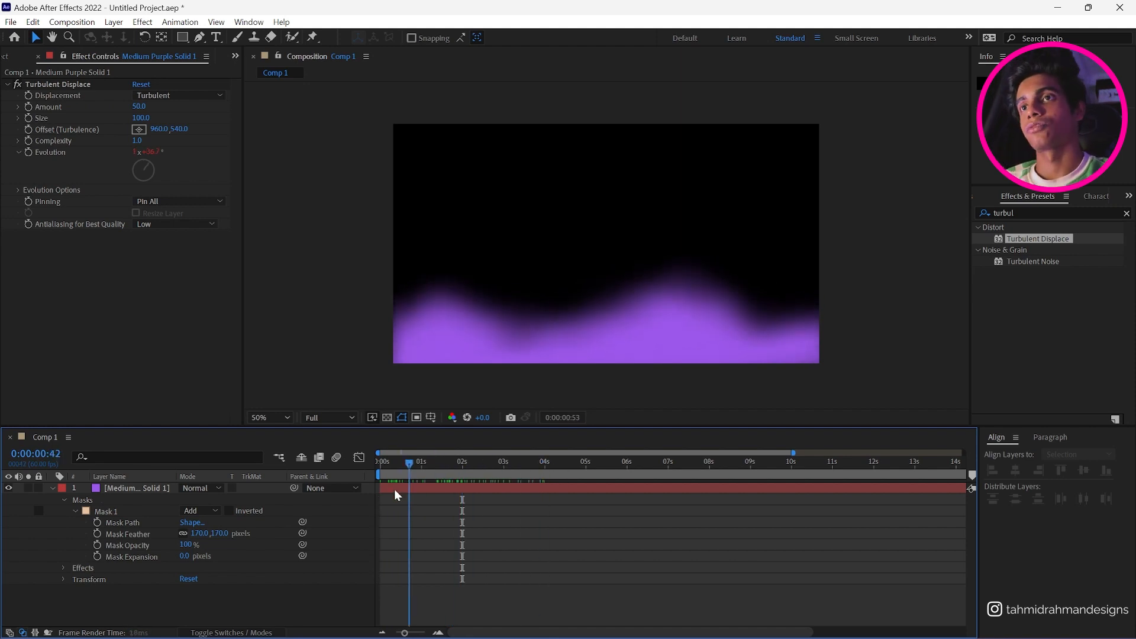
key(Home)
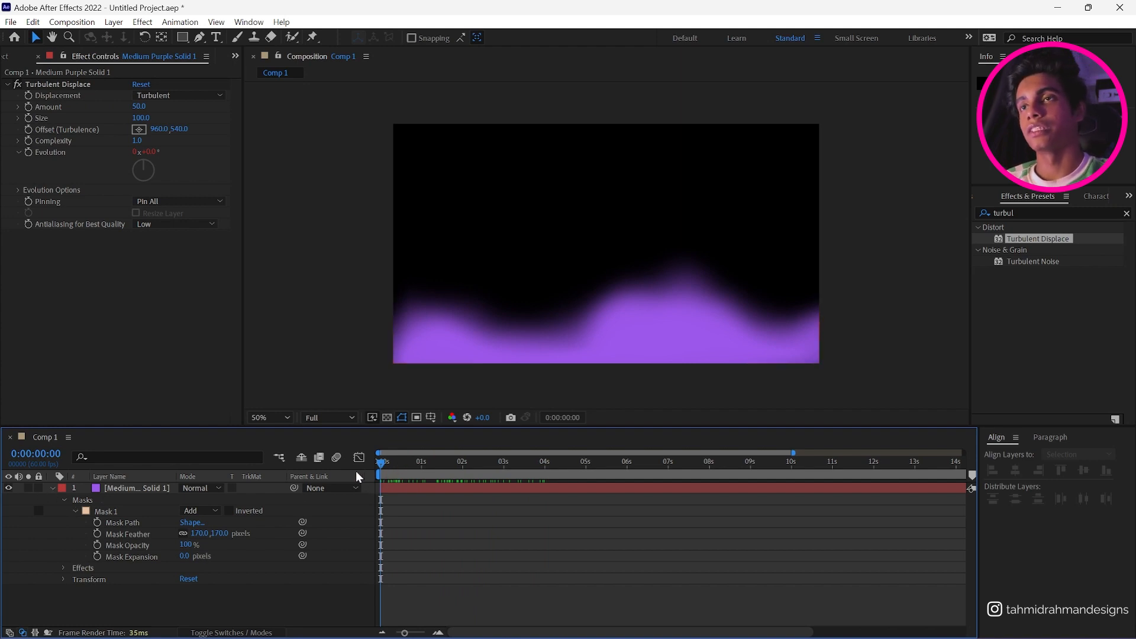
key(space)
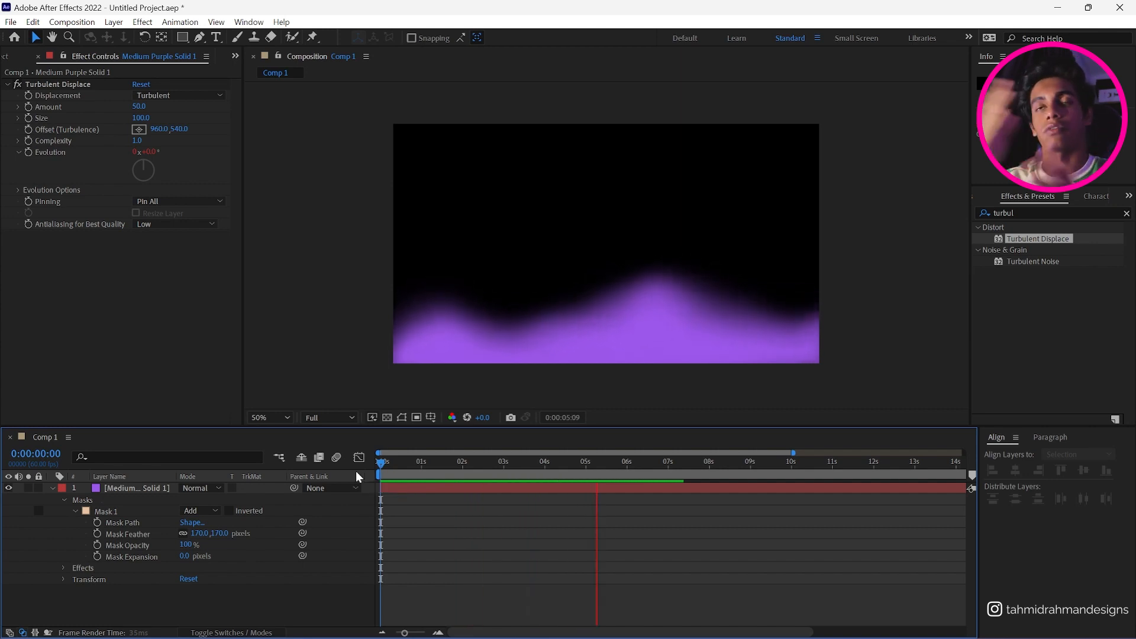
key(space)
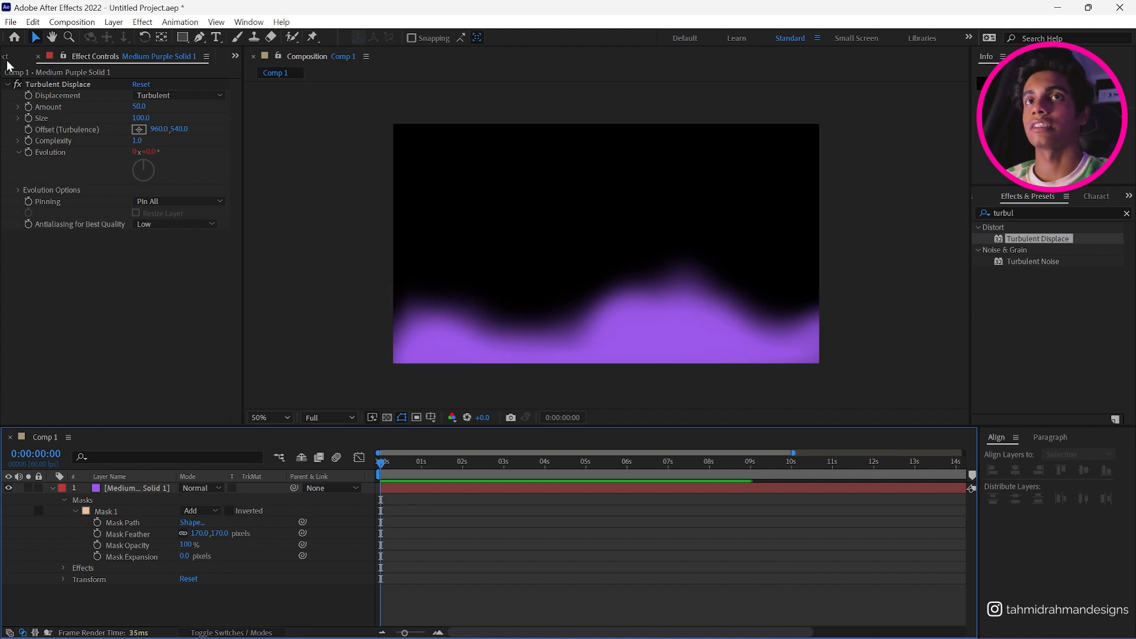
Step: Find the Hue/Saturation effect by searching for "hue" and apply it to the purple solid
click(1007, 212)
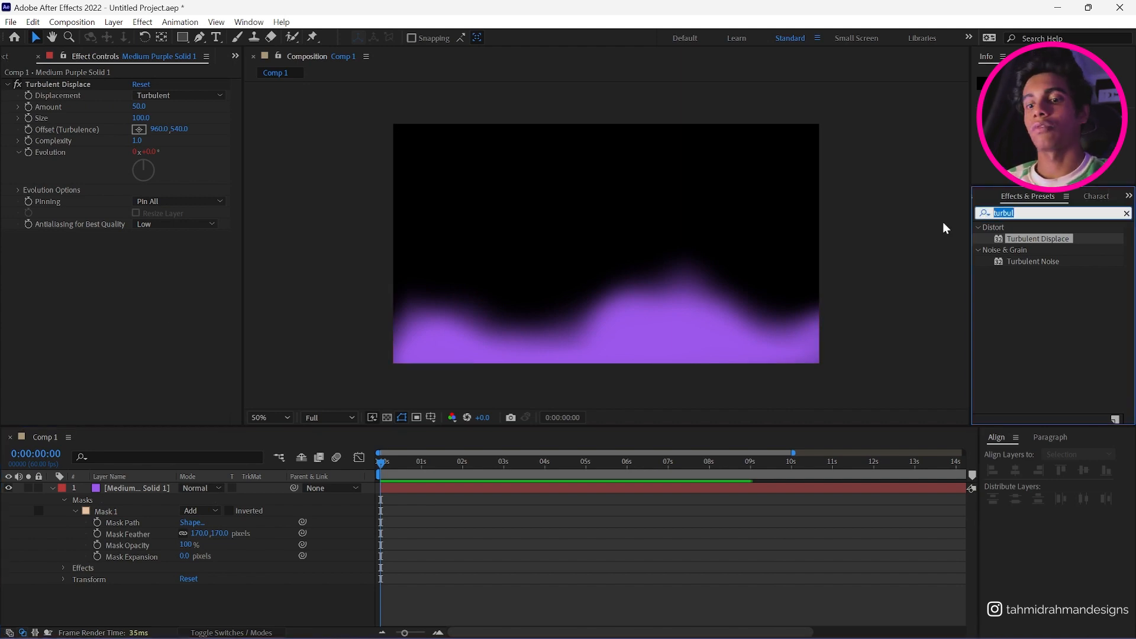
text(hue)
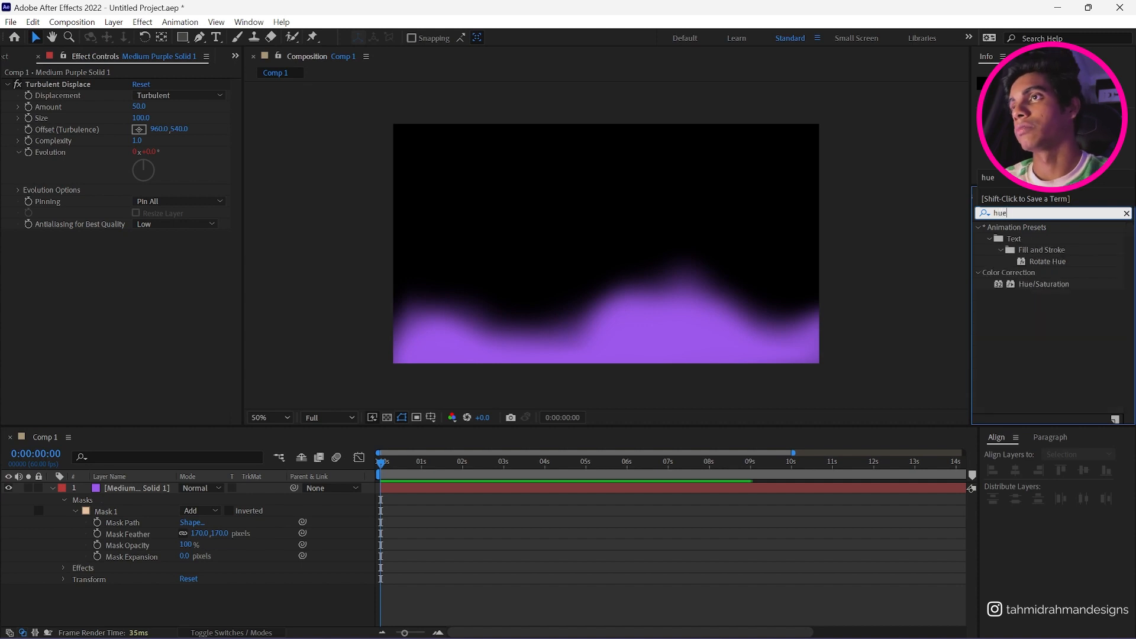
drag(1044, 284, 146, 491)
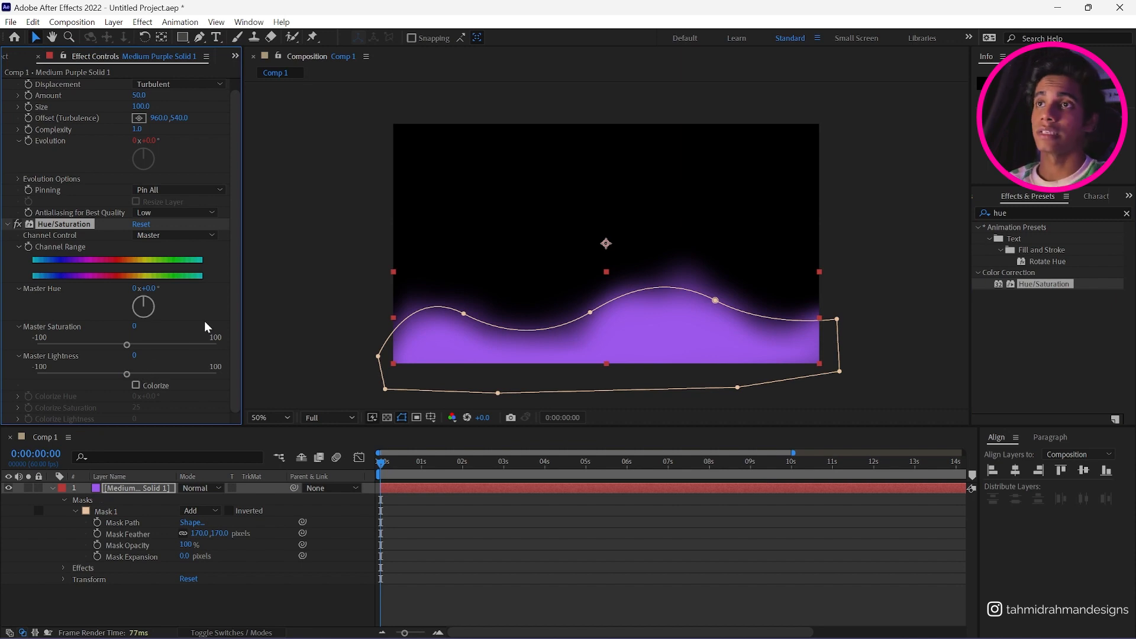
drag(148, 304, 148, 305)
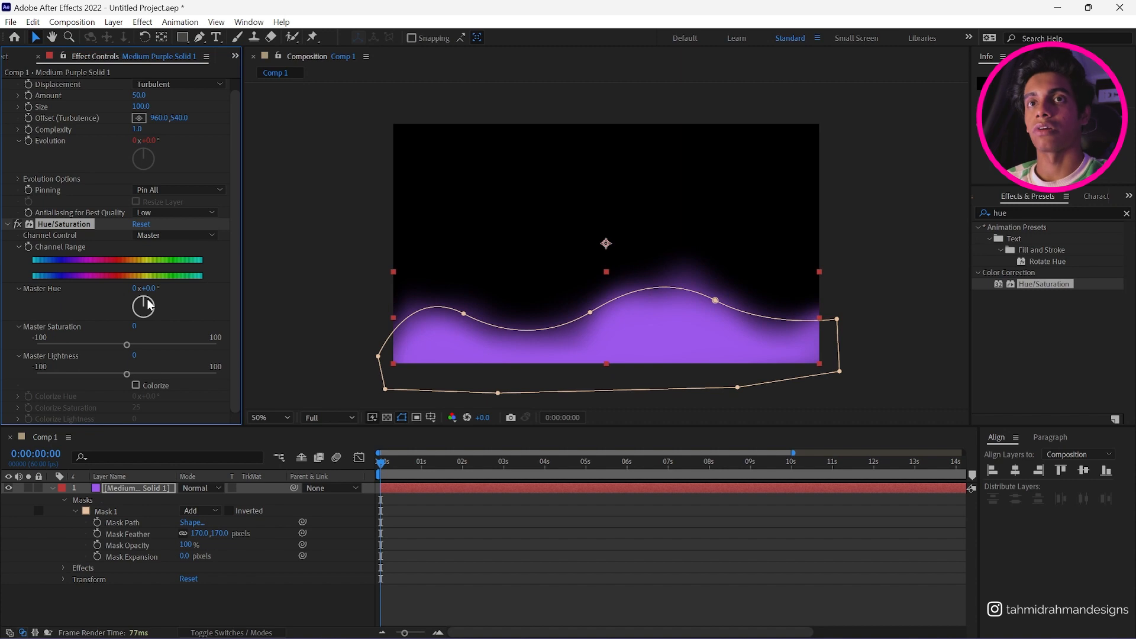
click(200, 310)
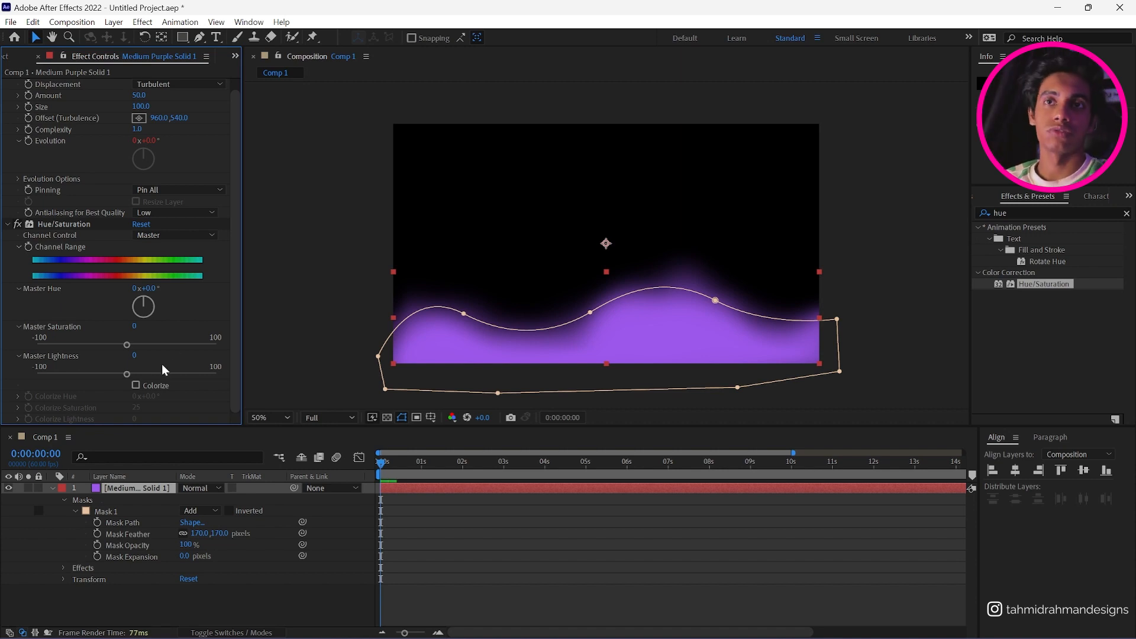
Step: Turn on Colorize in the solid's Hue/Saturation effect and set Colorize Hue to 306°
click(136, 385)
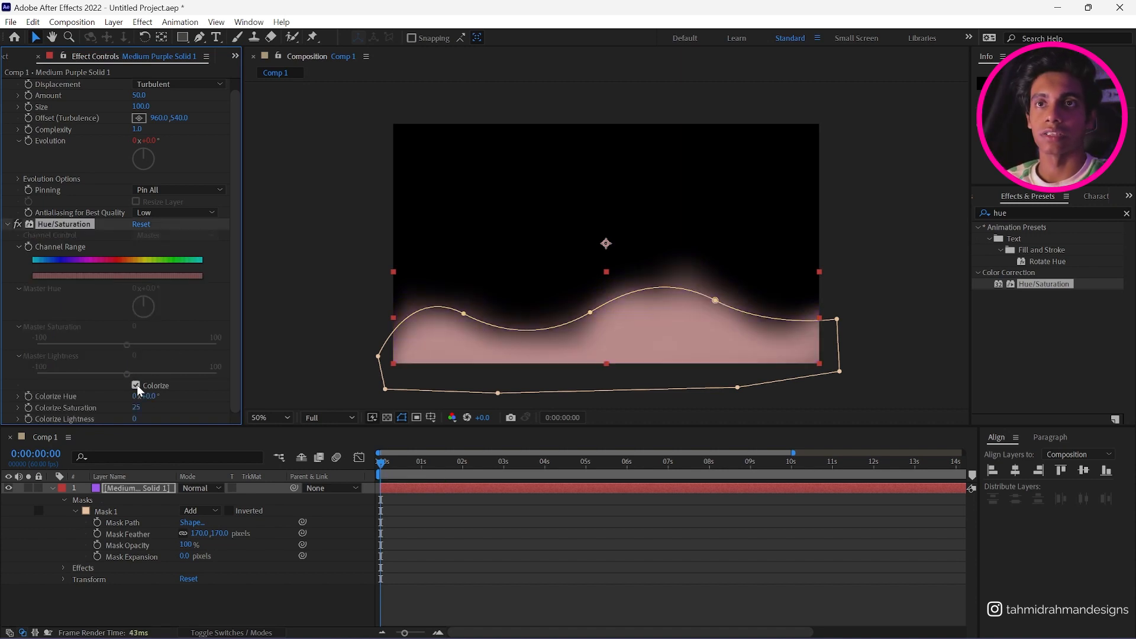
click(136, 385)
click(136, 385)
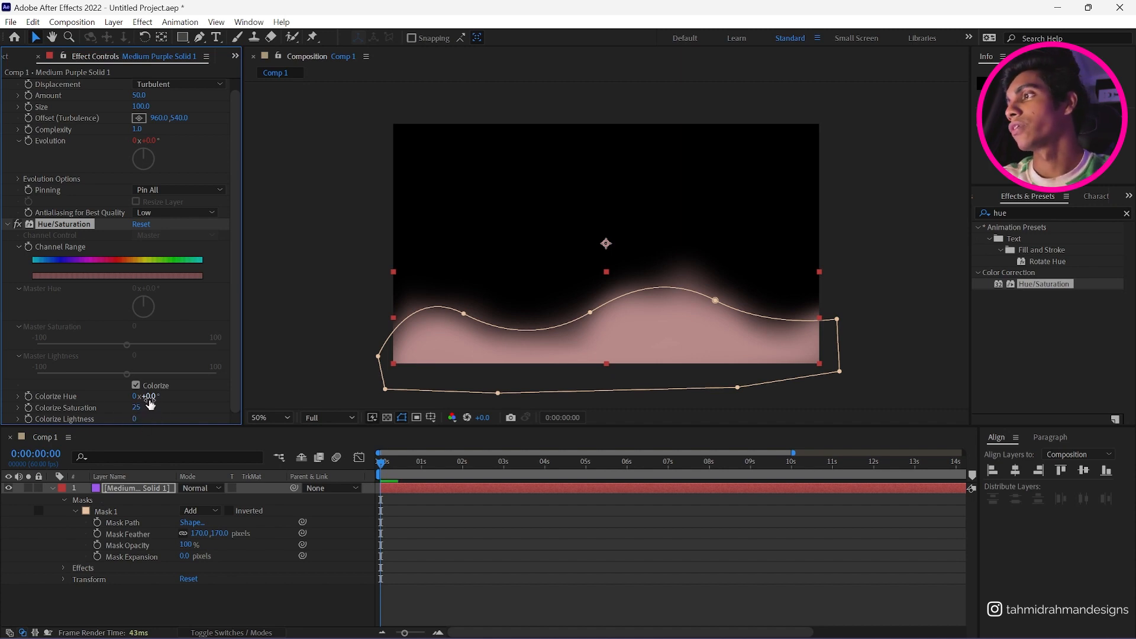
click(146, 397)
text(306)
key(Return)
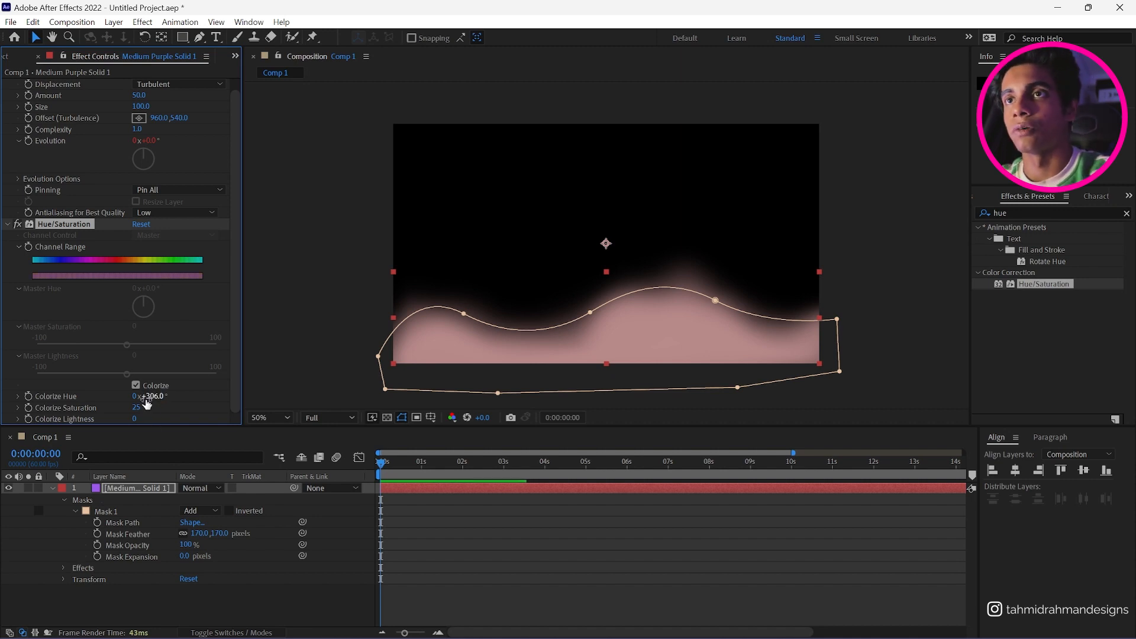
Step: Set Colorize Saturation to 64 and Colorize Lightness to 38 on the solid, and deselect the layer
click(138, 408)
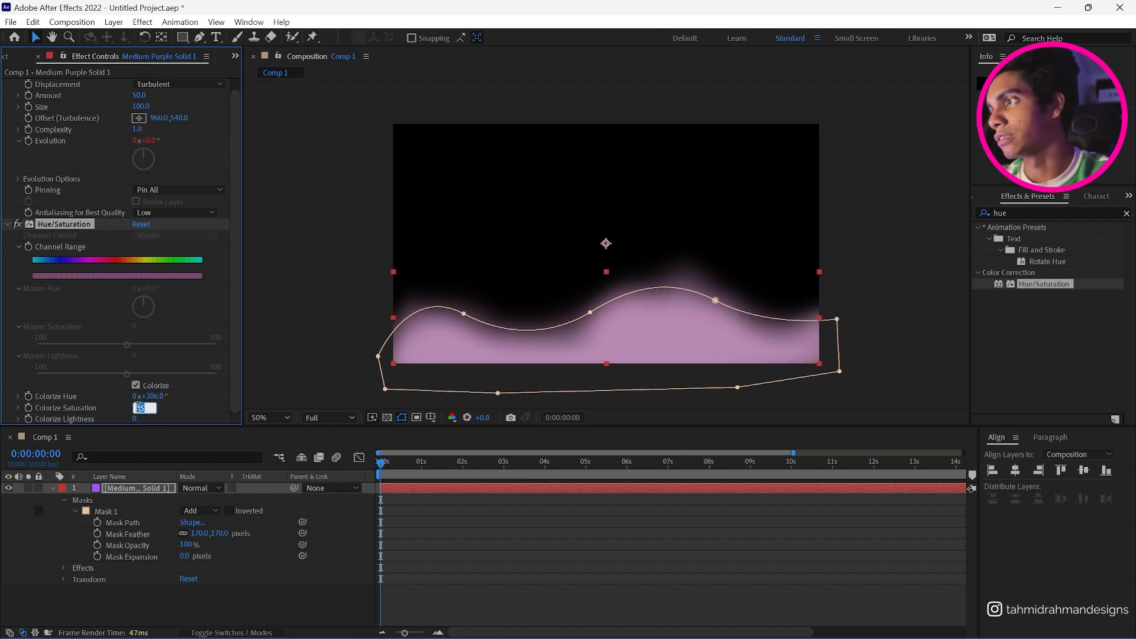
text(64)
key(Return)
click(135, 418)
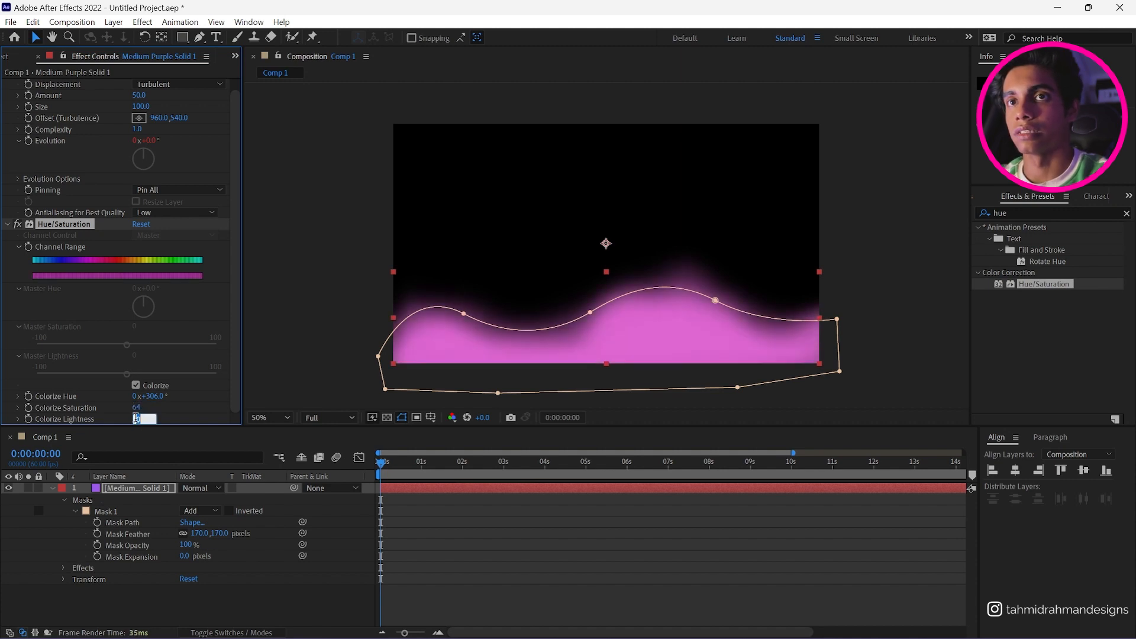
text(38)
key(Return)
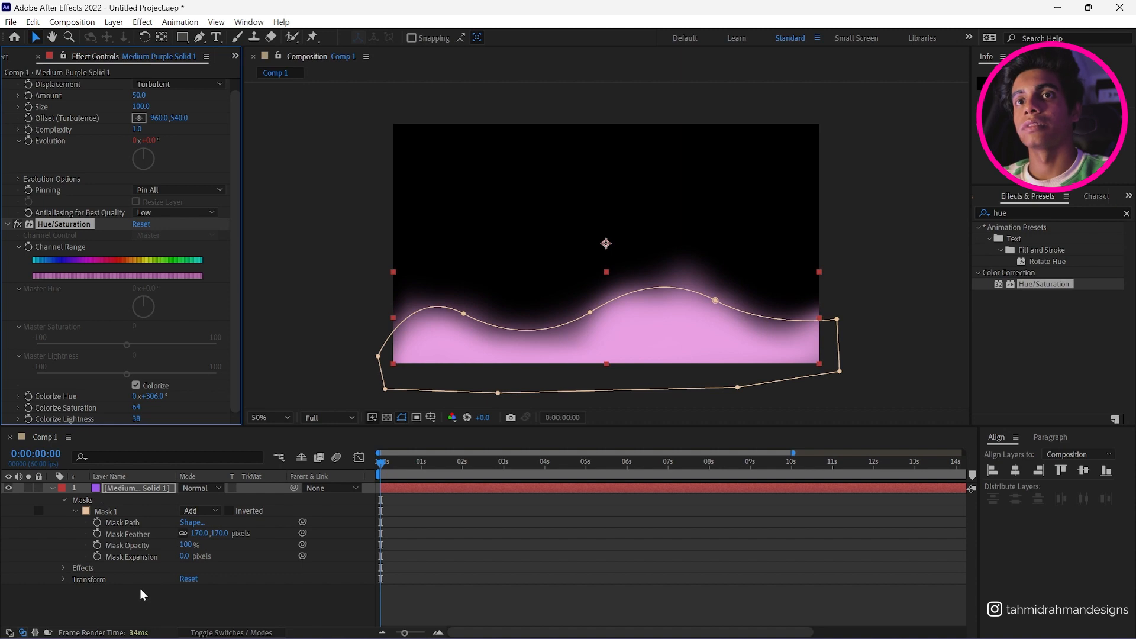
click(140, 588)
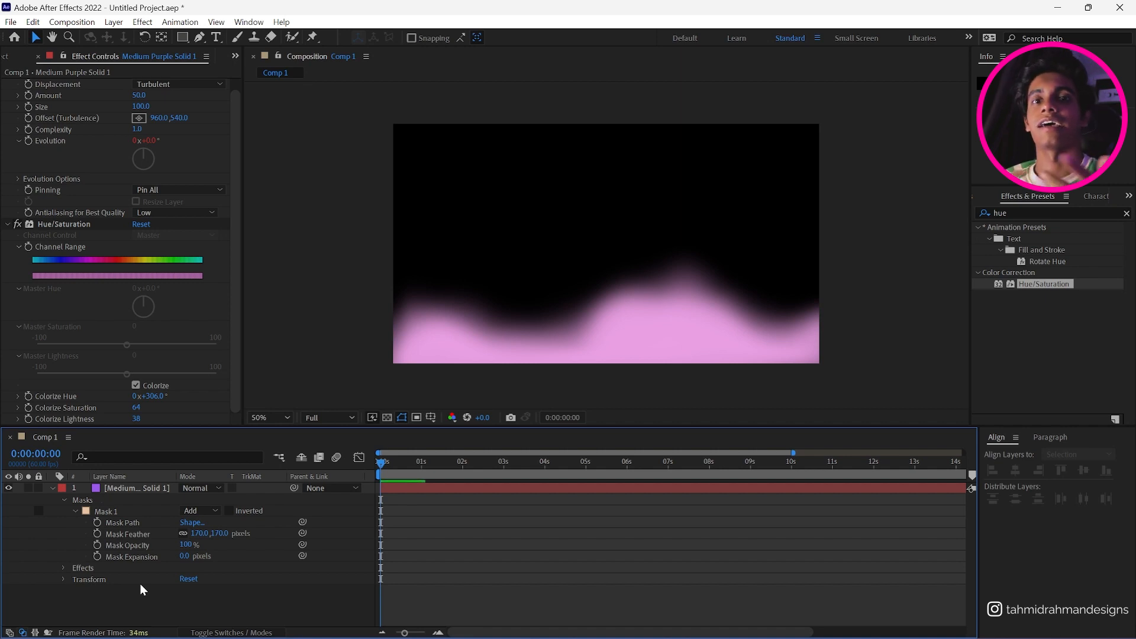
Step: Add "CRAYZ - Back In Time (Official Lyric Video).mp3" to Comp 1 below the purple solid and play the composition with the music
click(8, 57)
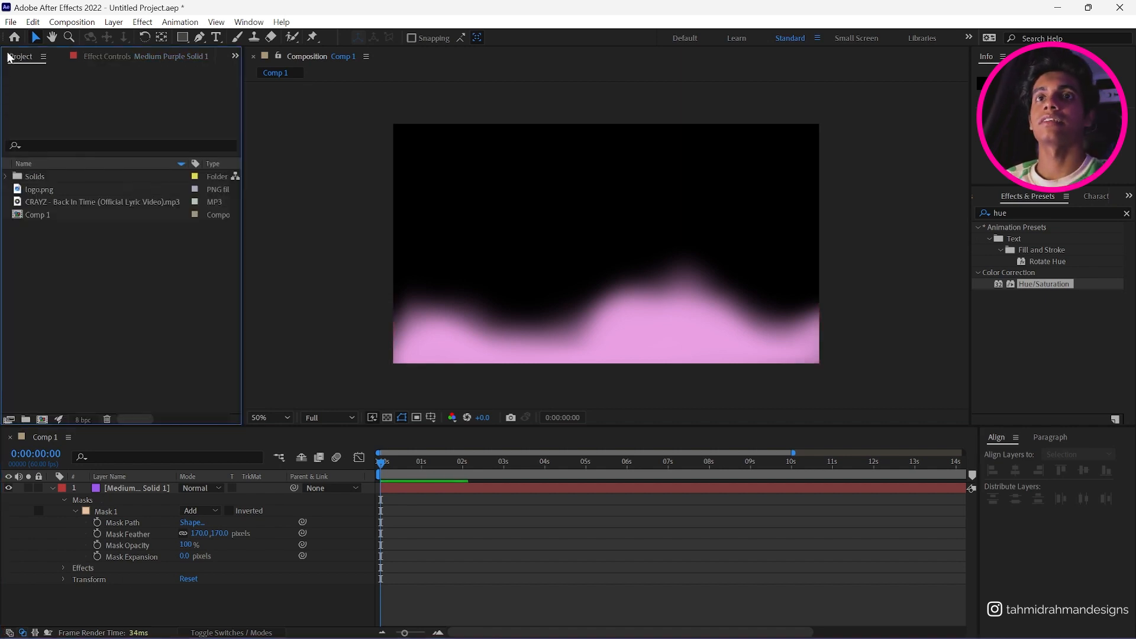
drag(74, 204, 132, 575)
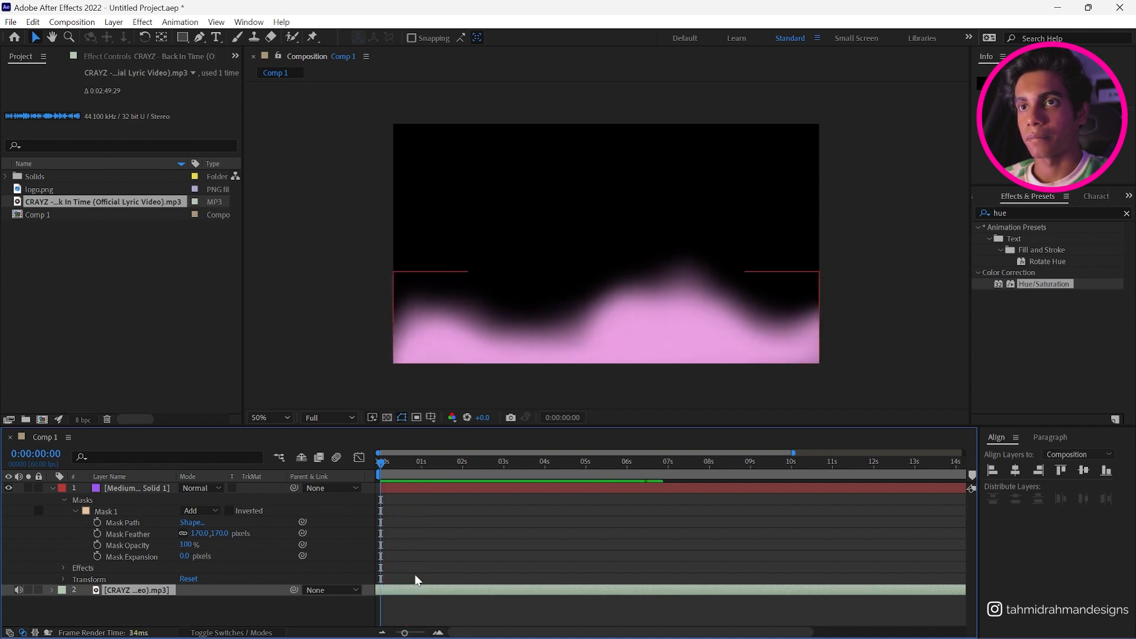
key(space)
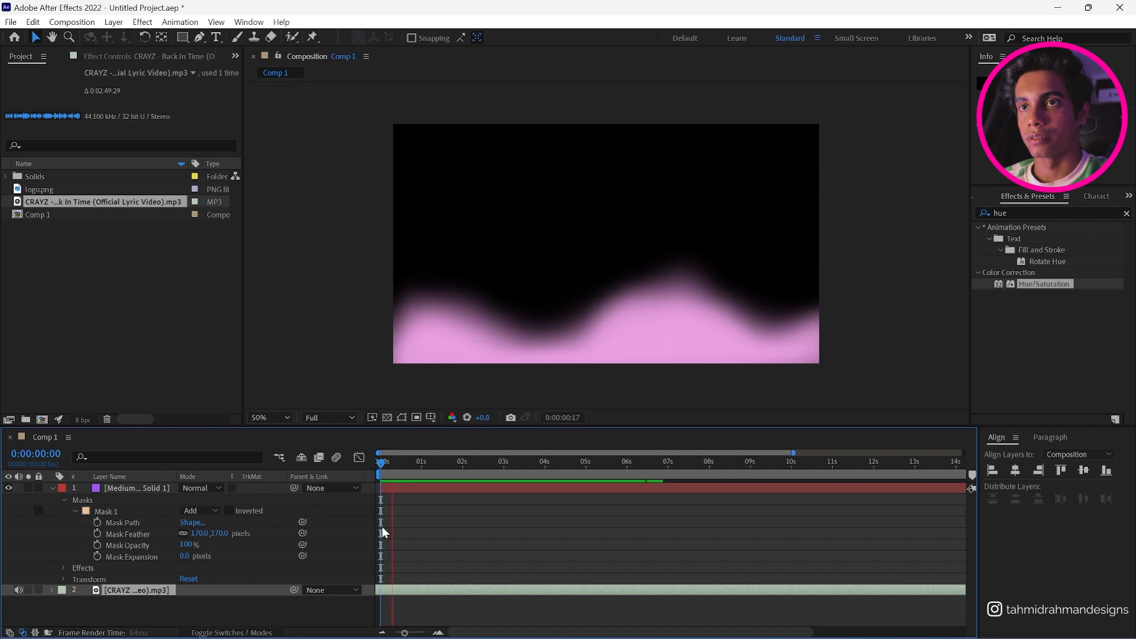
key(space)
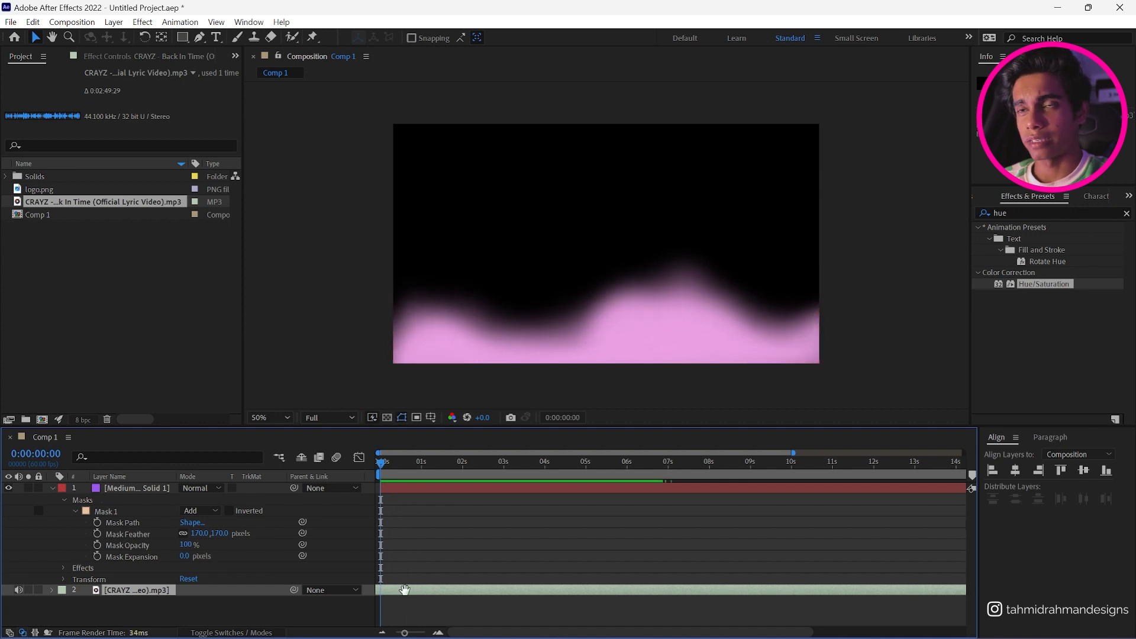
key(space)
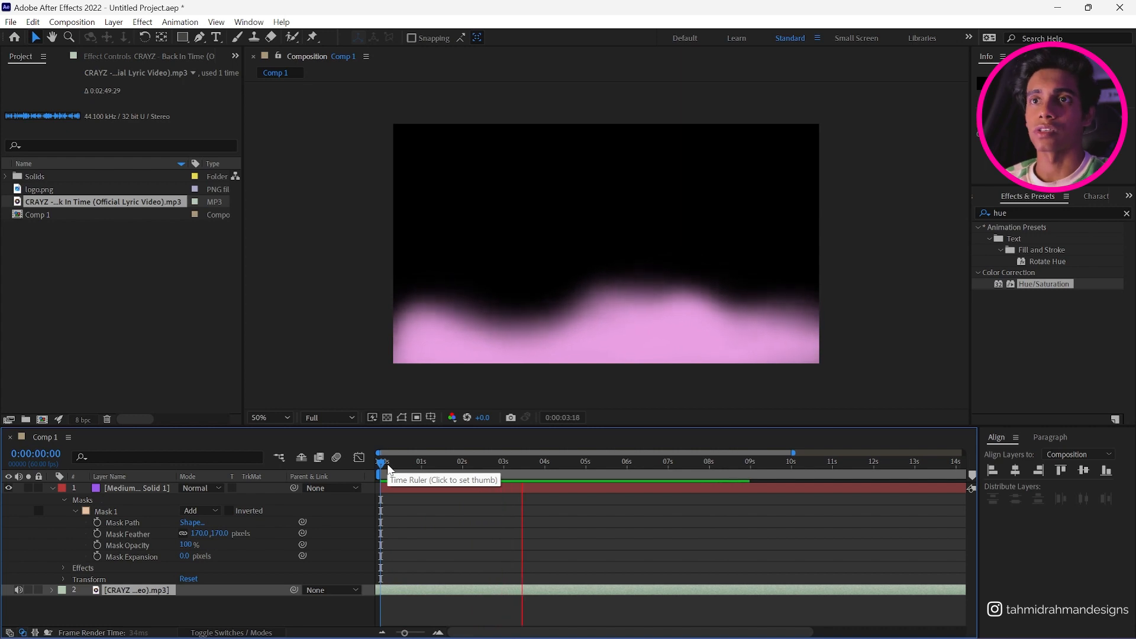
key(space)
key(space)
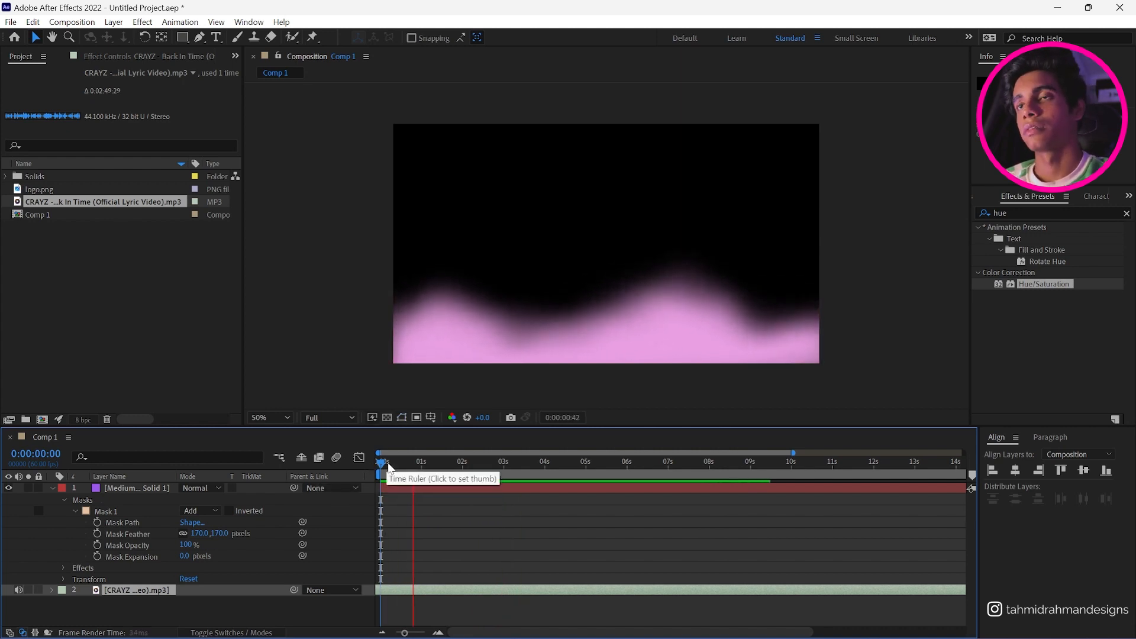
key(space)
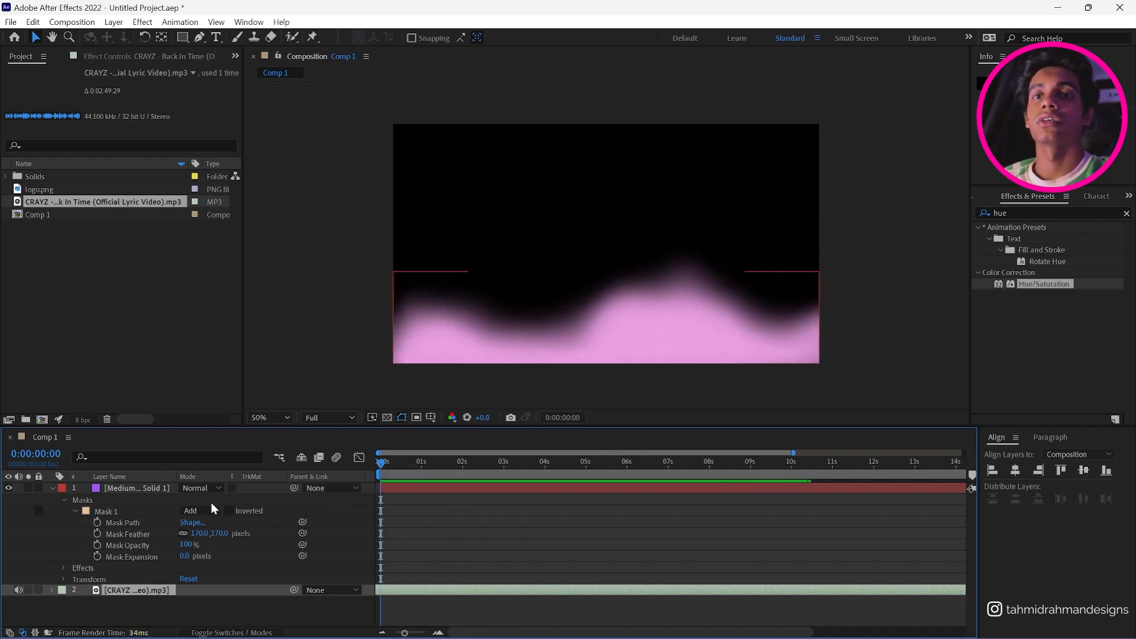
Step: Convert the CRAYZ mp3 layer's audio to keyframes with the Keyframe Assistant
click(136, 590)
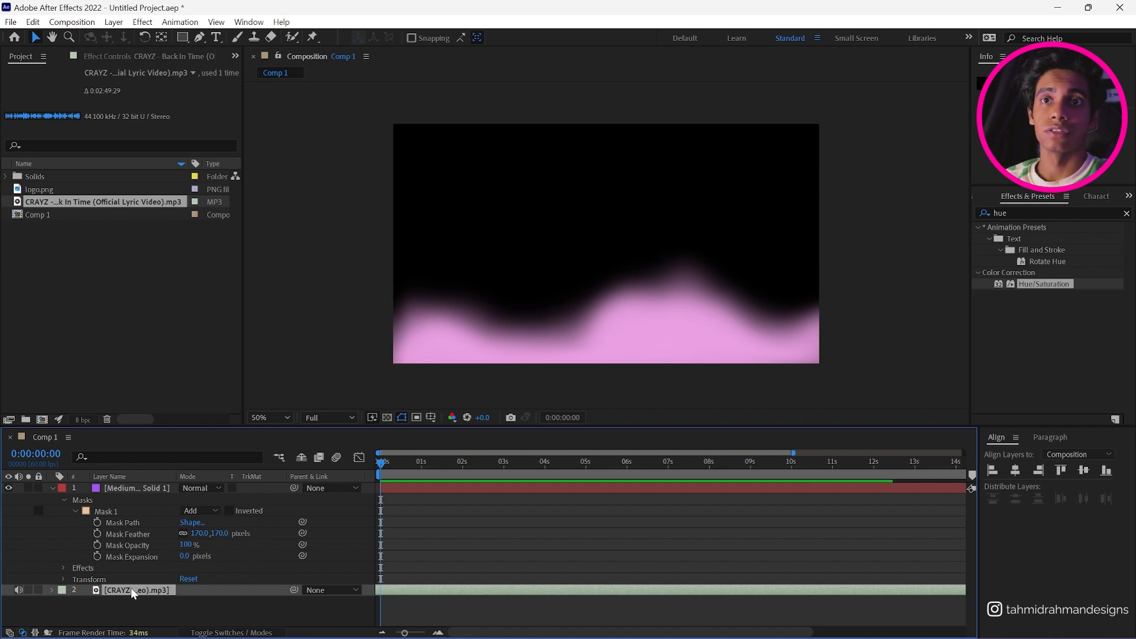
click(117, 599)
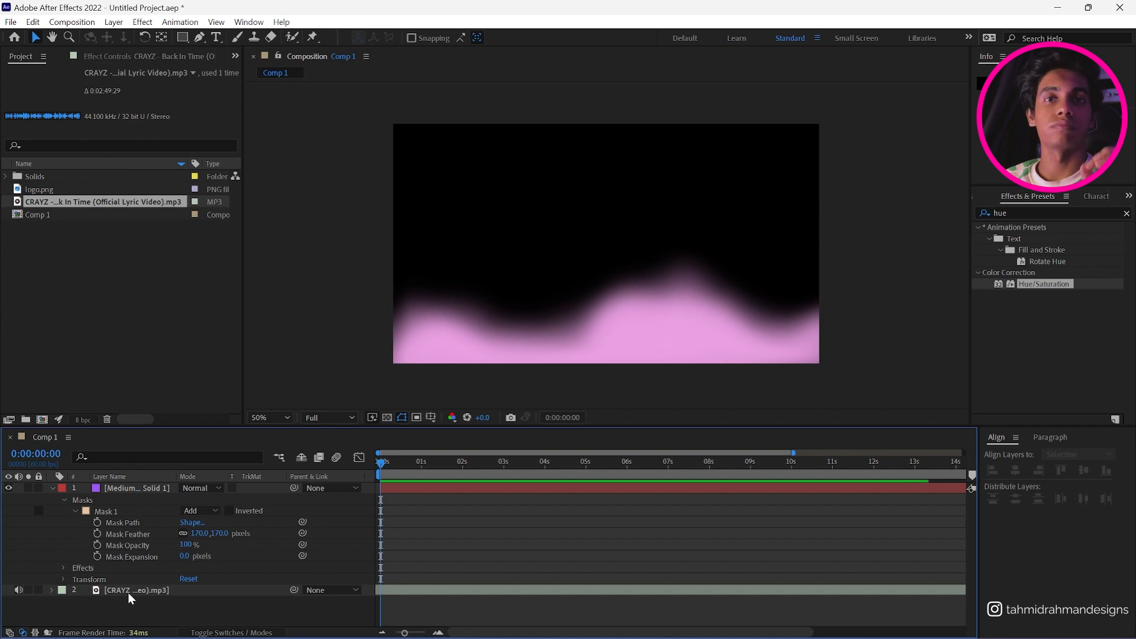
click(129, 591)
right_click(129, 591)
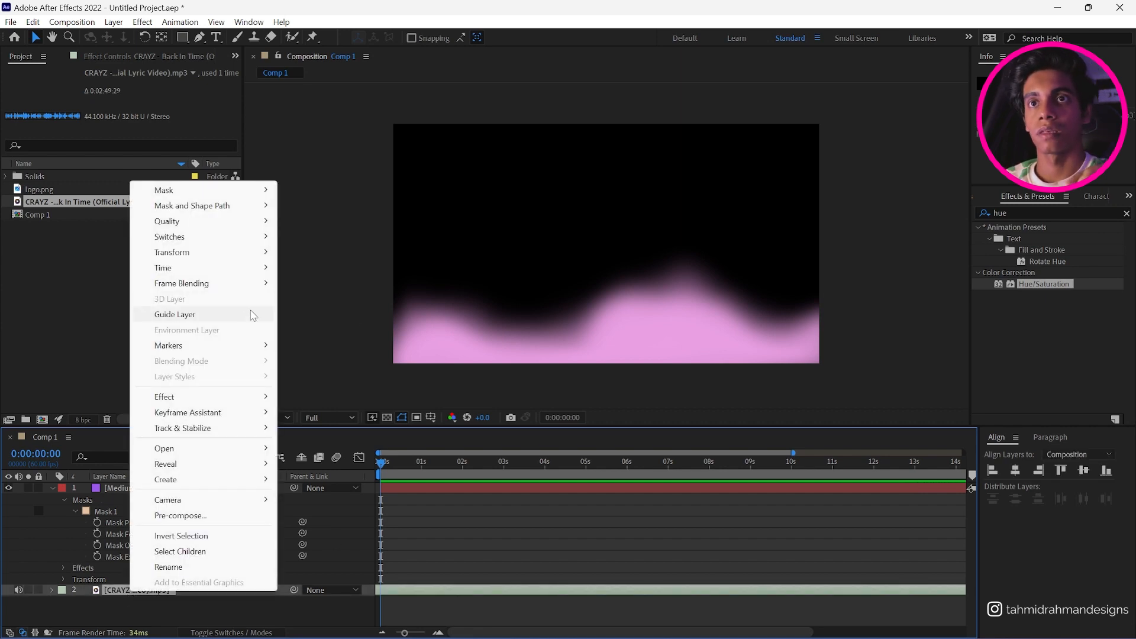
mouse_move(224, 416)
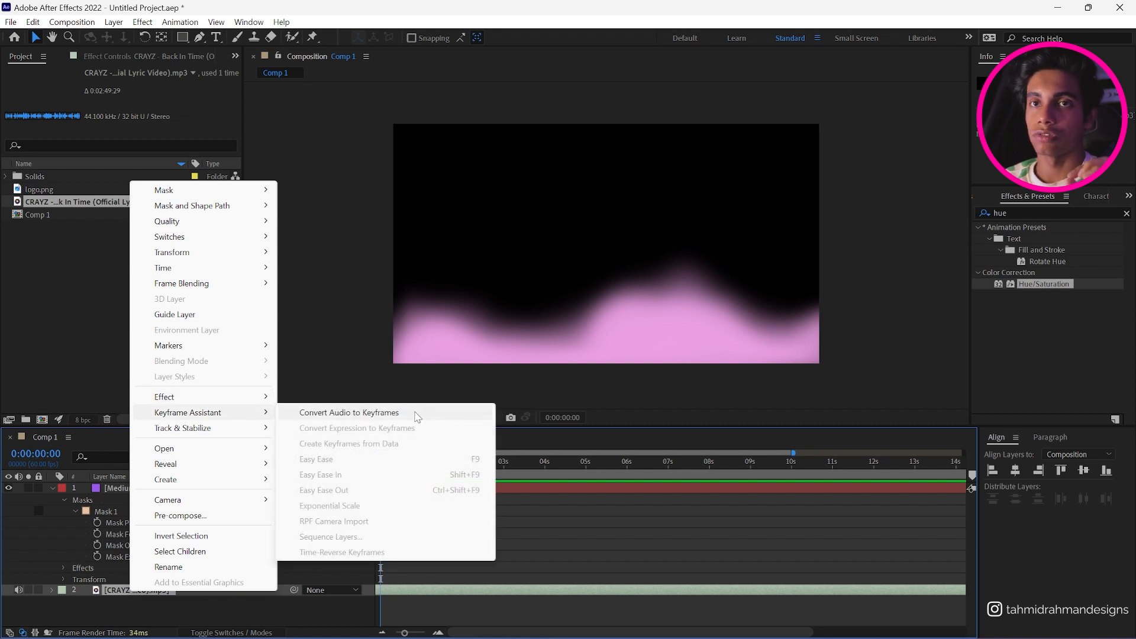
click(416, 416)
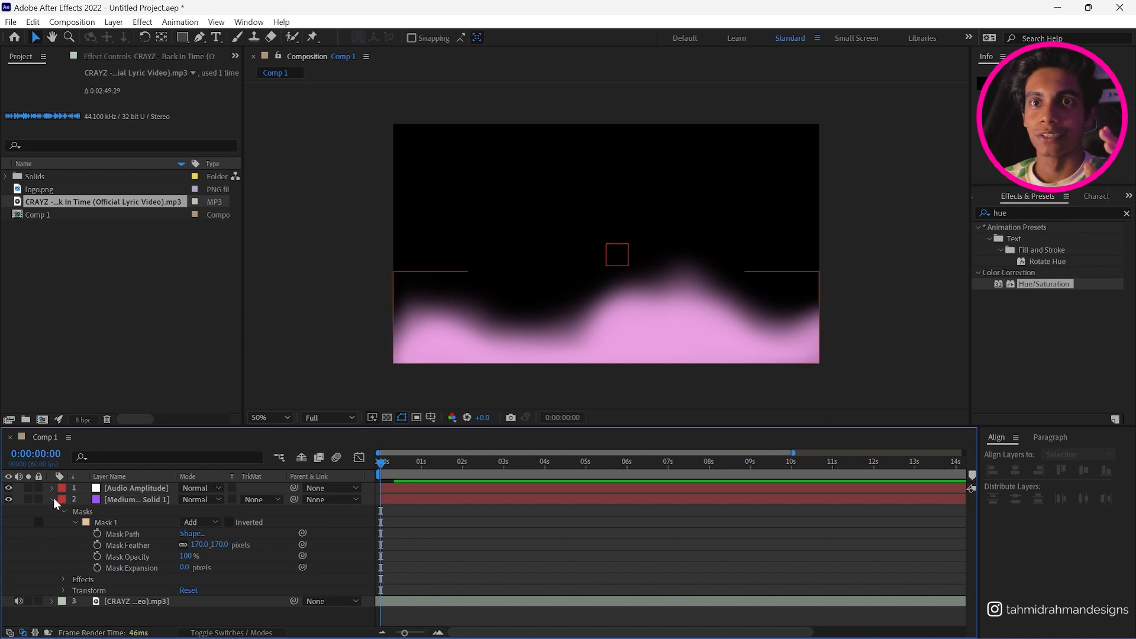
Step: Delete the Left Channel and Right Channel effects from the Audio Amplitude layer, keeping only Both Channels
click(136, 488)
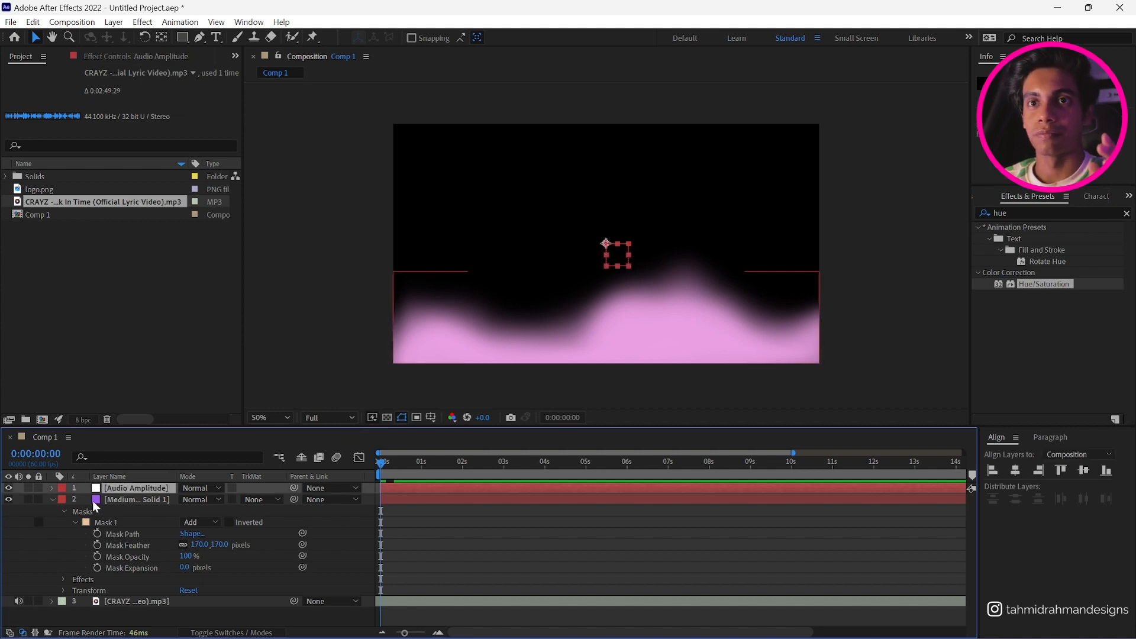
click(52, 488)
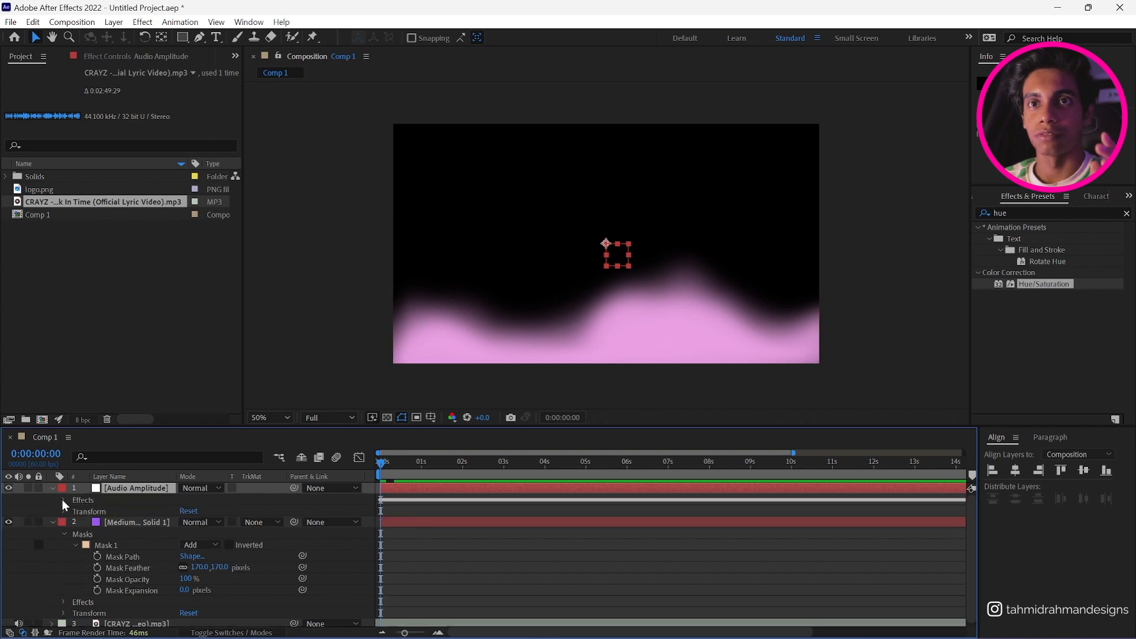
click(63, 500)
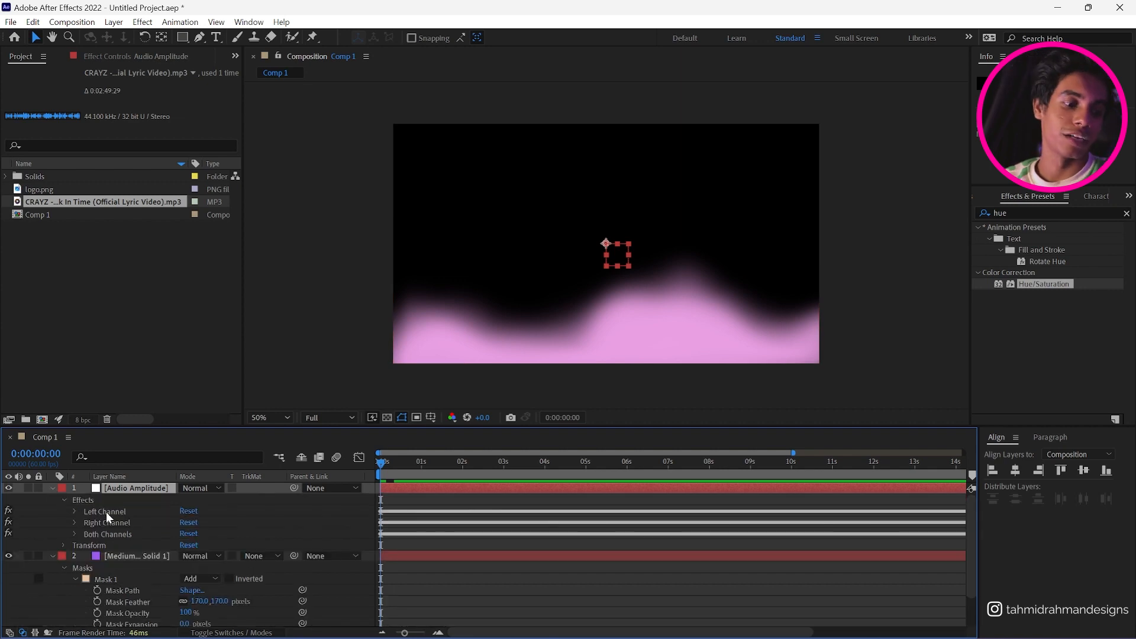
click(121, 534)
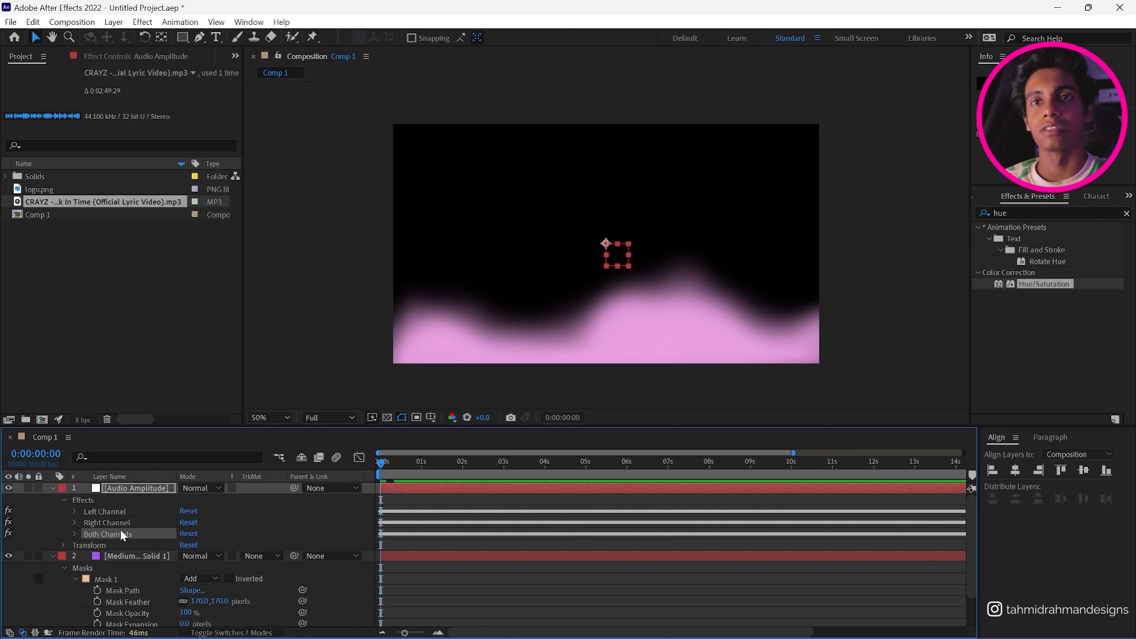
click(124, 513)
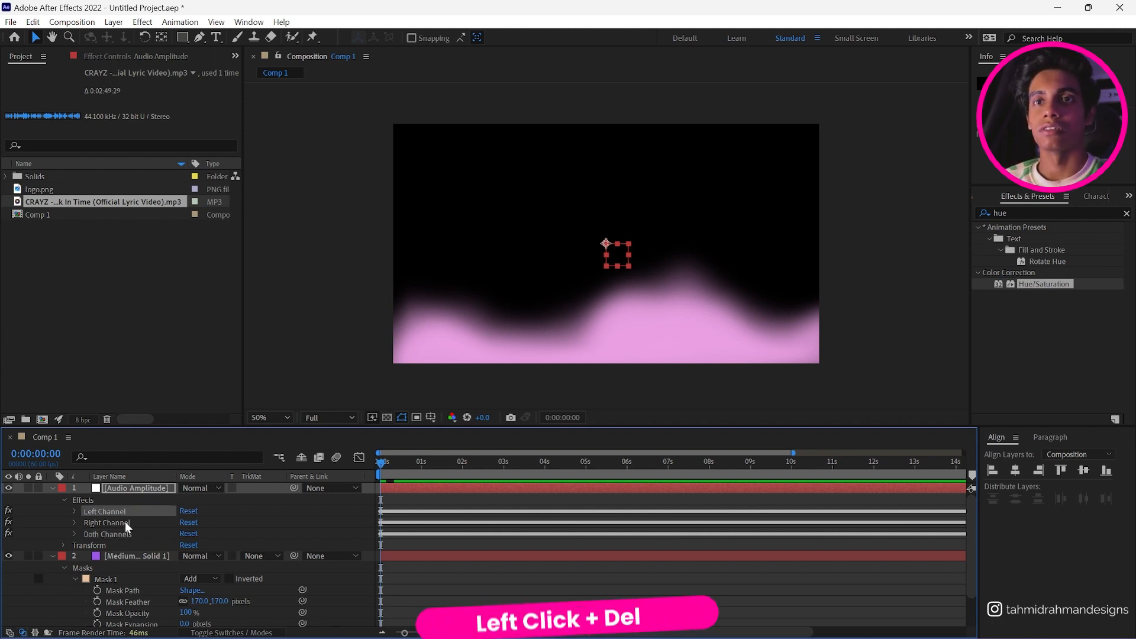
ctrl+click(126, 523)
key(Delete)
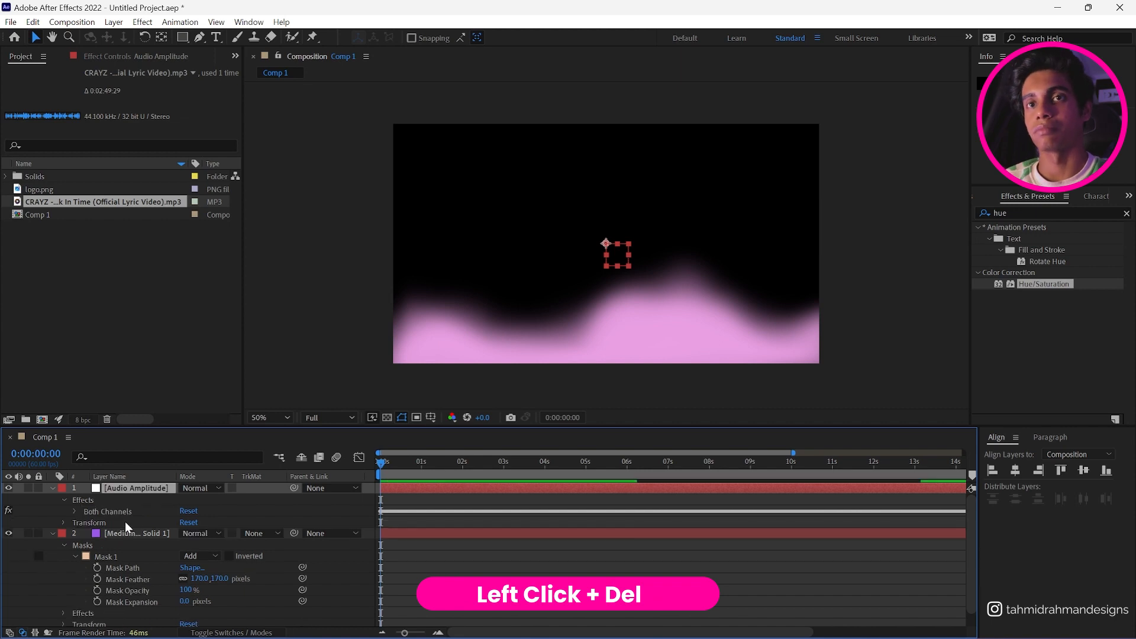
Step: Inspect the Both Channels Slider keyframes of Audio Amplitude, selecting those in the first 10 seconds, and collapse the layer
click(74, 511)
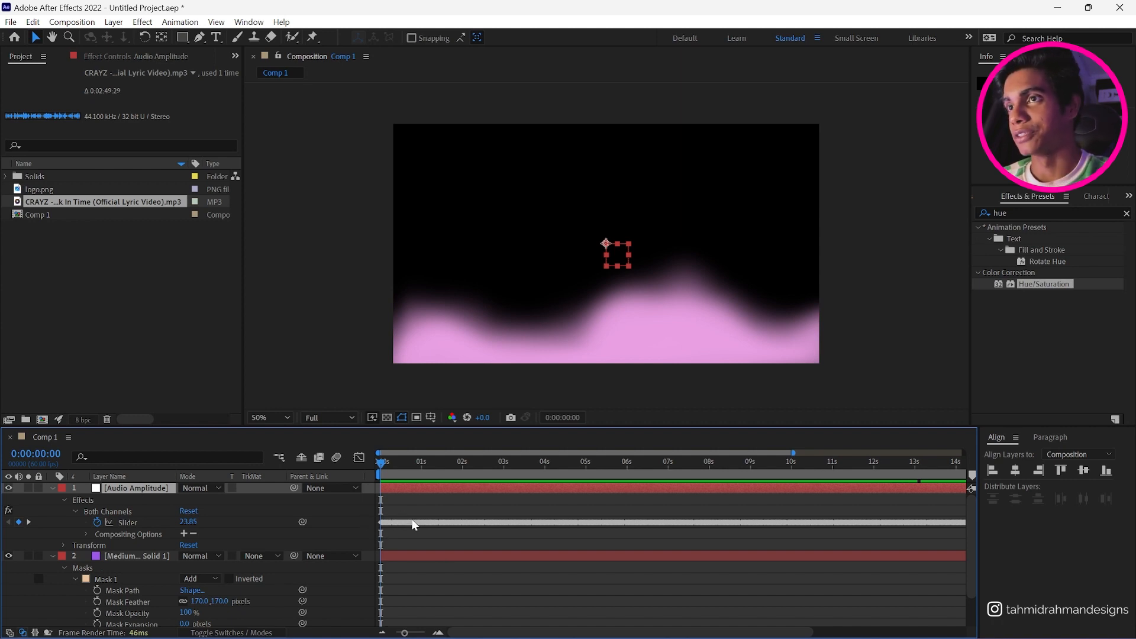
click(383, 522)
drag(390, 513, 431, 520)
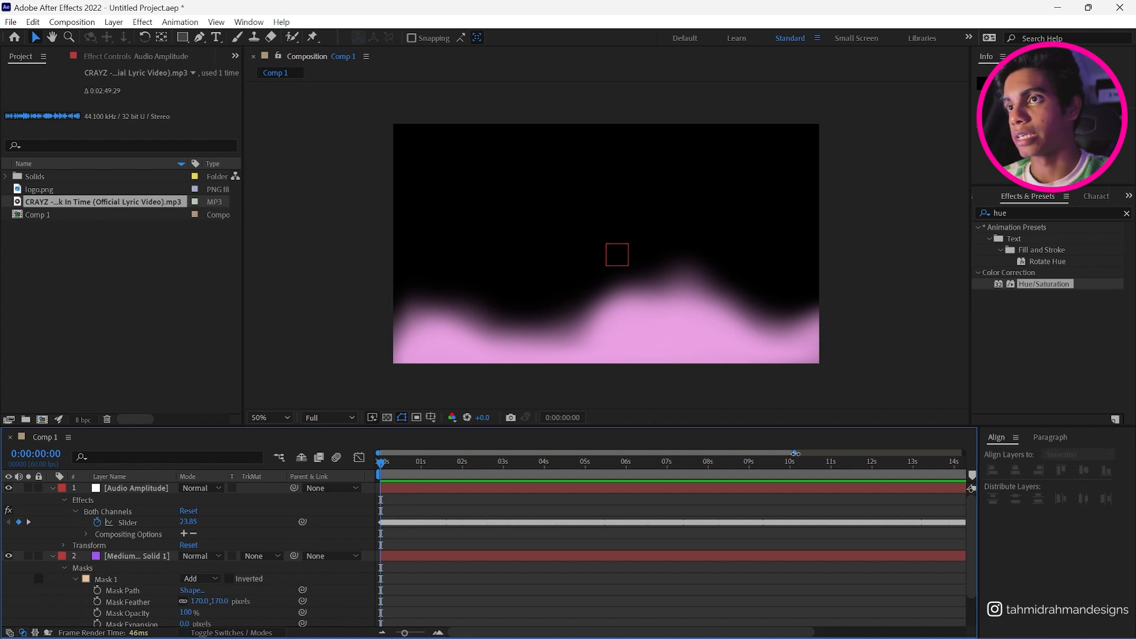
drag(377, 513, 796, 545)
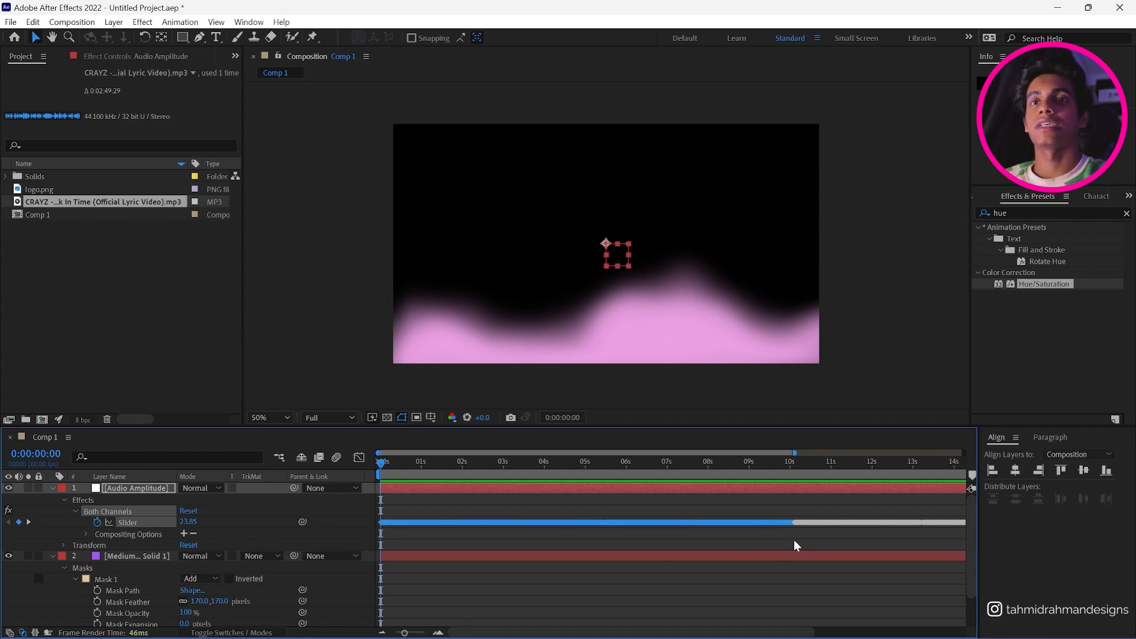
click(53, 488)
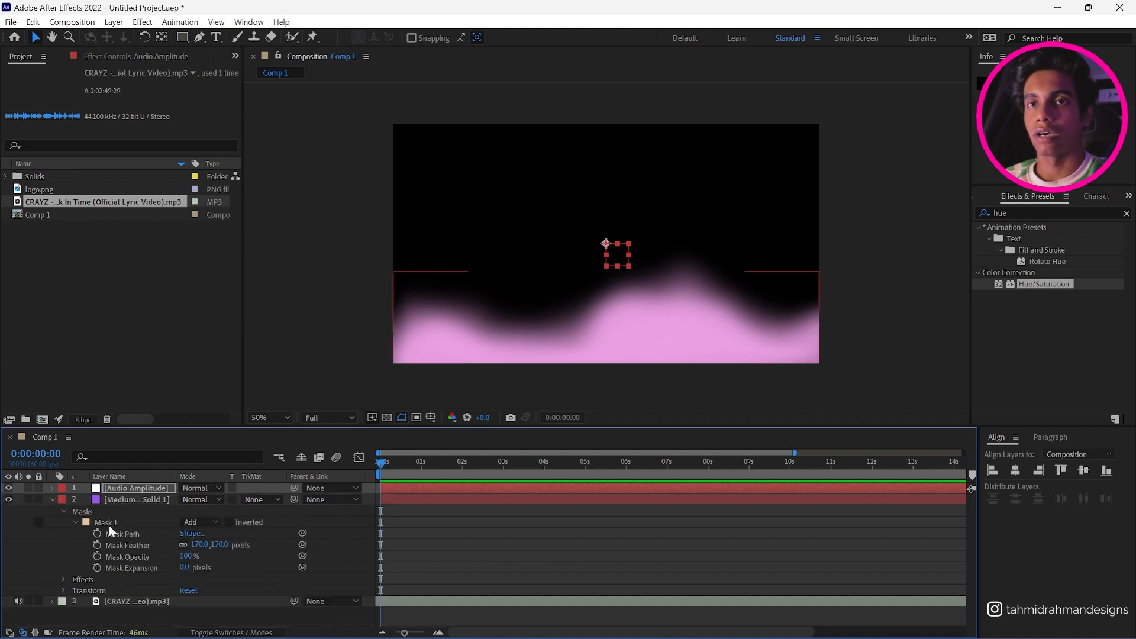
Step: Reveal the purple solid's Colorize Hue property in the timeline and add a keyframe for it at 0:00:00:00
click(136, 500)
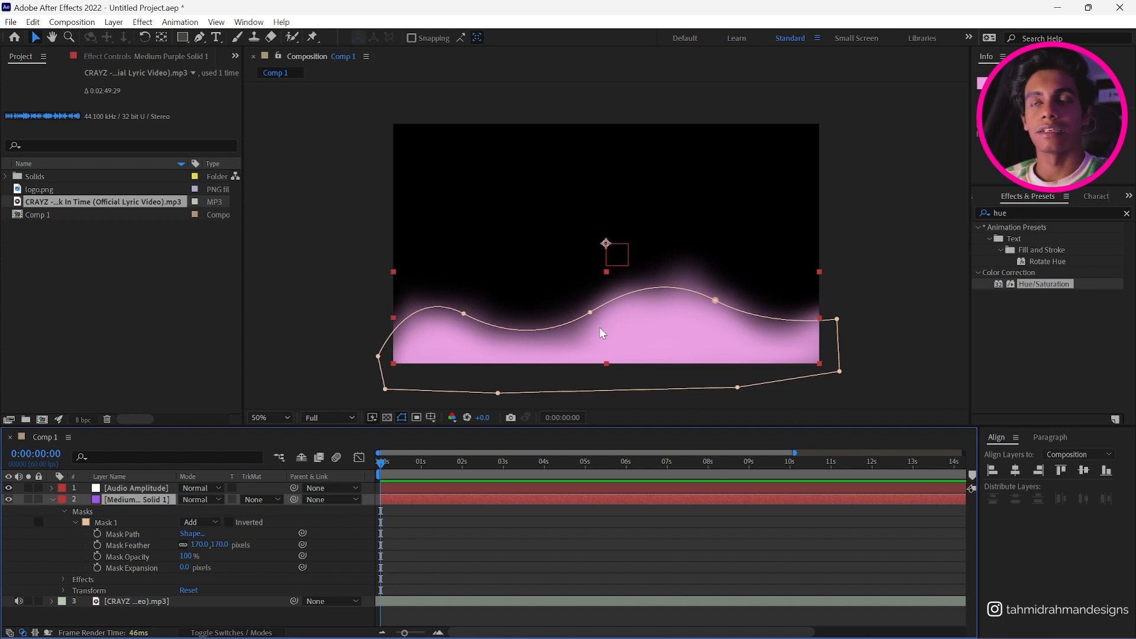
click(104, 62)
scroll(75, 305, down, 1)
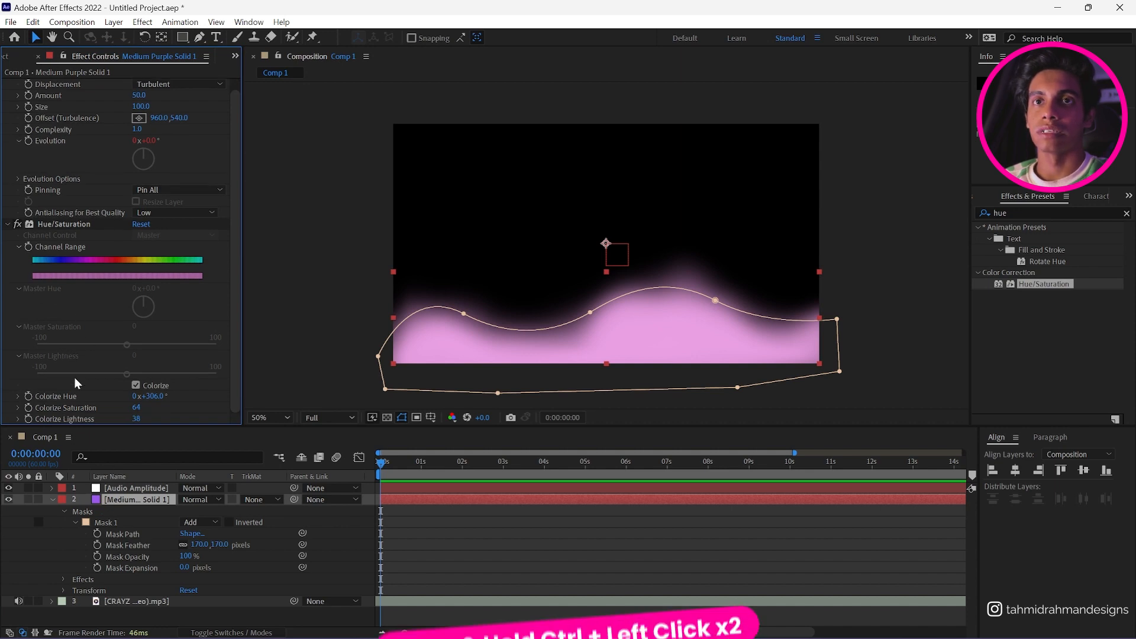
ctrl+double_click(37, 396)
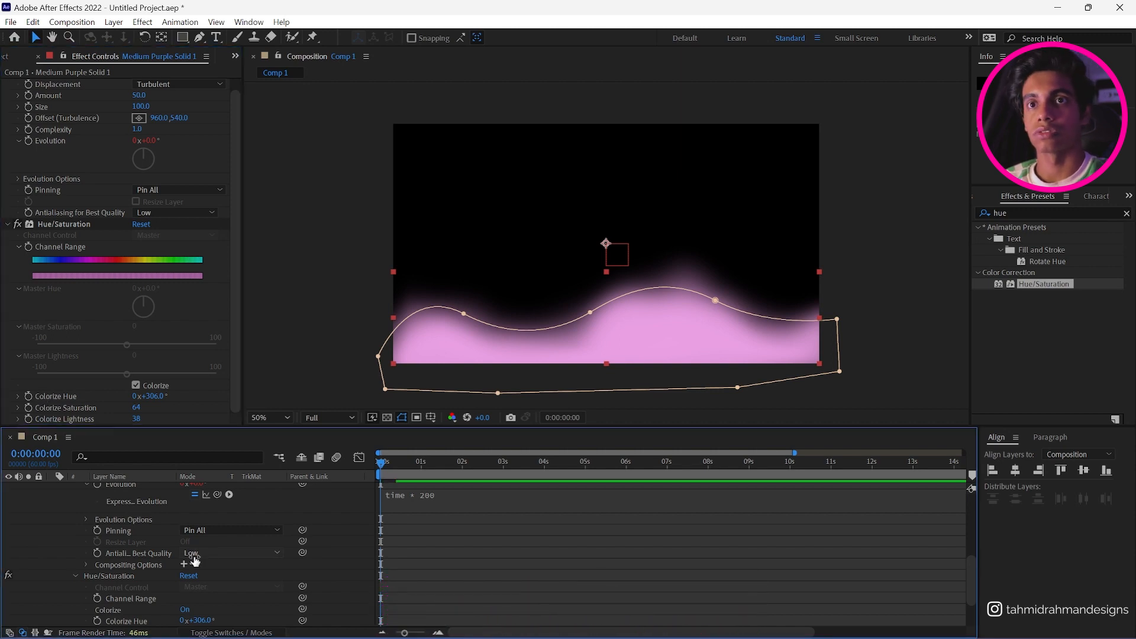
scroll(152, 590, down, 1)
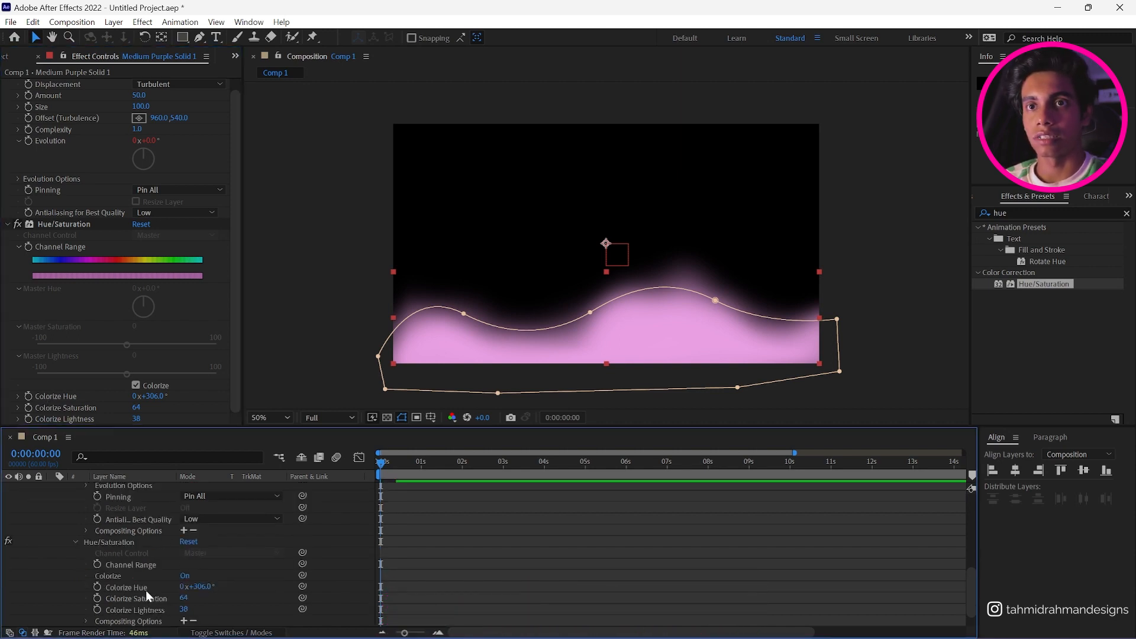
click(148, 588)
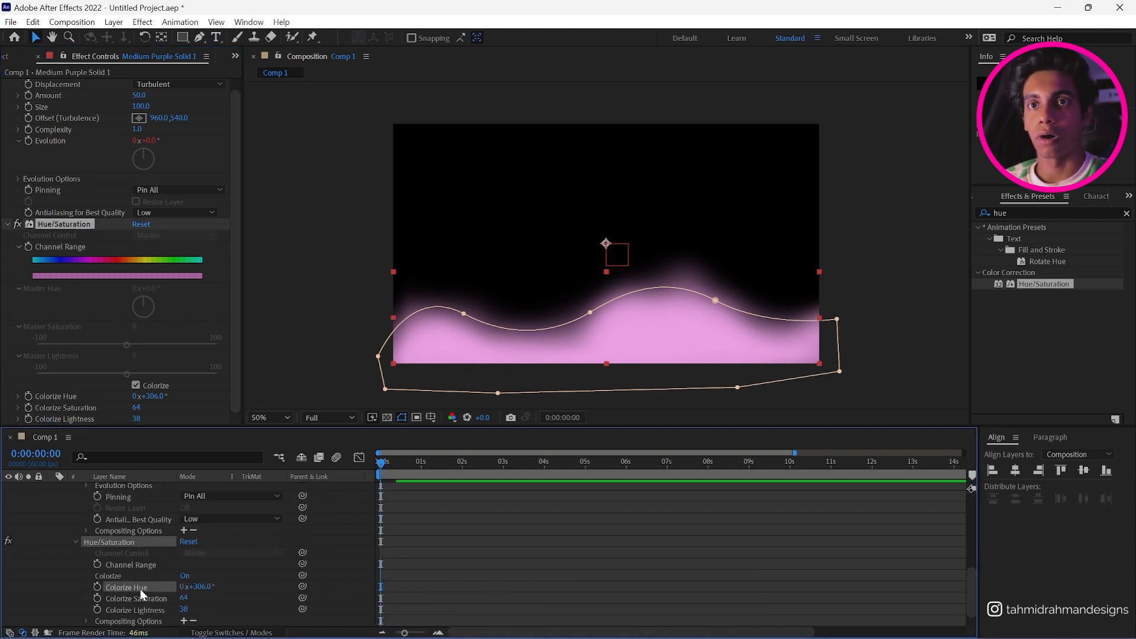
click(28, 395)
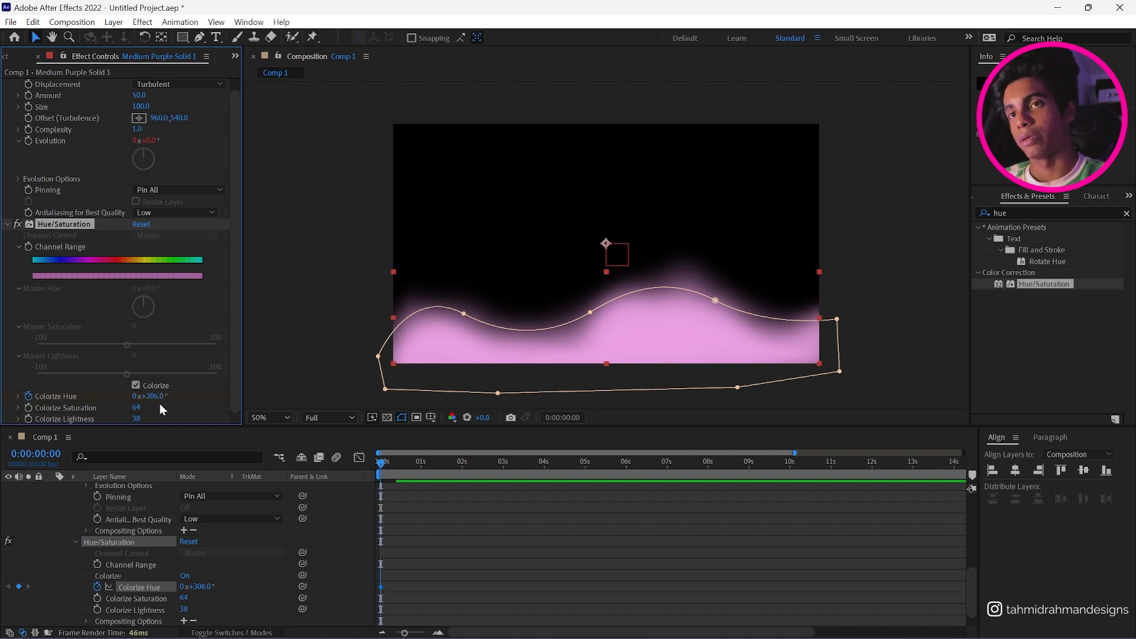
Step: Paste the copied audio keyframes into the purple solid's Colorize Hue and shift them all so the hue at 0:00:00:00 is 305.9°
key(ctrl+v)
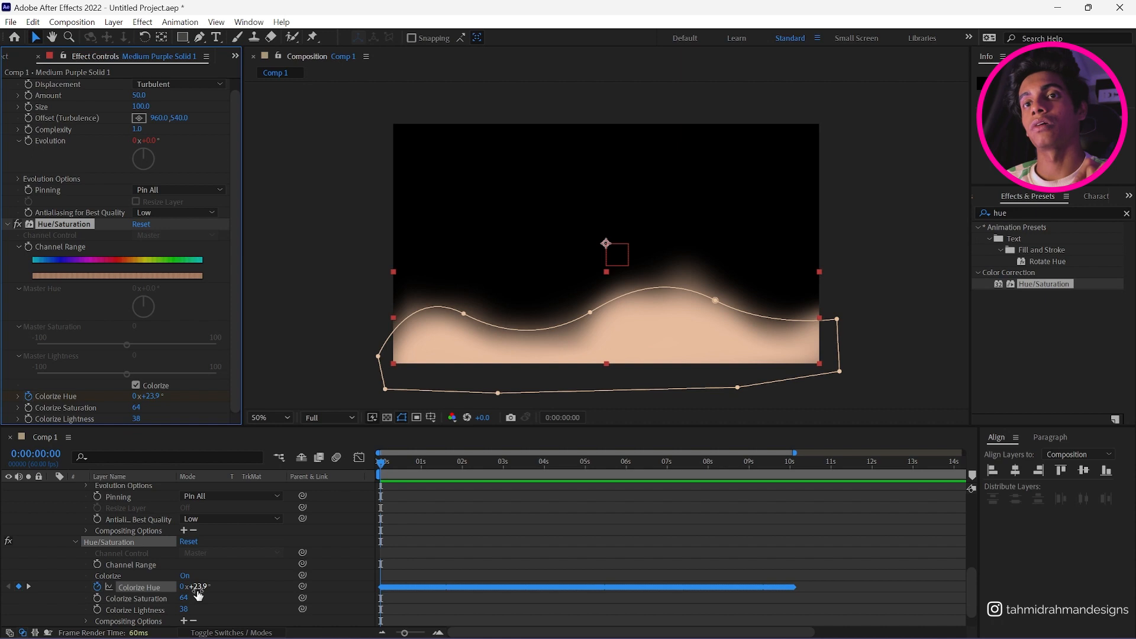
drag(198, 591, 384, 587)
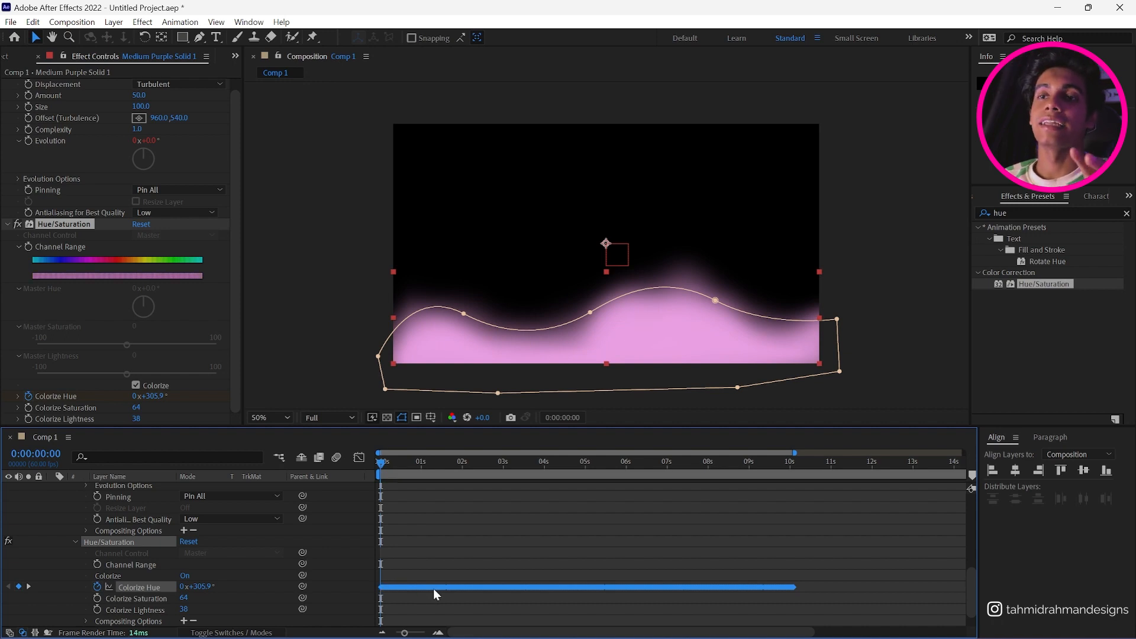
click(396, 559)
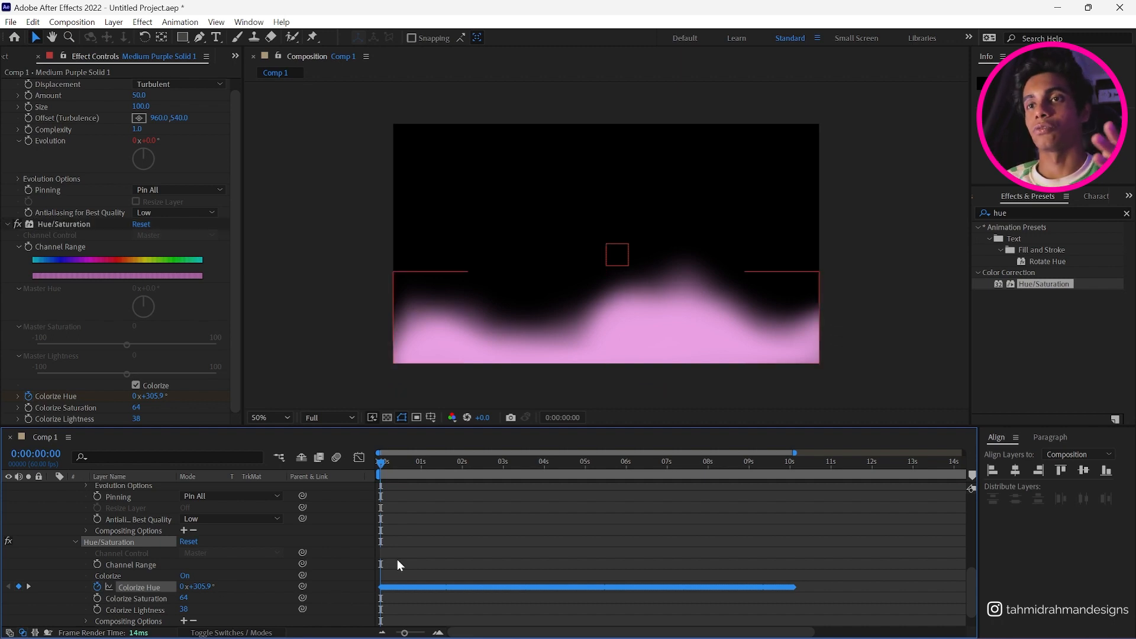
Step: Play back and scrub the first seconds of the composition to check the wave's hue reacting to the music
click(385, 467)
drag(392, 468, 311, 494)
scroll(401, 509, up, 5)
scroll(401, 509, up, 3)
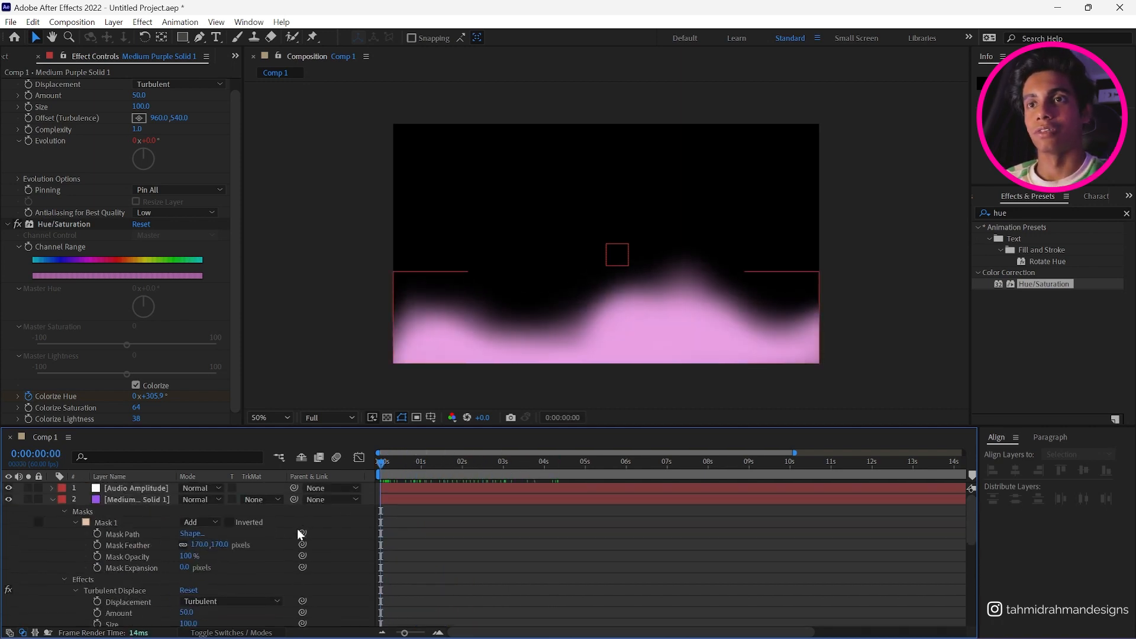
scroll(538, 563, down, 8)
key(space)
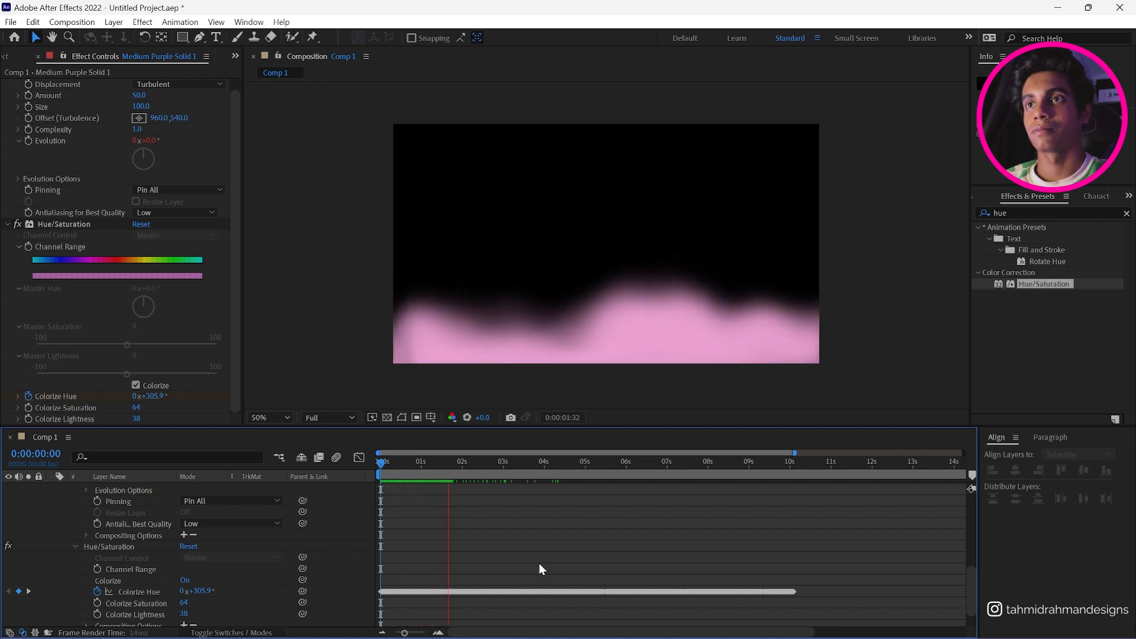
click(455, 468)
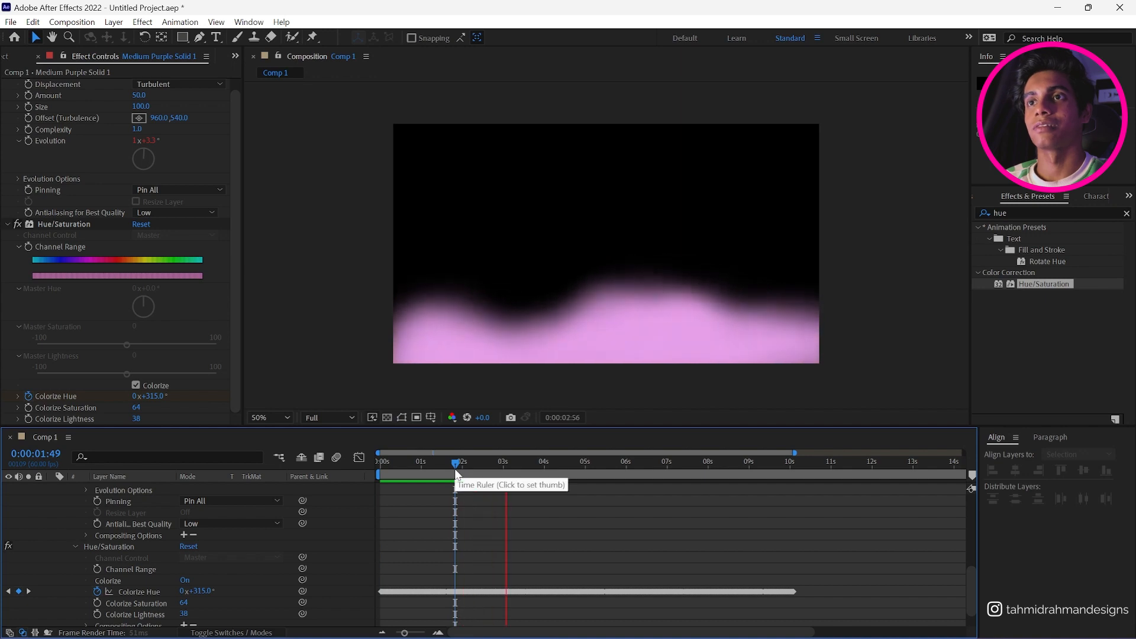
click(416, 471)
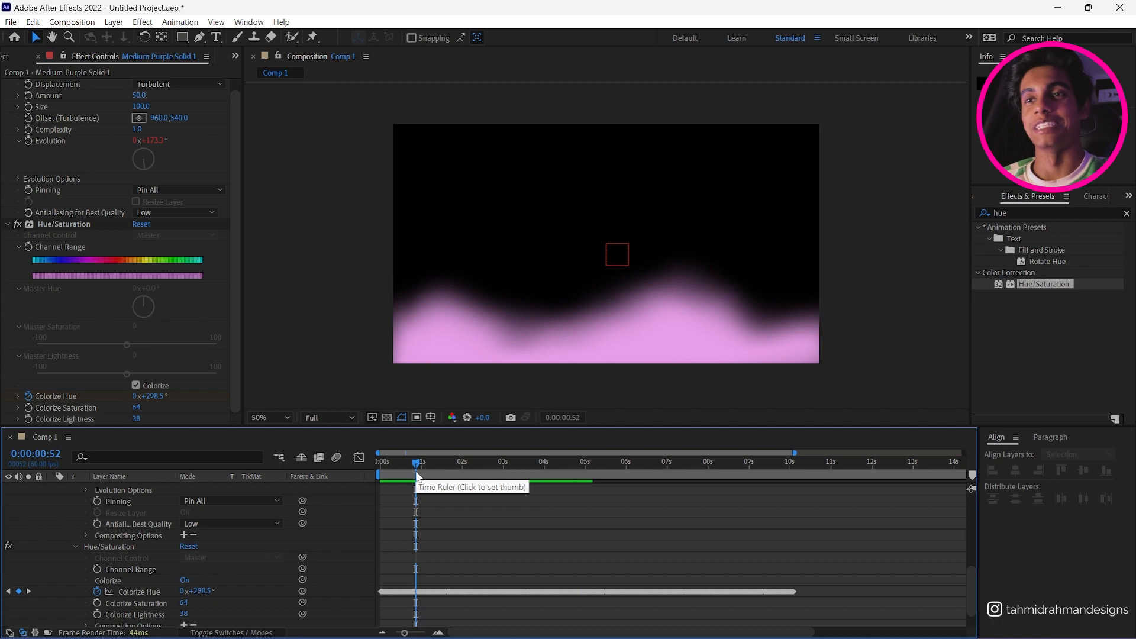
drag(416, 471, 243, 524)
Step: Collapse the purple solid's properties so the timeline lists only the layers
scroll(234, 520, up, 5)
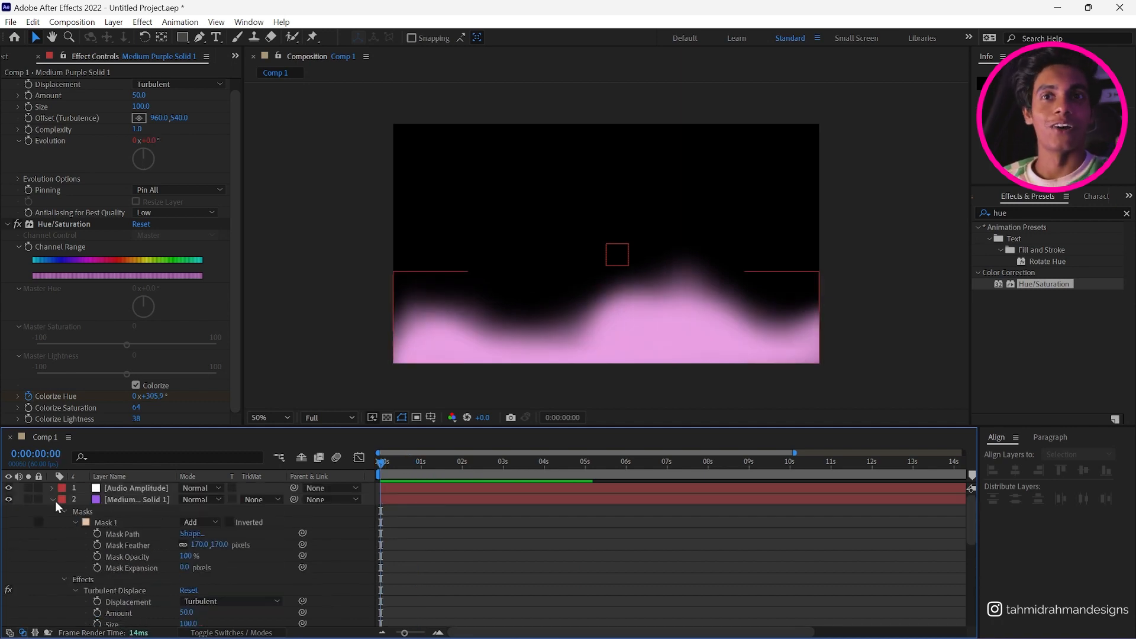
click(49, 498)
click(104, 501)
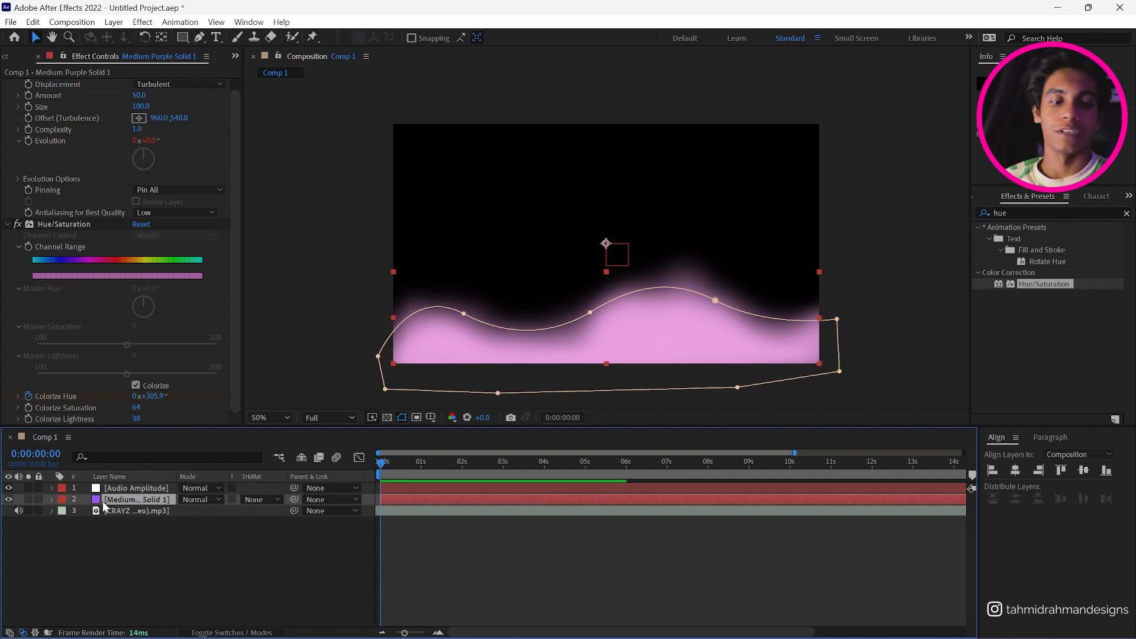
click(125, 519)
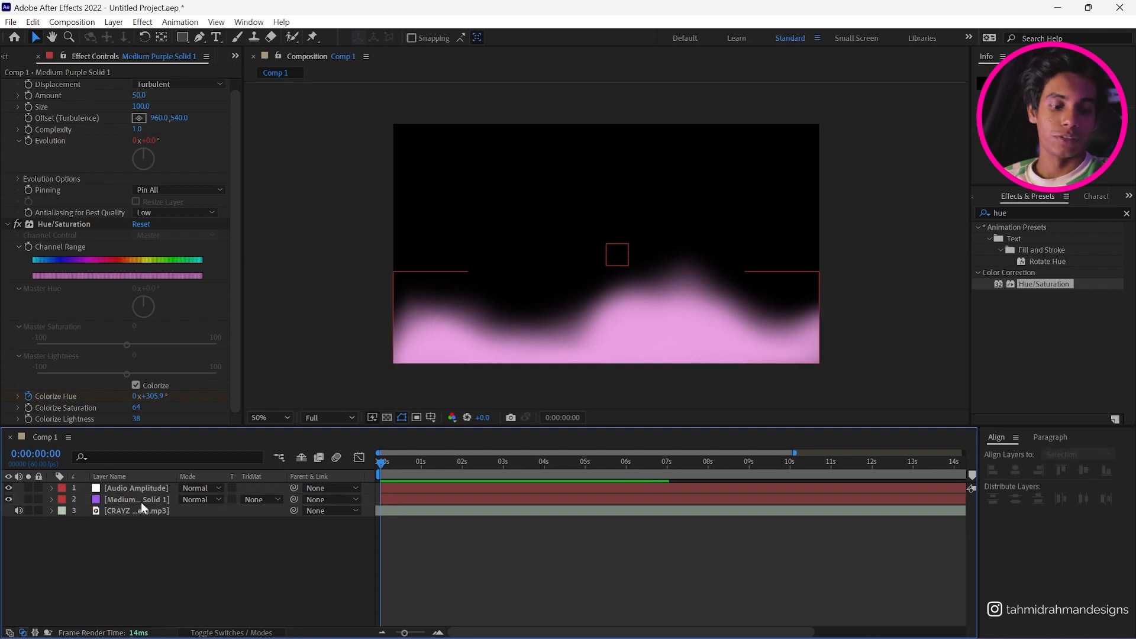
Step: Duplicate the purple solid layer and rename the upper copy as Purple
click(140, 501)
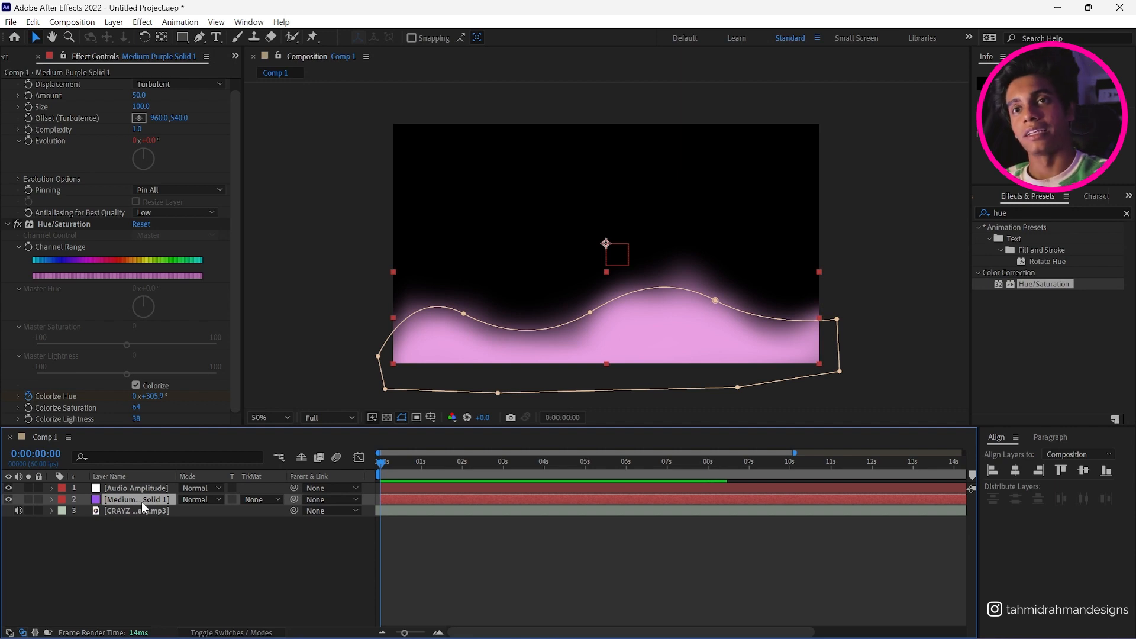
key(ctrl+d)
right_click(141, 502)
click(130, 502)
right_click(132, 499)
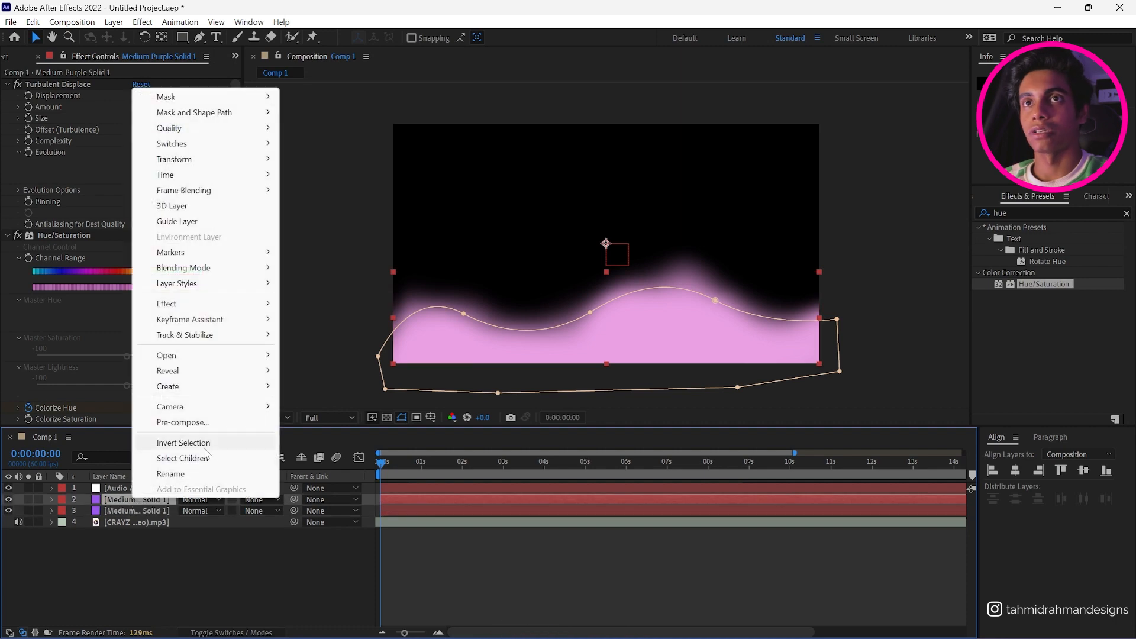
click(199, 473)
text(Purple)
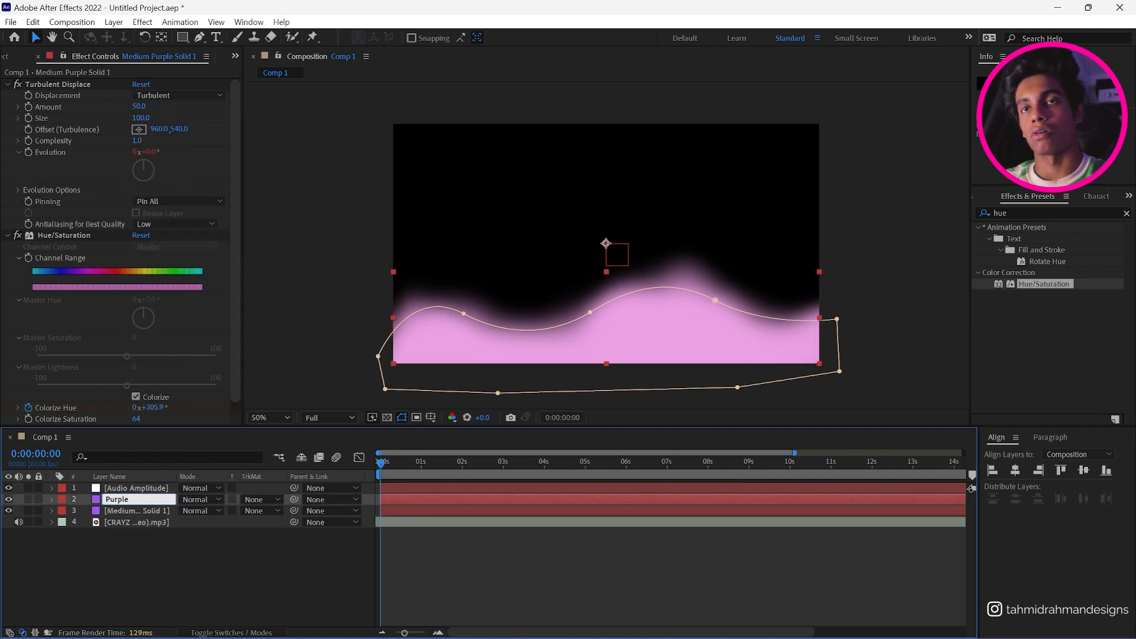
key(Return)
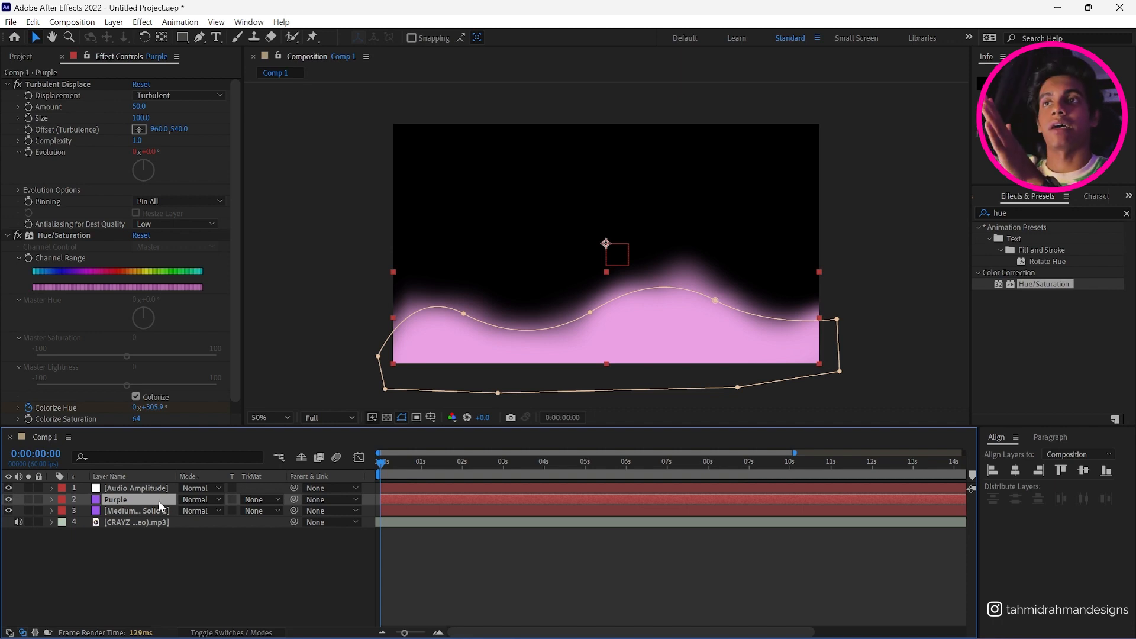
Step: Raise the left and middle mask points of the lower solid and bend the left curve into a taller rounded crest
click(143, 513)
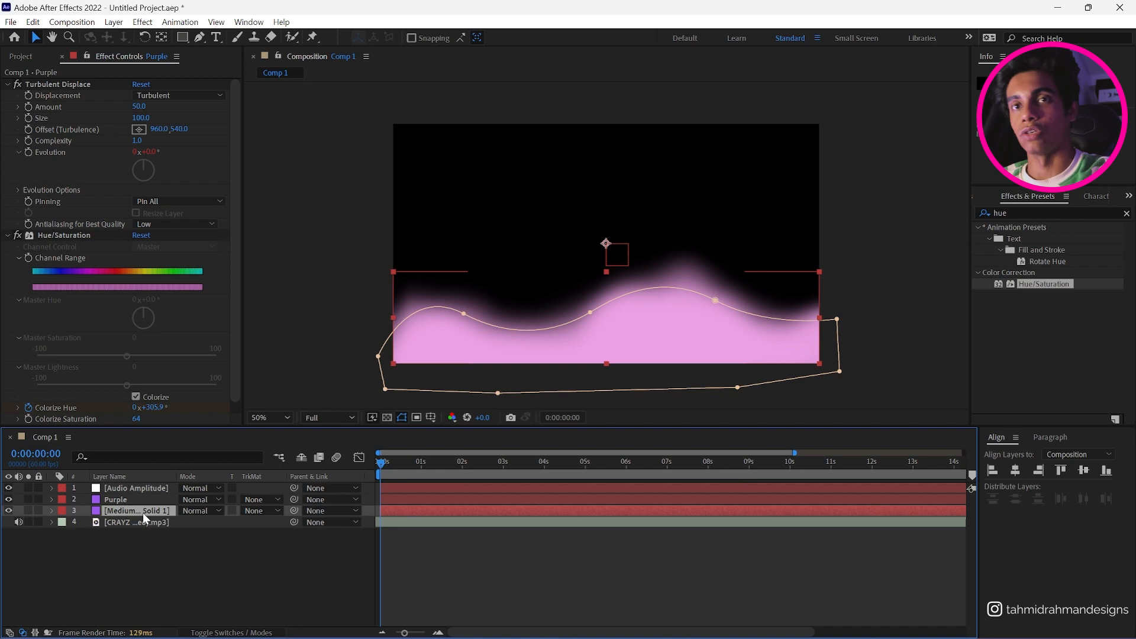
click(134, 501)
click(135, 511)
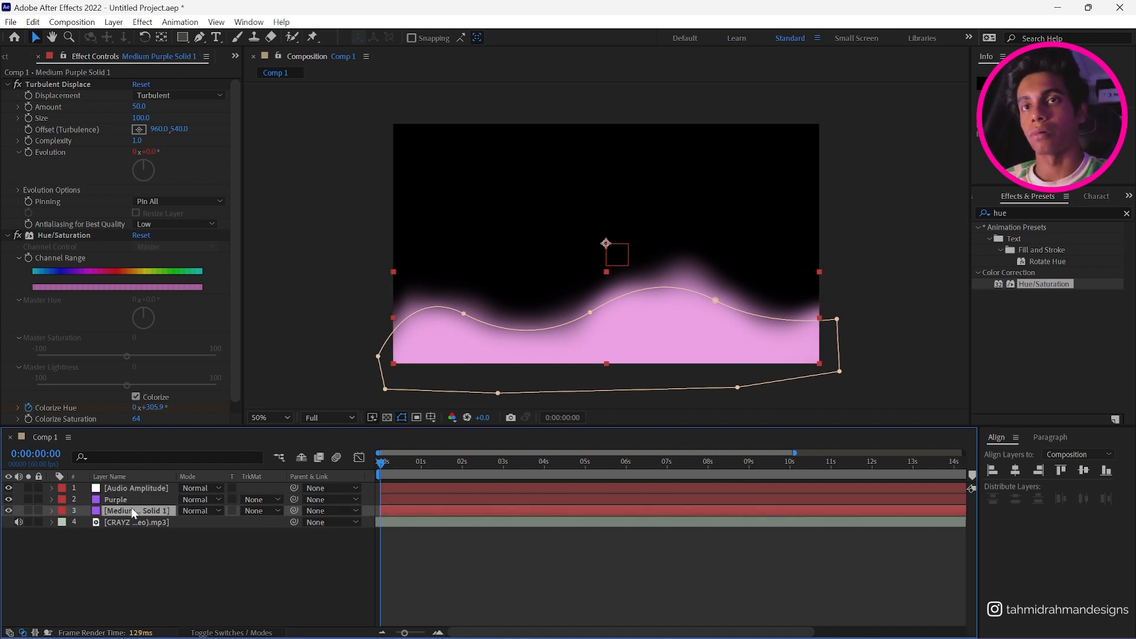
click(138, 503)
click(133, 509)
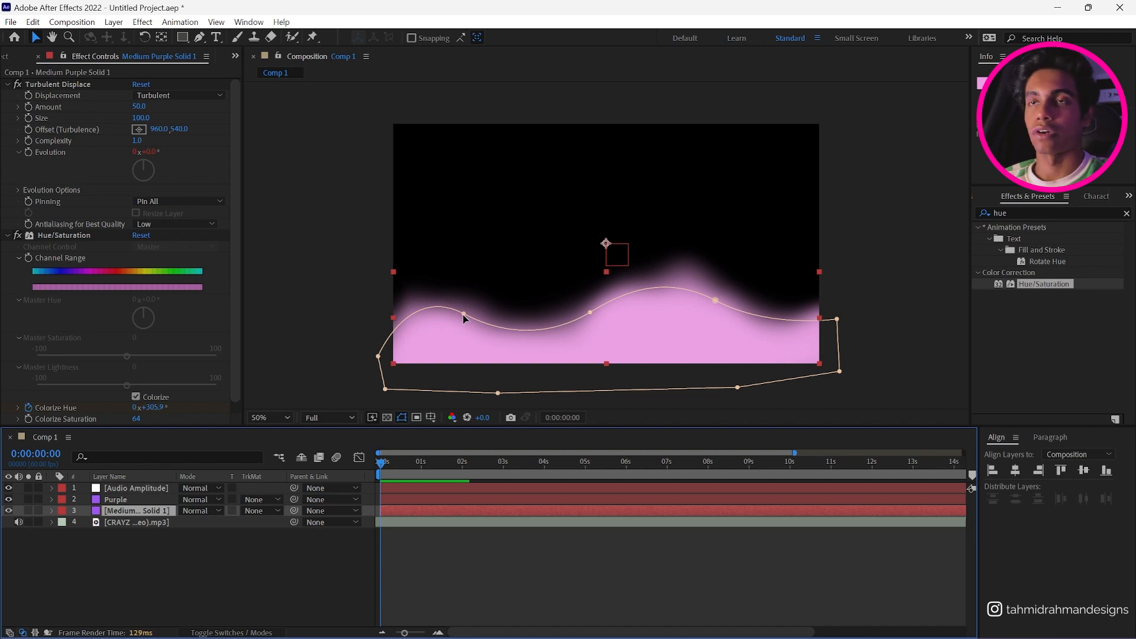
drag(464, 314, 434, 245)
drag(378, 356, 373, 319)
drag(433, 246, 440, 256)
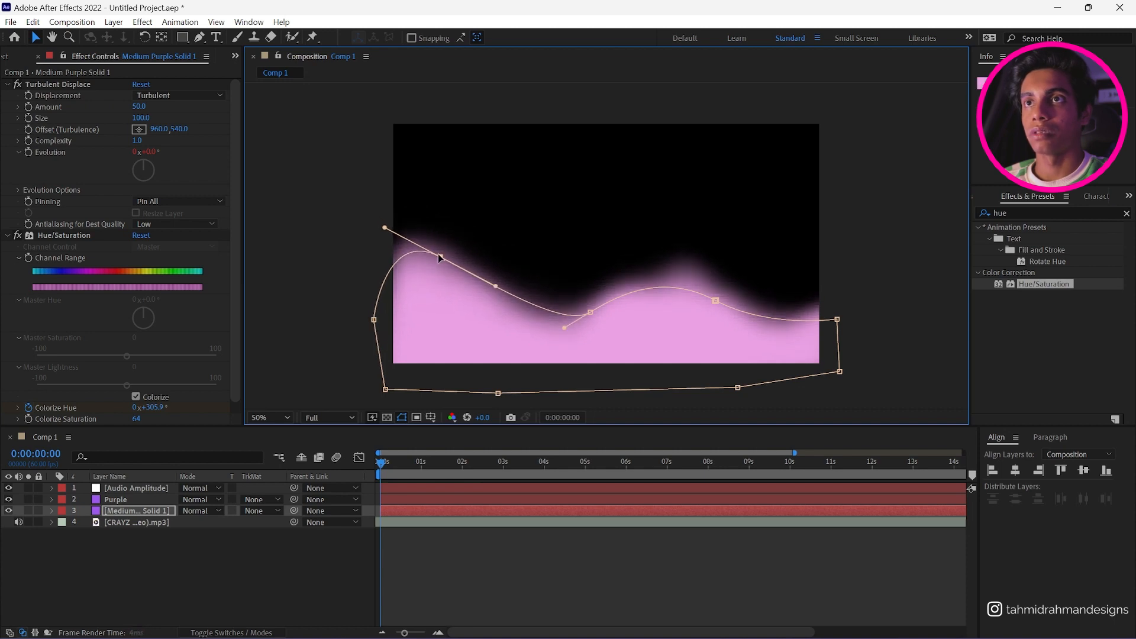
drag(591, 312, 595, 260)
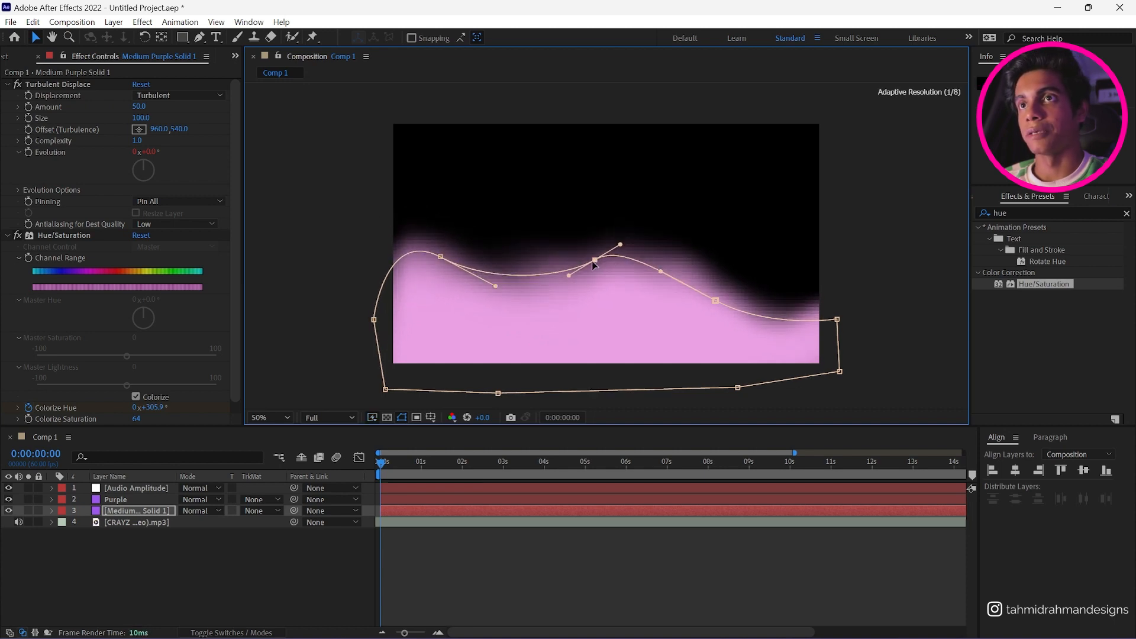
drag(494, 286, 509, 216)
Step: Reshape the mask's middle valley and right crest, moving the points outward and up so this wave stands above the Purple layer's
drag(595, 260, 634, 249)
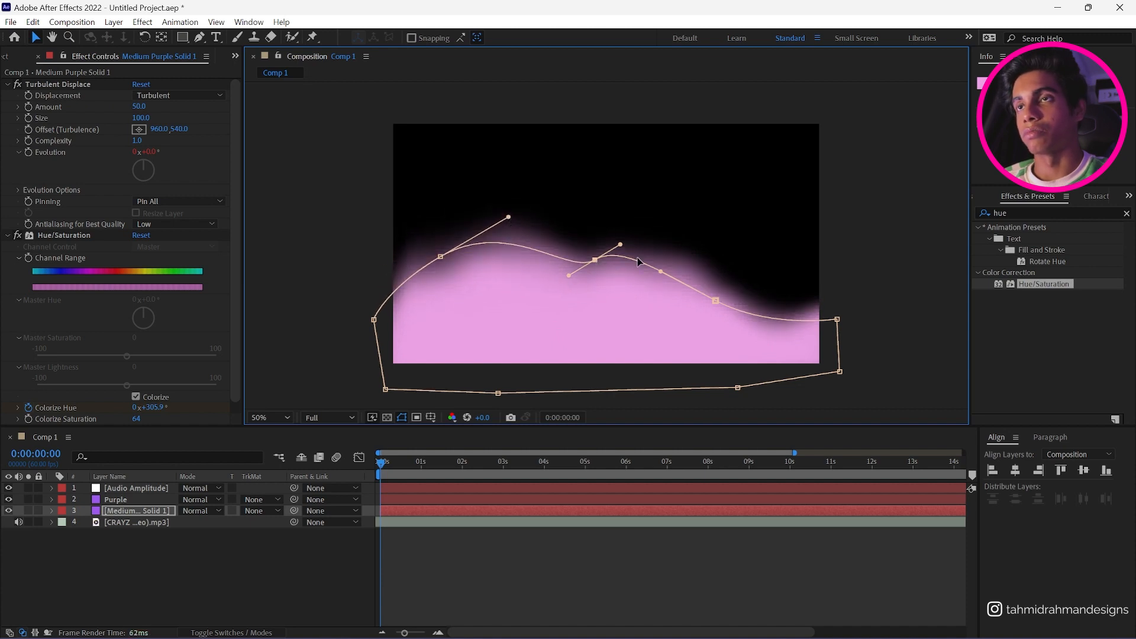
drag(710, 304, 769, 281)
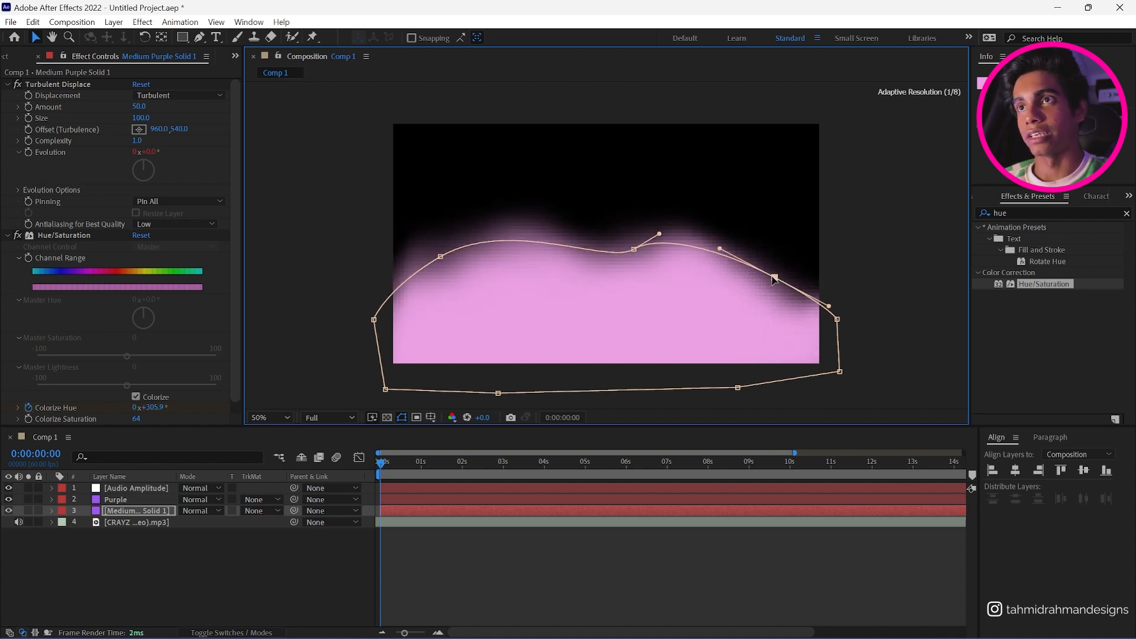
drag(660, 235, 688, 240)
click(634, 251)
drag(607, 256, 575, 275)
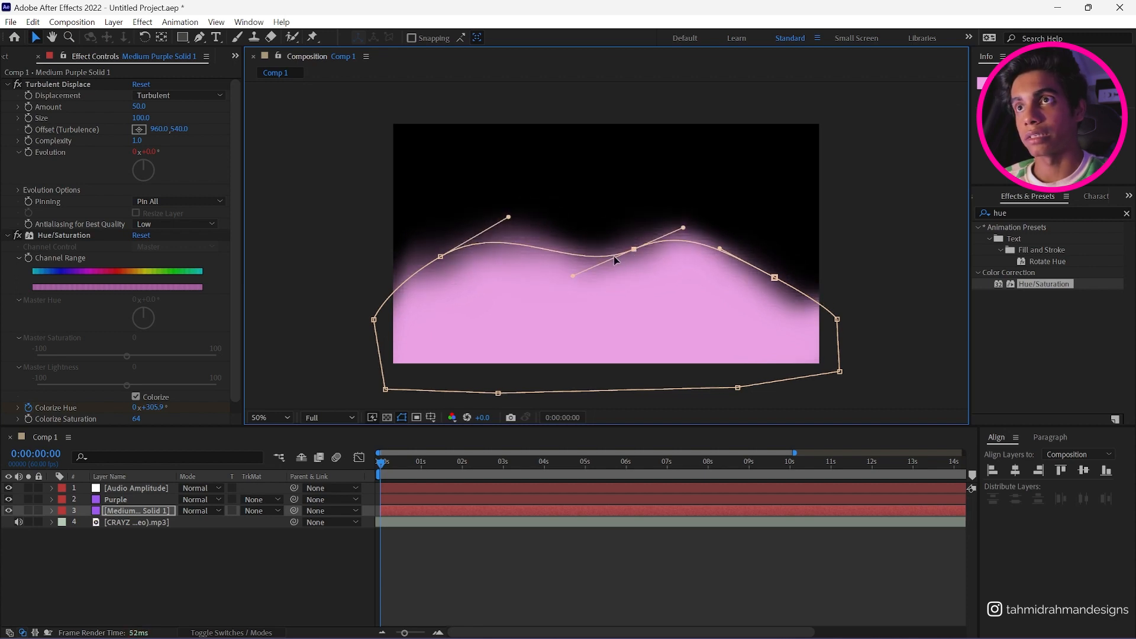
drag(631, 250, 629, 271)
drag(774, 278, 798, 265)
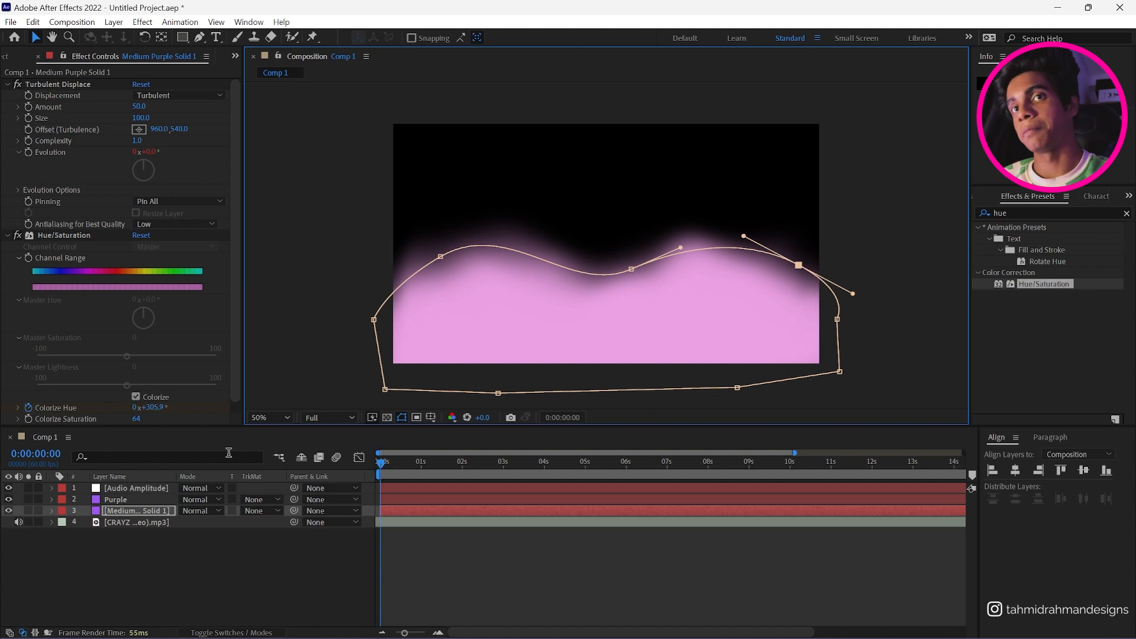
Step: Reveal the Hue/Saturation properties of the lower solid and select all its Colorize Hue keyframes
click(51, 511)
scroll(84, 531, down, 5)
scroll(96, 548, down, 1)
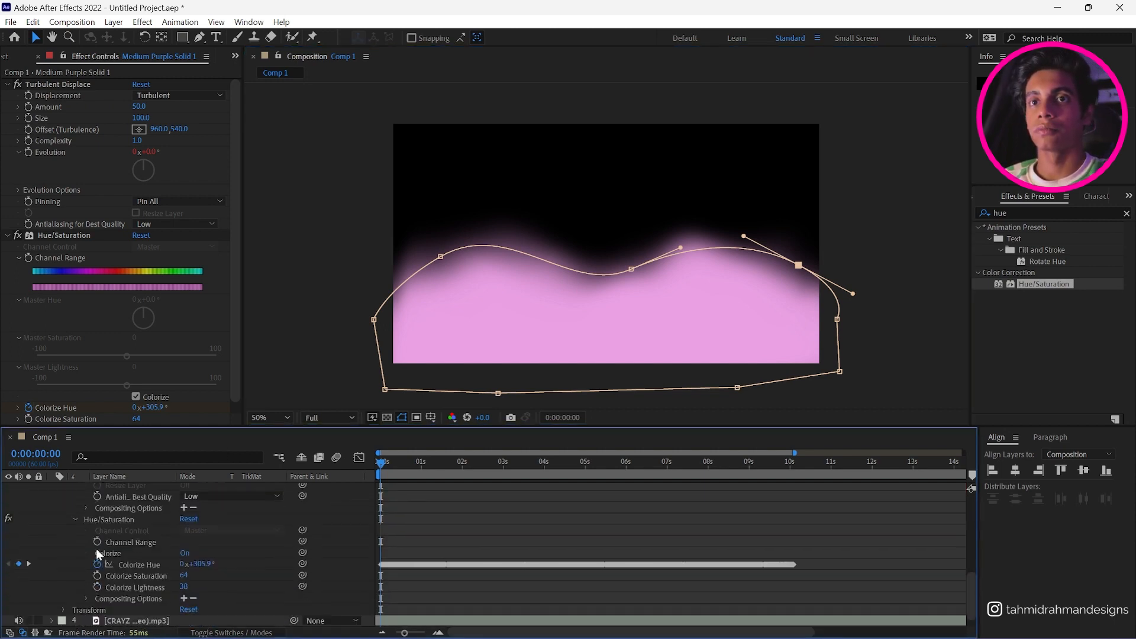
click(122, 563)
scroll(140, 377, down, 1)
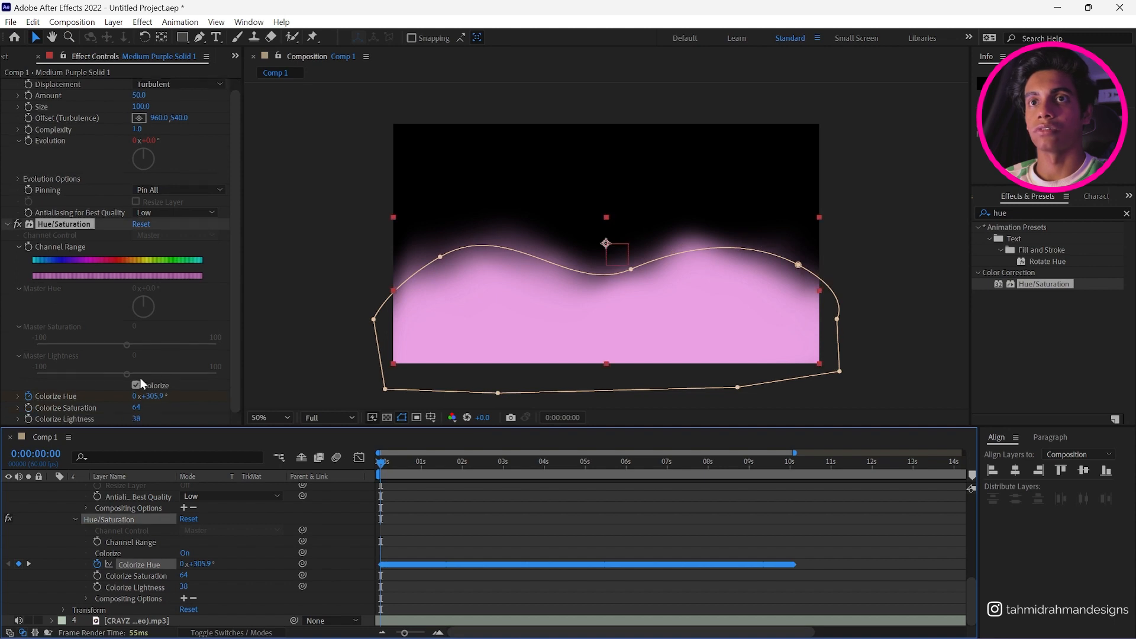
click(539, 502)
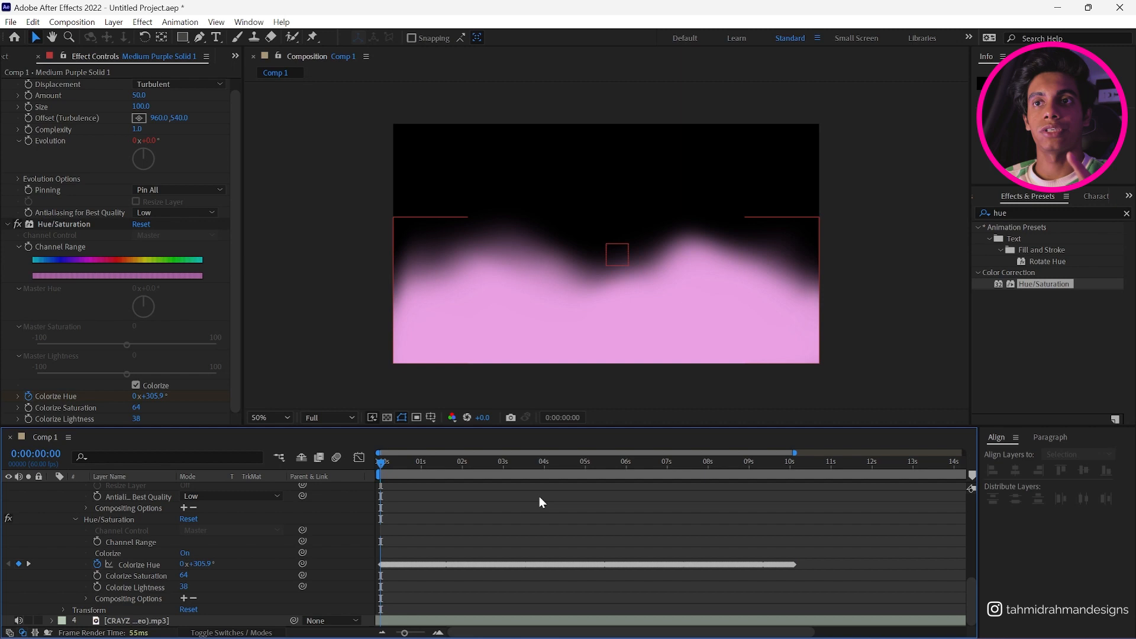
drag(208, 568, 240, 573)
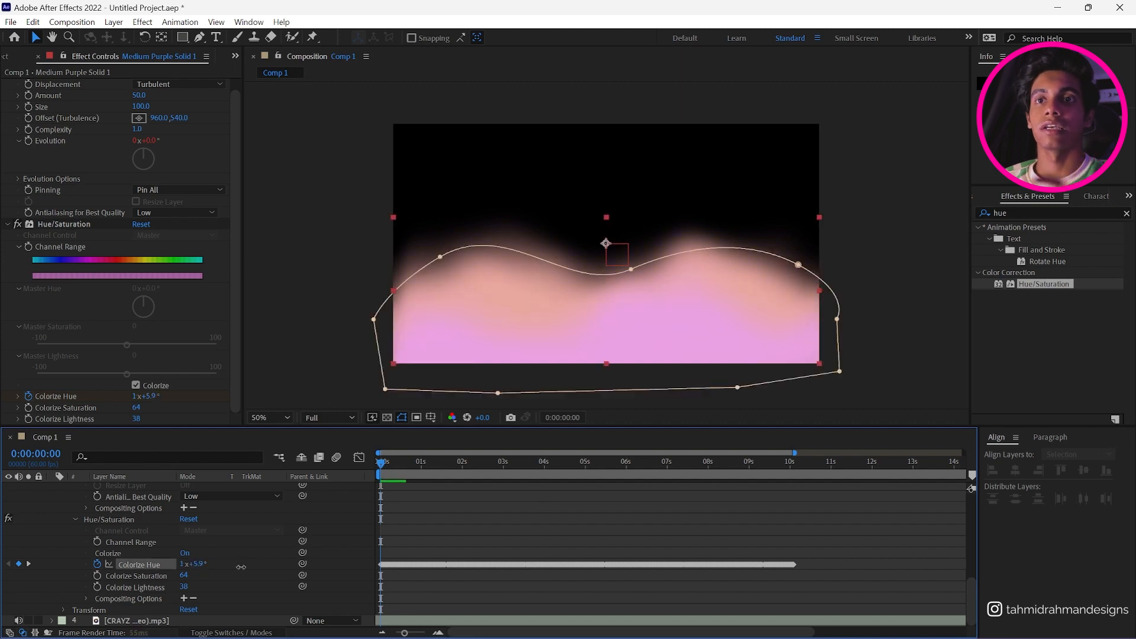
key(ctrl+z)
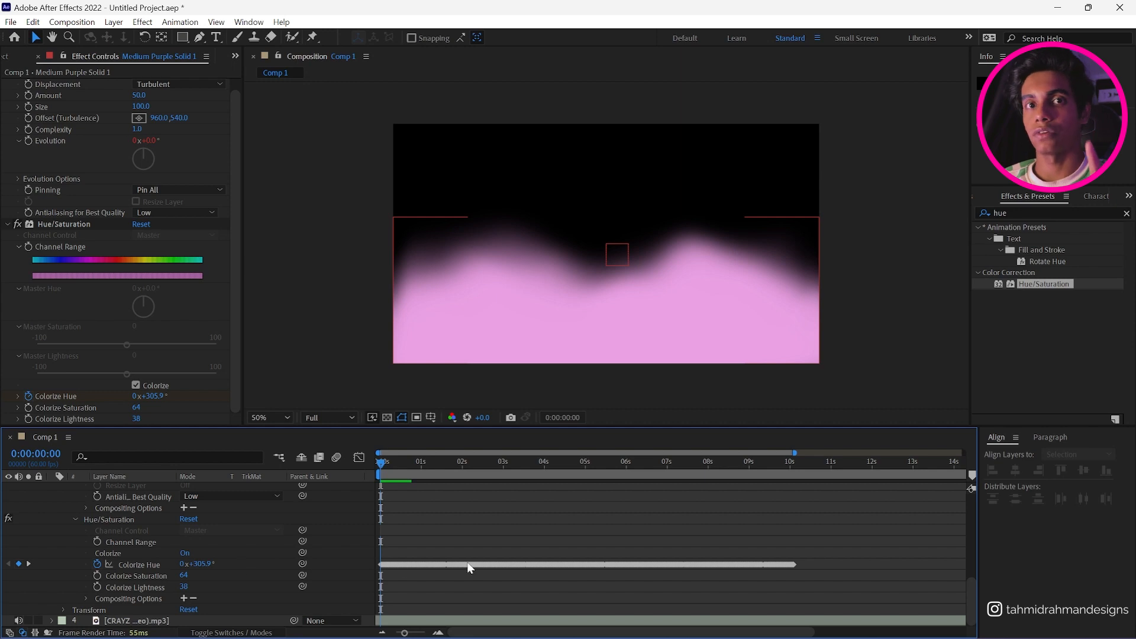
Step: Select all of the lower solid's Colorize Hue keyframes and shift them together so the hue at 0:00:00:00 is 291.9°
drag(805, 561, 379, 578)
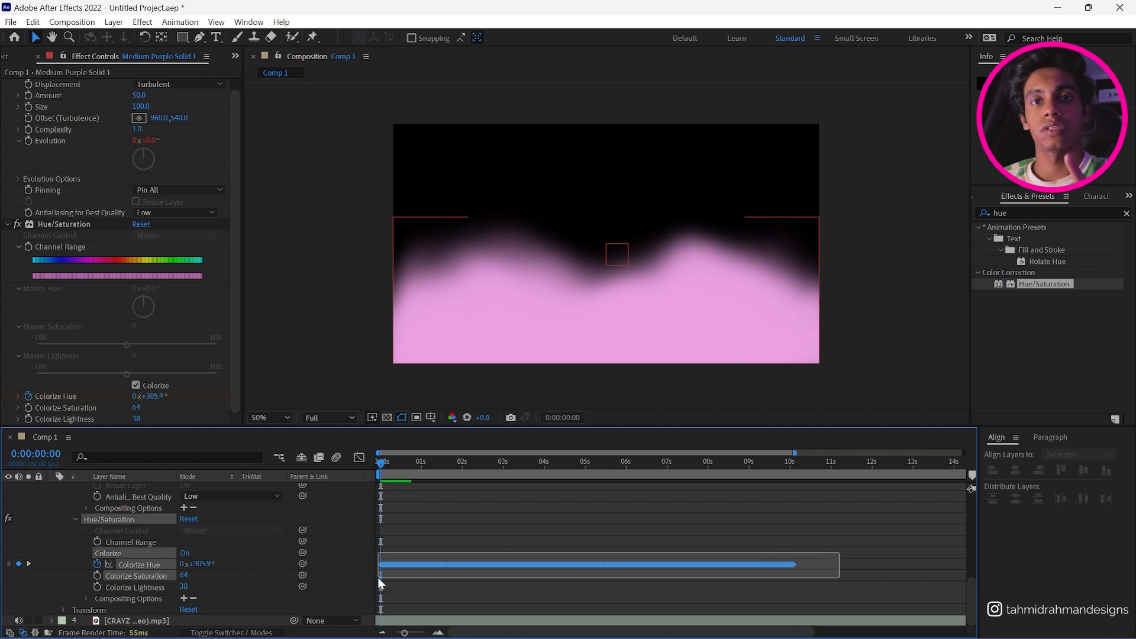
drag(378, 577, 376, 574)
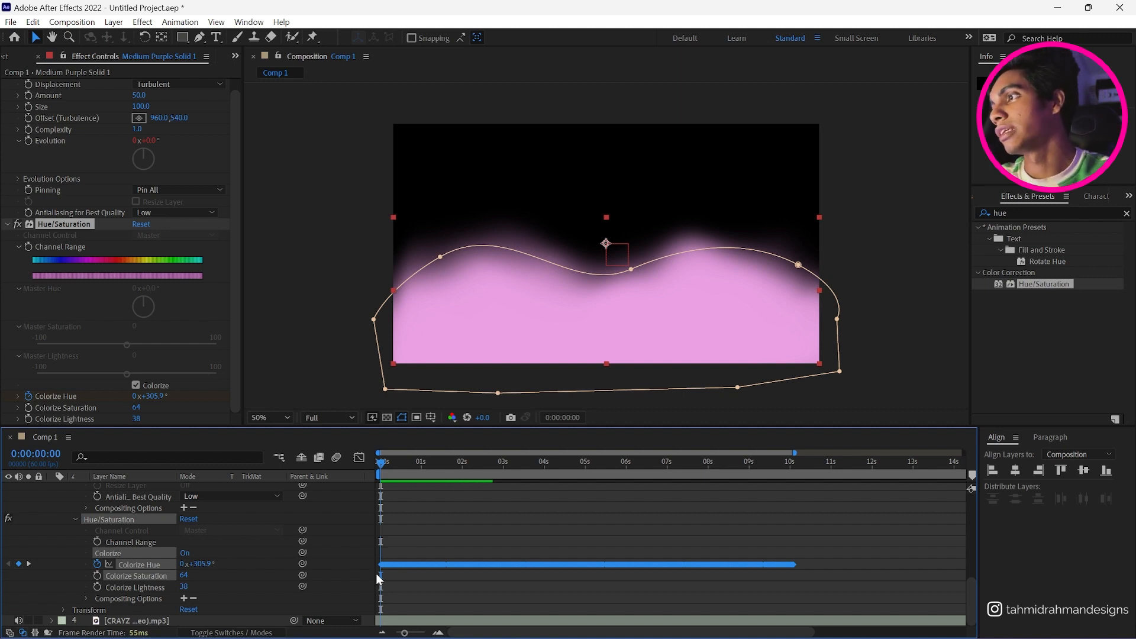
drag(203, 566, 198, 571)
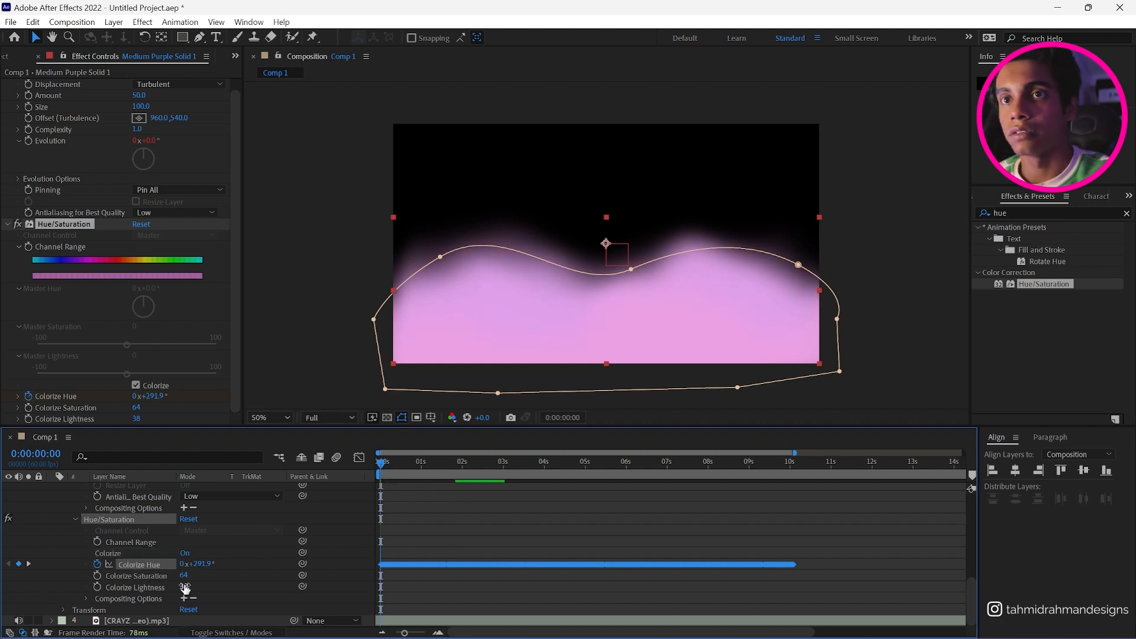
Step: Try a Colorize Saturation of 51 on the lower solid and settle on 65
click(185, 575)
text(5)
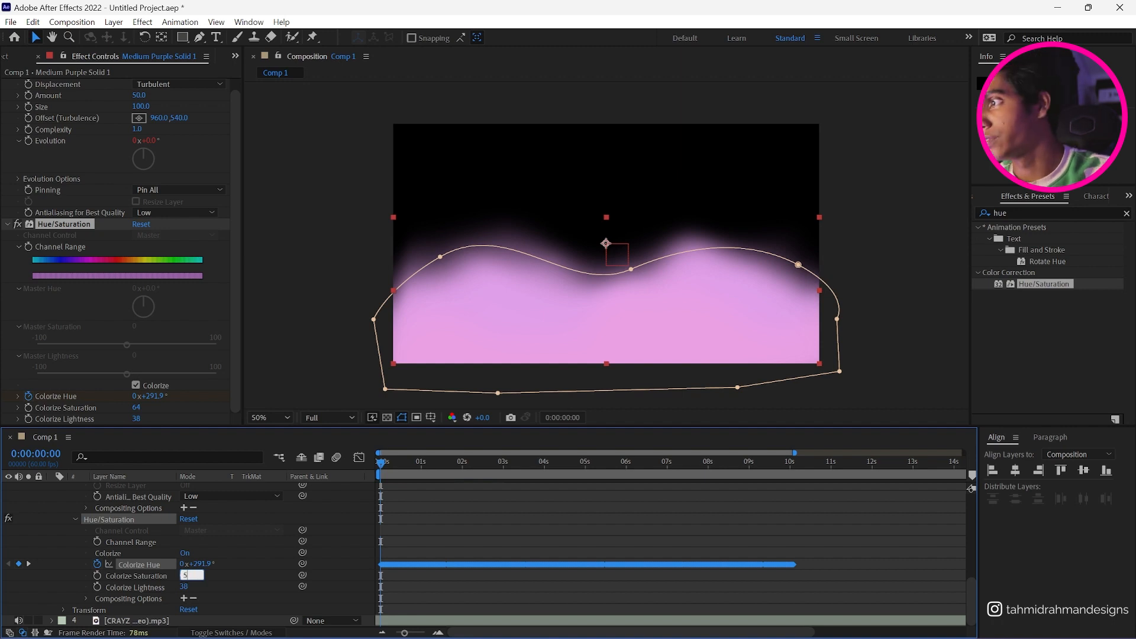
text(1)
key(Return)
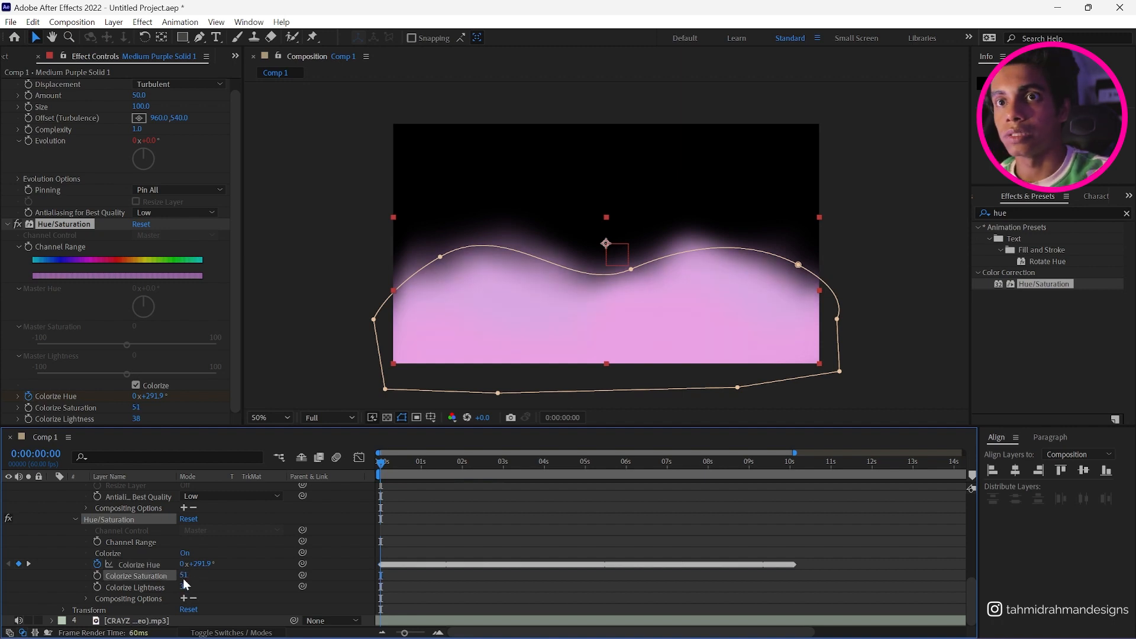
text(65)
key(Return)
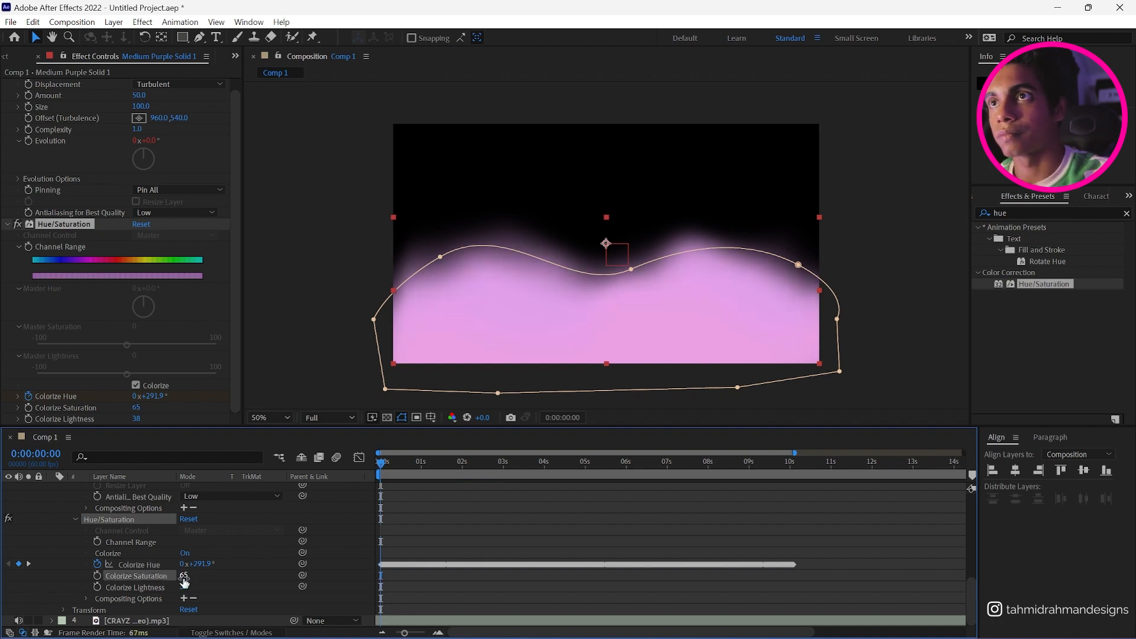
click(211, 581)
click(549, 260)
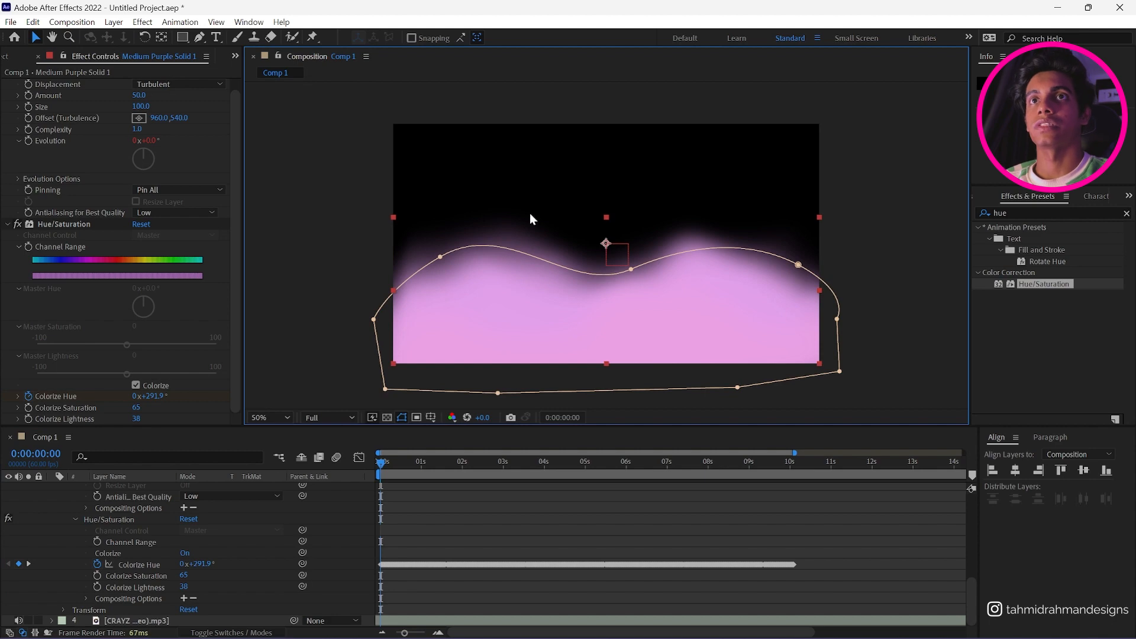
Step: Open the lower solid's settings and set its color saturation to 71% and brightness to 62%
click(113, 22)
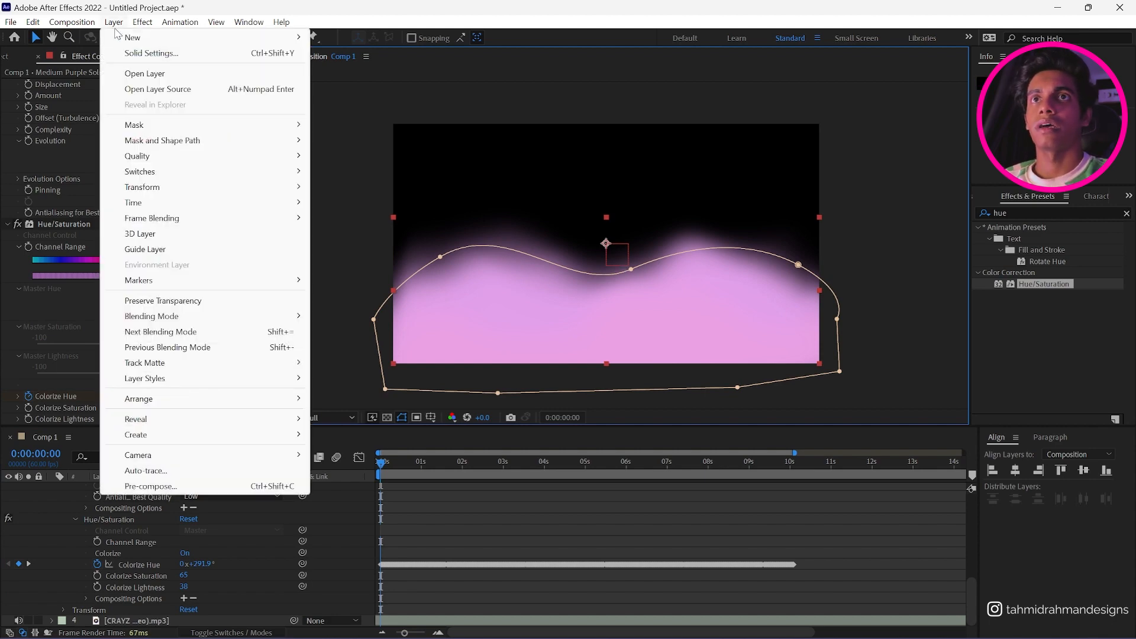
click(78, 25)
click(86, 25)
mouse_move(112, 24)
click(132, 53)
drag(590, 165, 995, 163)
click(974, 389)
drag(485, 228, 800, 252)
drag(831, 294, 827, 319)
click(842, 332)
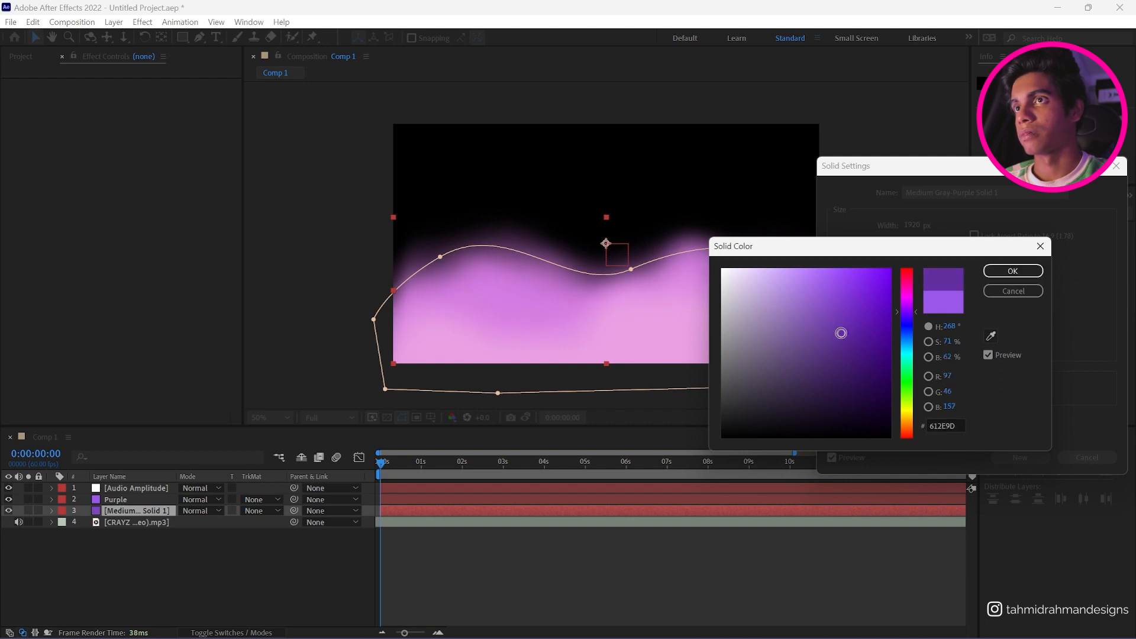
Step: Shift the solid color's hue to 282° (7B2E9D) and apply the new solid settings
click(906, 306)
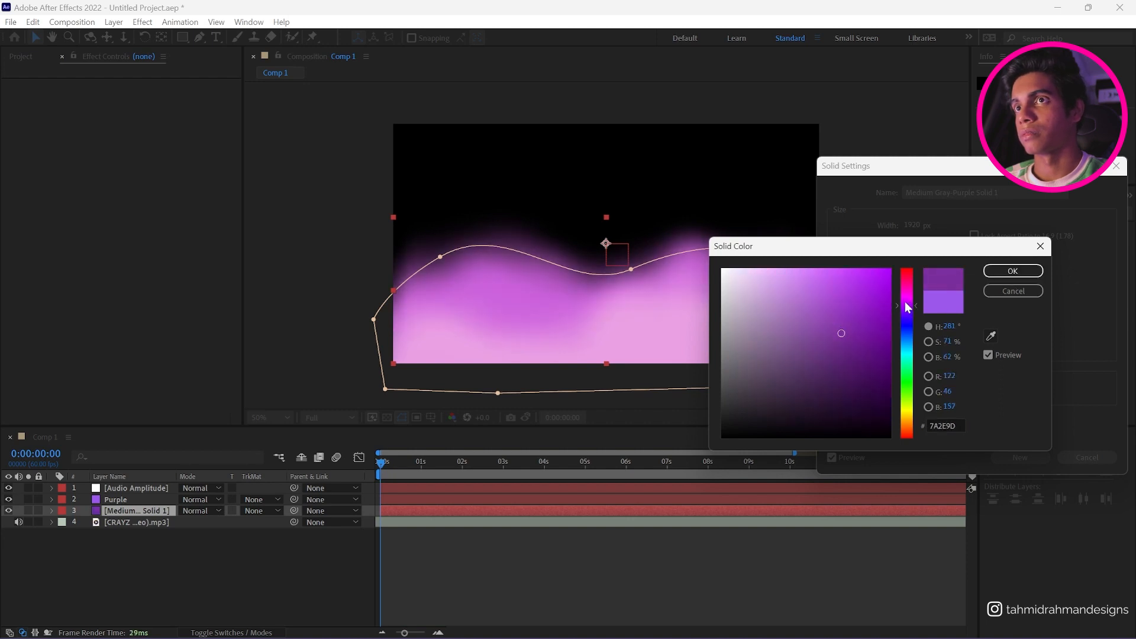
click(905, 302)
key(alt+Tab)
click(233, 334)
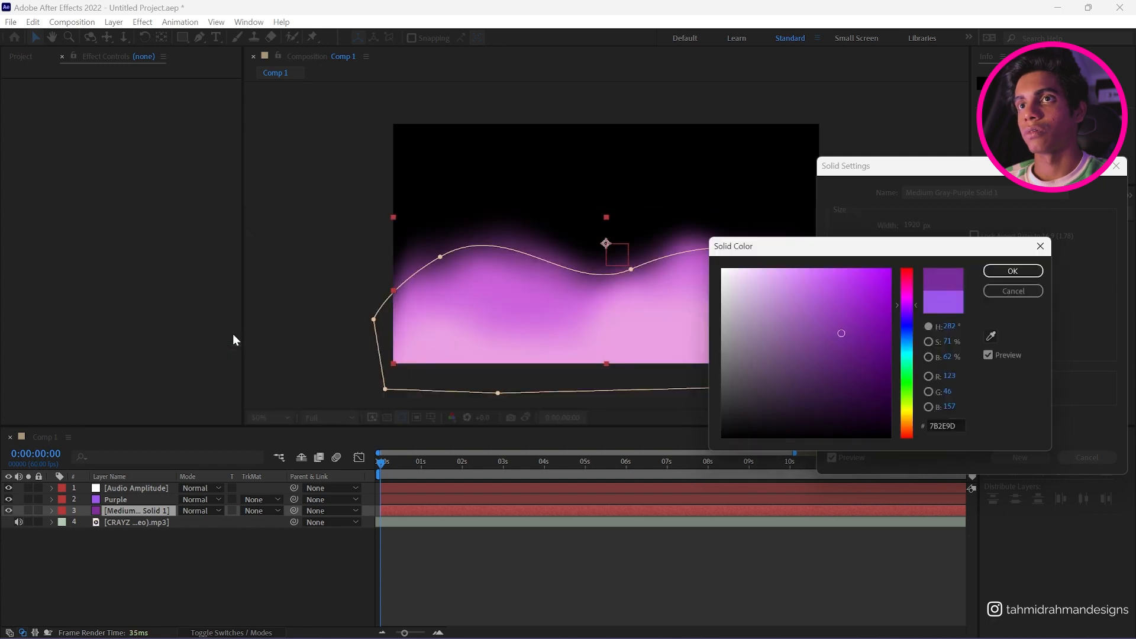
key(alt+Tab)
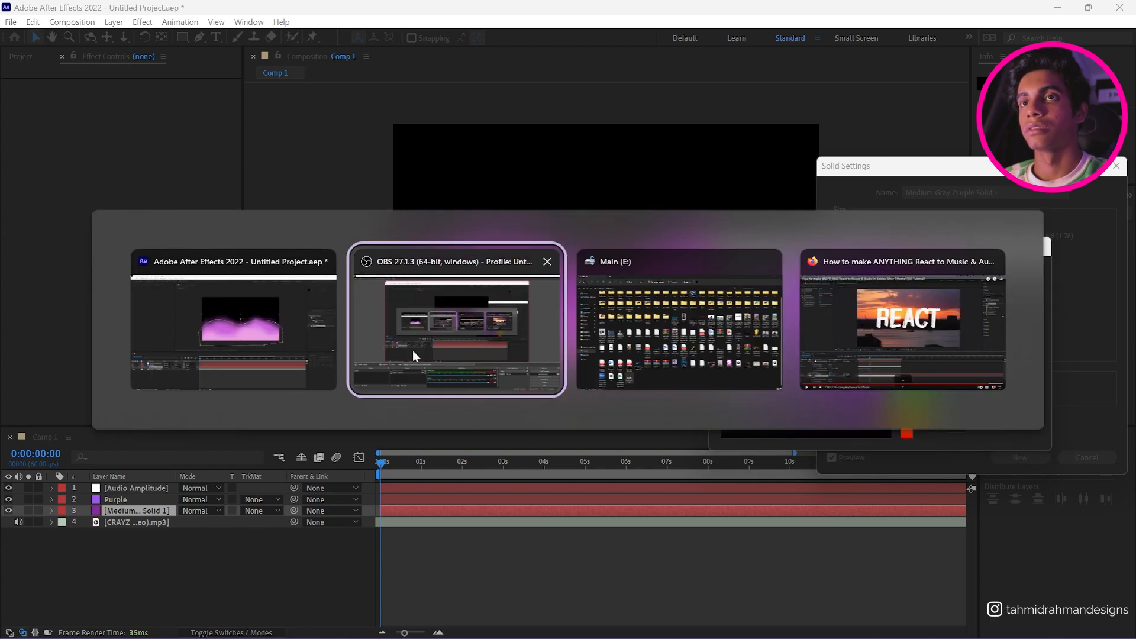
click(281, 357)
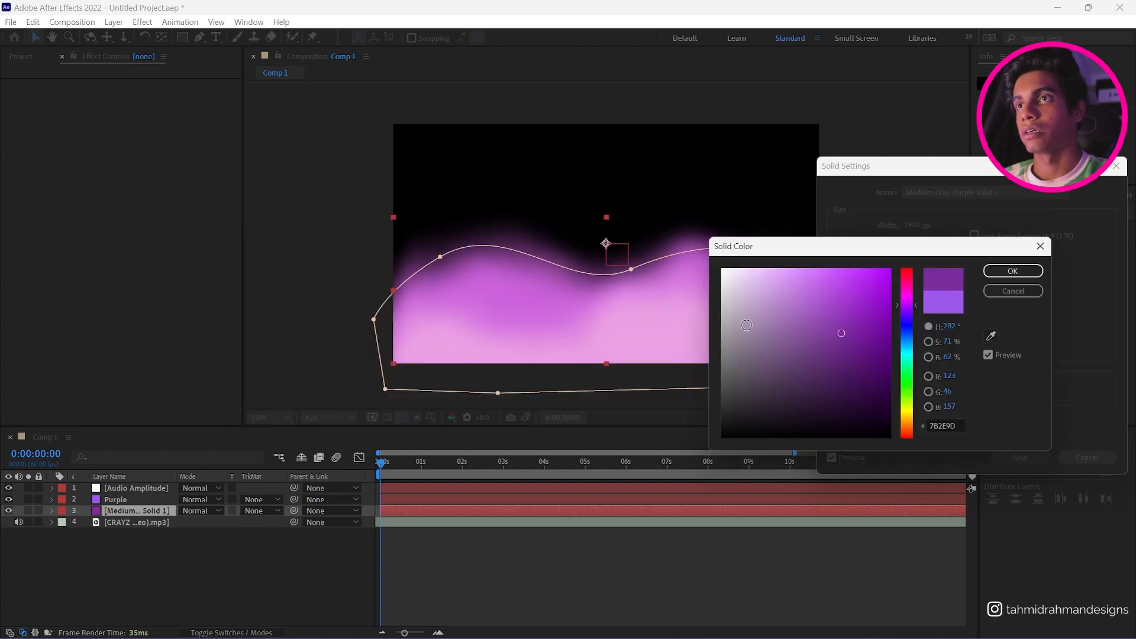
click(1034, 274)
click(1016, 455)
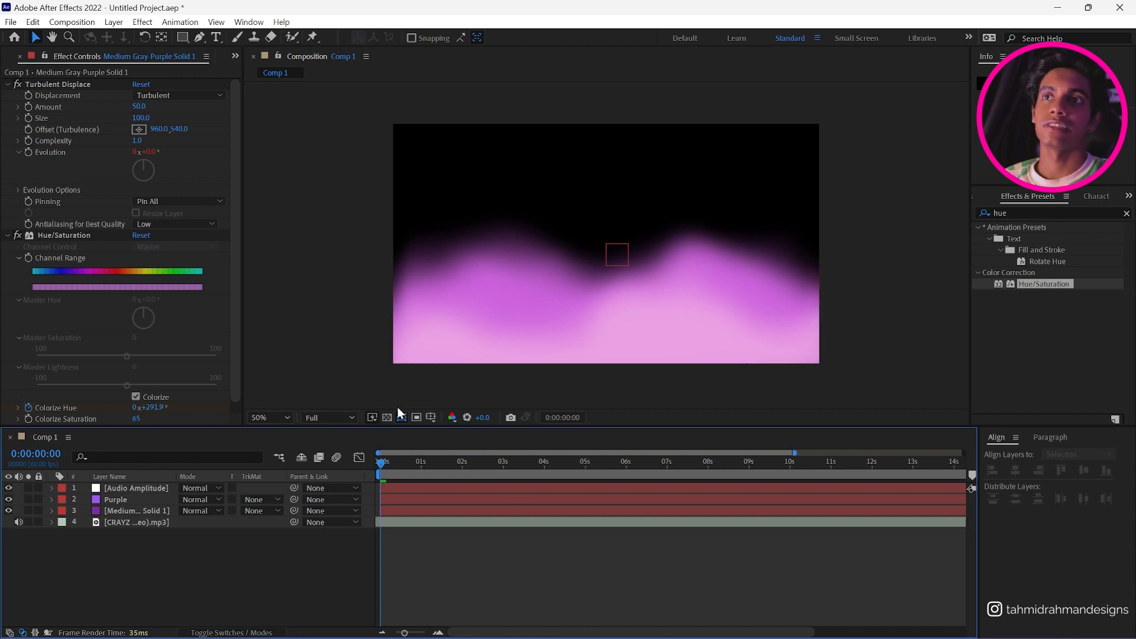
Step: Rename the recolored lower solid layer to Magenta
drag(381, 466, 343, 516)
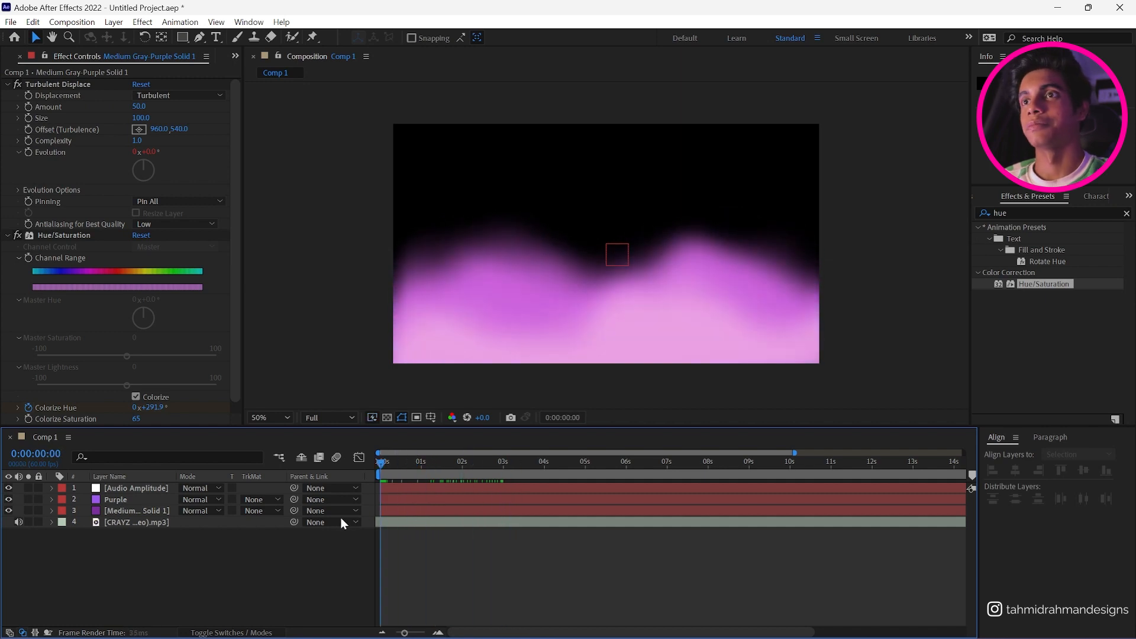
click(114, 510)
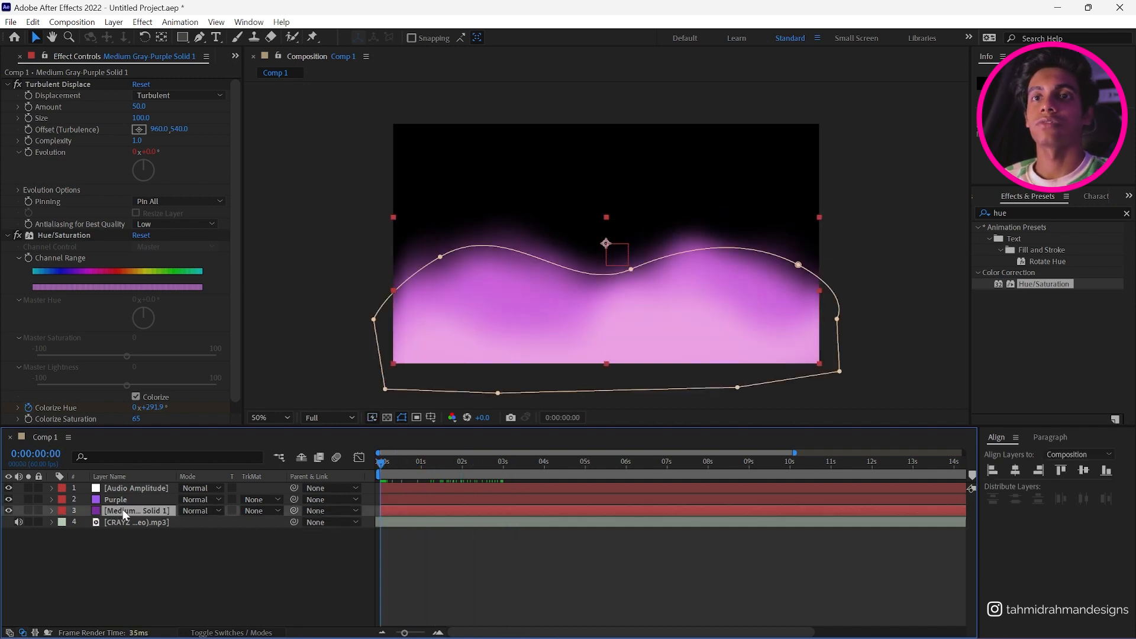
right_click(121, 510)
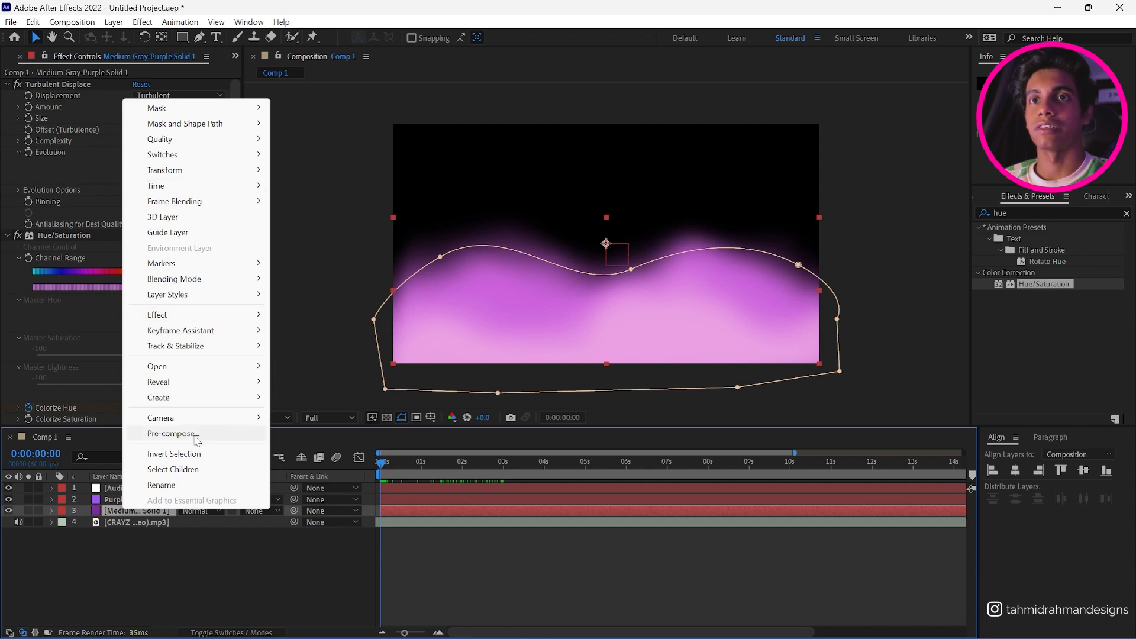
click(184, 485)
text(Mage)
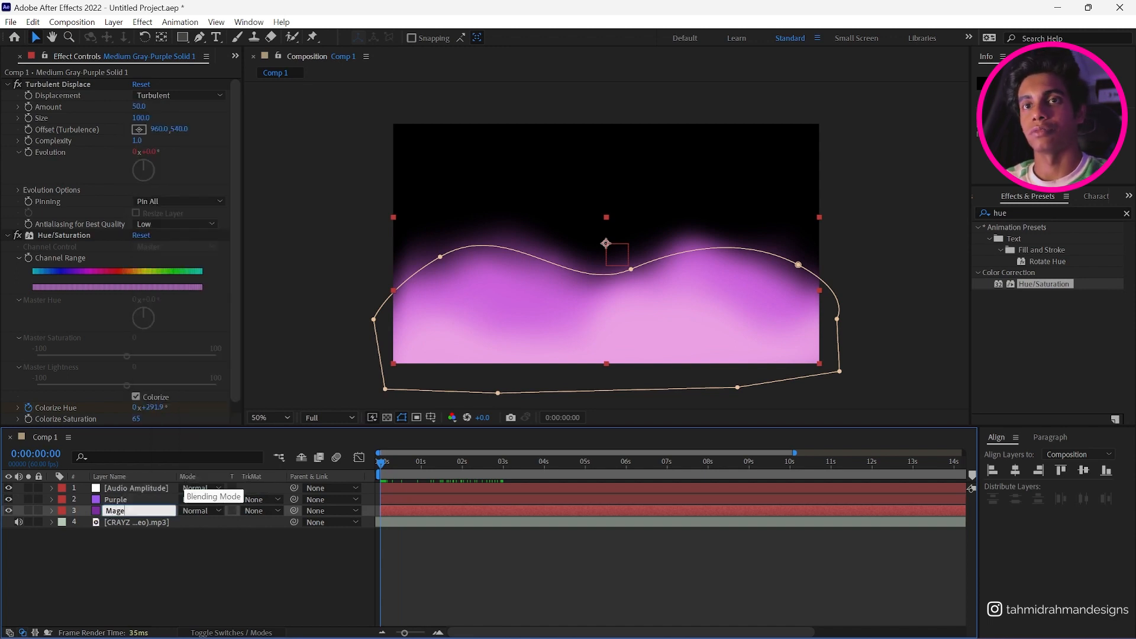
text(nta)
key(Return)
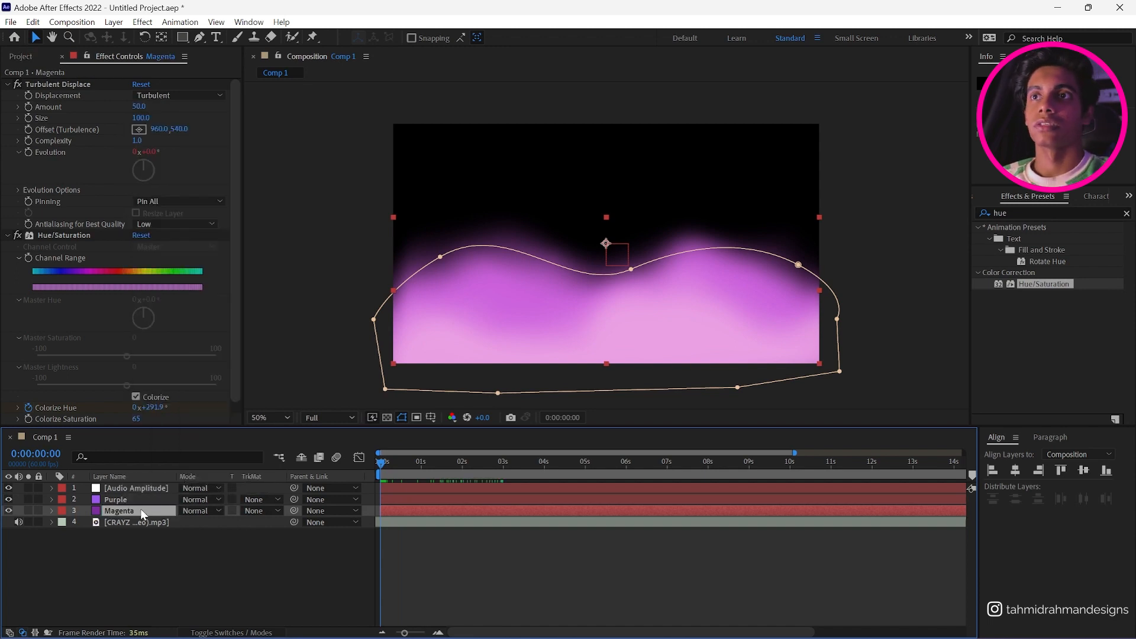
Step: Raise the left edge point of the Magenta layer's mask slightly and duplicate the layer
drag(372, 319, 375, 292)
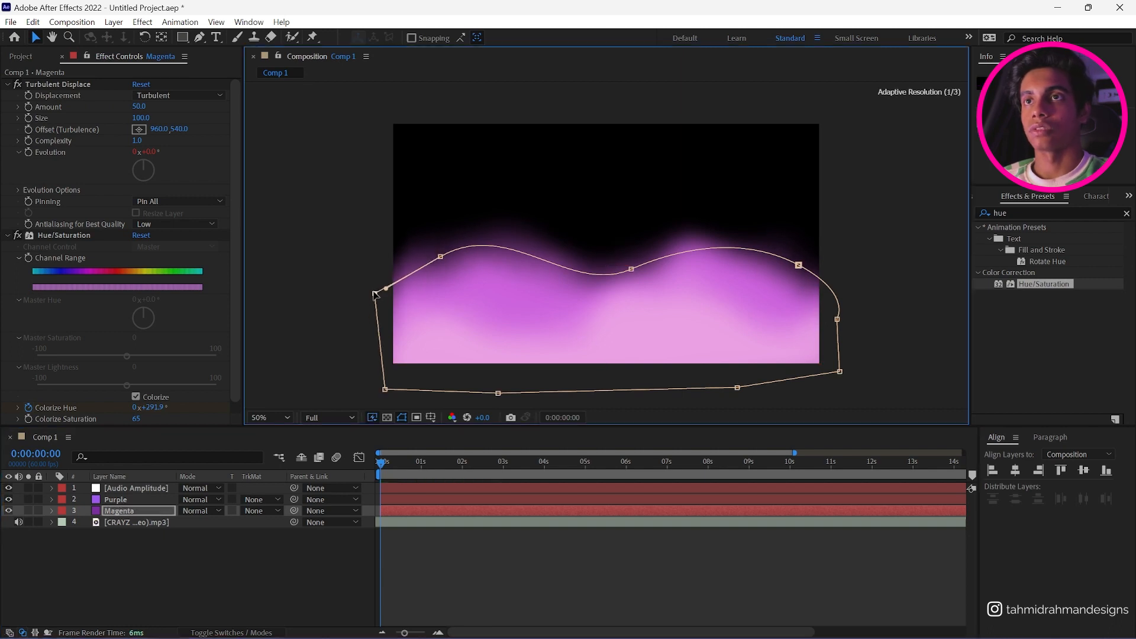
click(134, 511)
key(ctrl+d)
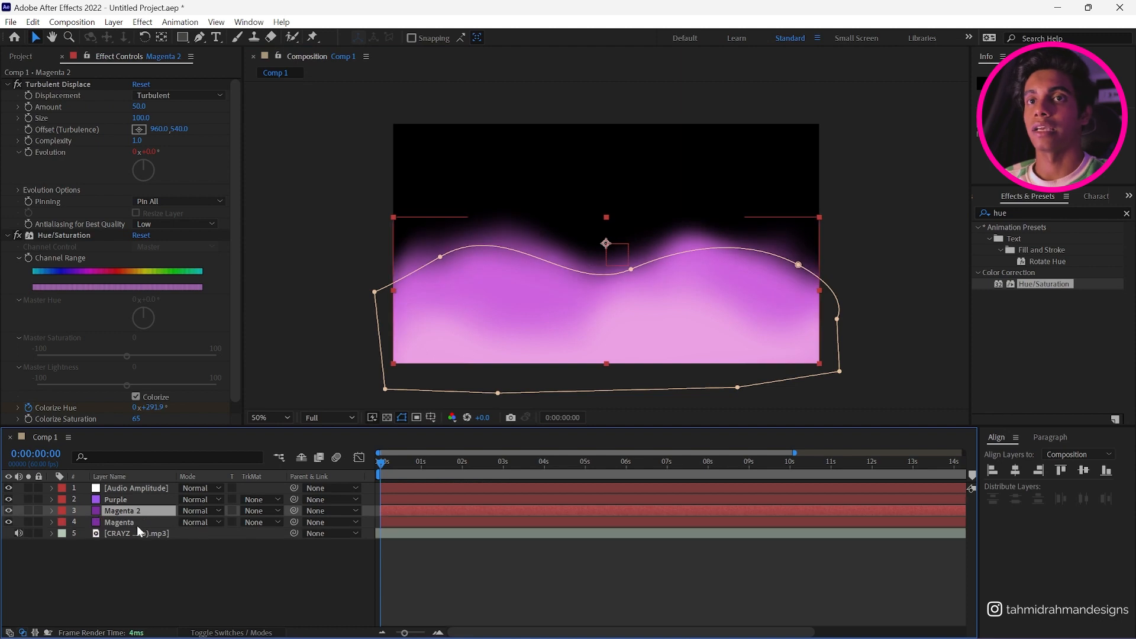
Step: Reshape the bottom Magenta layer's mask, raising its left edge, crest, middle and right points so its wave stands above Magenta 2's
click(136, 525)
drag(374, 292, 365, 206)
drag(441, 256, 447, 200)
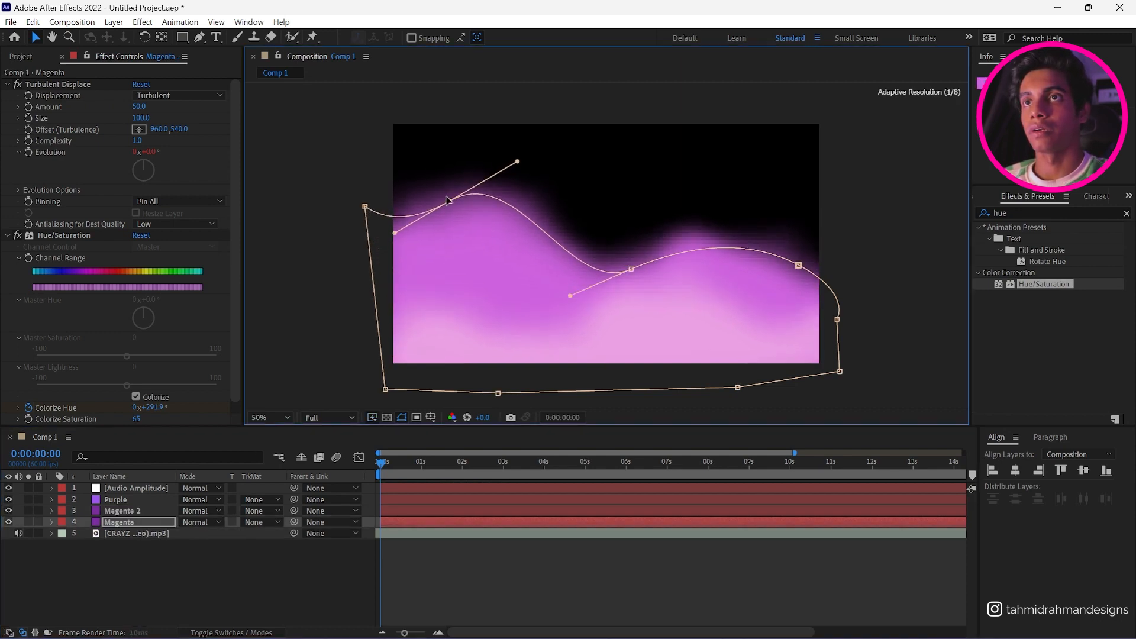
drag(631, 269, 629, 224)
drag(454, 198, 452, 210)
drag(798, 264, 728, 259)
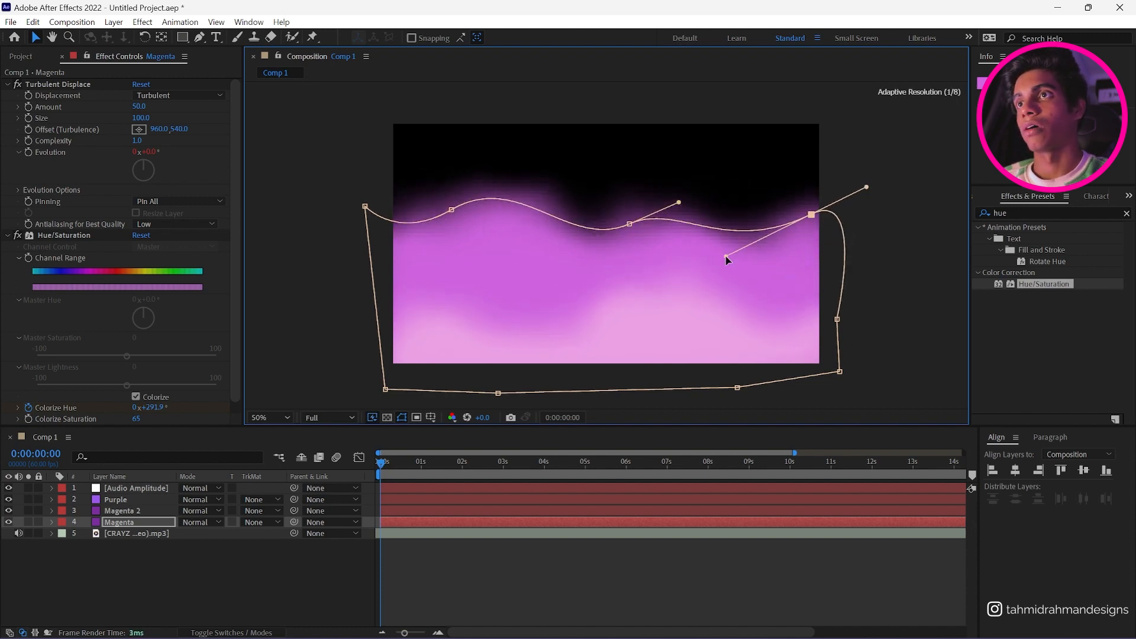
drag(449, 217, 453, 228)
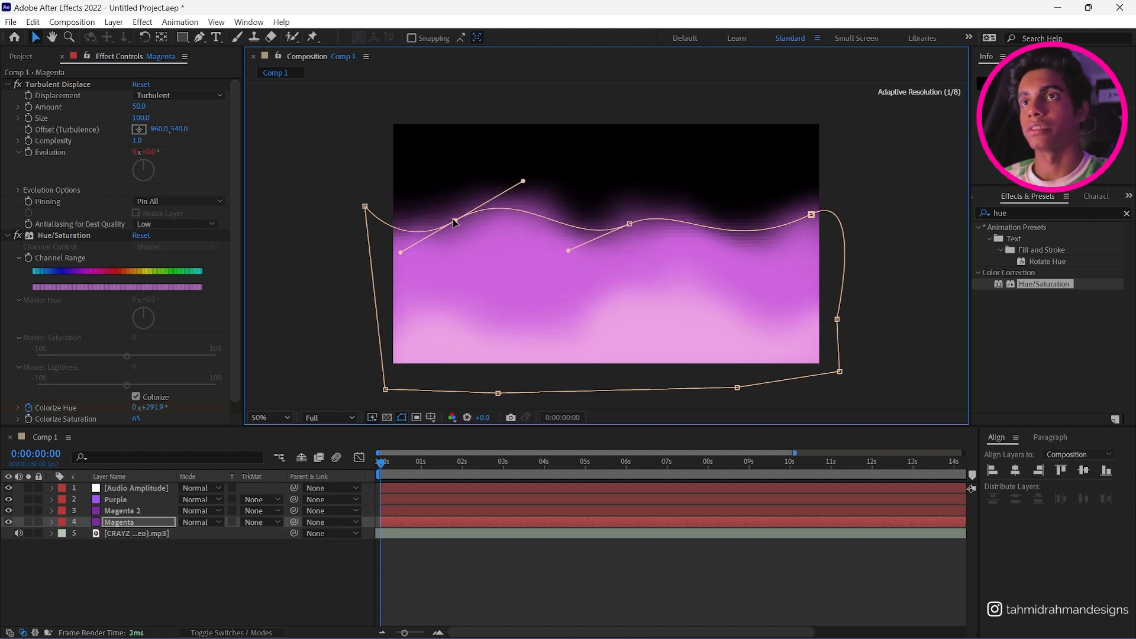
Step: Shift the bottom Magenta layer's Colorize Hue keyframes together so the hue at 0:00:00:00 is 266.9°
click(130, 523)
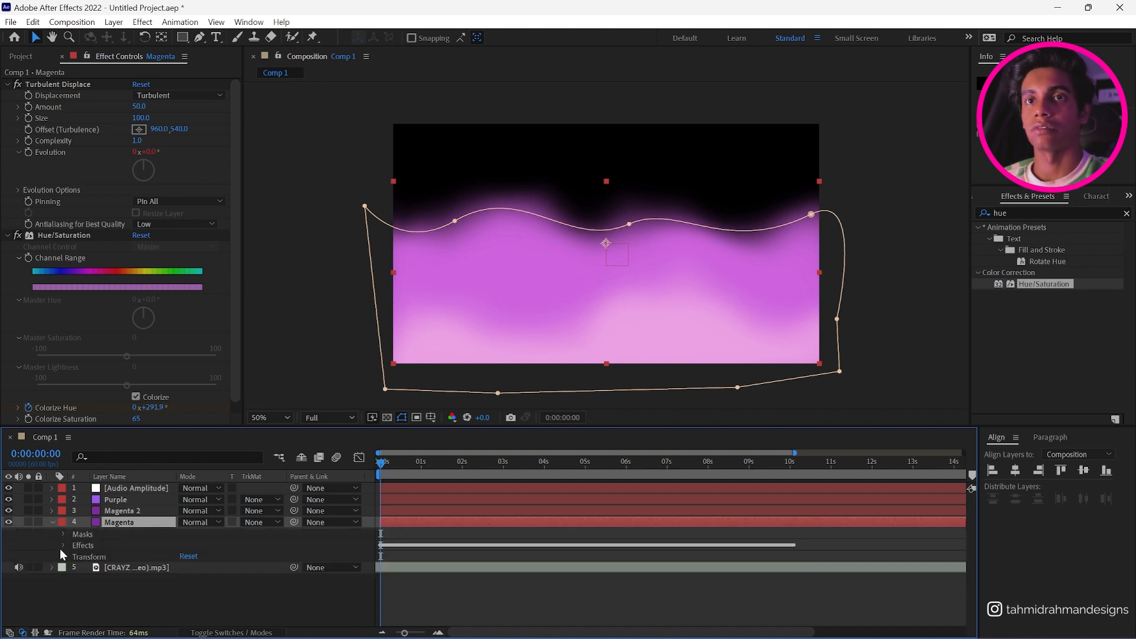
right_click(62, 521)
click(53, 522)
click(96, 414)
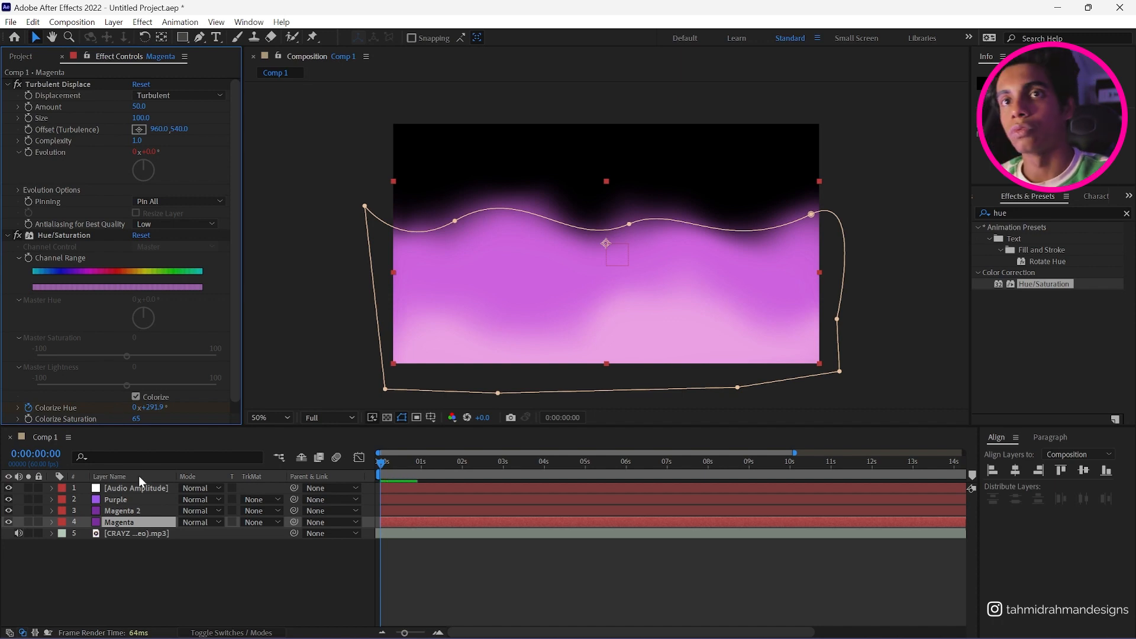
drag(149, 412, 140, 415)
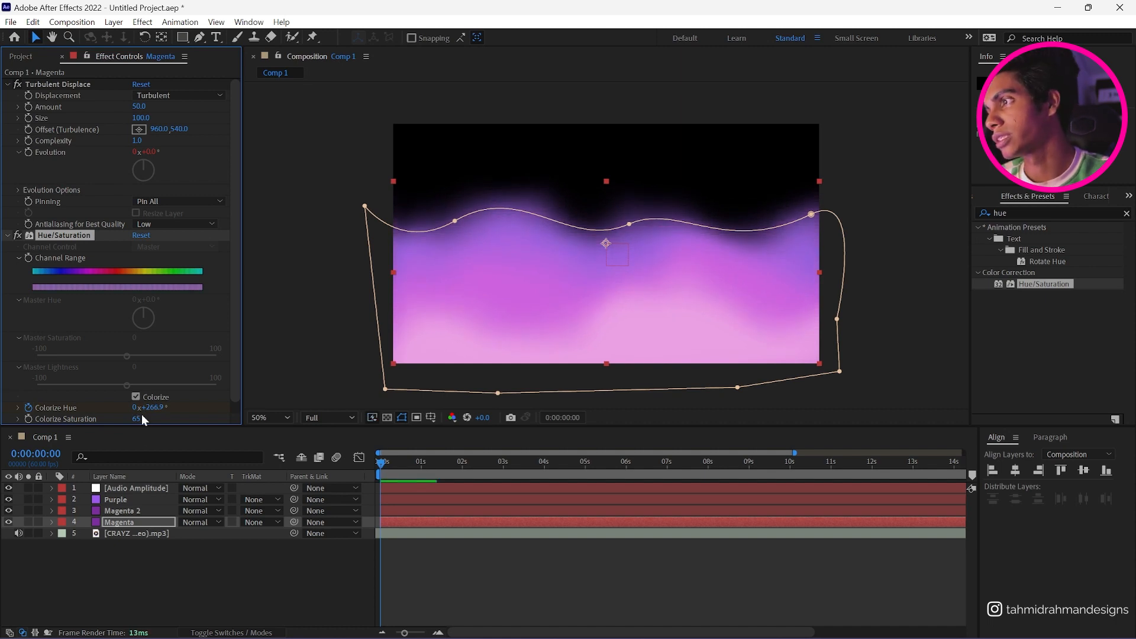
Step: Set the bottom Magenta layer's Colorize Lightness to 42
scroll(142, 419, down, 1)
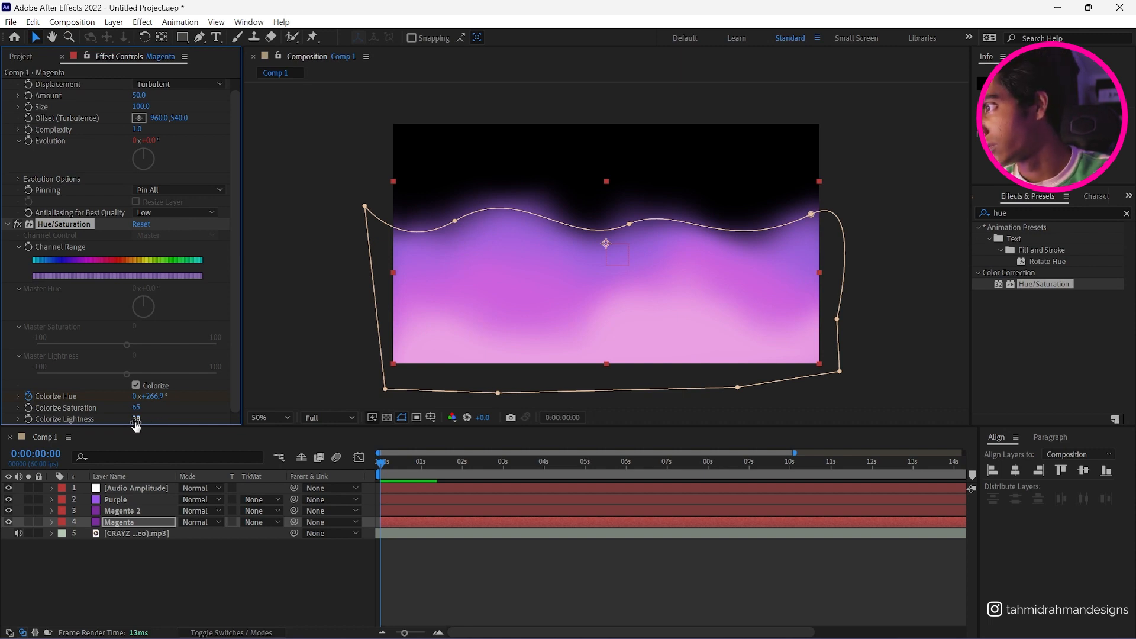
click(137, 419)
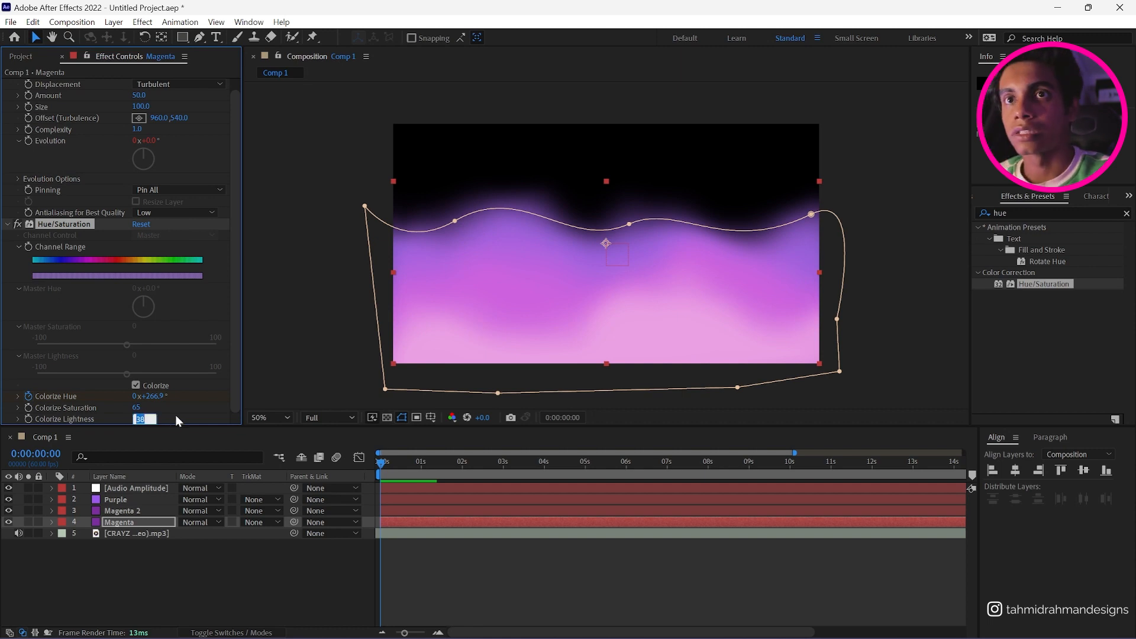
text(42)
key(Return)
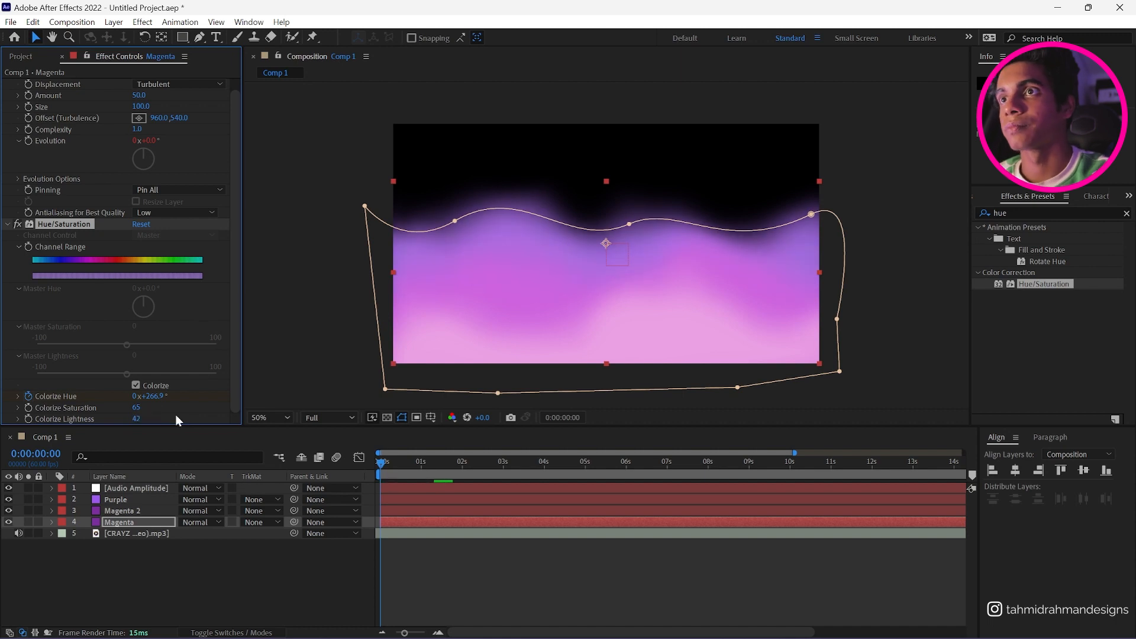
Step: Set the Magenta 2 layer's Colorize Saturation to 51
click(146, 512)
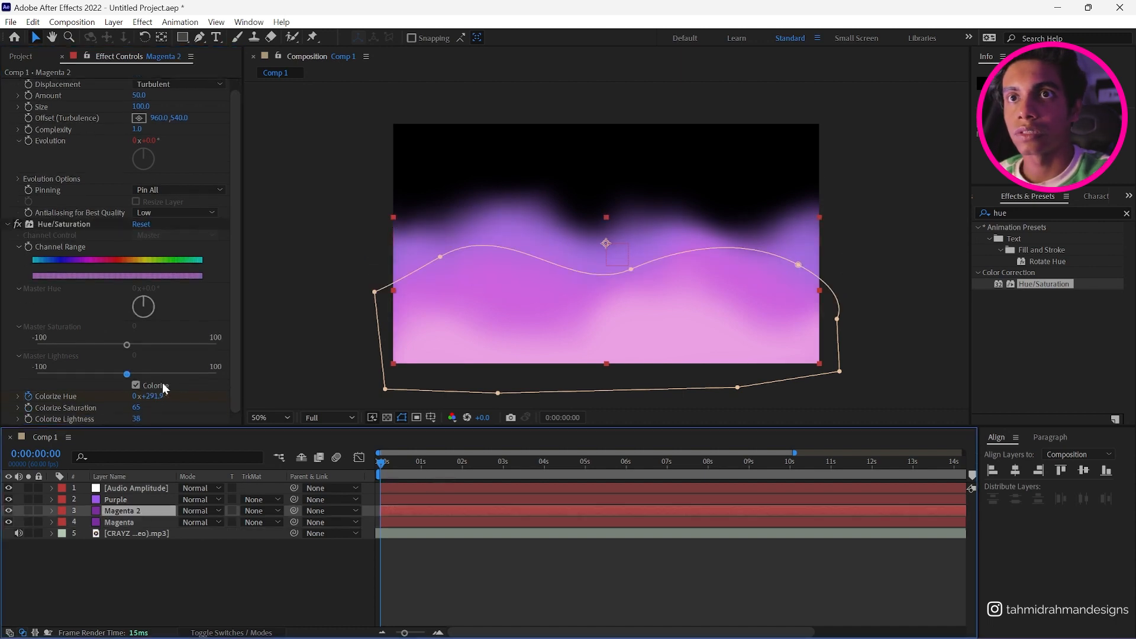
click(136, 407)
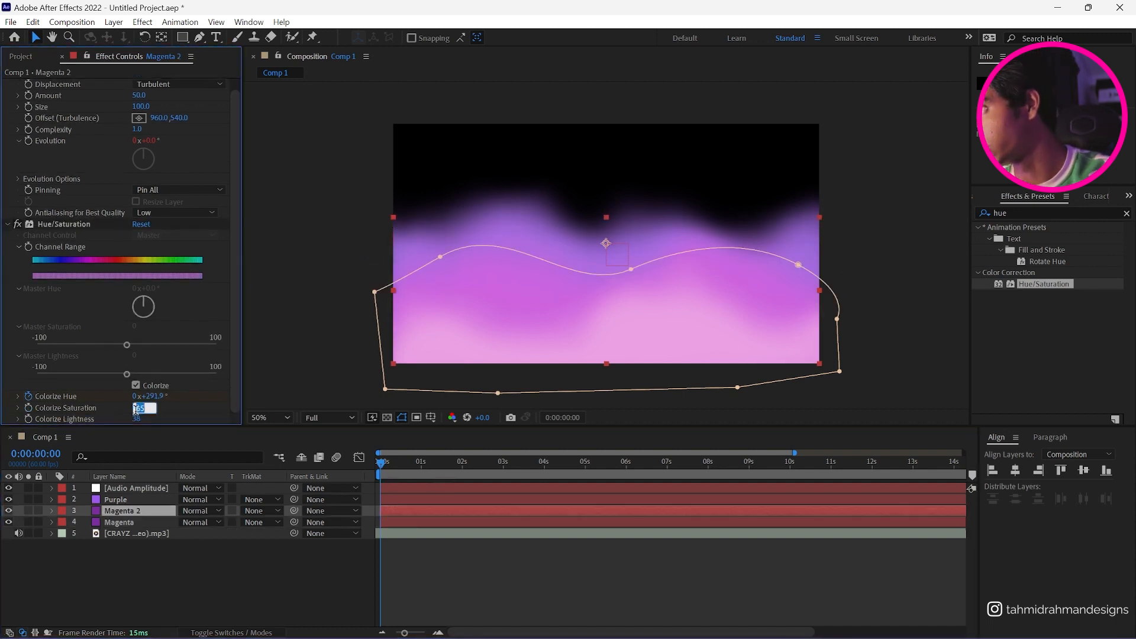
text(51)
key(Return)
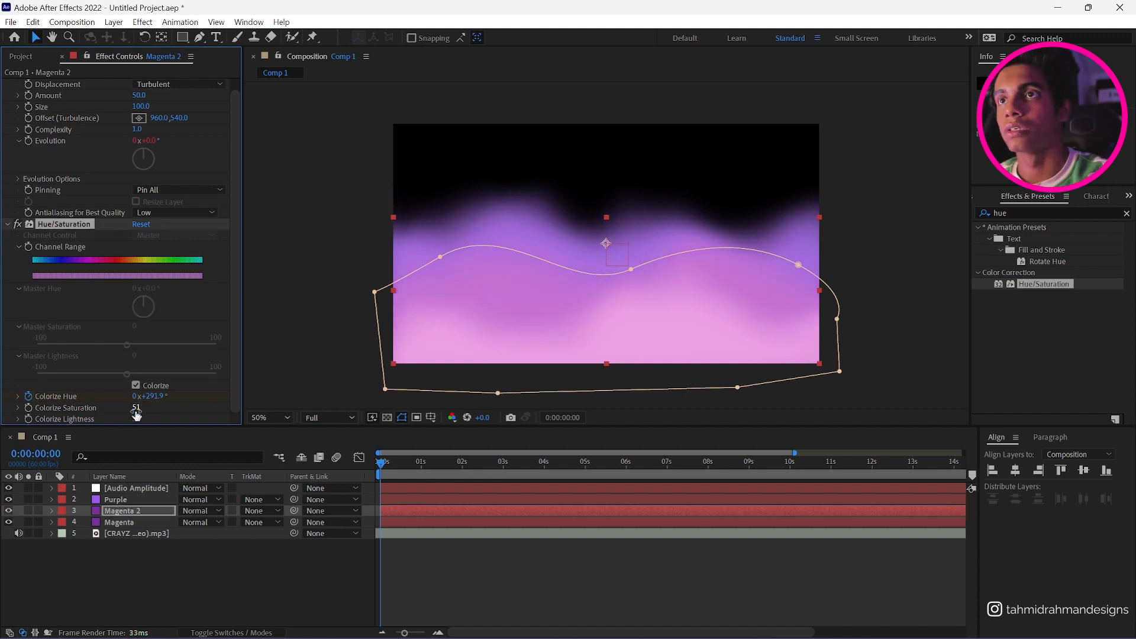
click(206, 559)
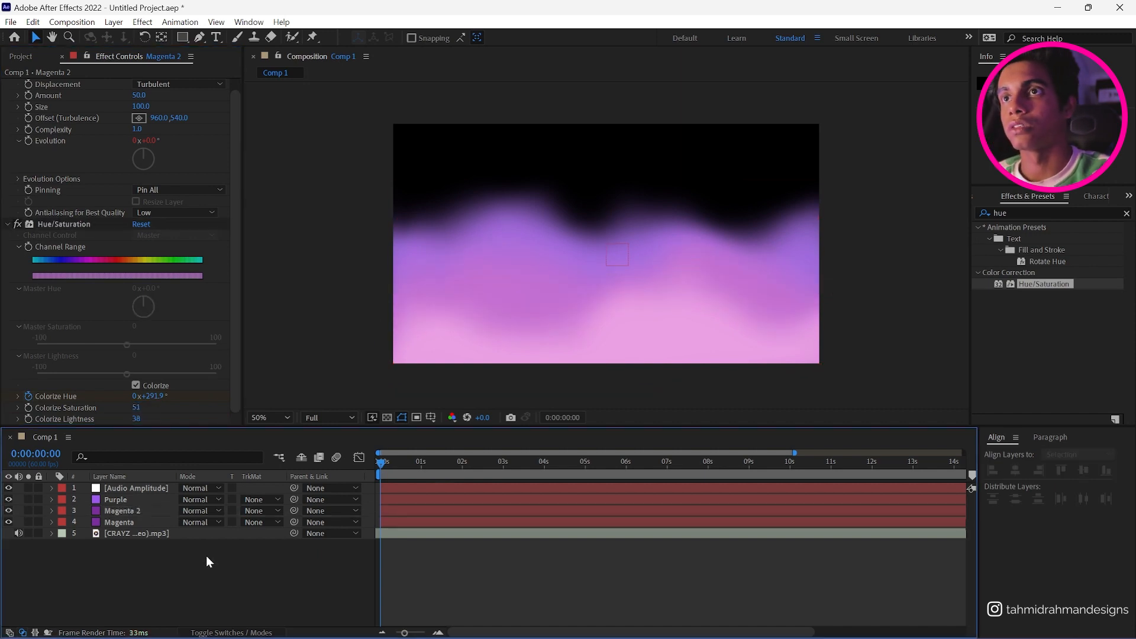
Step: Move the Magenta 2 layer slightly downward in the composition frame
click(484, 222)
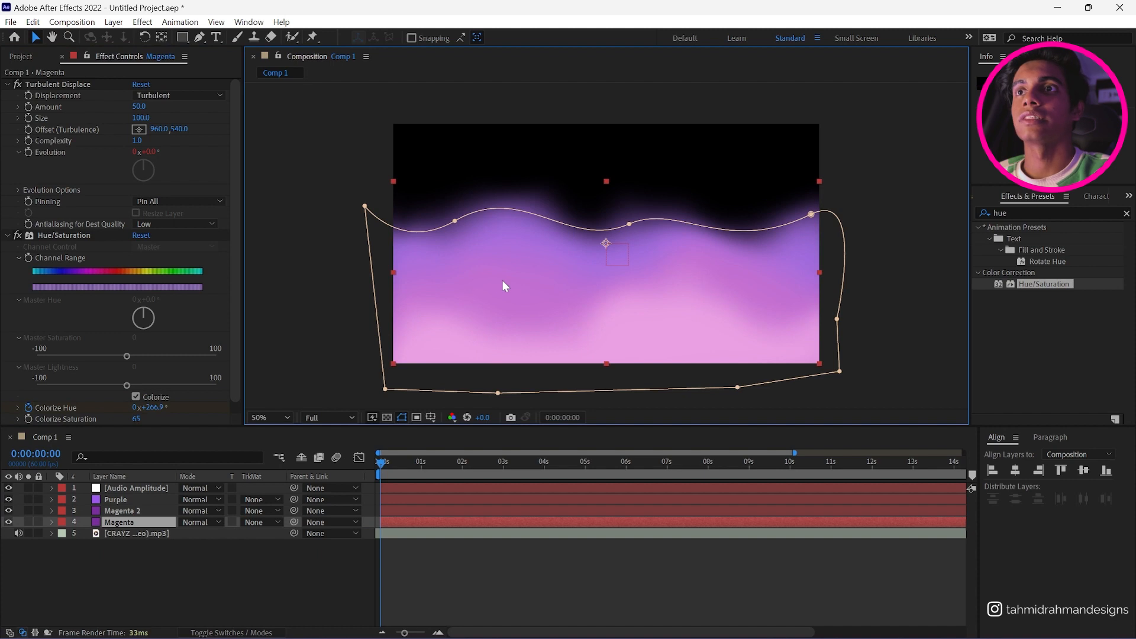
click(124, 512)
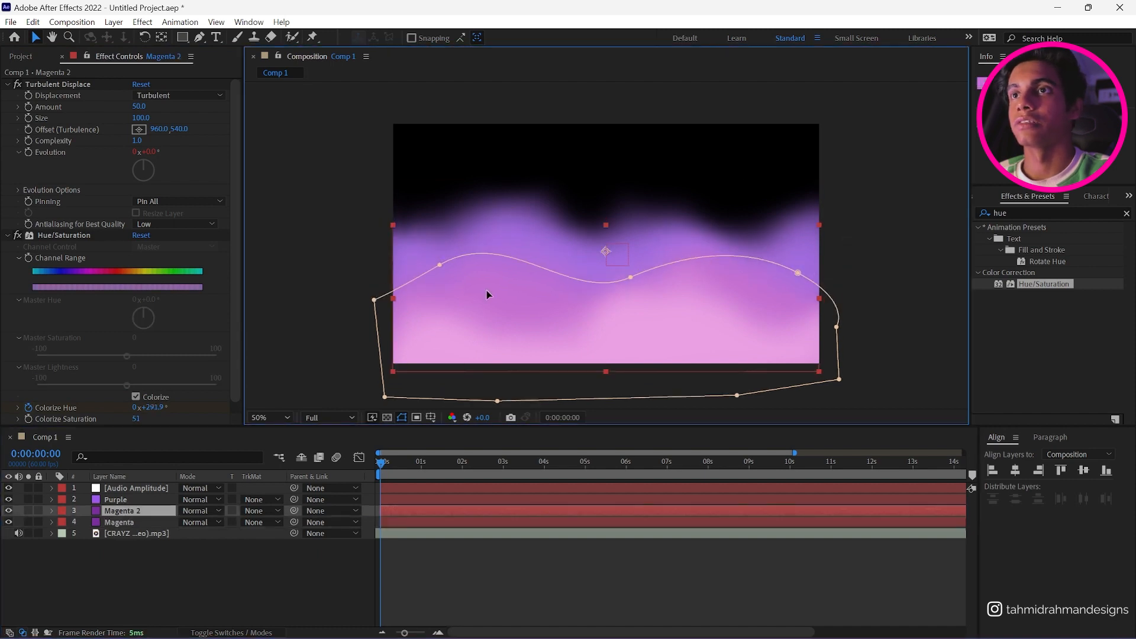
drag(486, 286, 487, 285)
Step: Check the Purple, Magenta 2 and Magenta wave layers one by one, keeping the playhead at the start of Comp 1
click(133, 501)
click(129, 512)
click(127, 523)
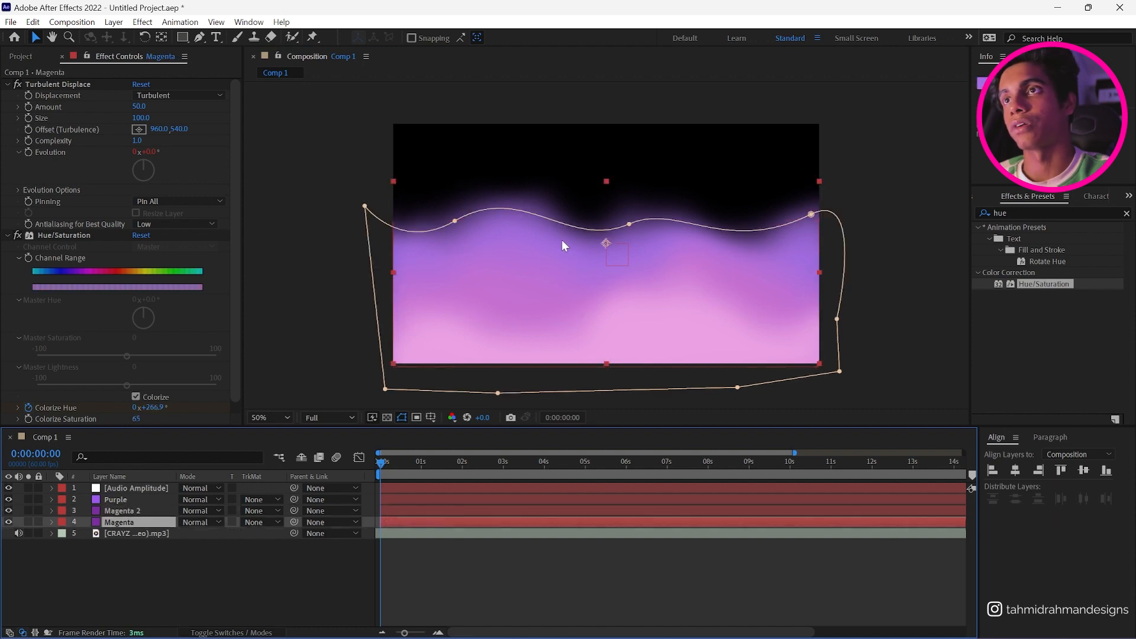
click(586, 569)
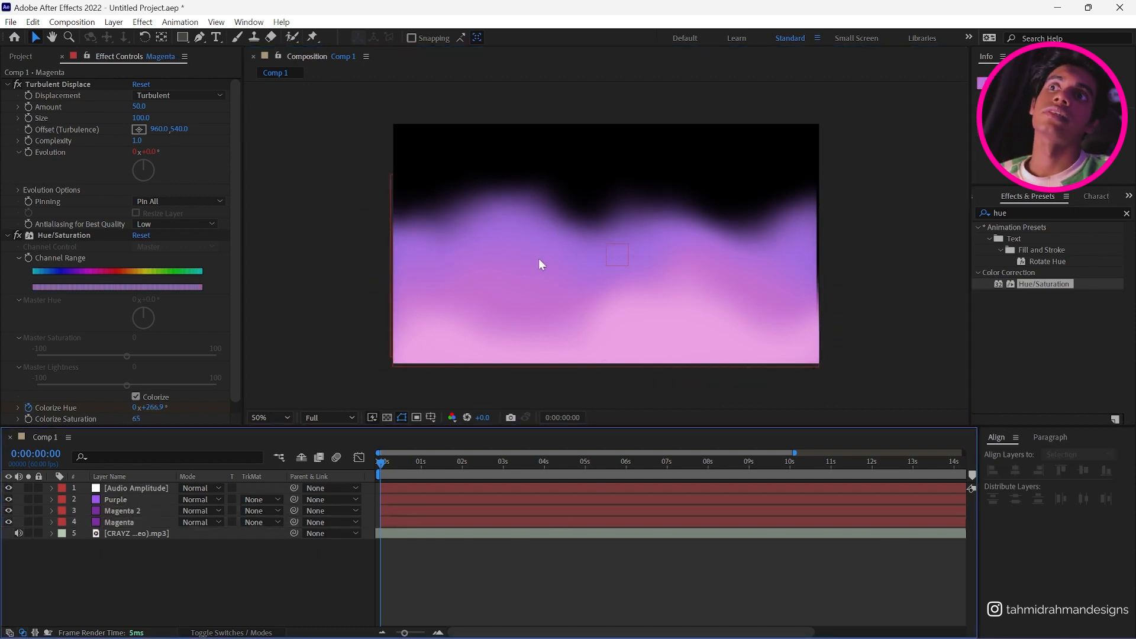
click(718, 246)
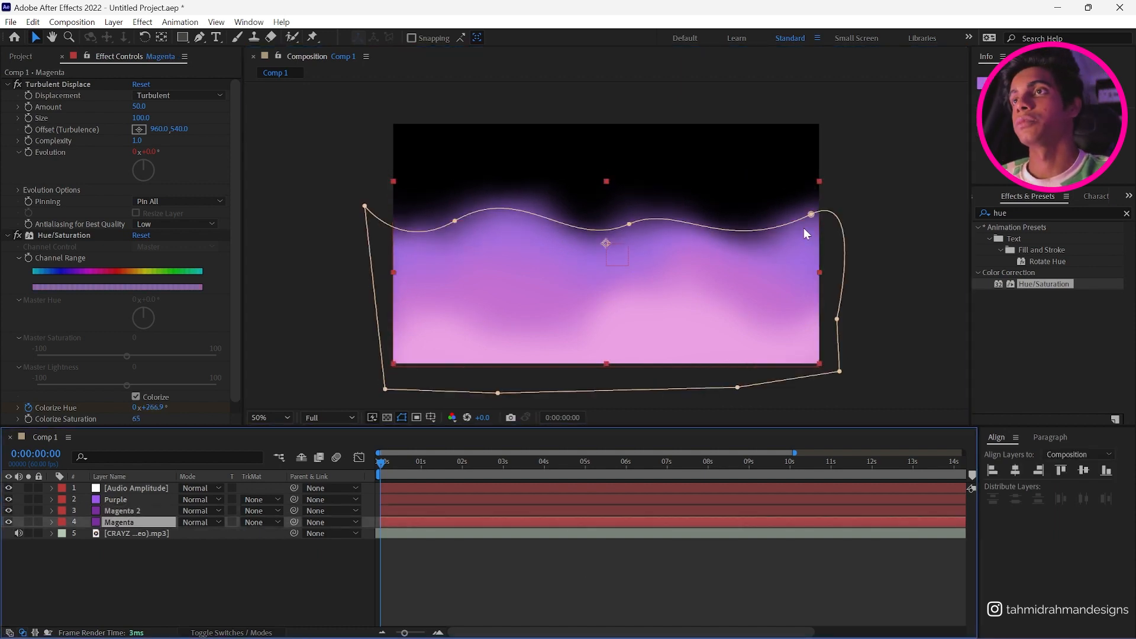
click(588, 555)
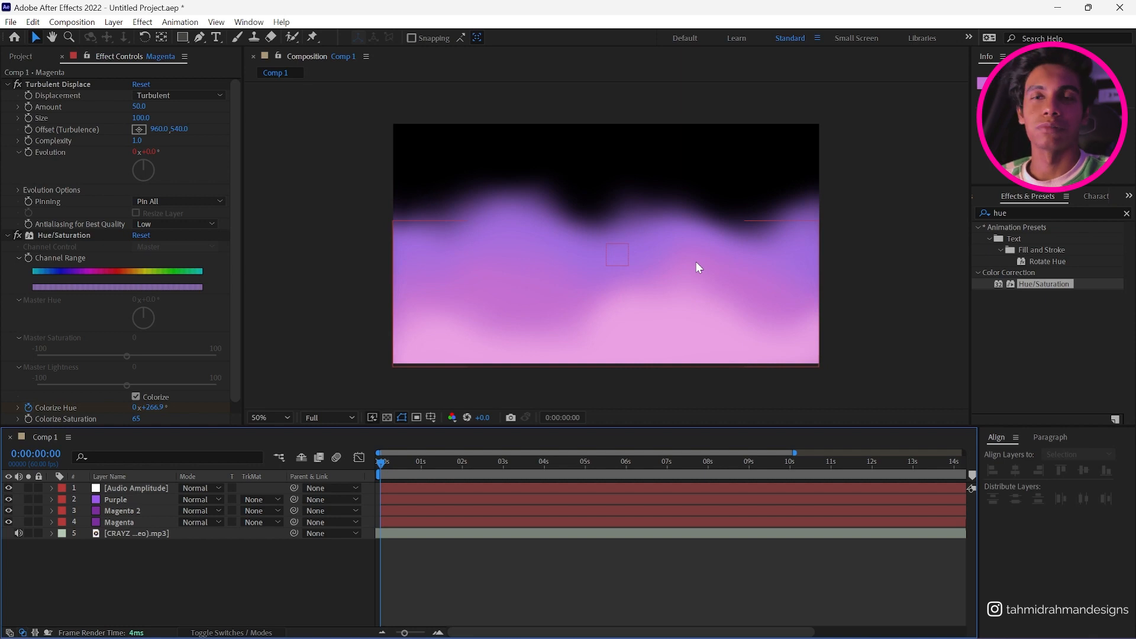
drag(381, 463, 343, 474)
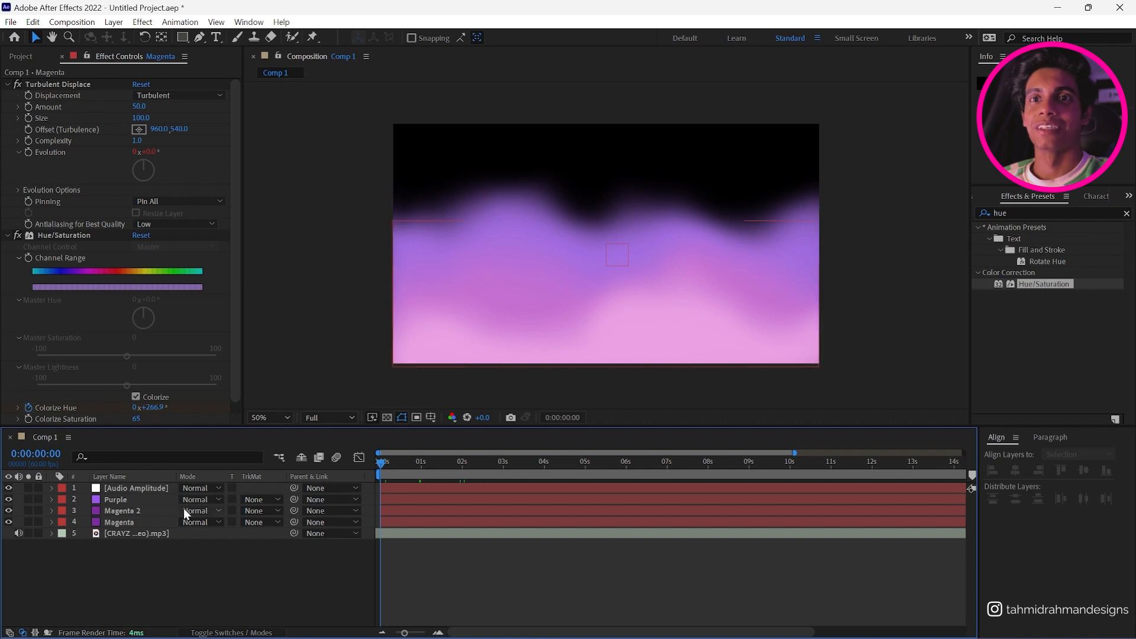
Step: Reveal the effects on the bottom Magenta layer in the timeline, keeping the playhead at the start of Comp 1
click(51, 523)
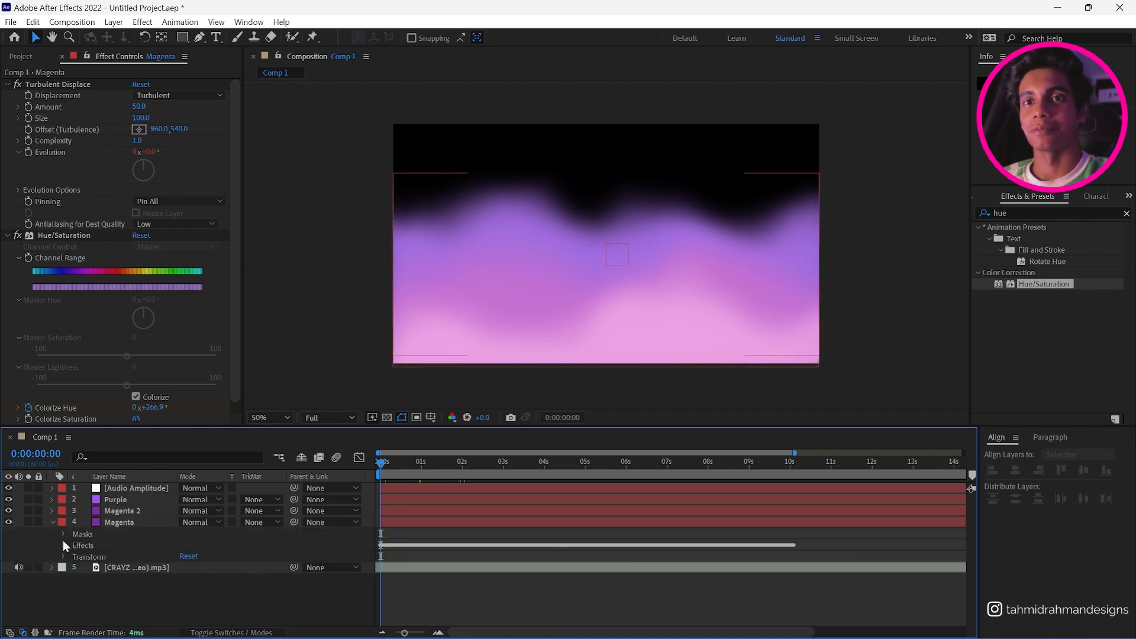
click(63, 545)
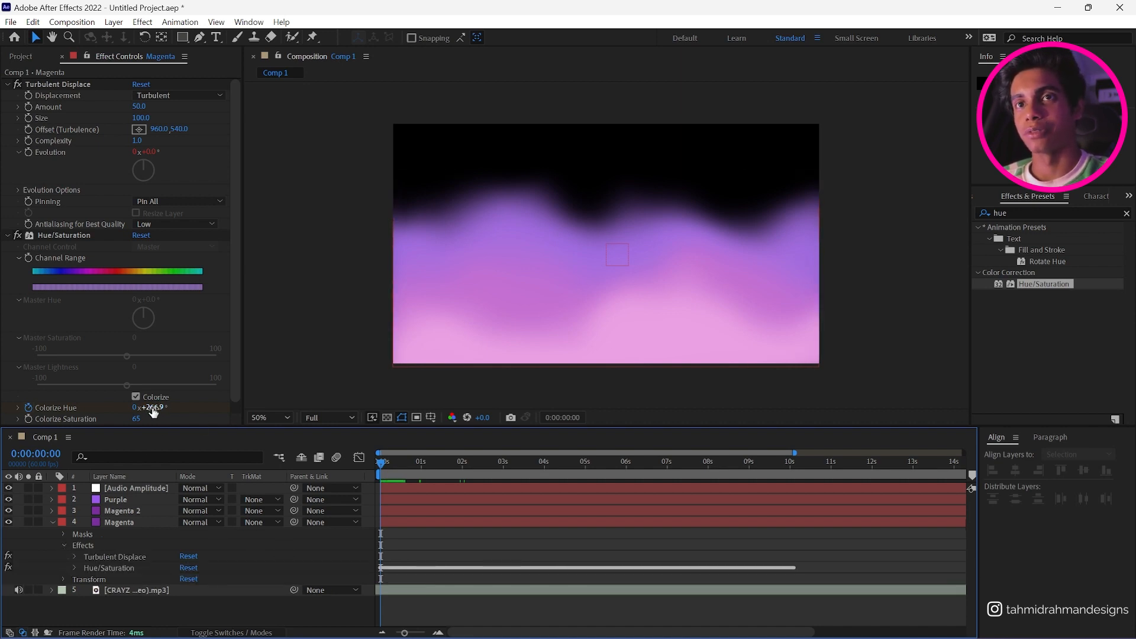
mouse_move(382, 463)
mouse_down()
mouse_move(445, 460)
mouse_move(380, 473)
mouse_up()
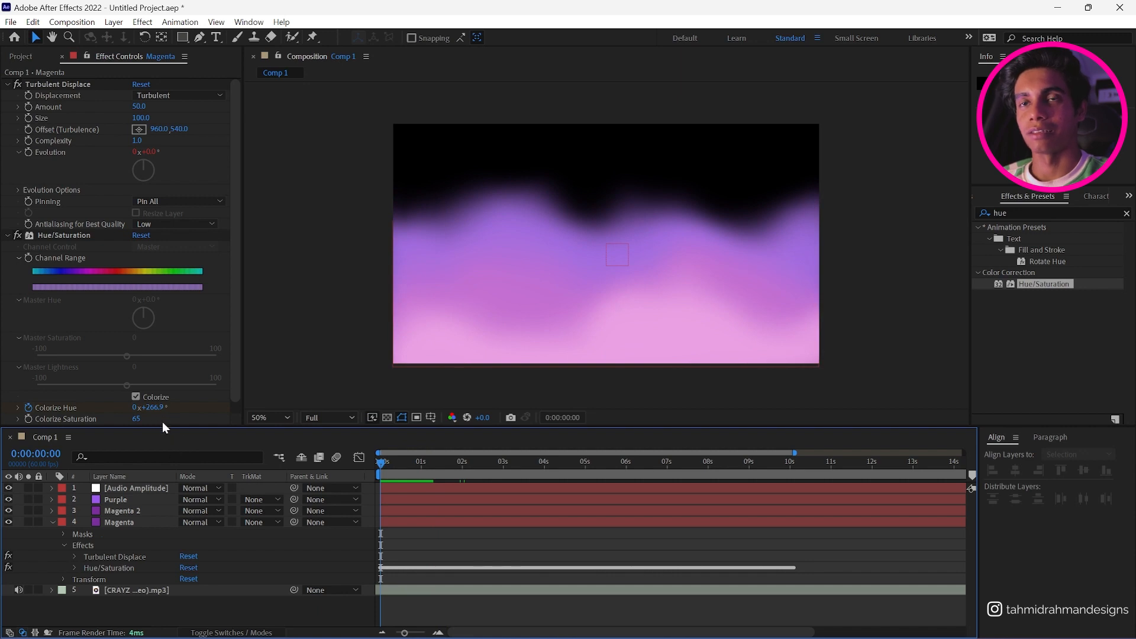
Step: Undo the recent changes to Magenta 2's position and saturation and to the bottom Magenta layer's lightness and hue
key(ctrl+Up)
key(ctrl+Up)
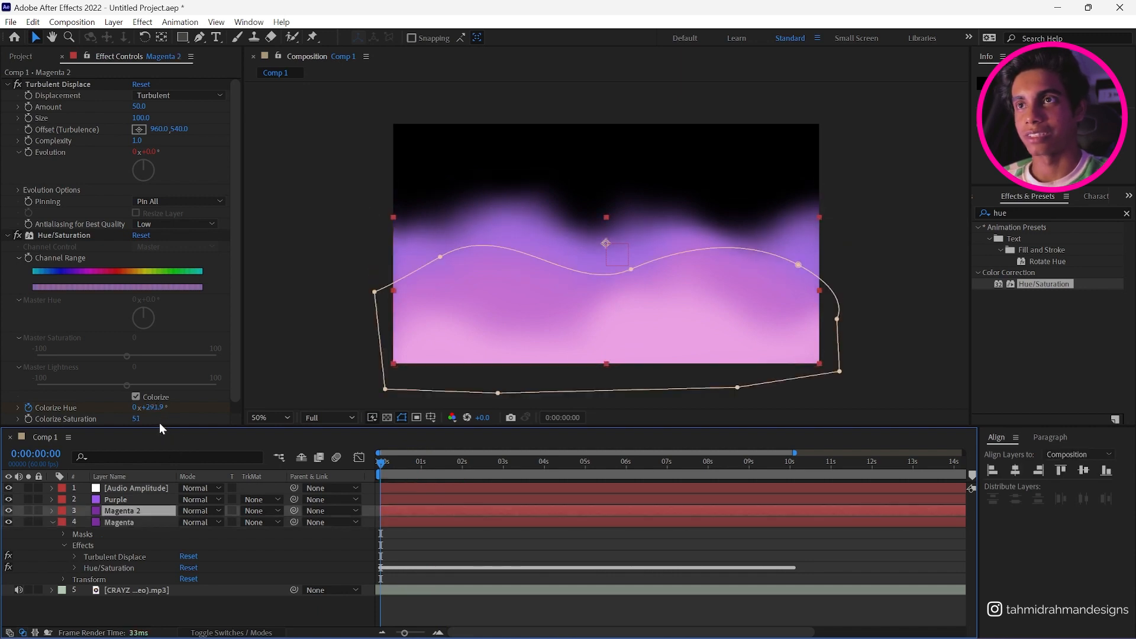
click(141, 526)
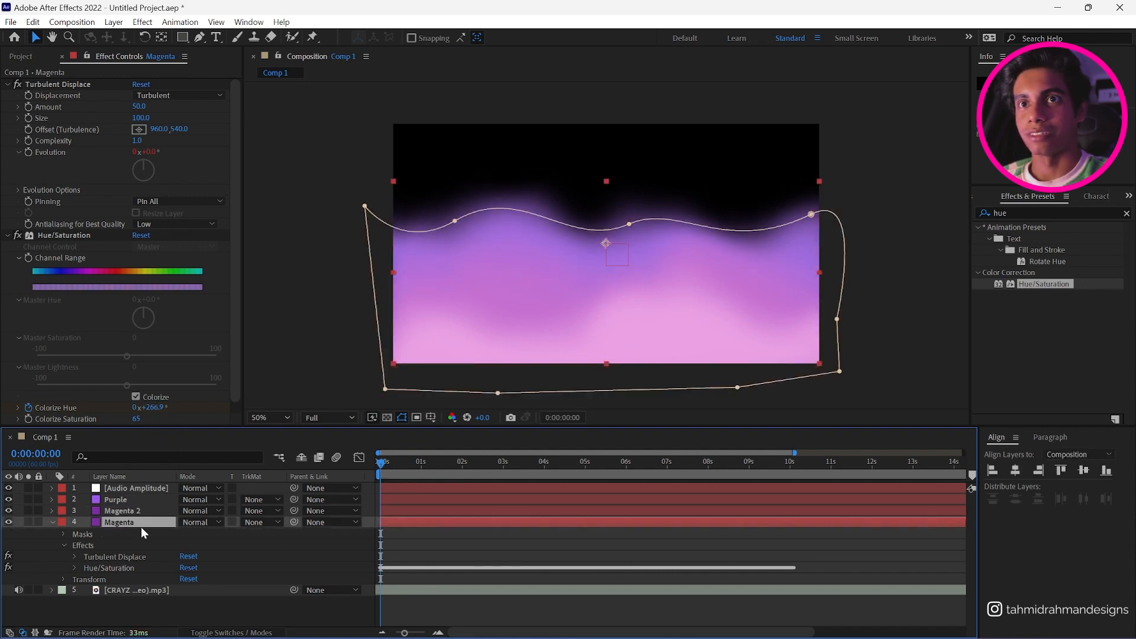
key(ctrl+Up)
click(140, 521)
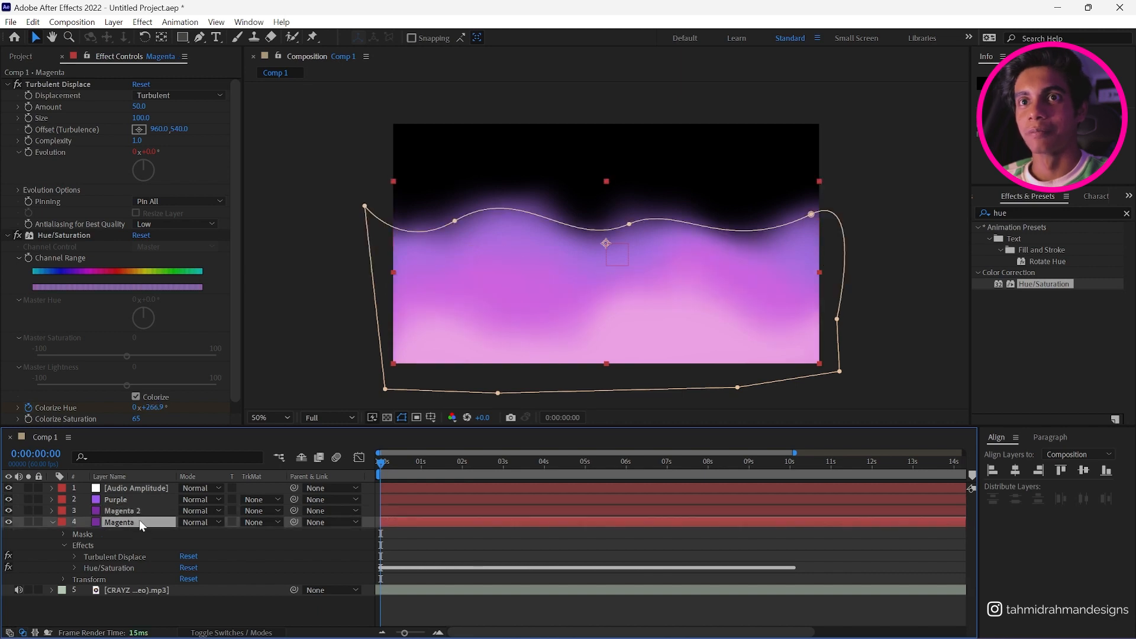
key(ctrl+z)
key(ctrl+z)
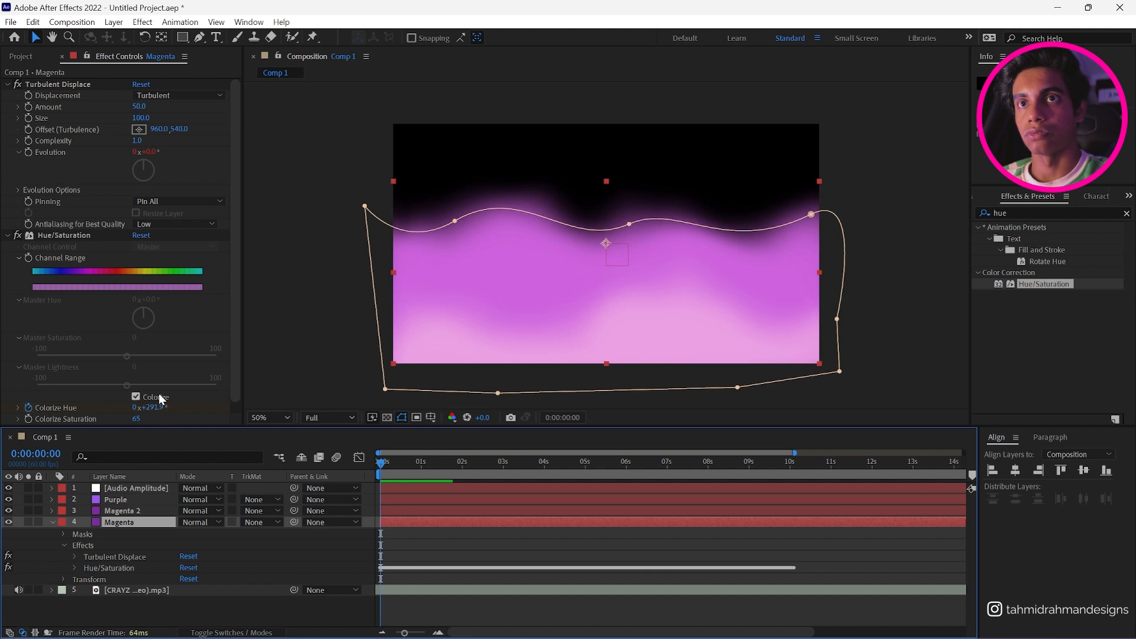
Step: Reveal the Magenta layer's Hue/Saturation properties and select all of its Colorize Hue keyframes
scroll(158, 399, down, 1)
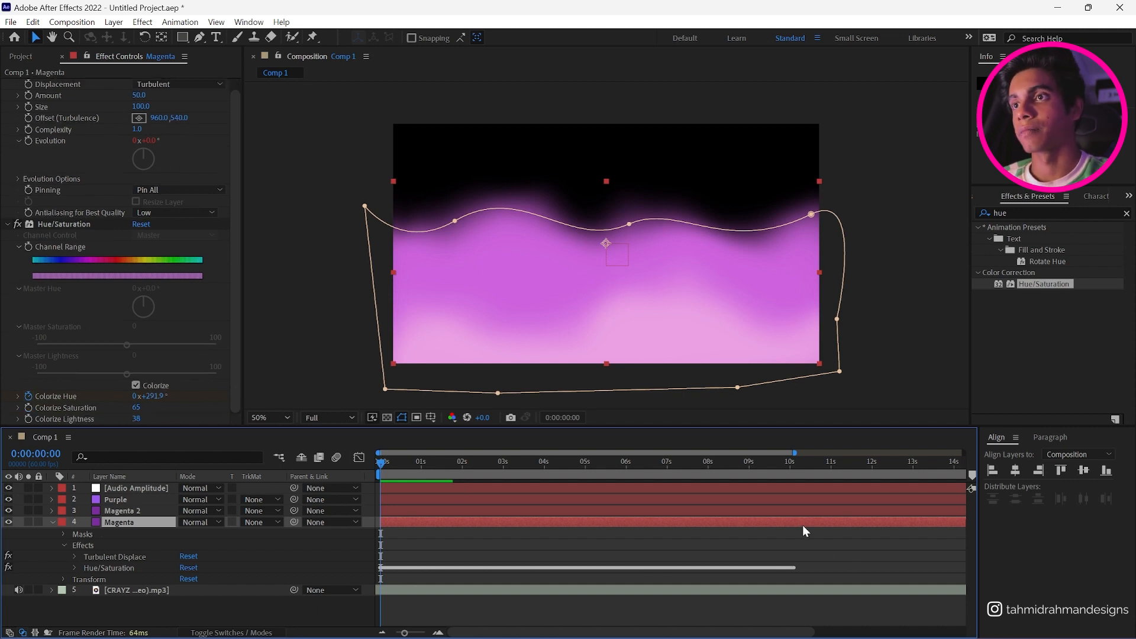
click(837, 557)
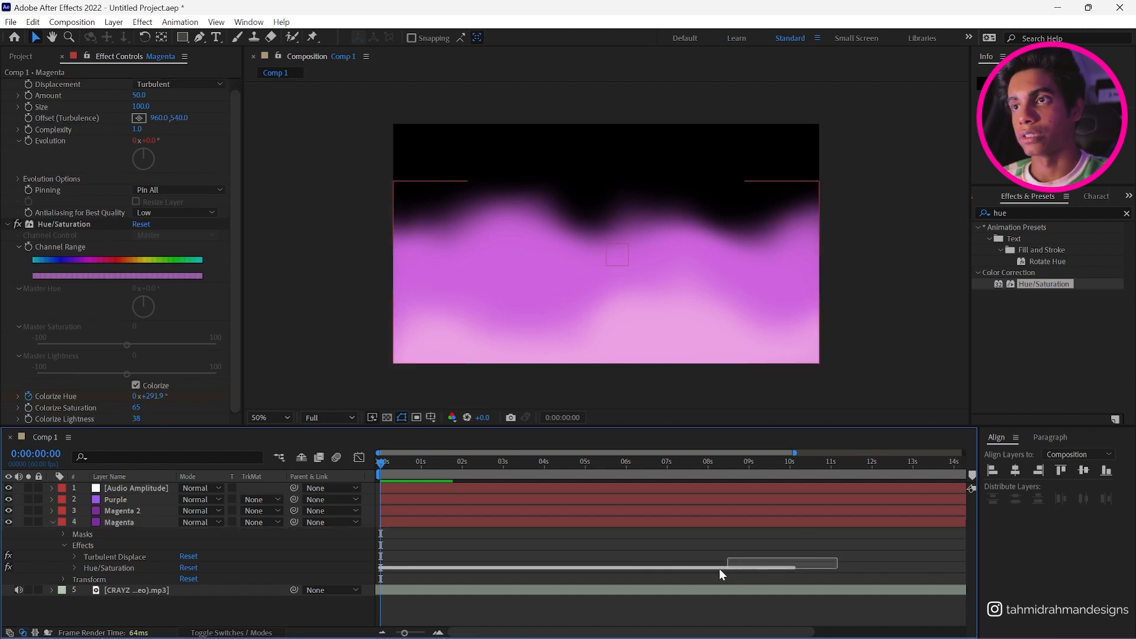
click(75, 567)
scroll(948, 548, down, 2)
drag(948, 549, 383, 584)
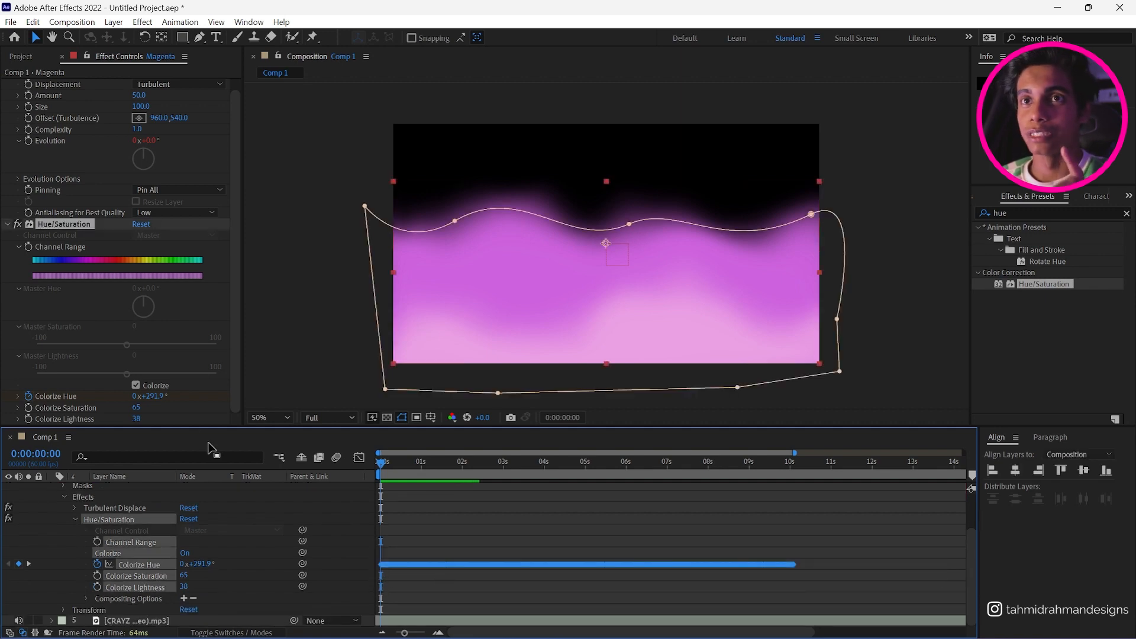
click(155, 397)
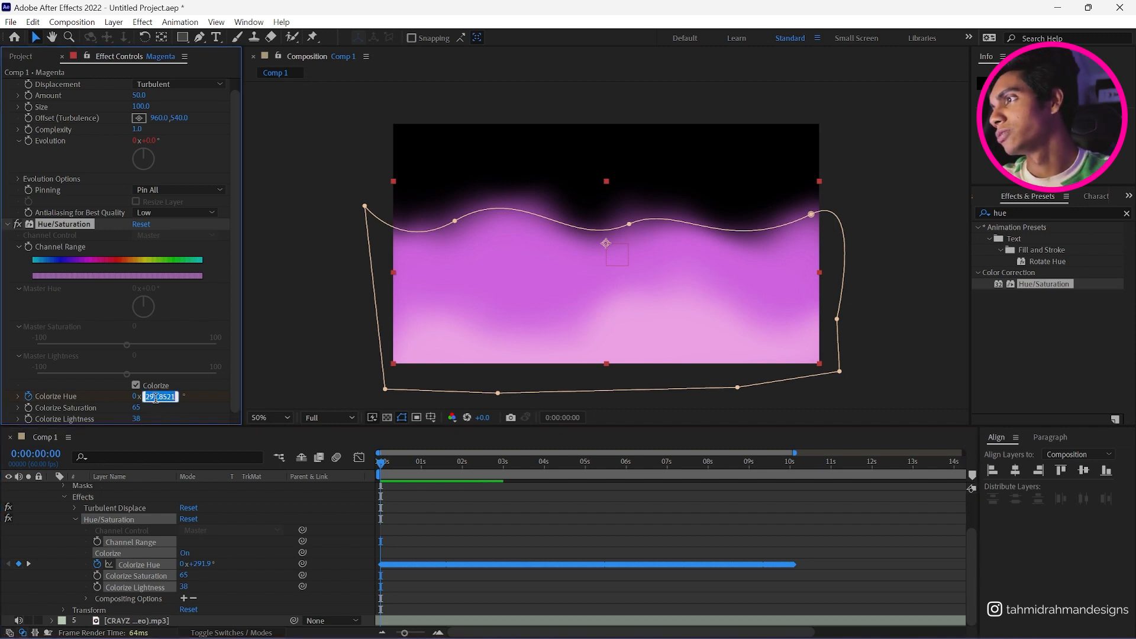
text(266)
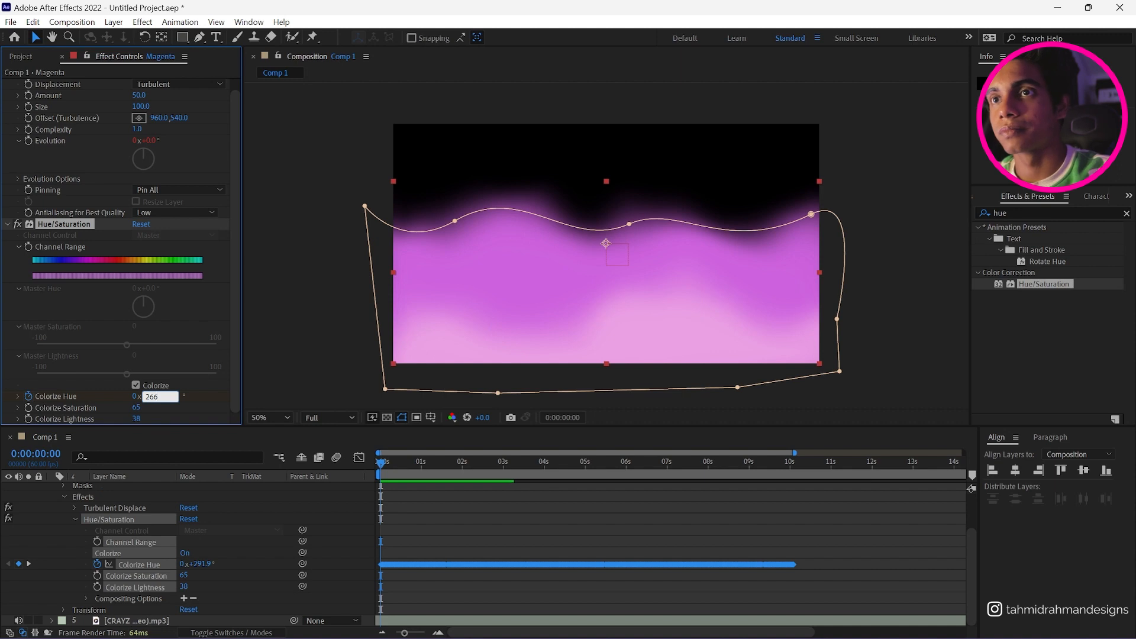
key(BackSpace)
key(BackSpace)
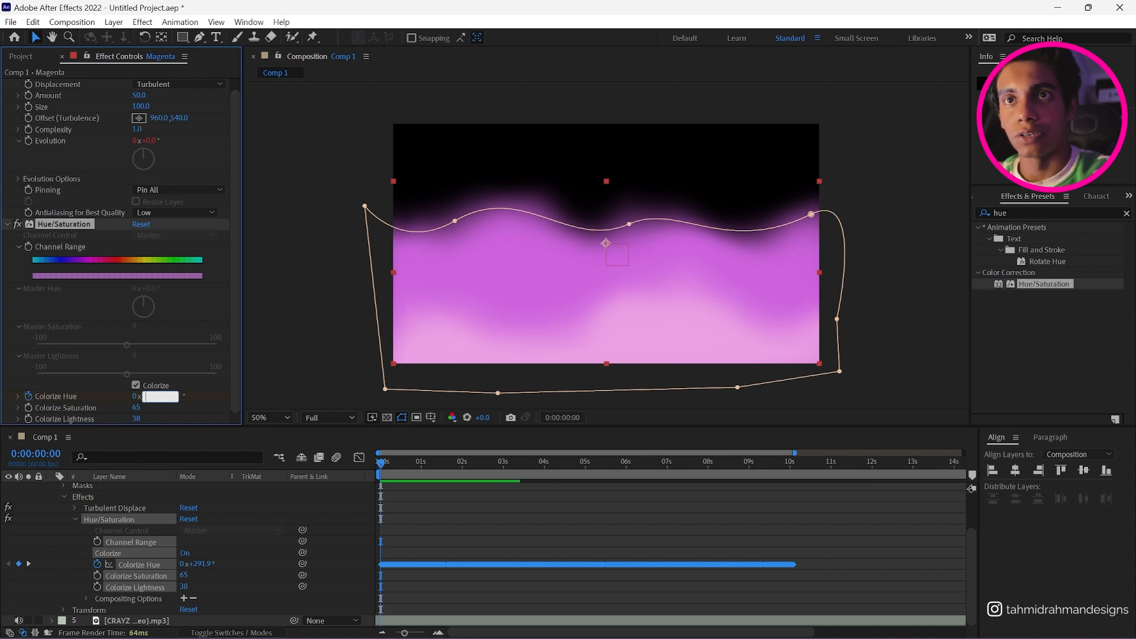
click(207, 395)
key(ctrl+z)
Step: Reselect all of the Magenta layer's Colorize Hue keyframes and shift them together, bringing the hue at the start to 266.9°
click(733, 573)
drag(876, 551, 378, 580)
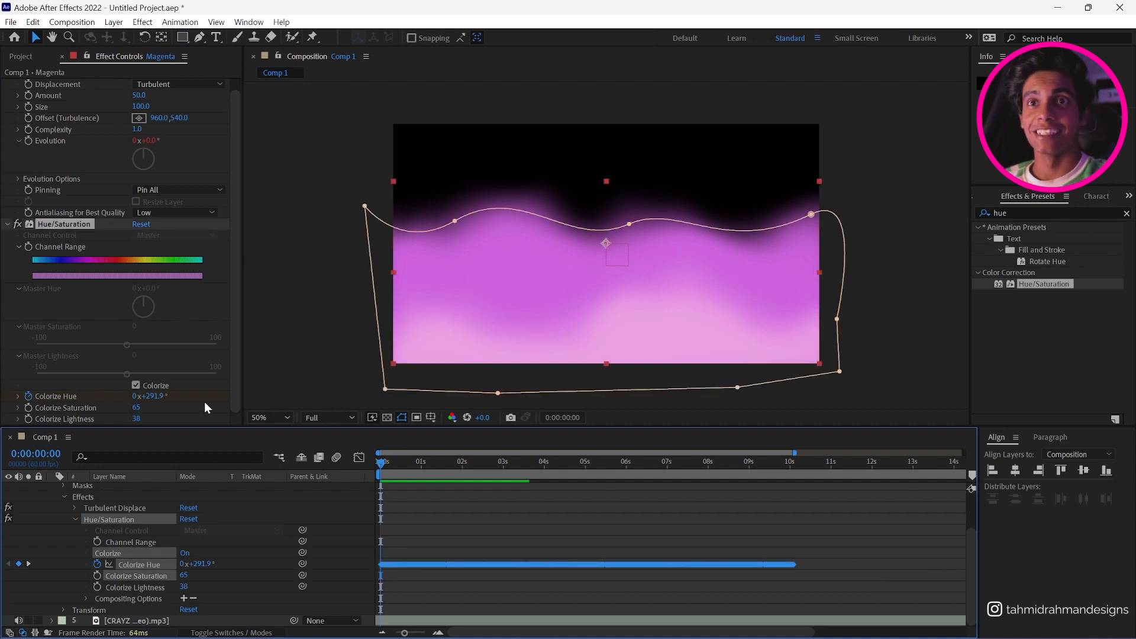
drag(155, 396, 146, 403)
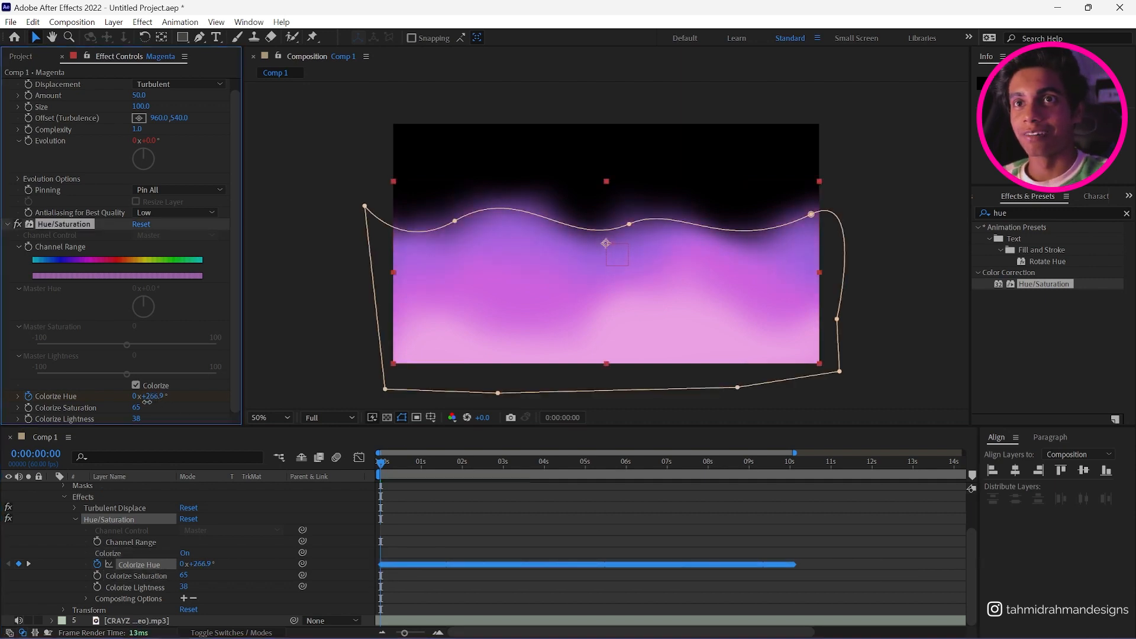
click(607, 502)
Step: Set the Magenta layer's Colorize Lightness to 42 in Hue/Saturation
click(139, 408)
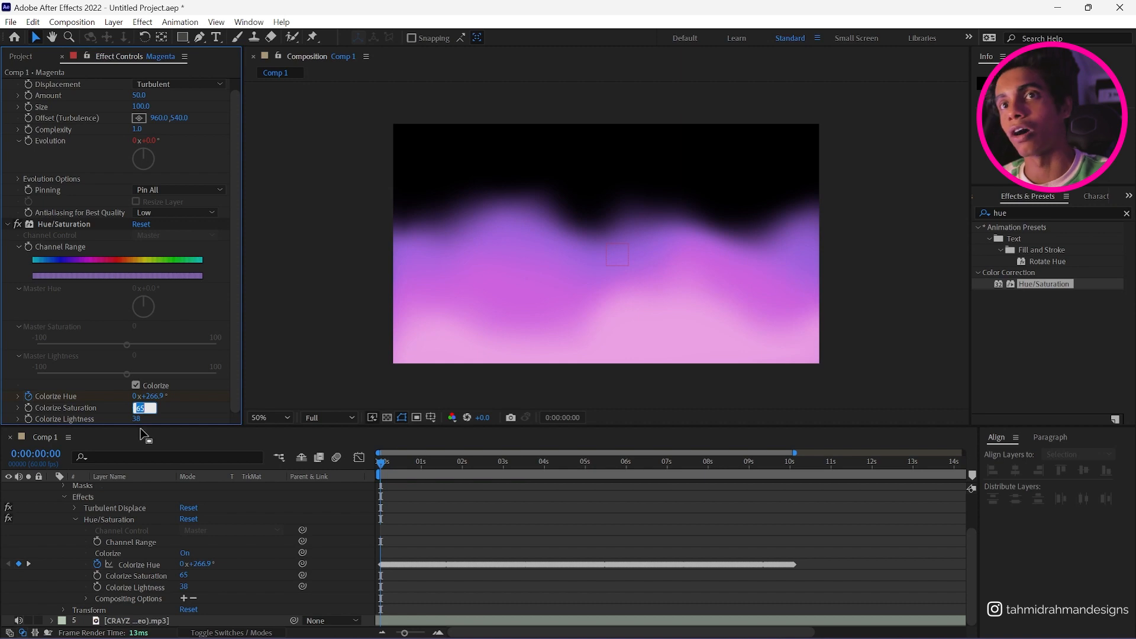
click(139, 419)
text(42)
key(Return)
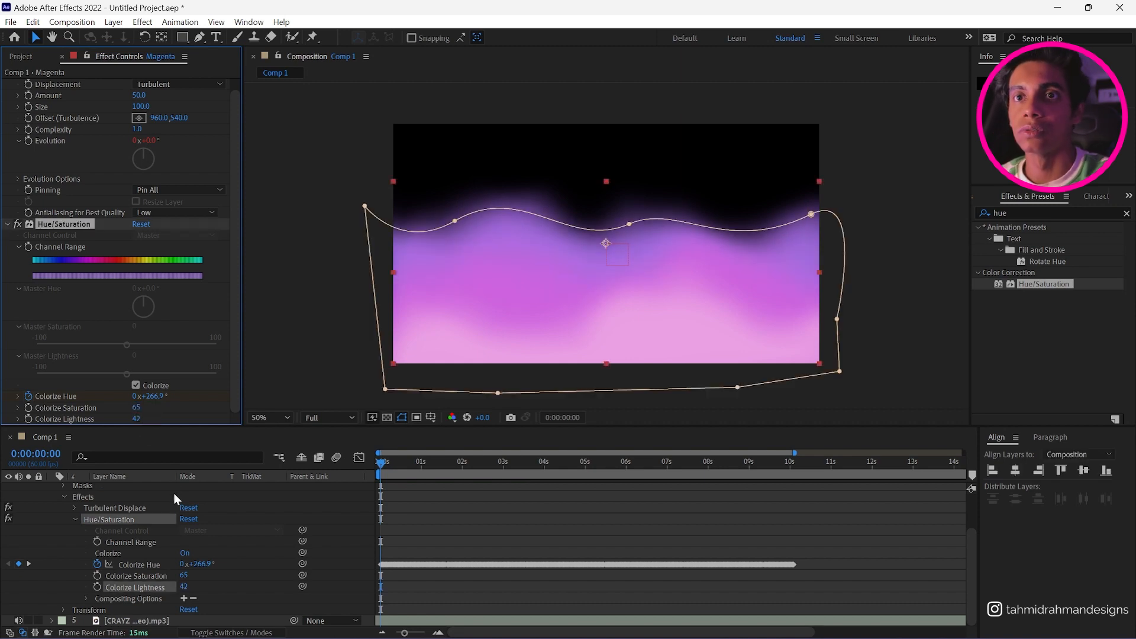
Step: Reduce the Magenta 2 layer's Colorize Saturation to 51
scroll(159, 524, up, 2)
click(136, 511)
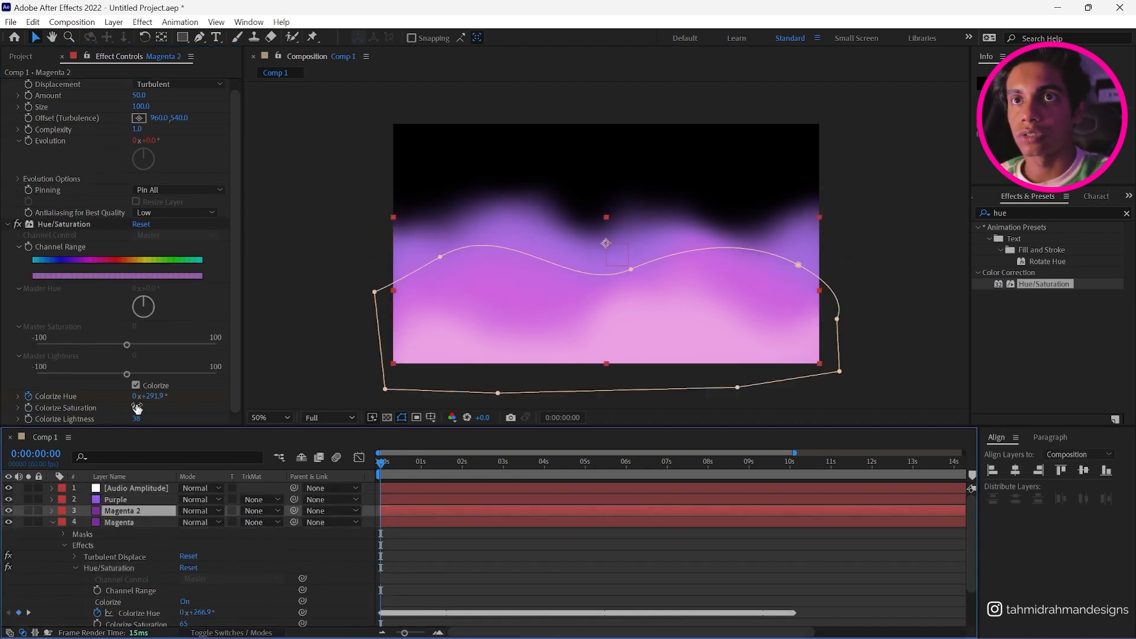
click(137, 408)
key(Return)
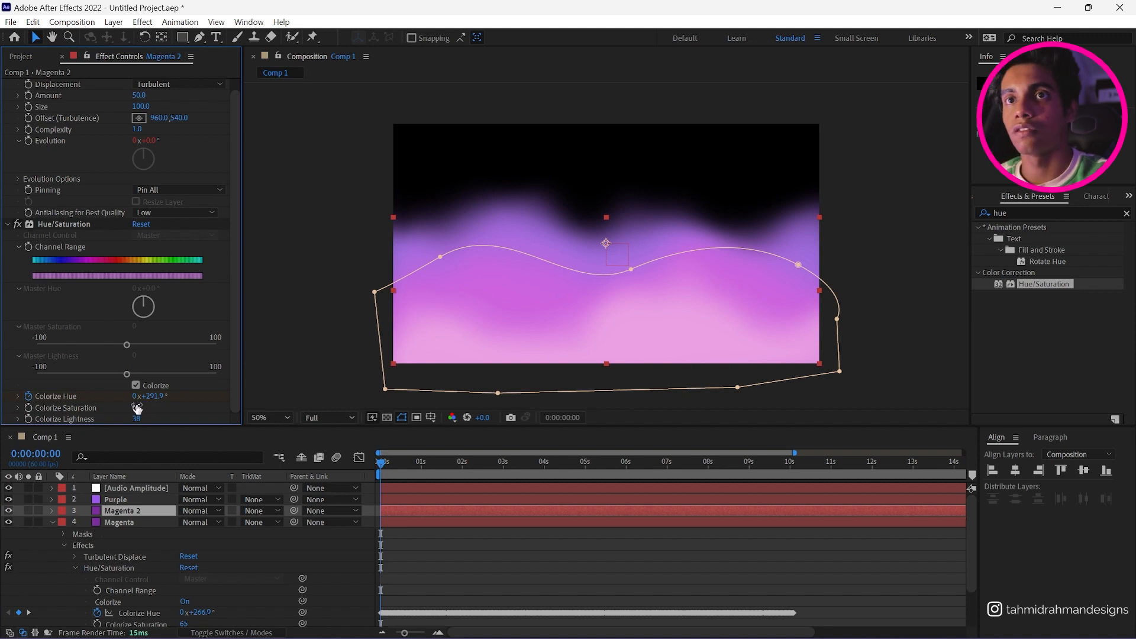
drag(137, 408, 128, 408)
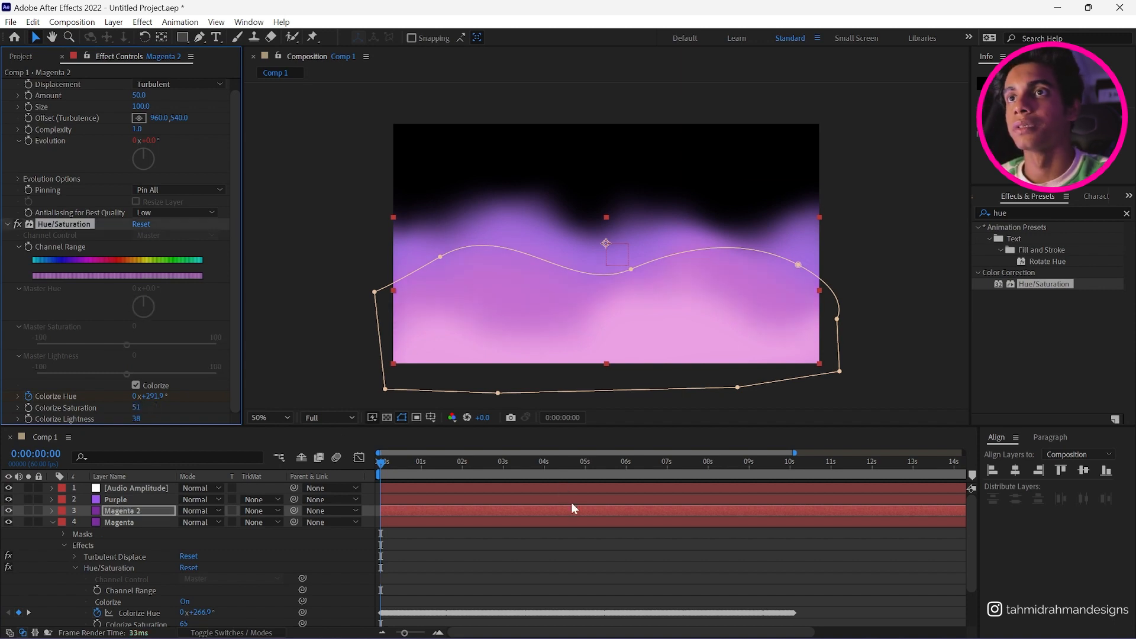
drag(615, 632, 768, 633)
scroll(615, 527, down, 3)
scroll(600, 525, up, 3)
drag(644, 634, 425, 634)
Step: Move the Magenta 2 wave slightly downward and raise the middle point of its mask's upper edge a little
click(468, 523)
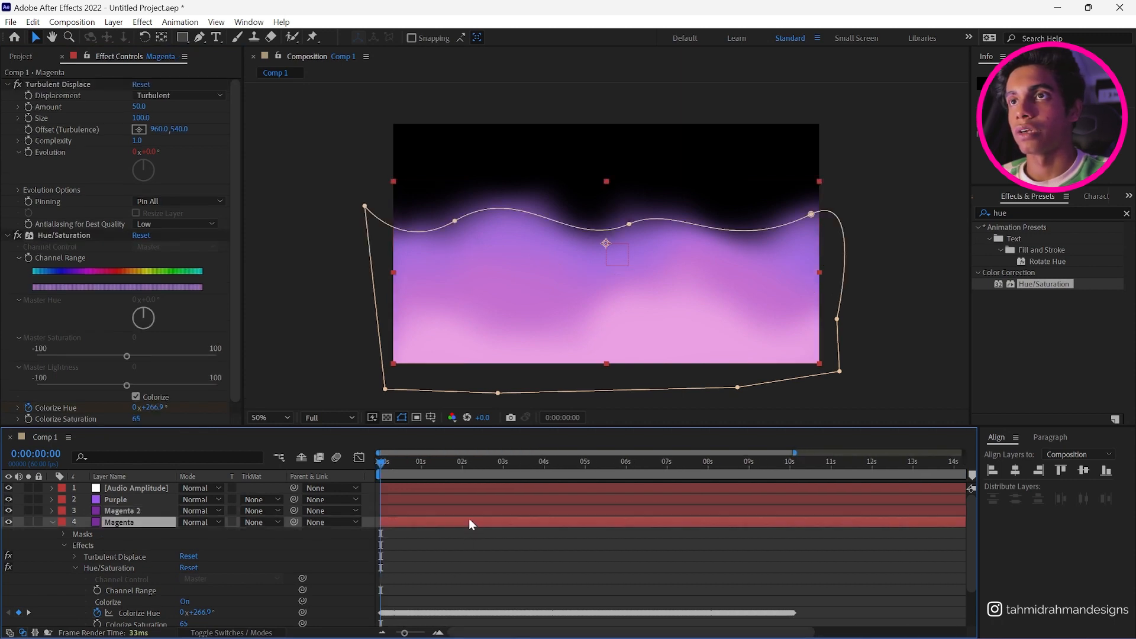
click(476, 501)
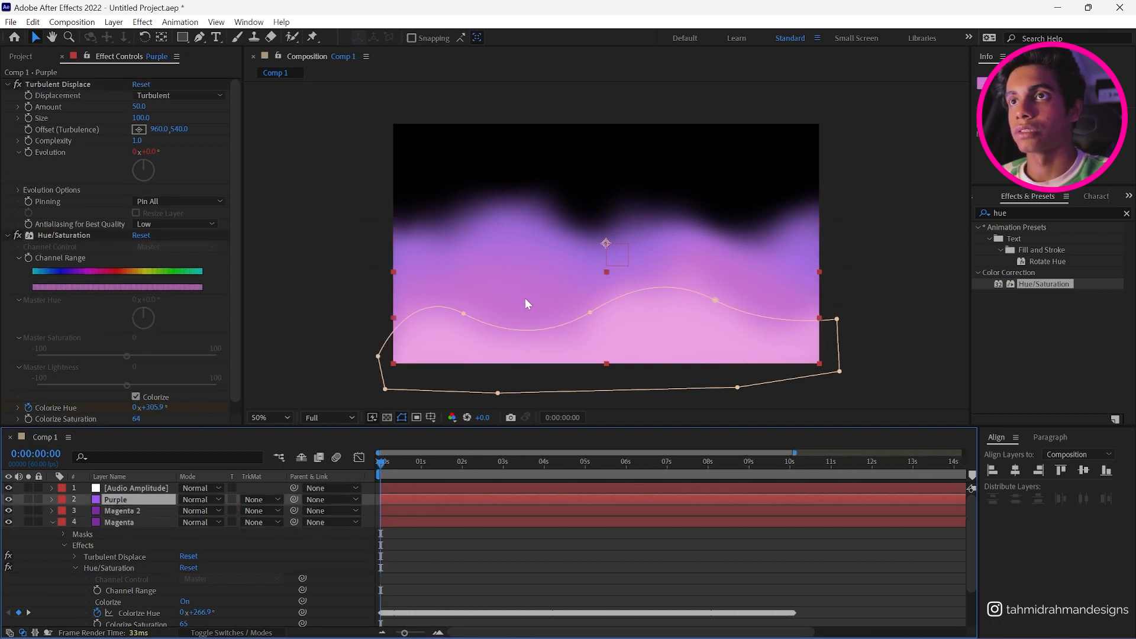
click(422, 508)
drag(513, 290, 513, 297)
drag(632, 276, 631, 267)
Step: Collapse the bottom Magenta layer's properties and rename the layer as Magenta 3
click(51, 522)
click(122, 522)
right_click(130, 524)
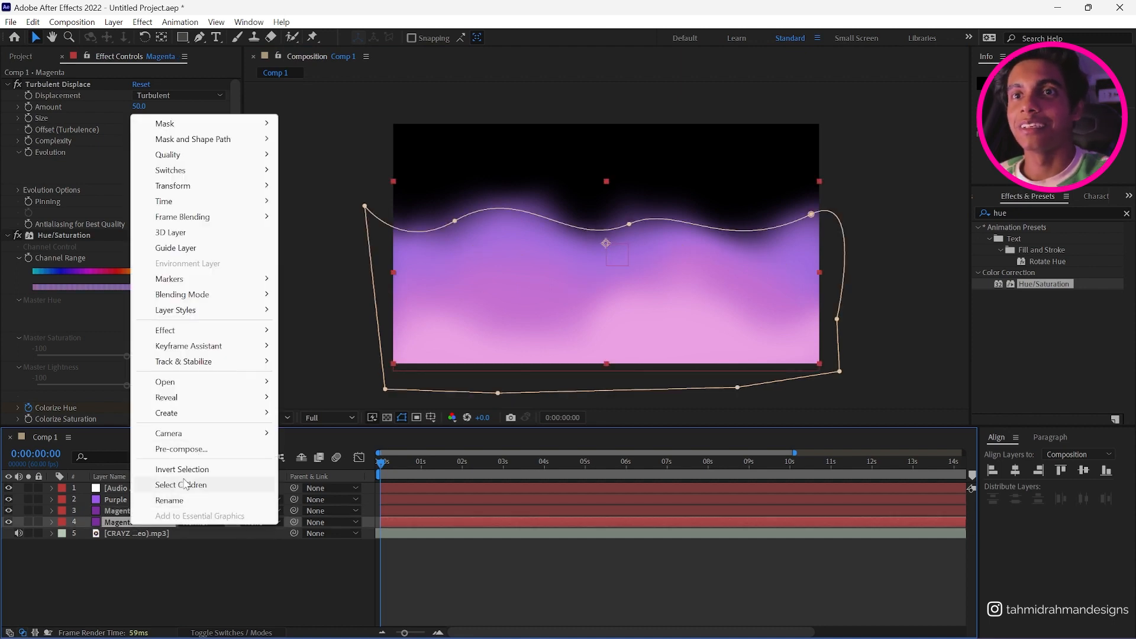
click(170, 500)
text(Mang)
key(BackSpace)
key(BackSpace)
text(genta)
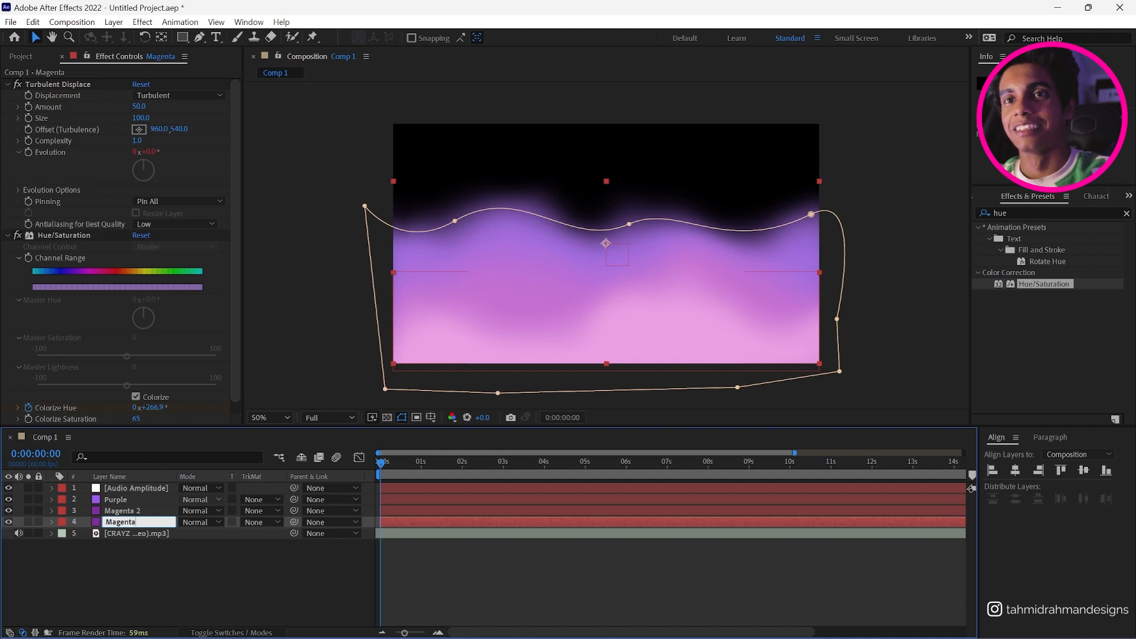
text( 3)
key(Return)
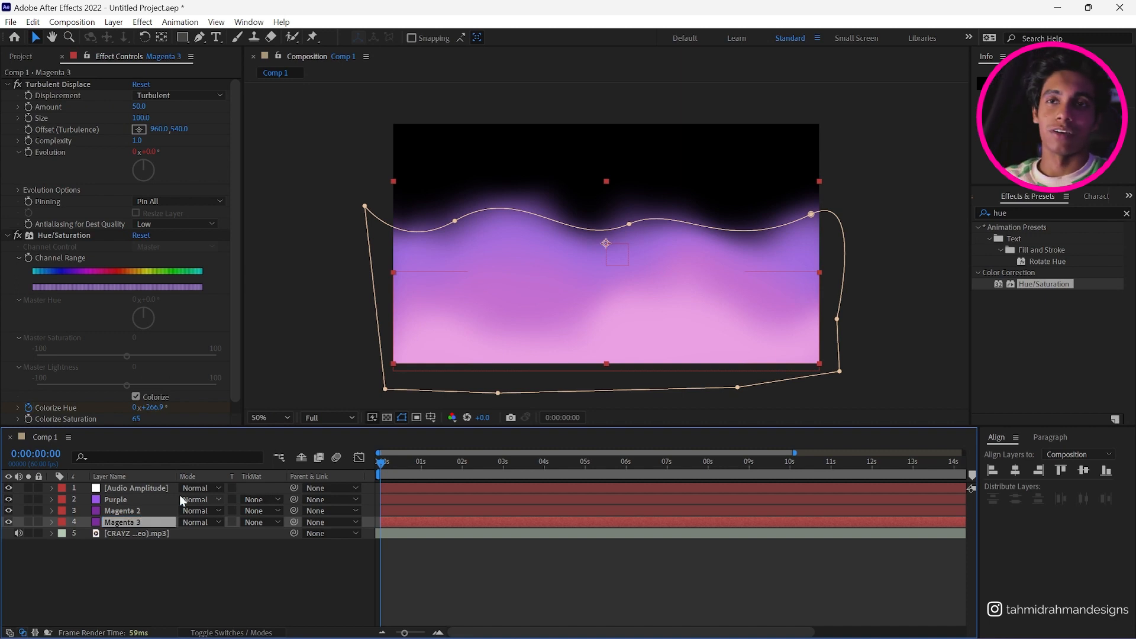
click(193, 580)
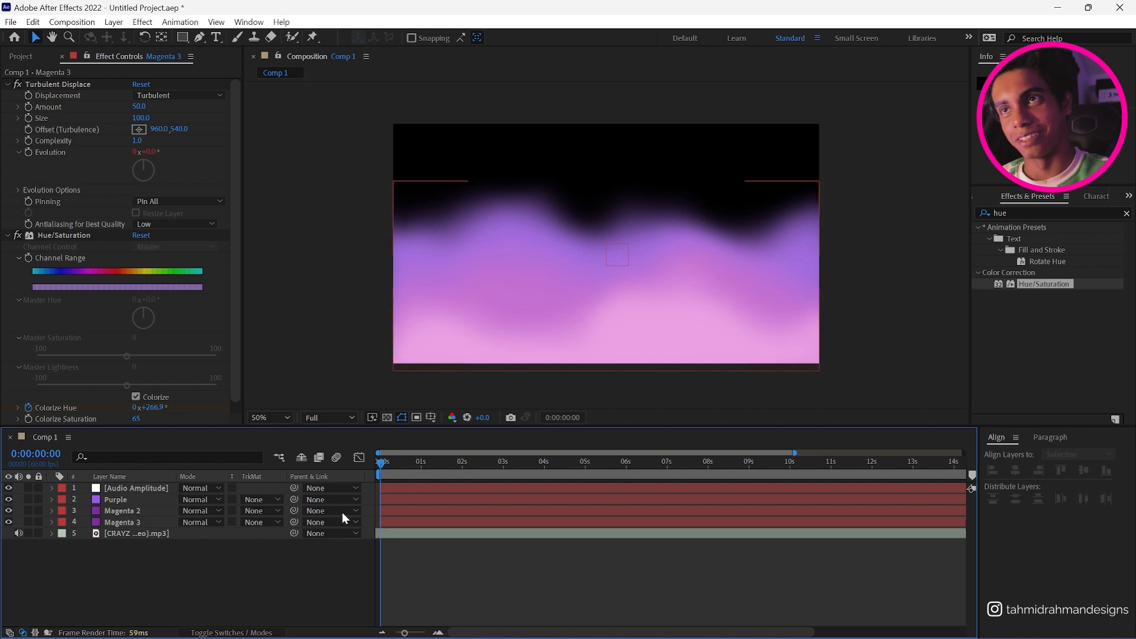
Step: Duplicate the Magenta 3 layer and select the lower of the two copies
click(142, 522)
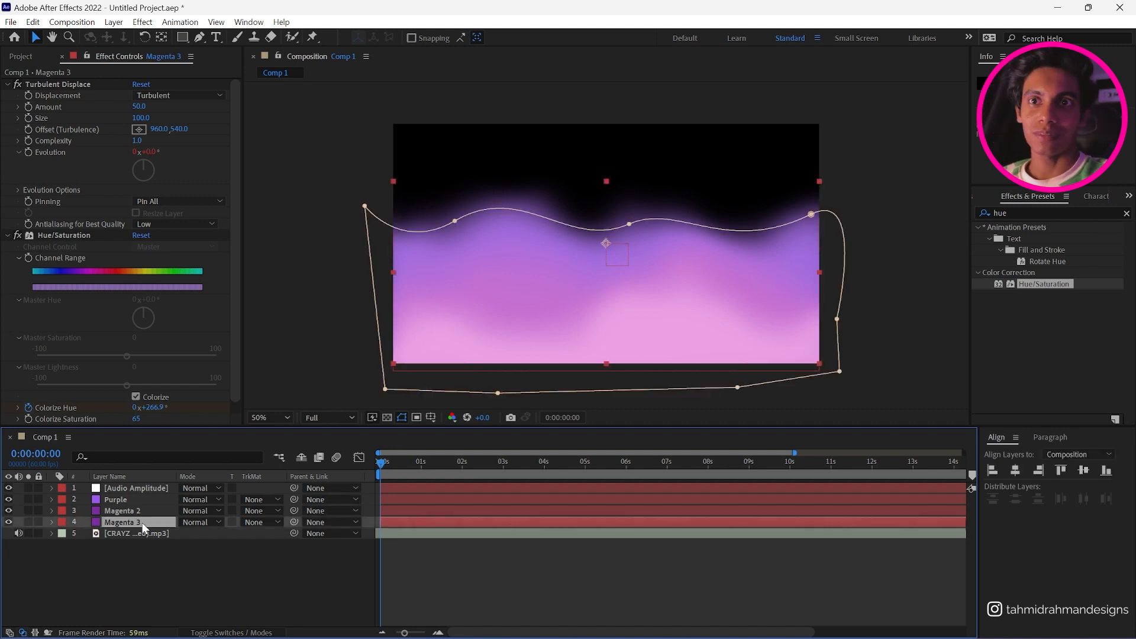
key(ctrl+d)
click(140, 533)
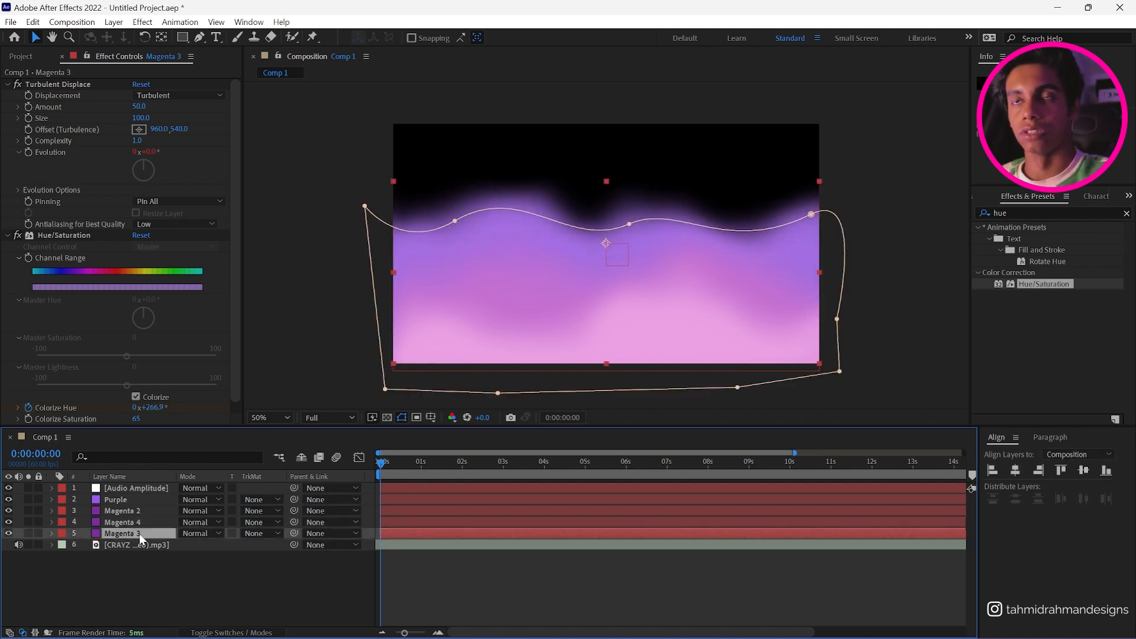
Step: Raise the upper mask points of the bottom Magenta 3 layer and bend the edge into a new wave above the others
drag(454, 221, 450, 170)
drag(626, 228, 632, 180)
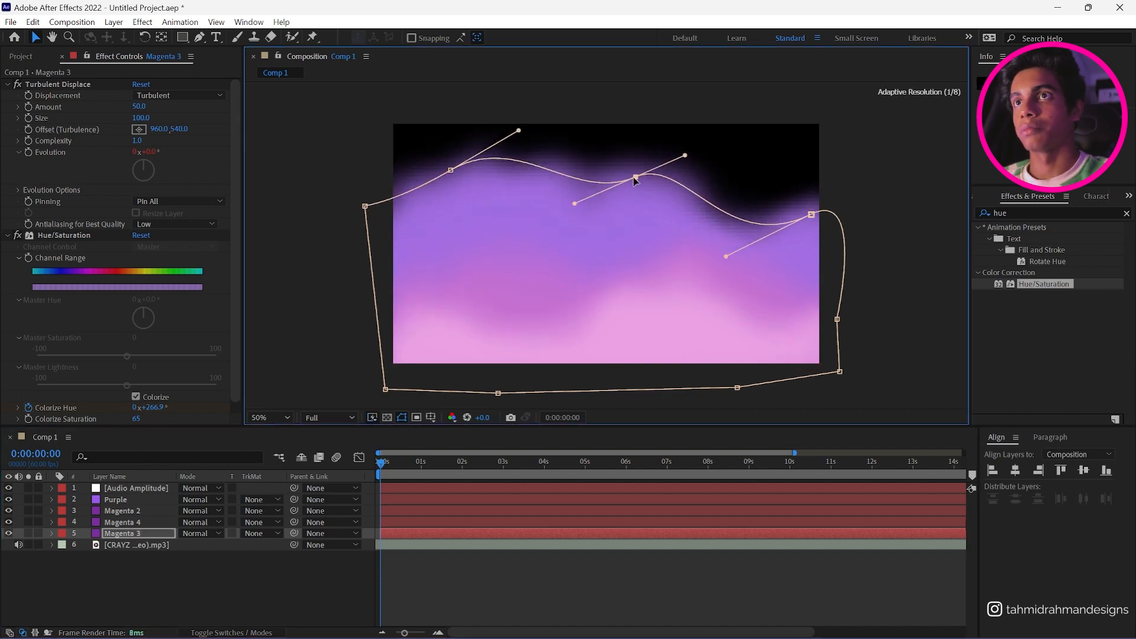
drag(811, 217, 813, 151)
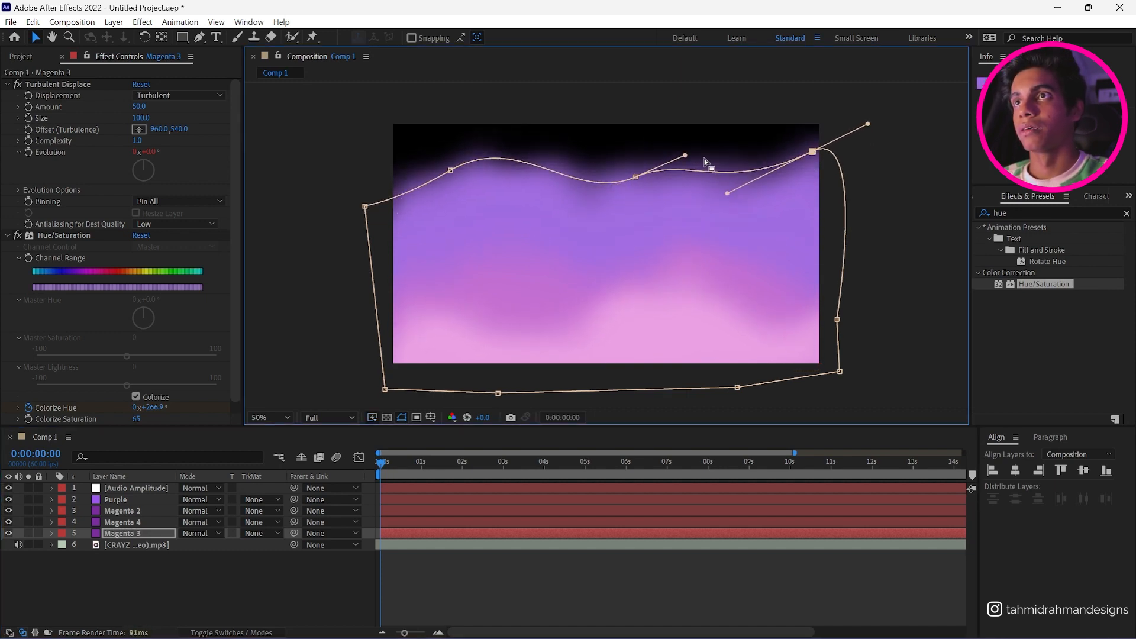
drag(684, 155, 713, 204)
drag(365, 206, 363, 181)
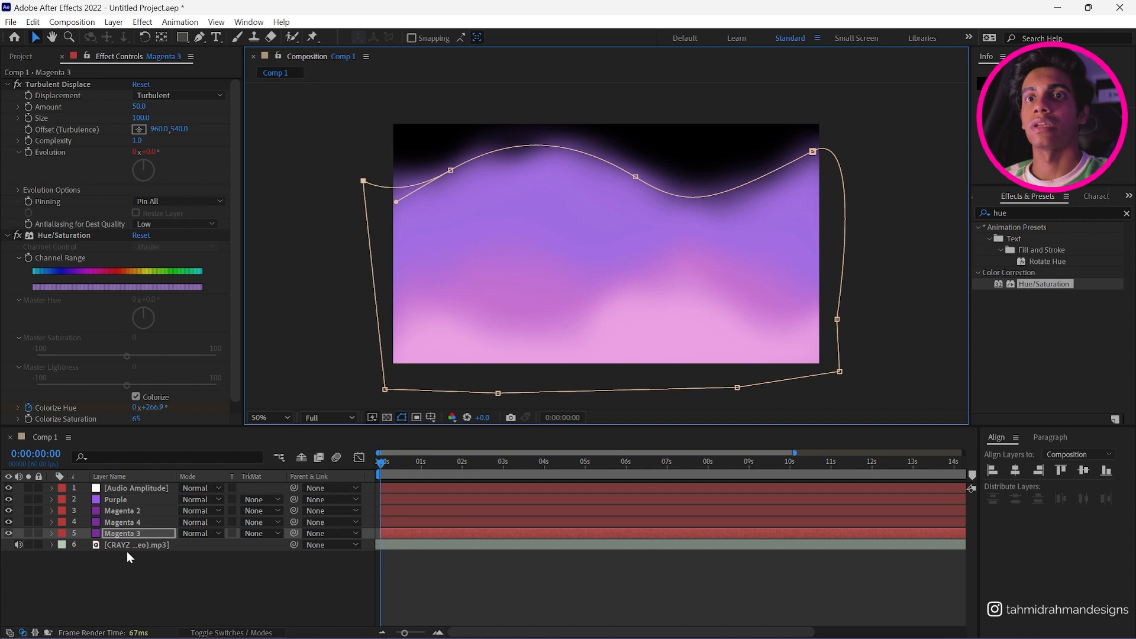
Step: Select all of the bottom Magenta 3 layer's Colorize Hue keyframes and shift them together, bringing the hue at the start to 243.9°
scroll(192, 344, down, 1)
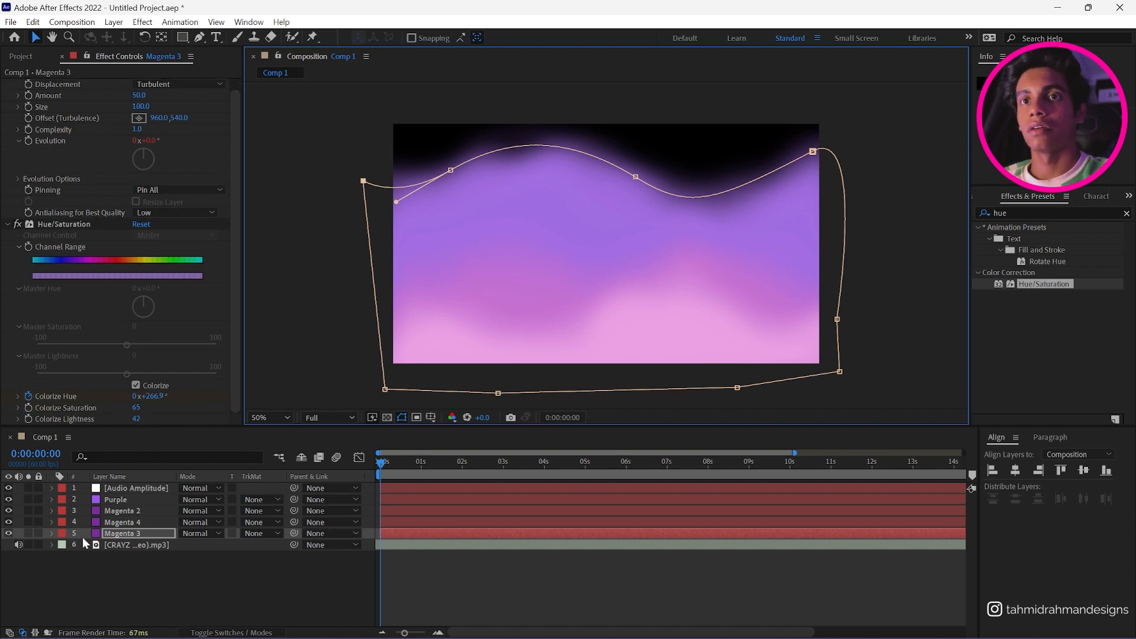
click(54, 533)
scroll(133, 549, down, 1)
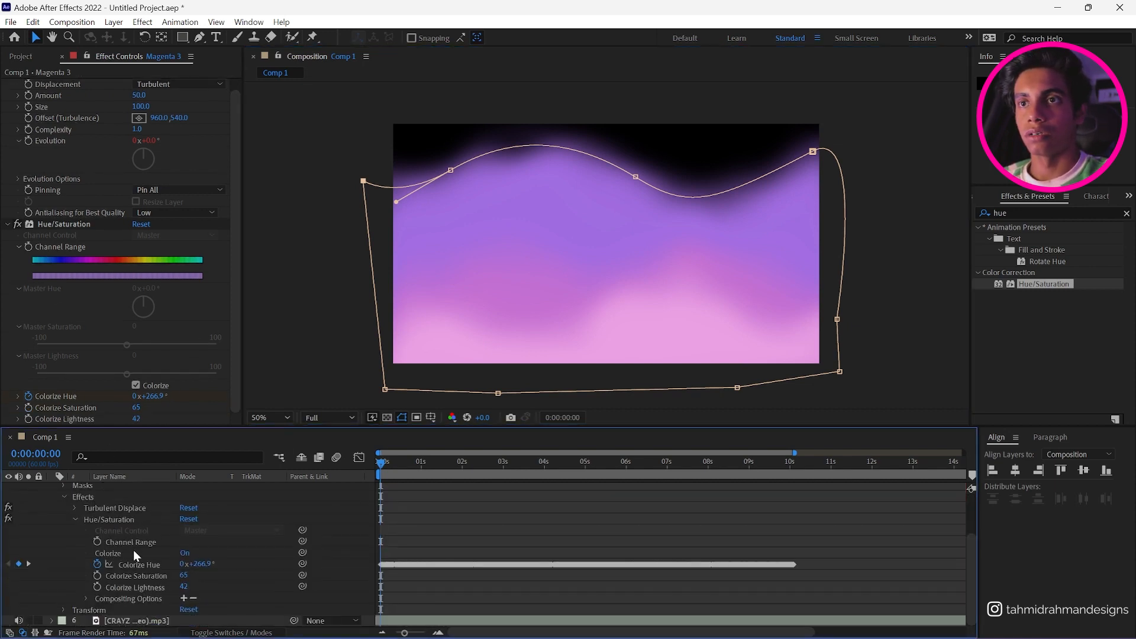
drag(869, 550, 377, 577)
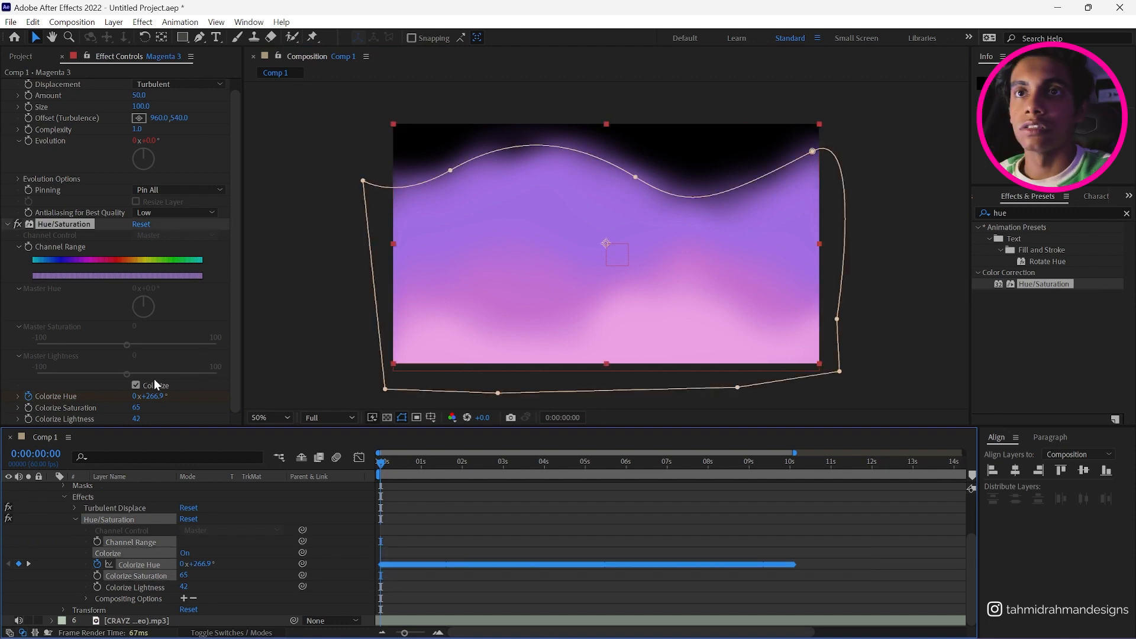
drag(152, 402, 144, 402)
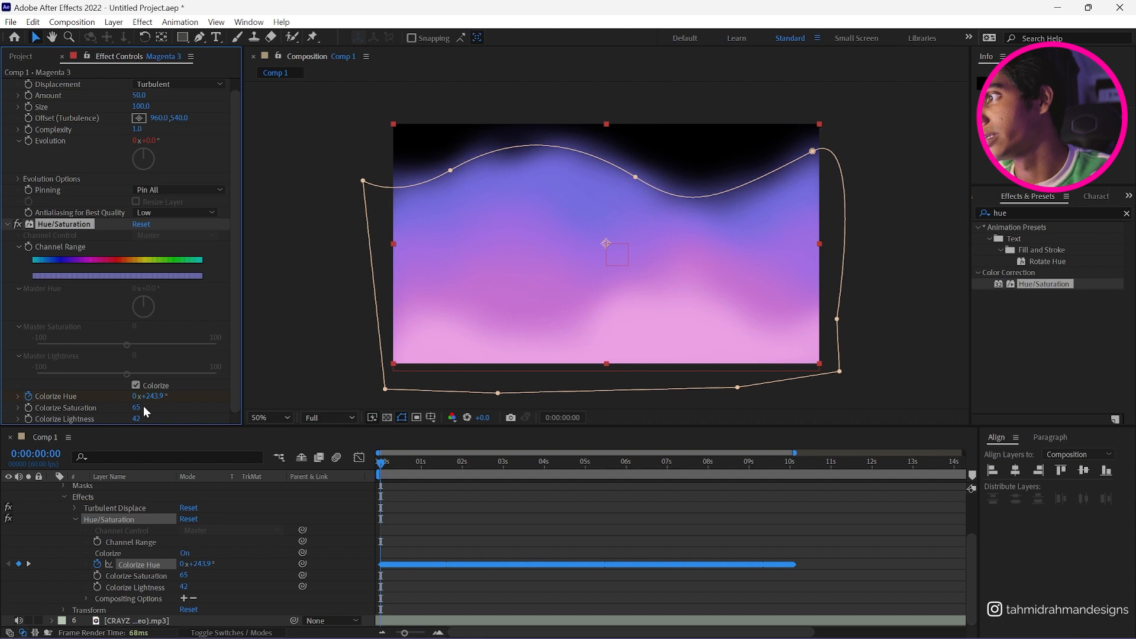
Step: Set the bottom Magenta 3 layer's Colorize Saturation to 43 and Colorize Lightness to 45
click(136, 407)
text(43)
key(Return)
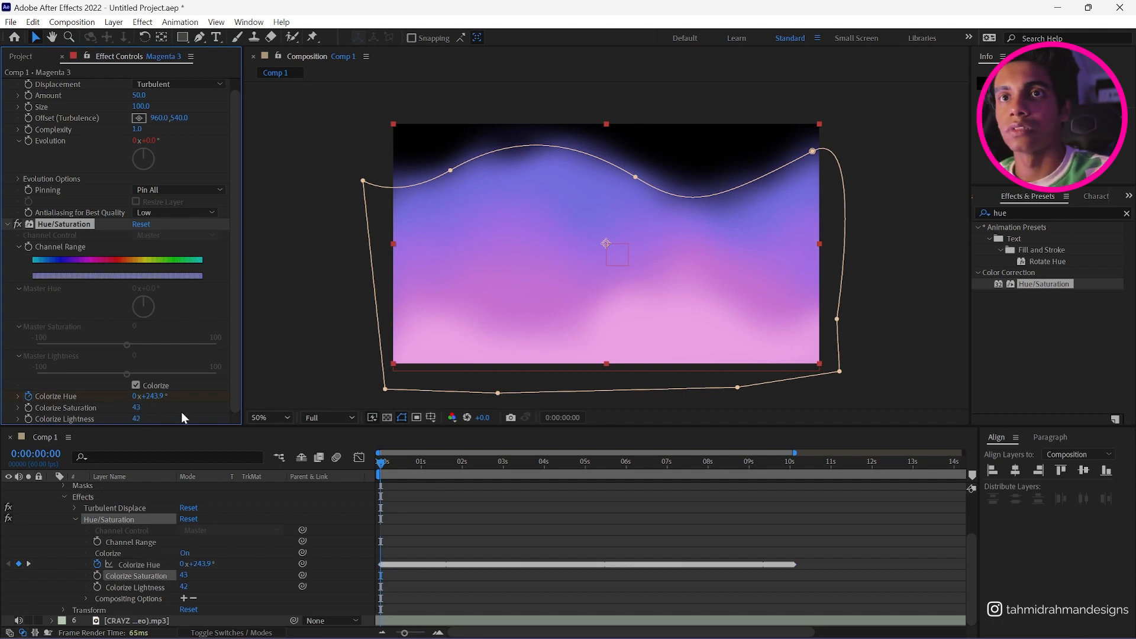
click(135, 418)
text(45)
key(Return)
click(857, 493)
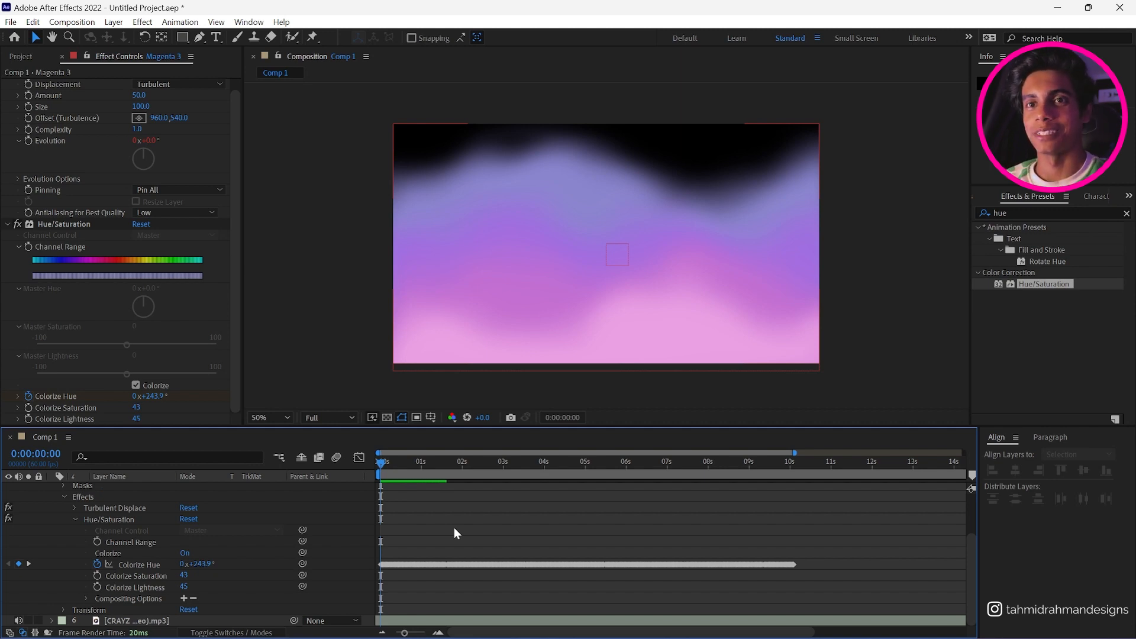
Step: Collapse the bottom Magenta 3 layer's properties and rename the layer as Pastle BLue
scroll(203, 552, up, 2)
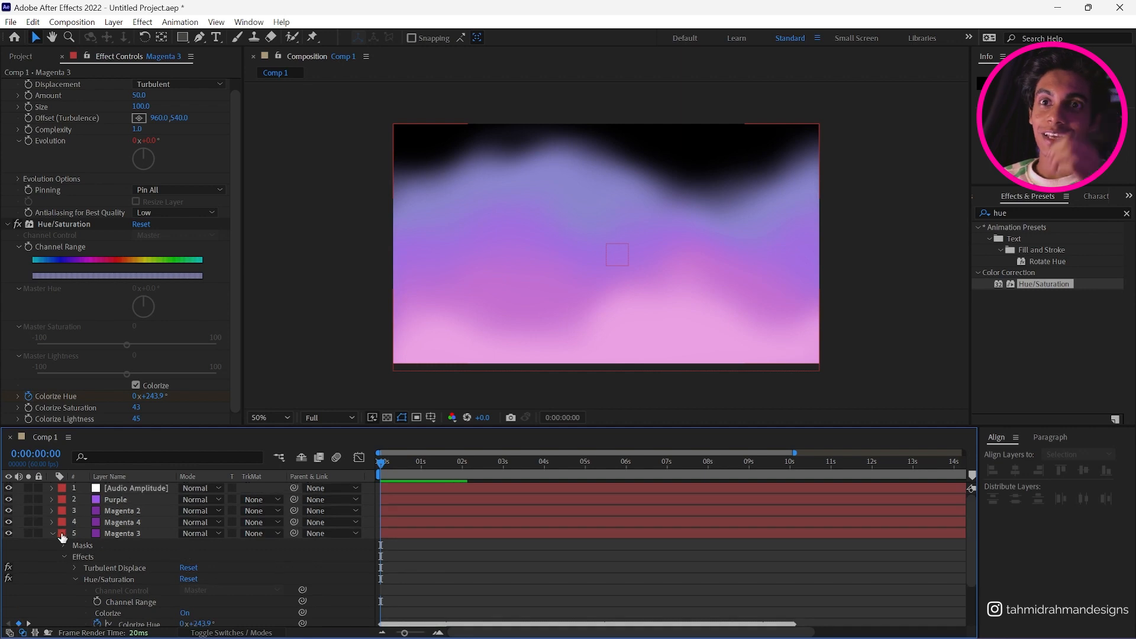
click(52, 535)
click(151, 534)
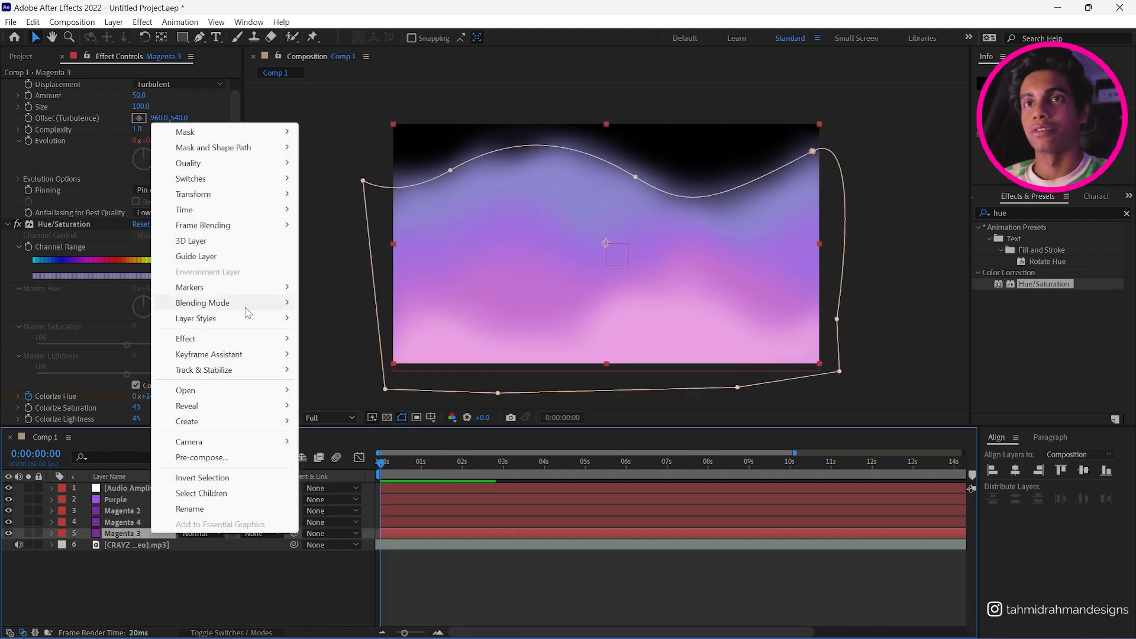
click(203, 508)
text(B)
text(atel)
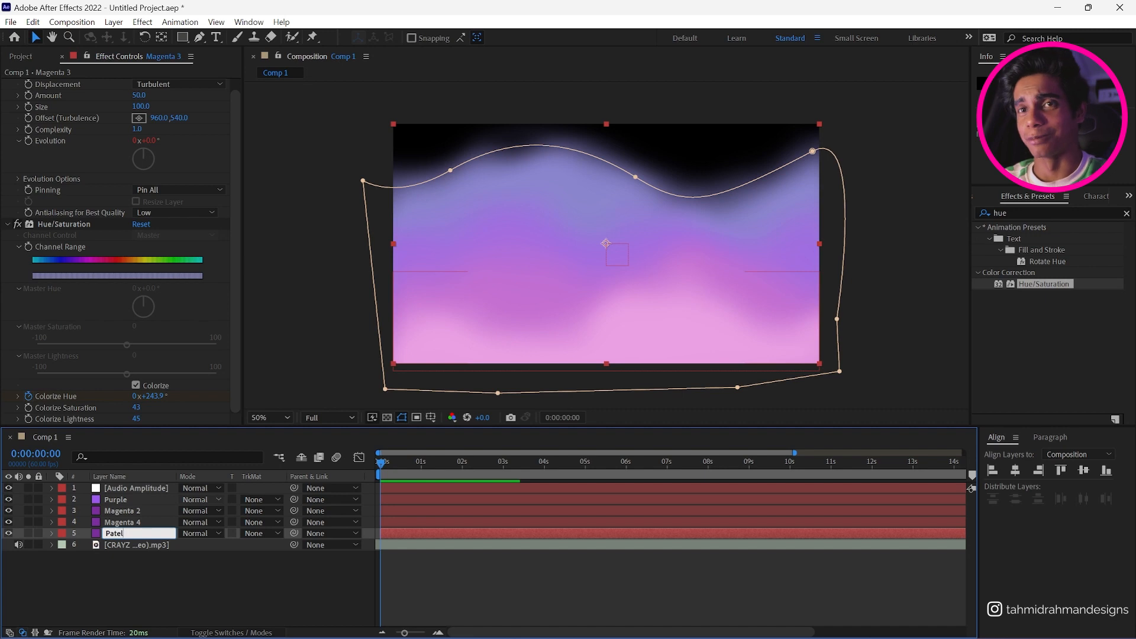
text( Bl)
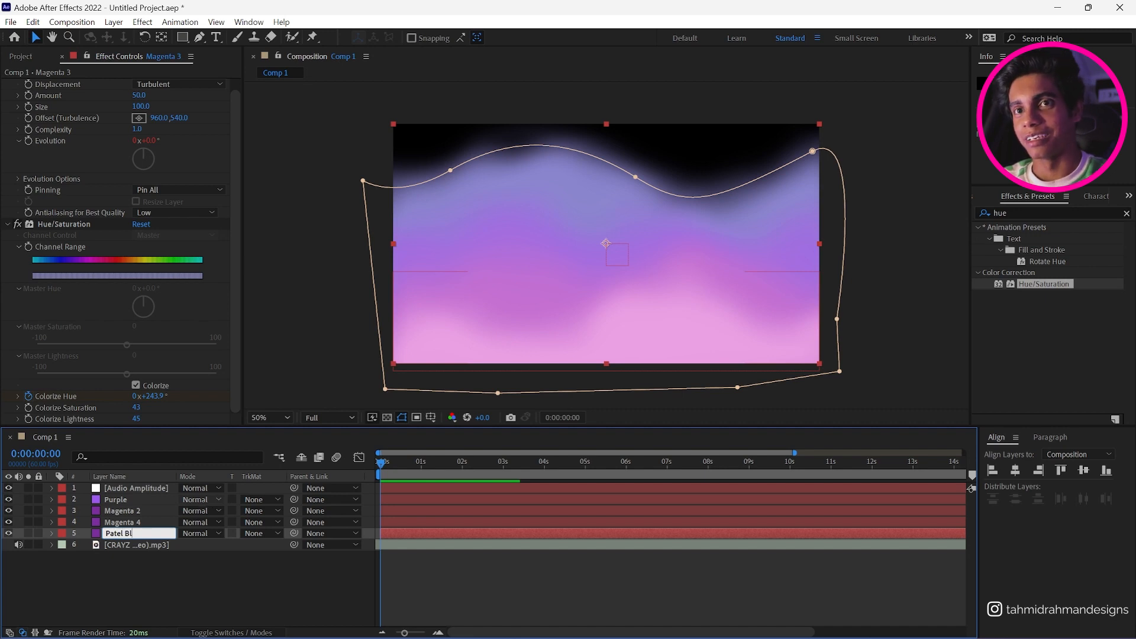
key(BackSpace)
key(BackSpace)
key(BackSpace)
key(BackSpace)
key(BackSpace)
key(BackSpace)
text(astle)
key(BackSpace)
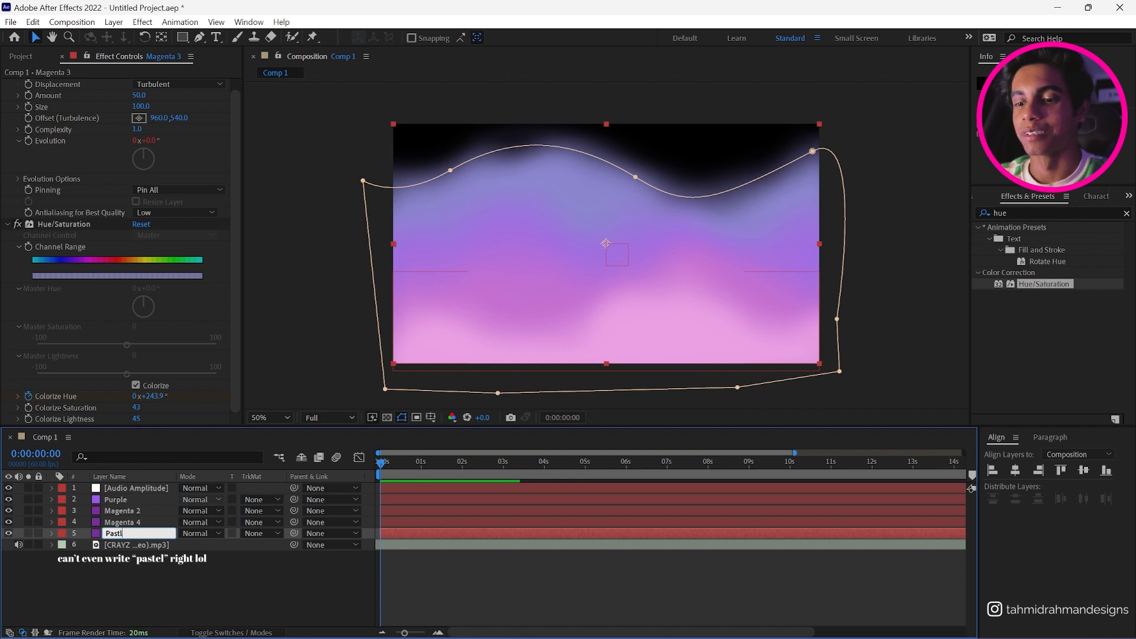
text(le BLue)
key(Return)
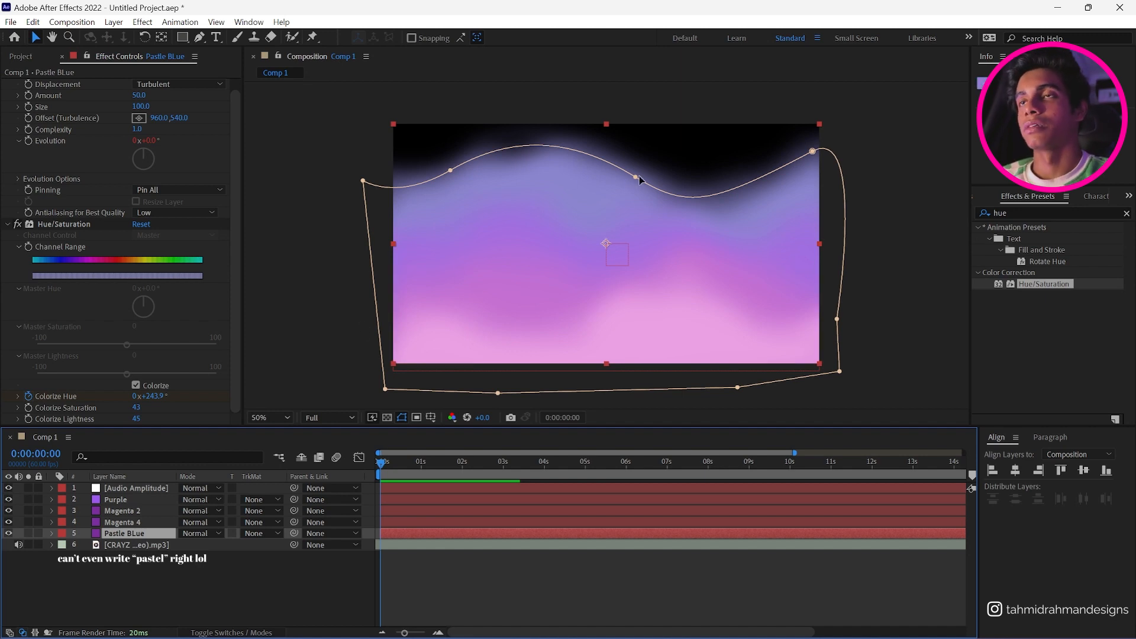
Step: Duplicate the Pastle BLue layer and raise the lower copy's upper mask points until the mask covers the top of the frame
key(ctrl+d)
click(141, 545)
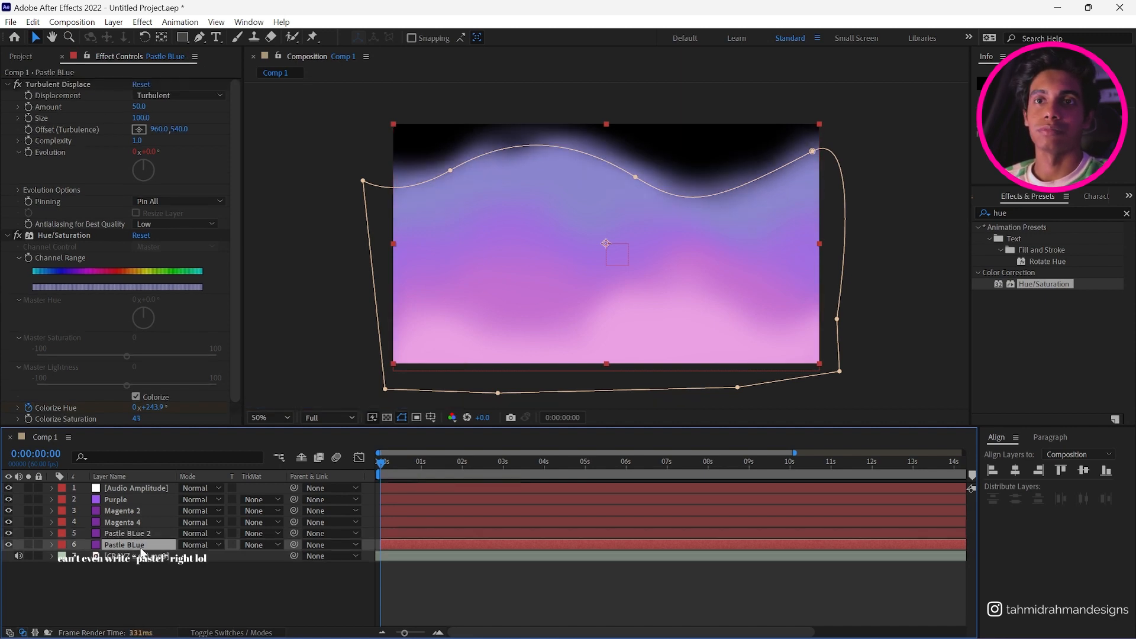
drag(362, 181, 362, 108)
drag(451, 169, 444, 102)
drag(635, 176, 674, 109)
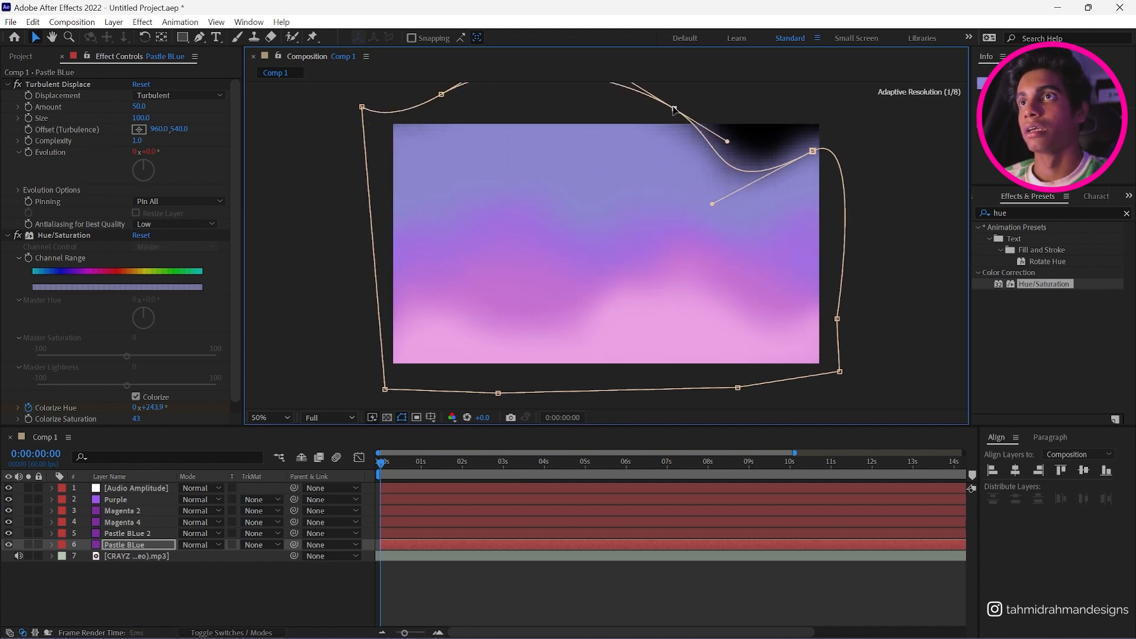
drag(813, 151, 853, 90)
drag(750, 139, 744, 100)
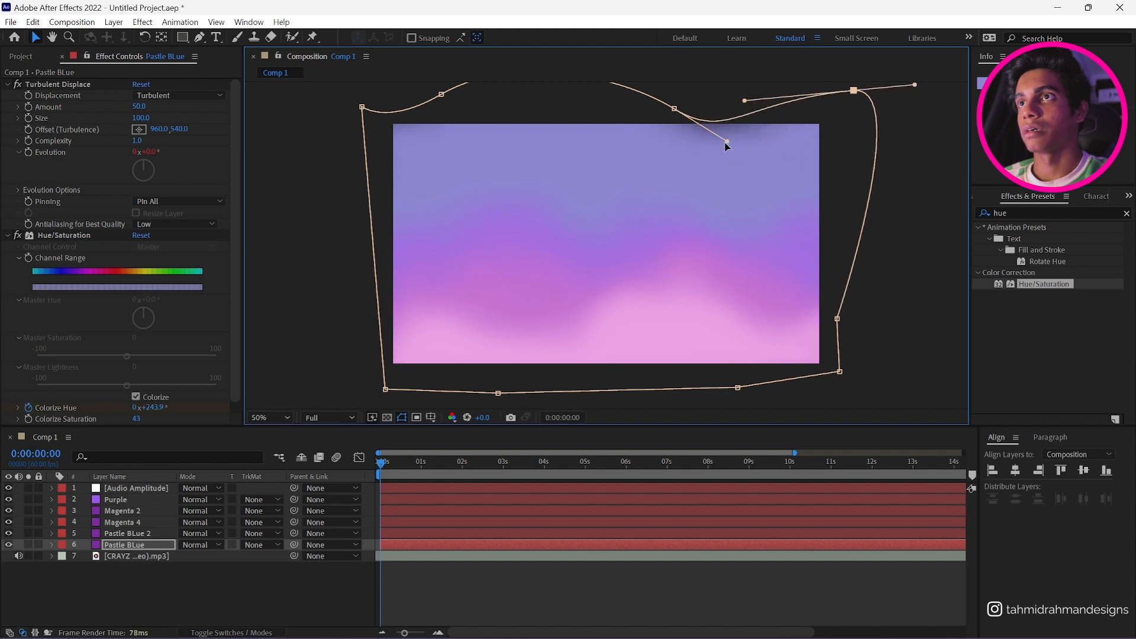
drag(727, 141, 758, 105)
drag(674, 108, 675, 98)
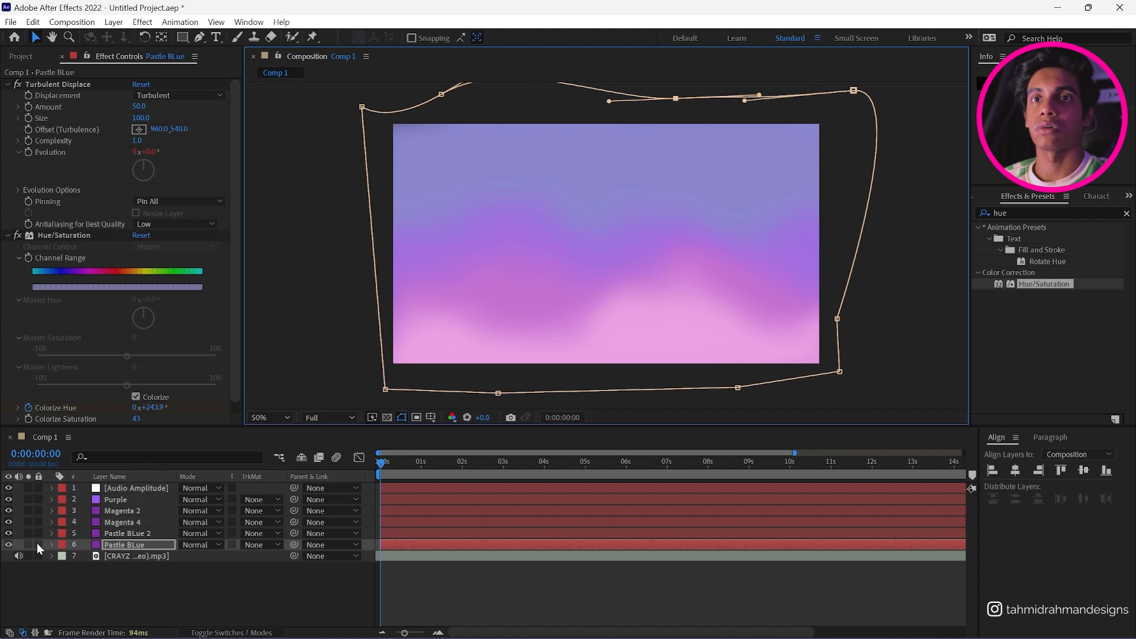
Step: Select all of the bottom Pastle BLue layer's Colorize Hue keyframes and shift them together, bringing the hue at the start to 231.9°
click(146, 543)
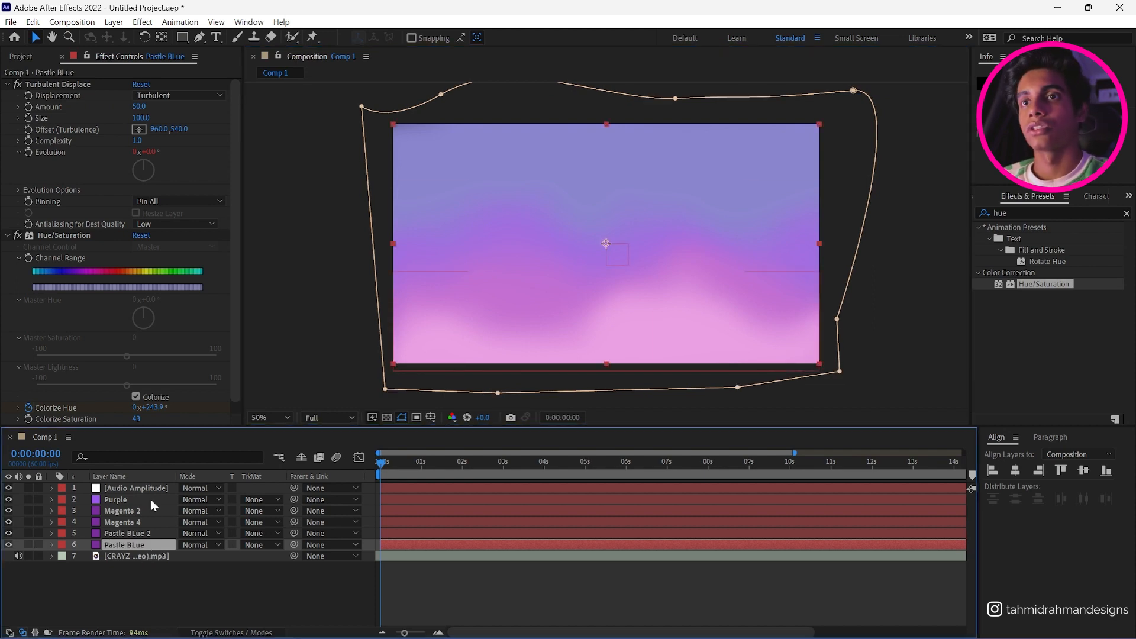
click(53, 545)
scroll(87, 540, down, 3)
click(720, 574)
drag(839, 549, 379, 582)
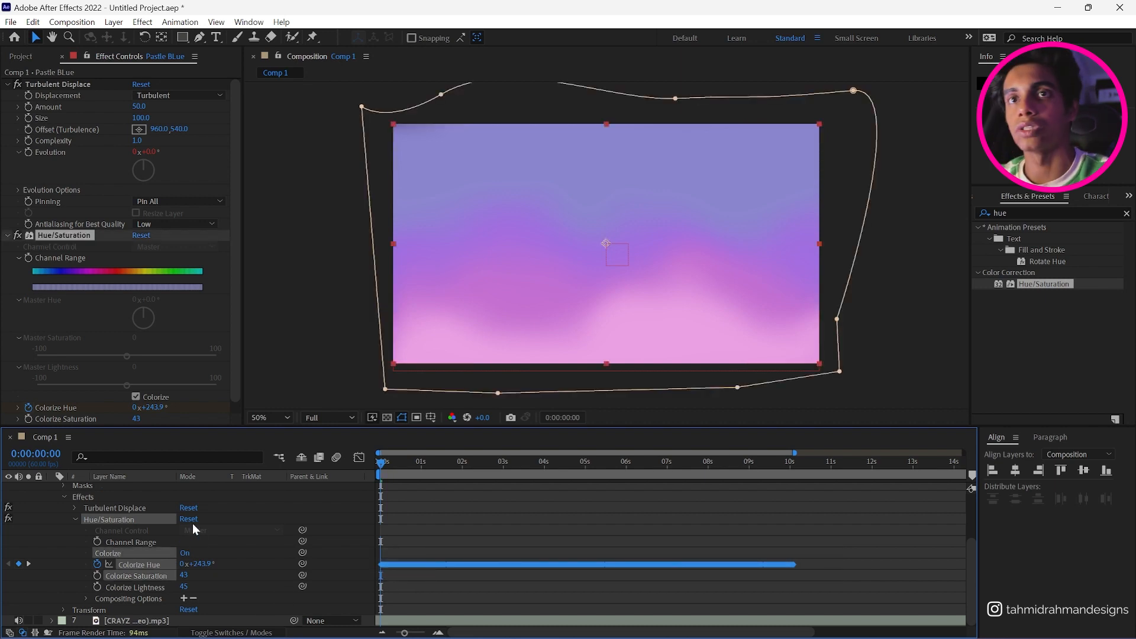
drag(152, 407, 149, 416)
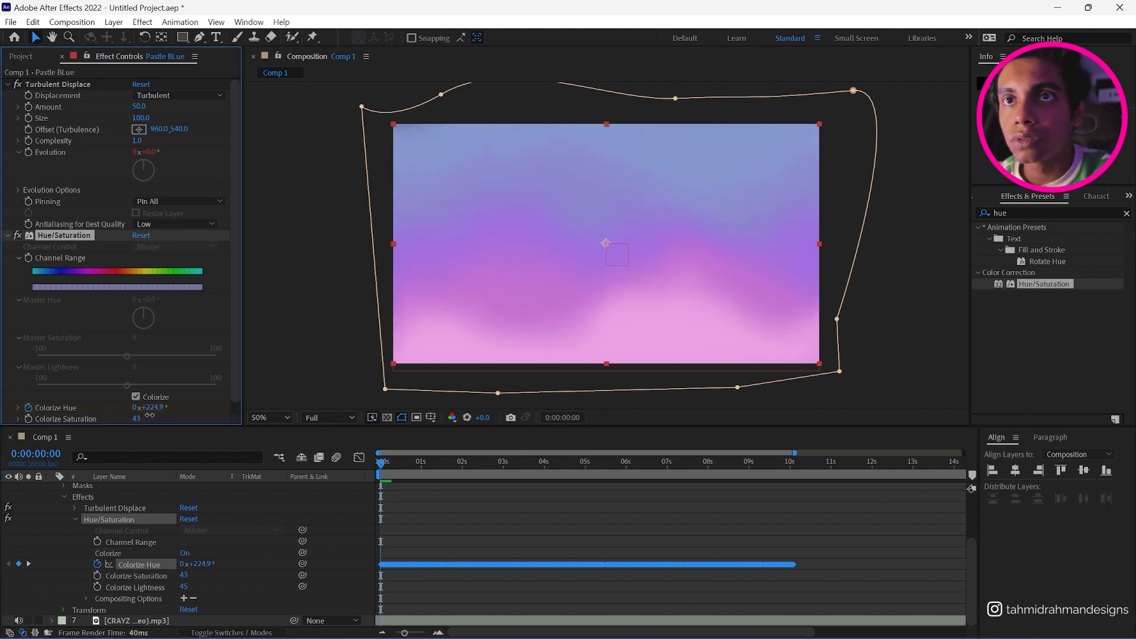
drag(153, 414, 154, 414)
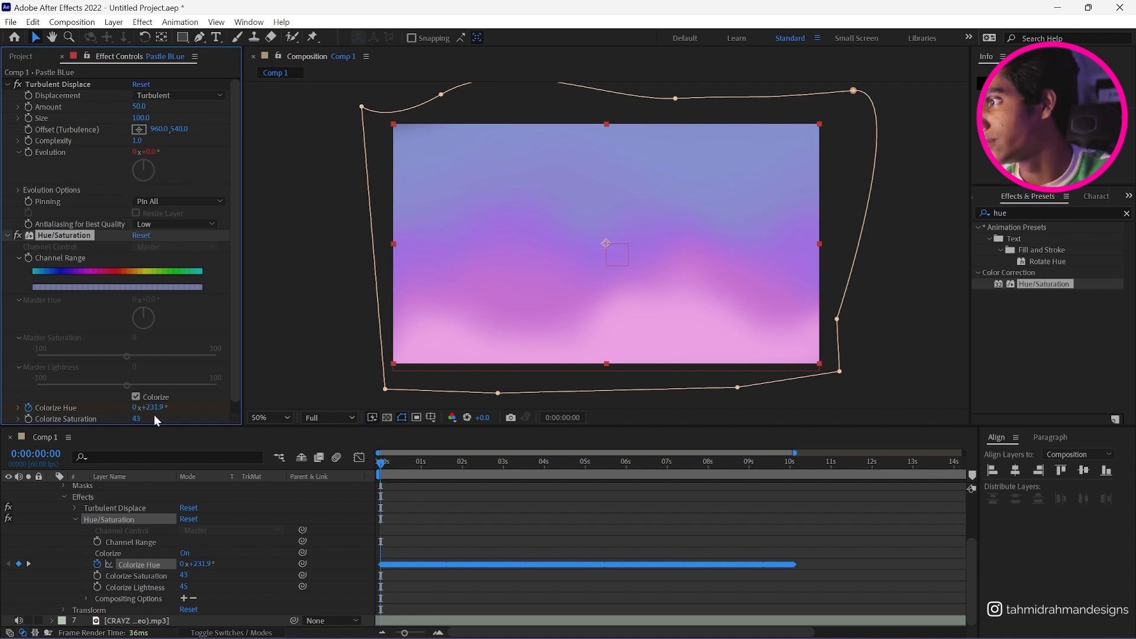
Step: Set the bottom Pastle BLue layer's Colorize Saturation to 50 and Colorize Lightness to 19
scroll(154, 414, down, 1)
click(135, 407)
text(50)
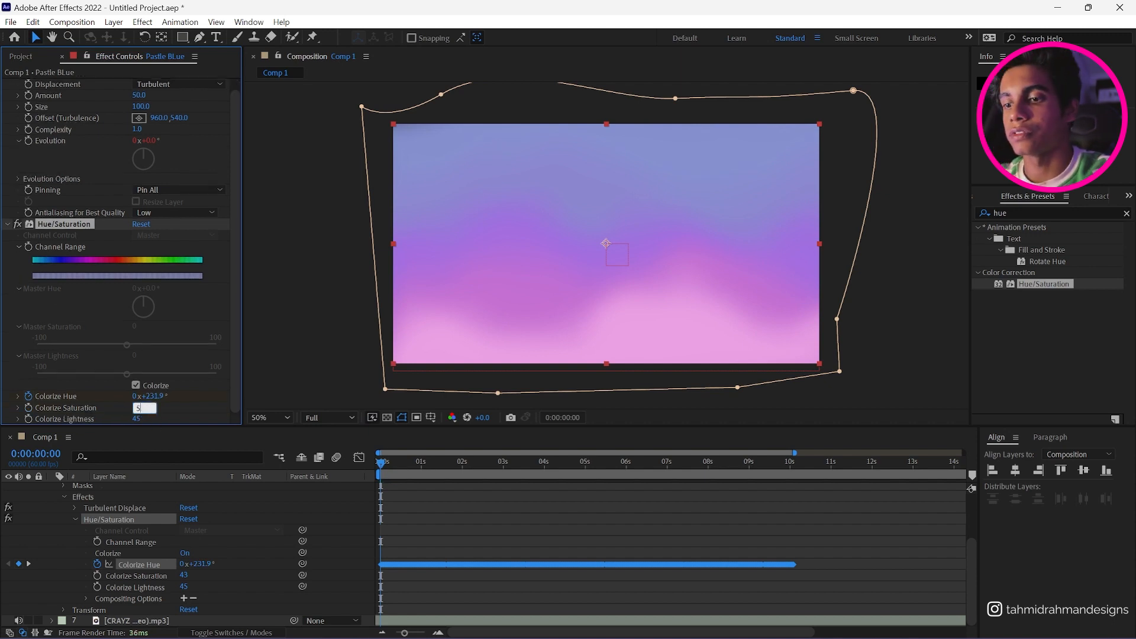
key(Return)
click(136, 419)
text(1)
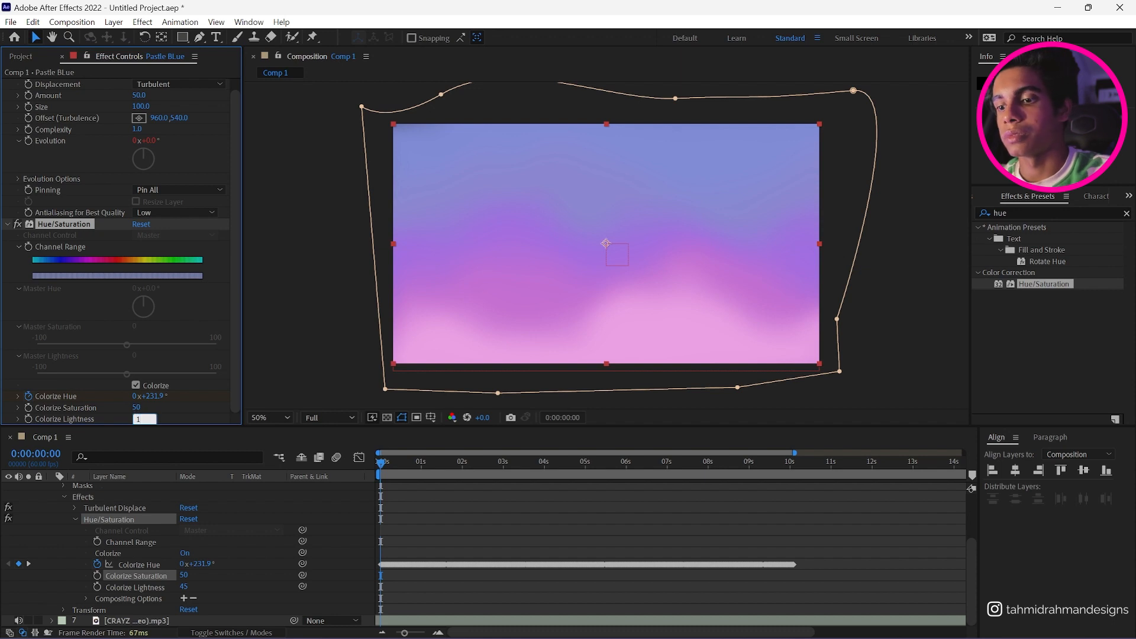
text(9)
key(Return)
click(566, 536)
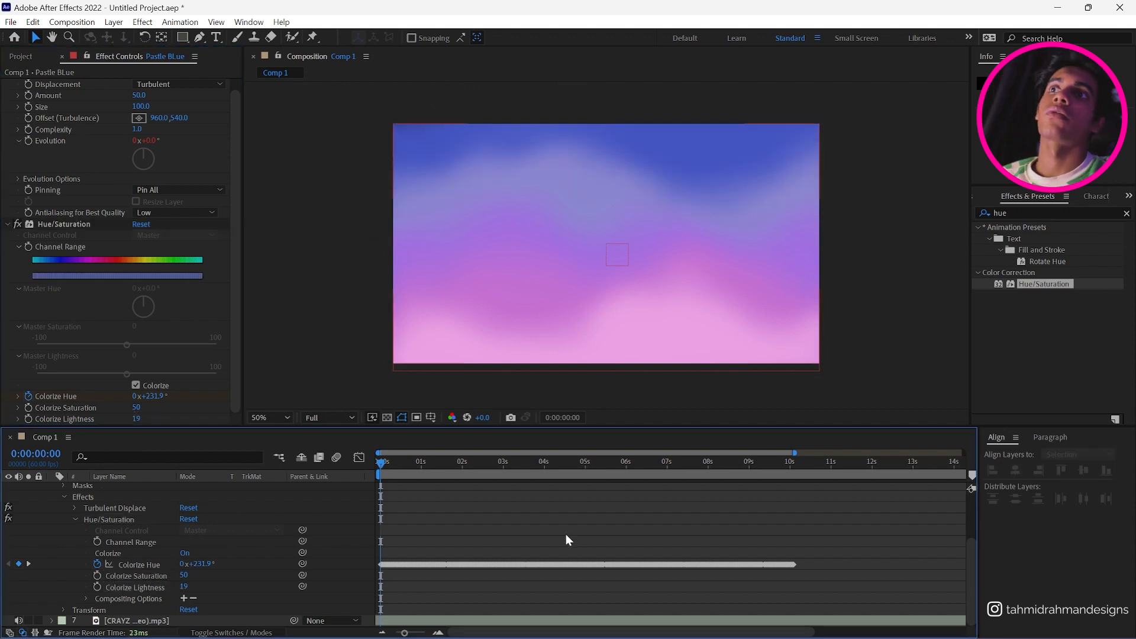
Step: Raise the two middle upper mask points of the Pastle BLue 2 layer slightly to lift its wave crest
click(753, 191)
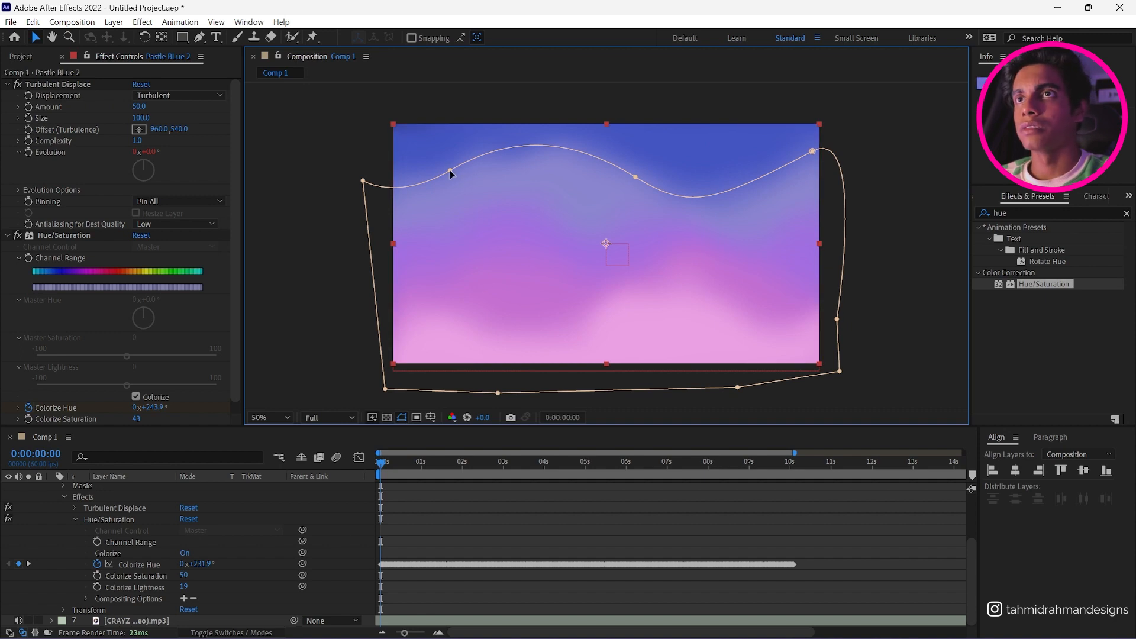
drag(451, 171, 449, 157)
drag(635, 179, 644, 157)
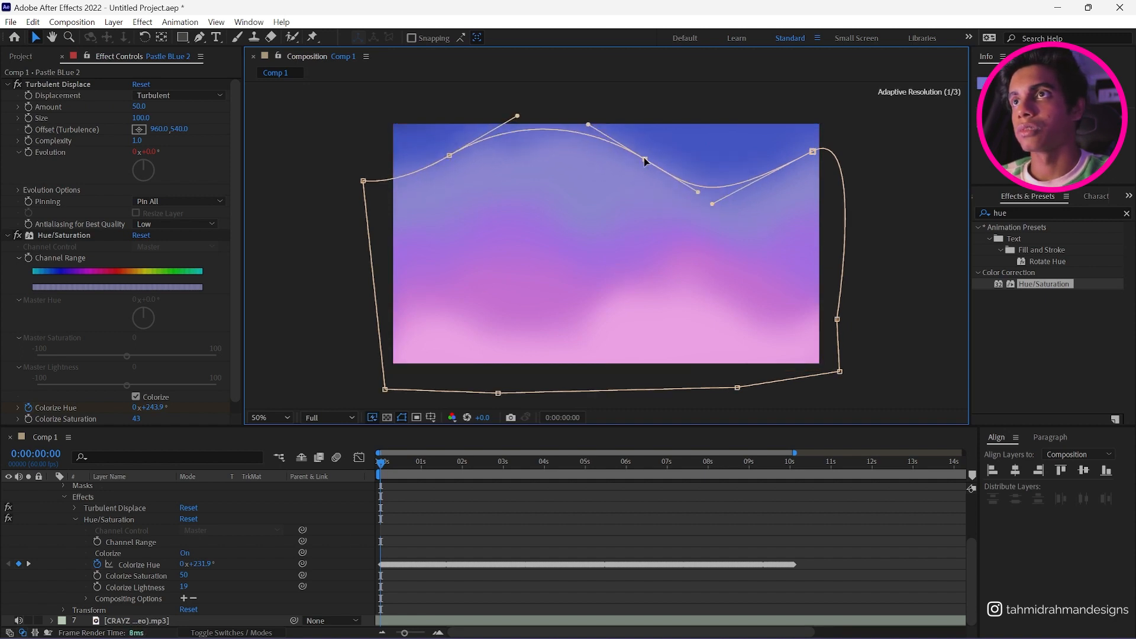
click(708, 519)
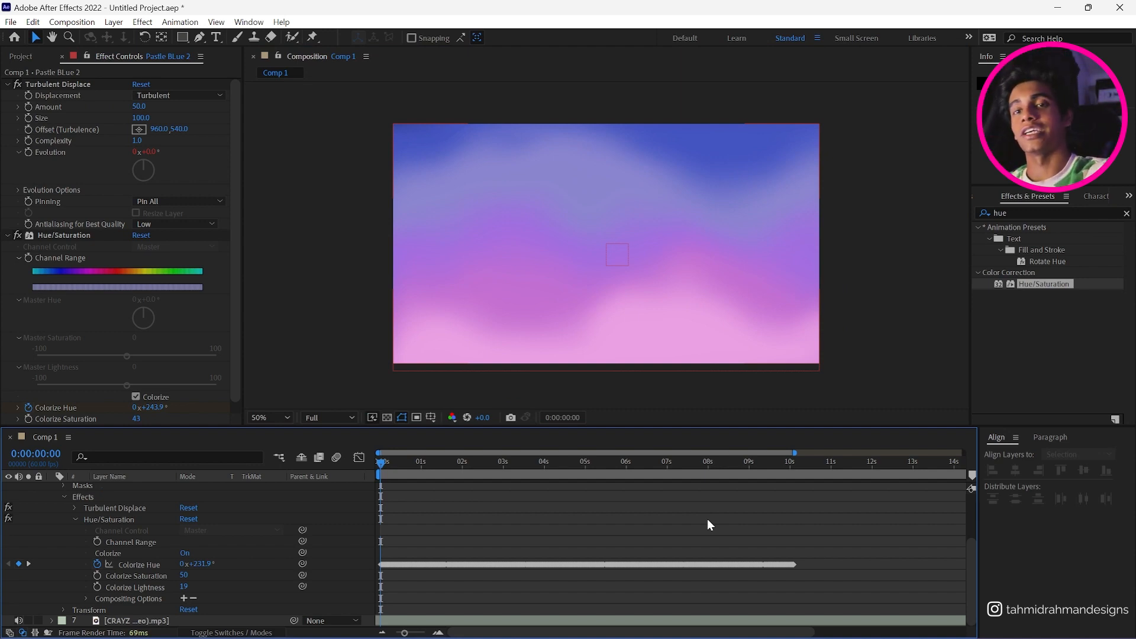
Step: Collapse the bottom Pastle BLue layer's properties and play back the composition to check the music-driven waves and colors
scroll(707, 519, up, 3)
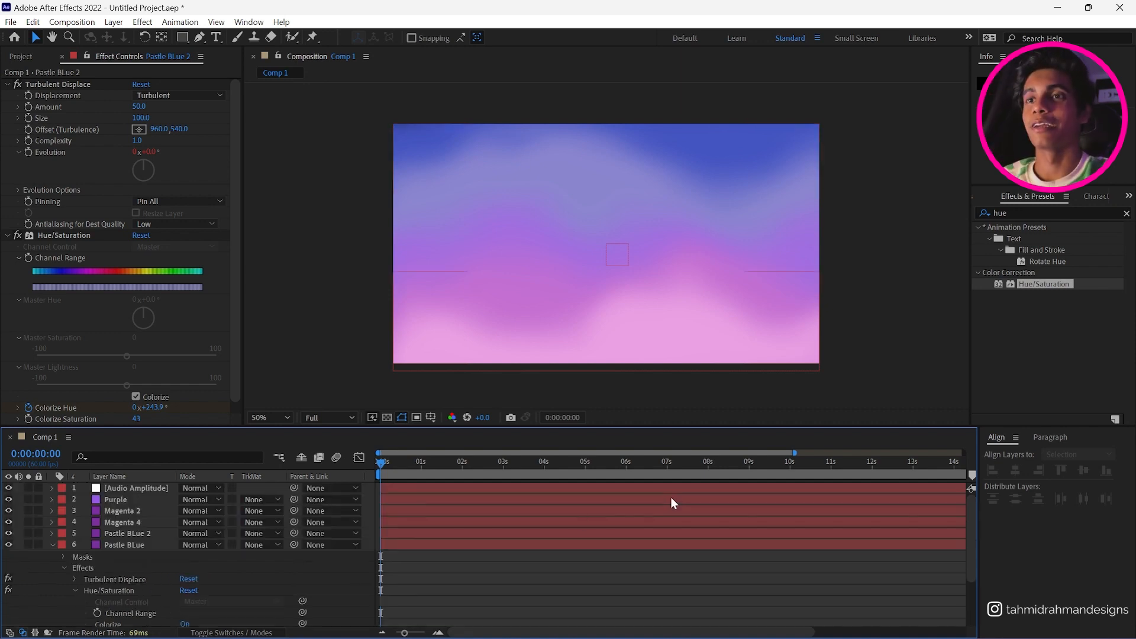
click(53, 545)
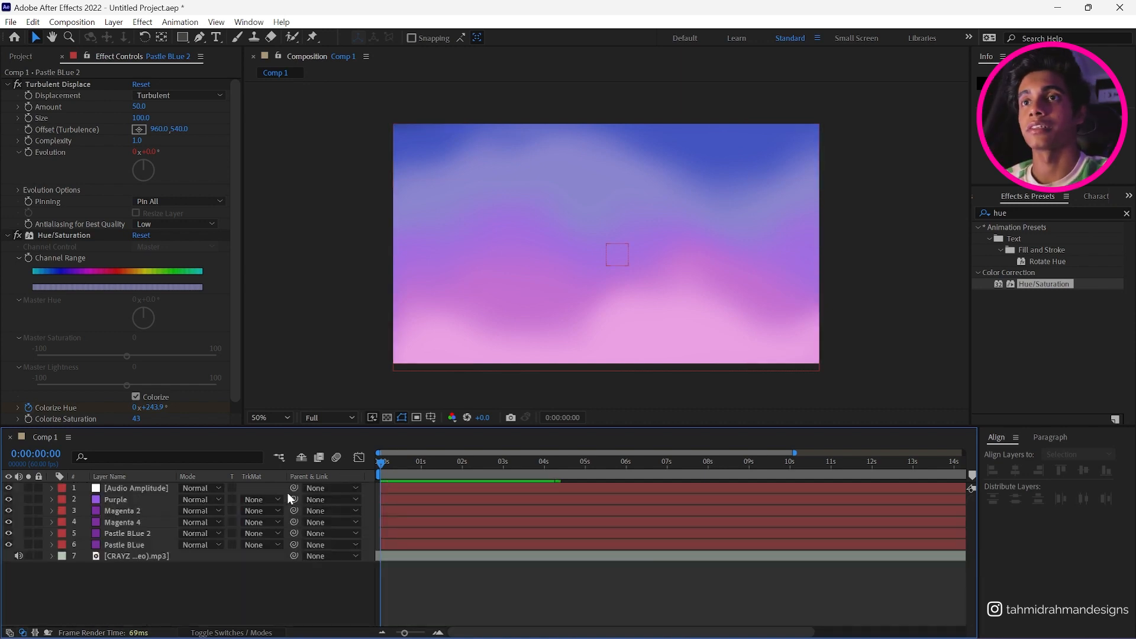
key(space)
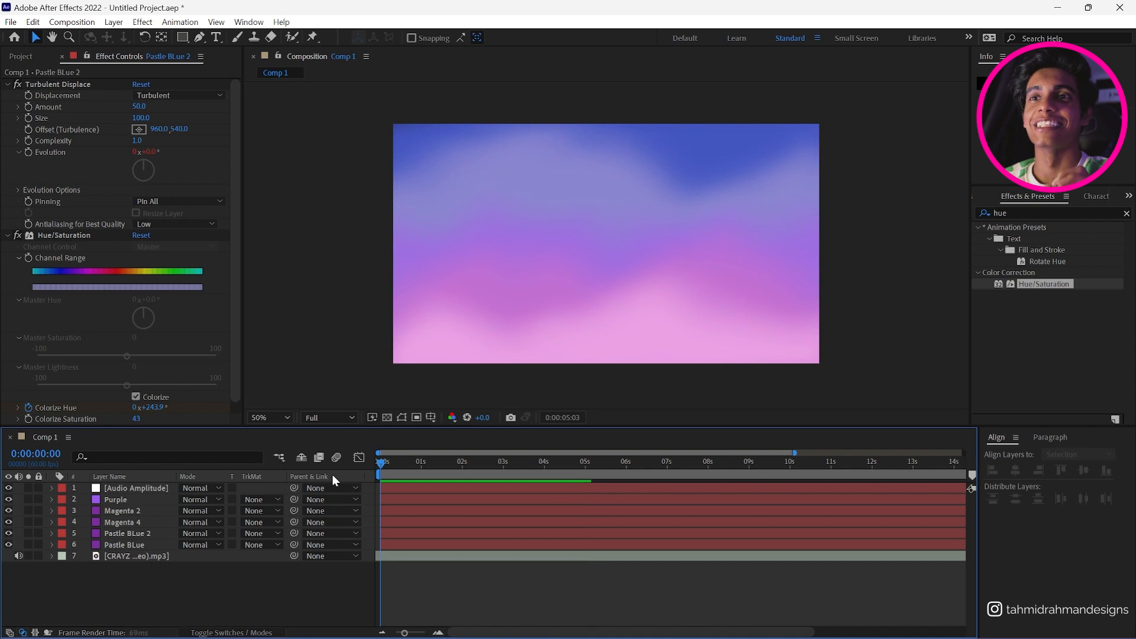
key(space)
key(space)
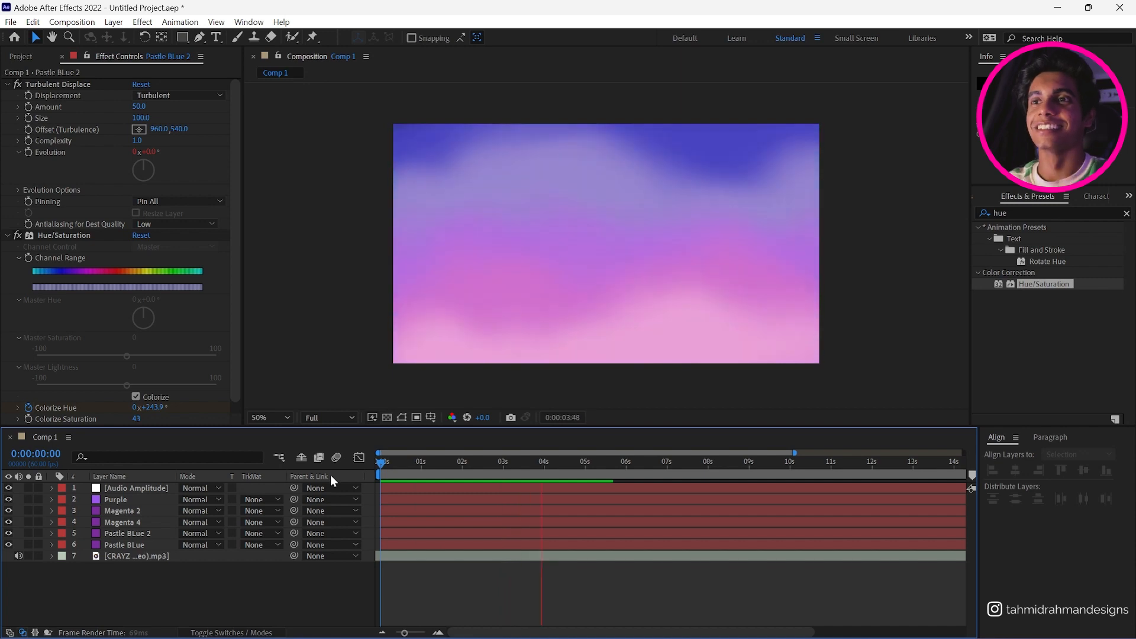
key(space)
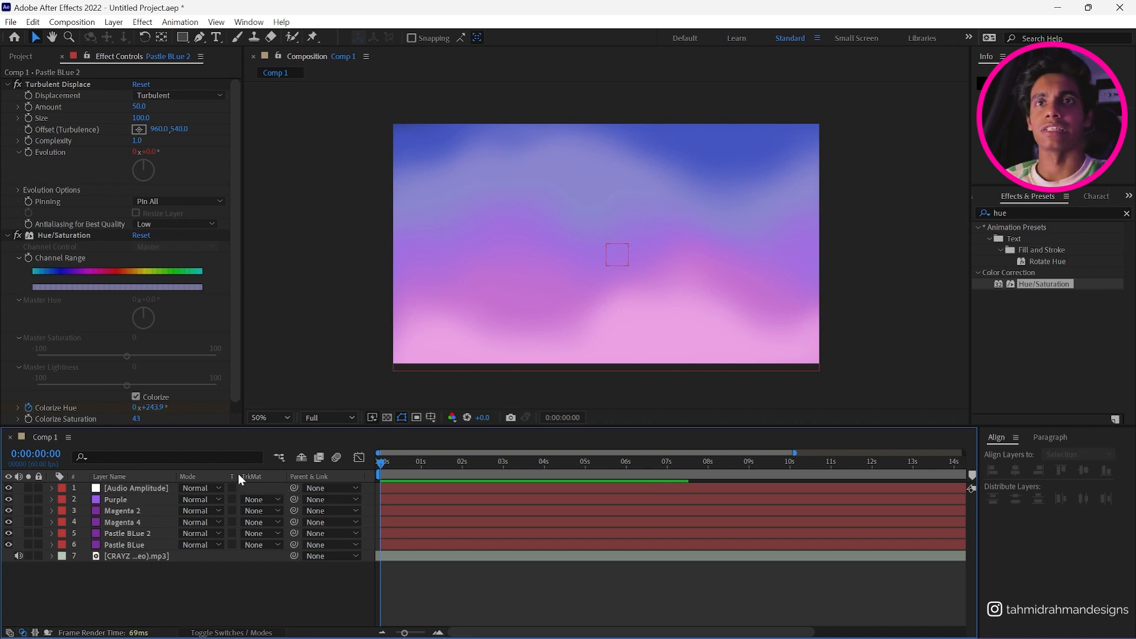
scroll(95, 387, down, 1)
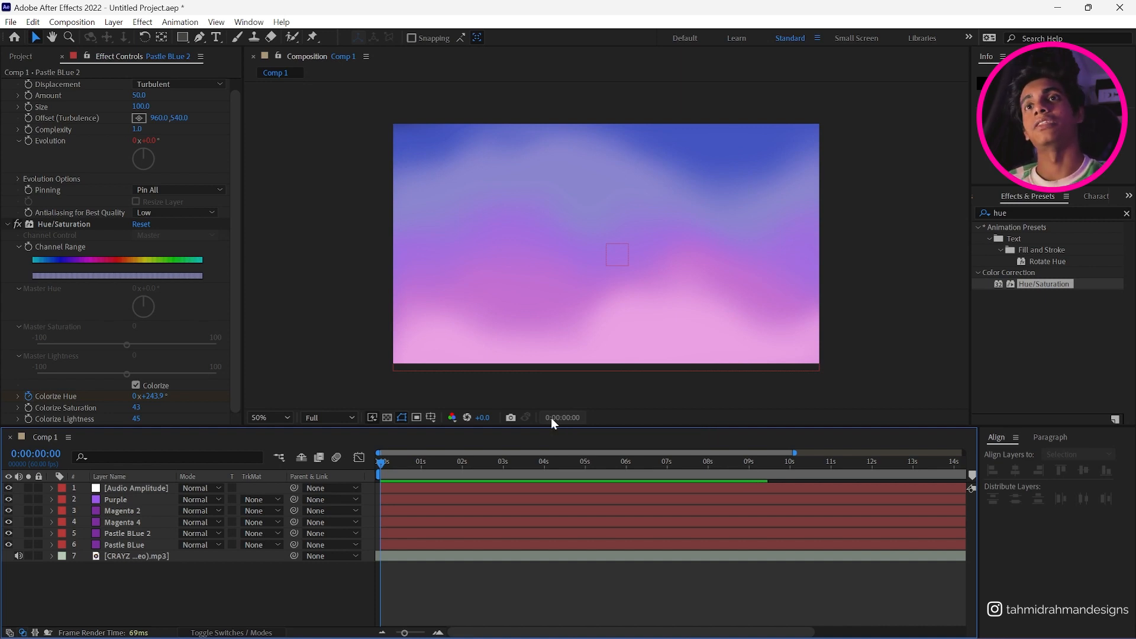
Step: Draw a rectangular frame just inside the composition's edges as a new shape layer with an 18 px white stroke
click(182, 38)
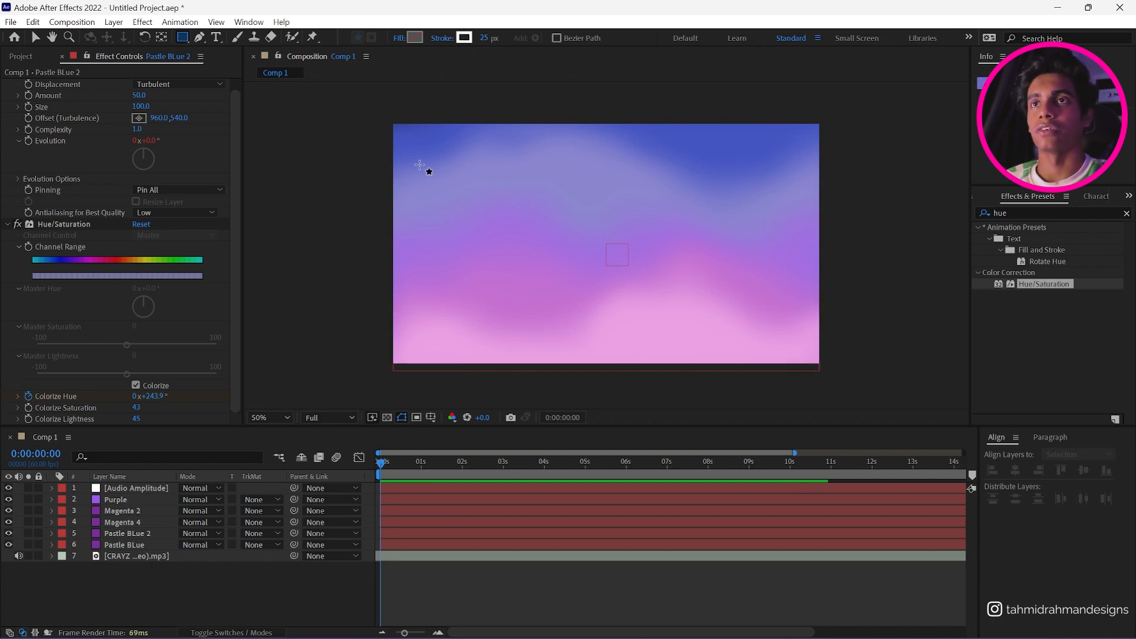
mouse_move(412, 144)
mouse_down()
mouse_move(586, 235)
mouse_move(739, 278)
mouse_move(806, 344)
mouse_up()
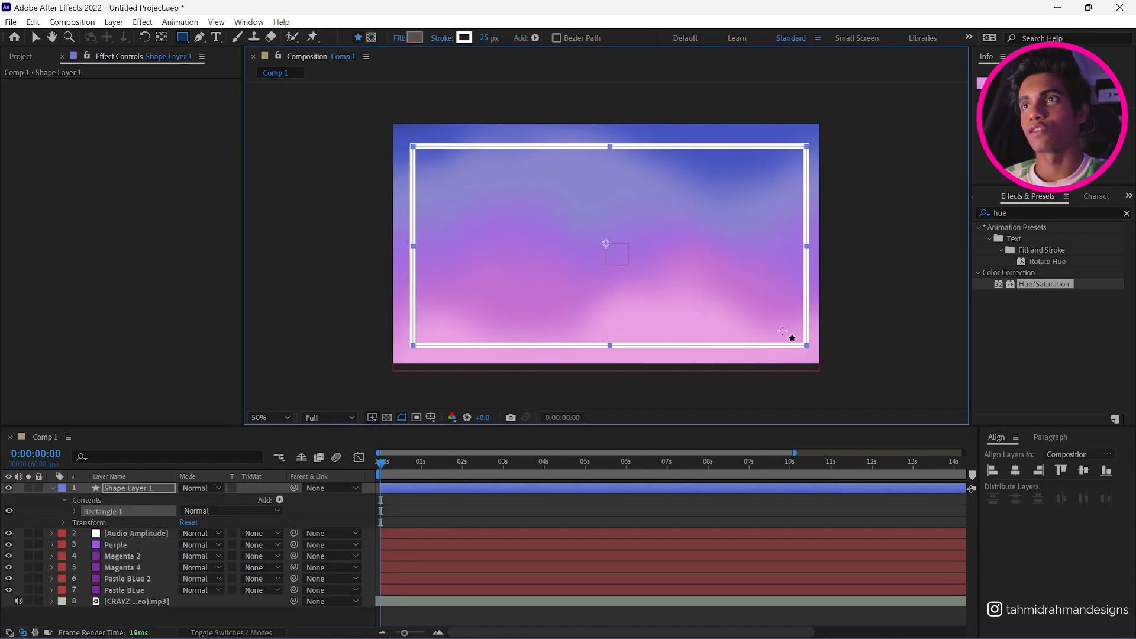
click(486, 38)
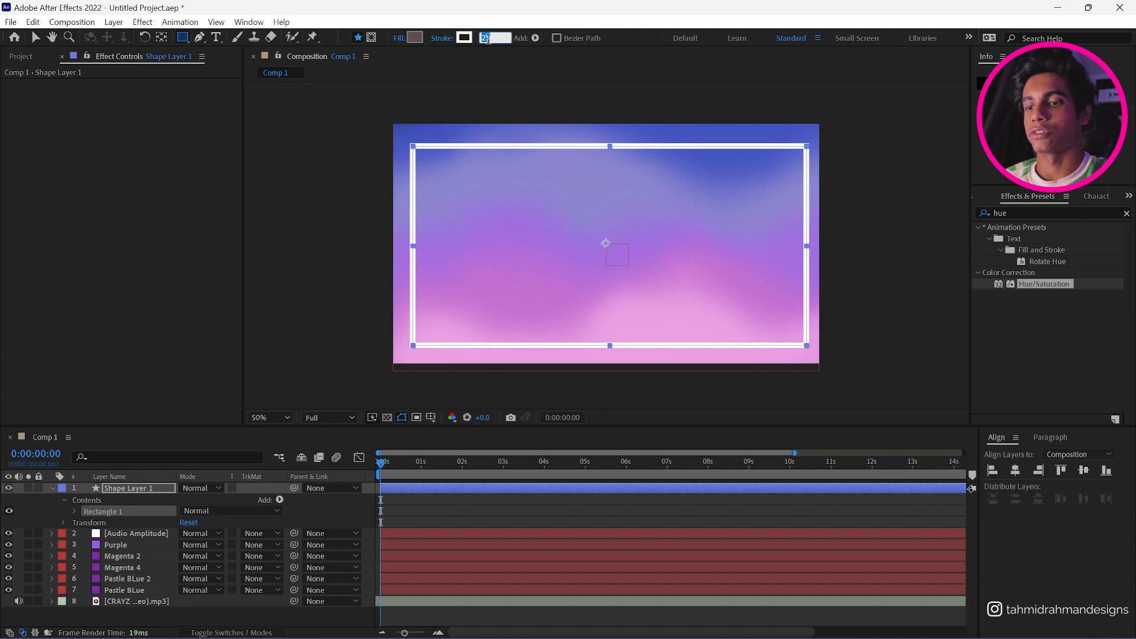
text(10)
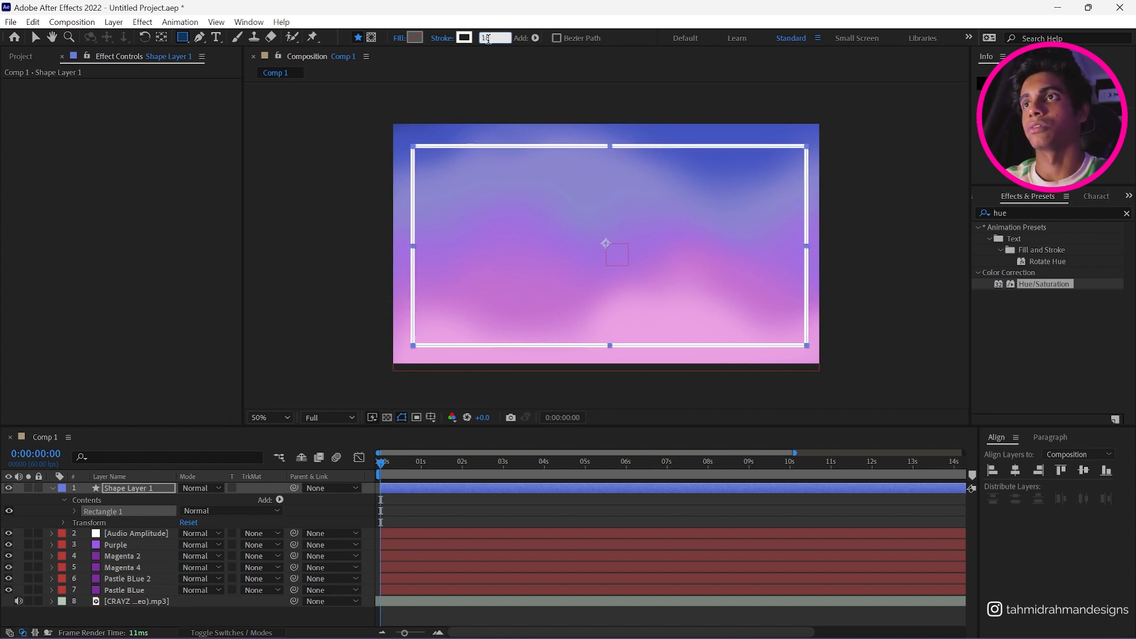
click(760, 109)
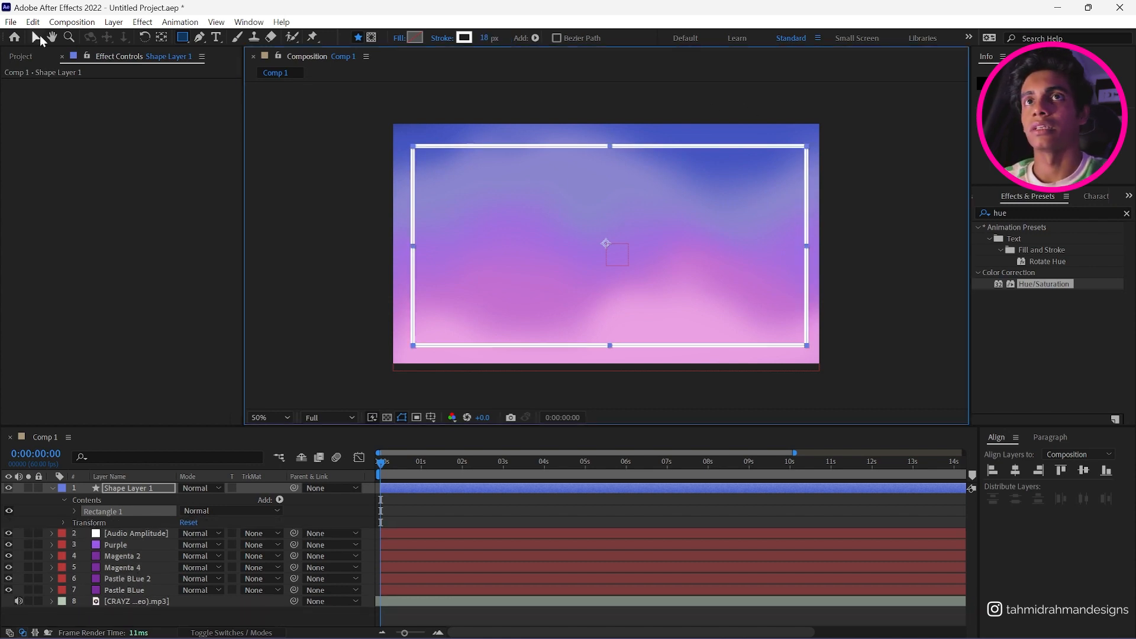
Step: Center the rectangular frame horizontally and vertically in the composition and preview the result
click(39, 36)
click(136, 488)
click(1013, 473)
click(1086, 471)
click(950, 324)
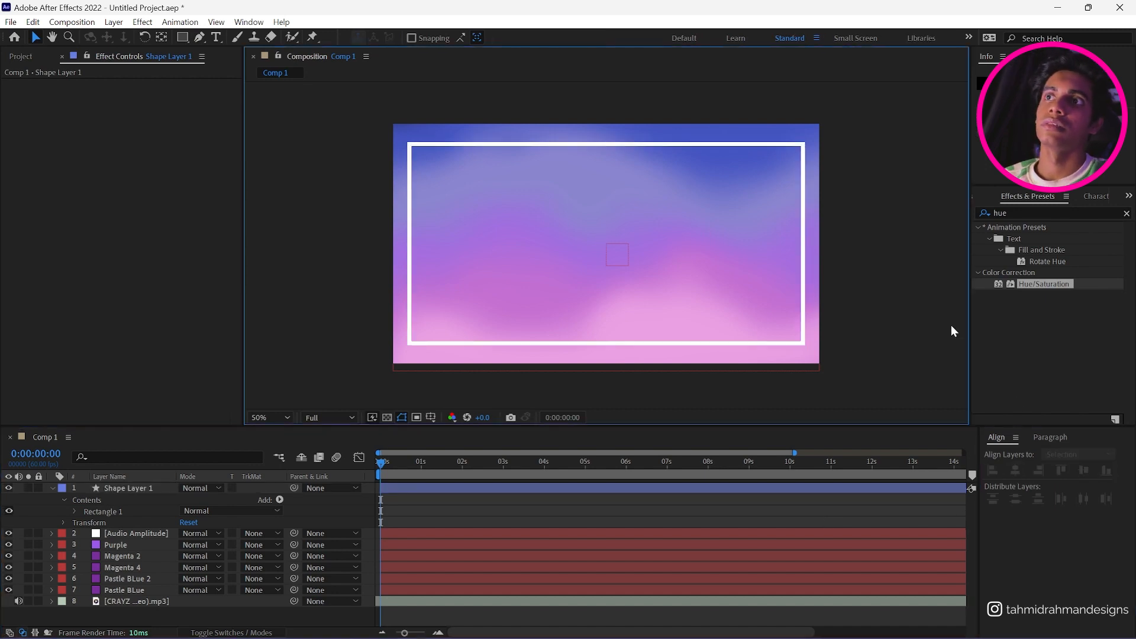
click(345, 476)
key(space)
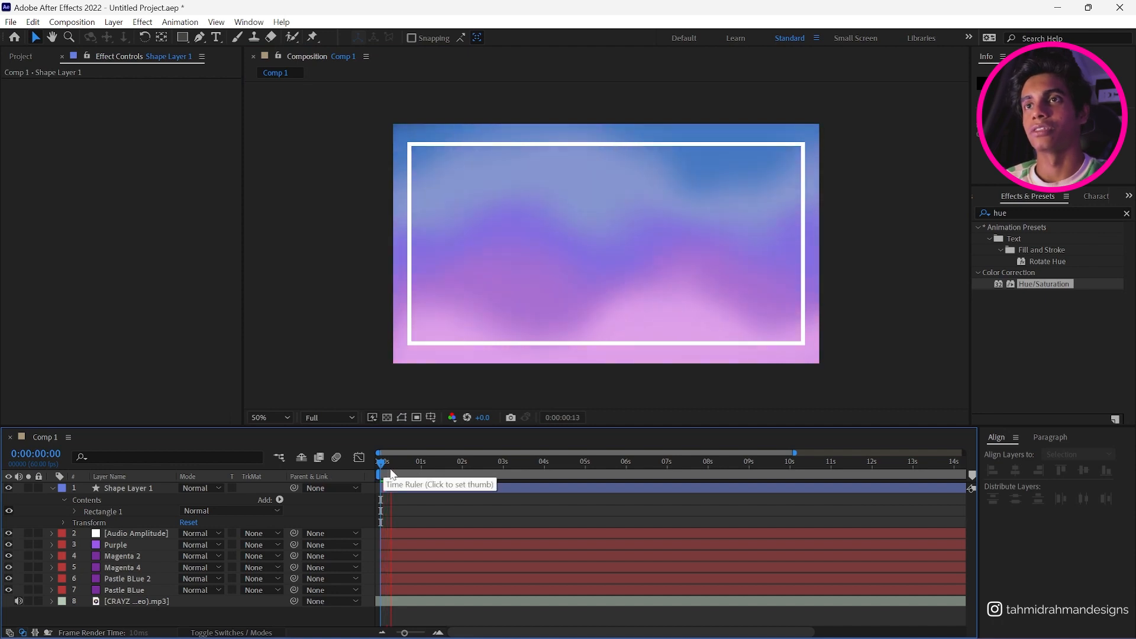
Step: Stop the preview, collapse Shape Layer 1, and add logo.png to Comp 1 as the topmost layer
key(space)
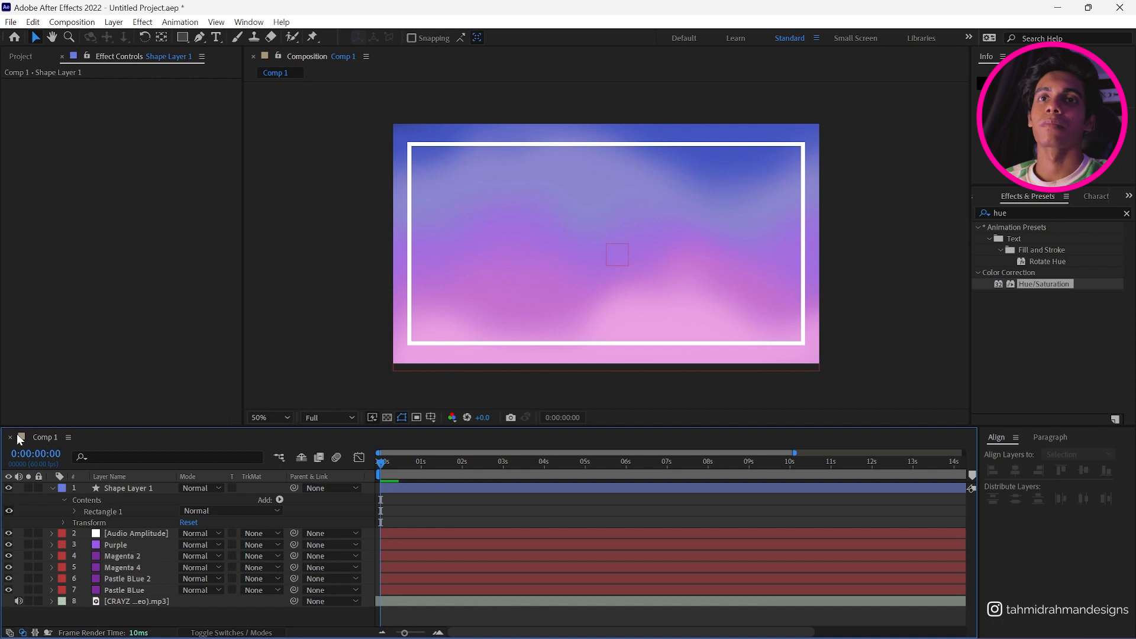
click(22, 56)
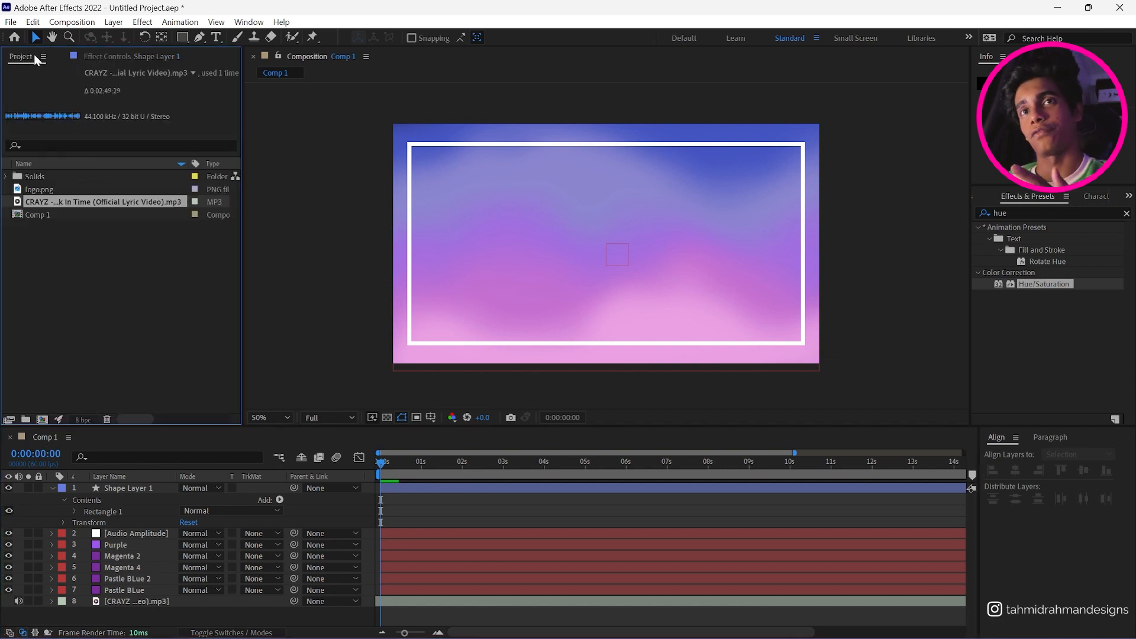
click(52, 488)
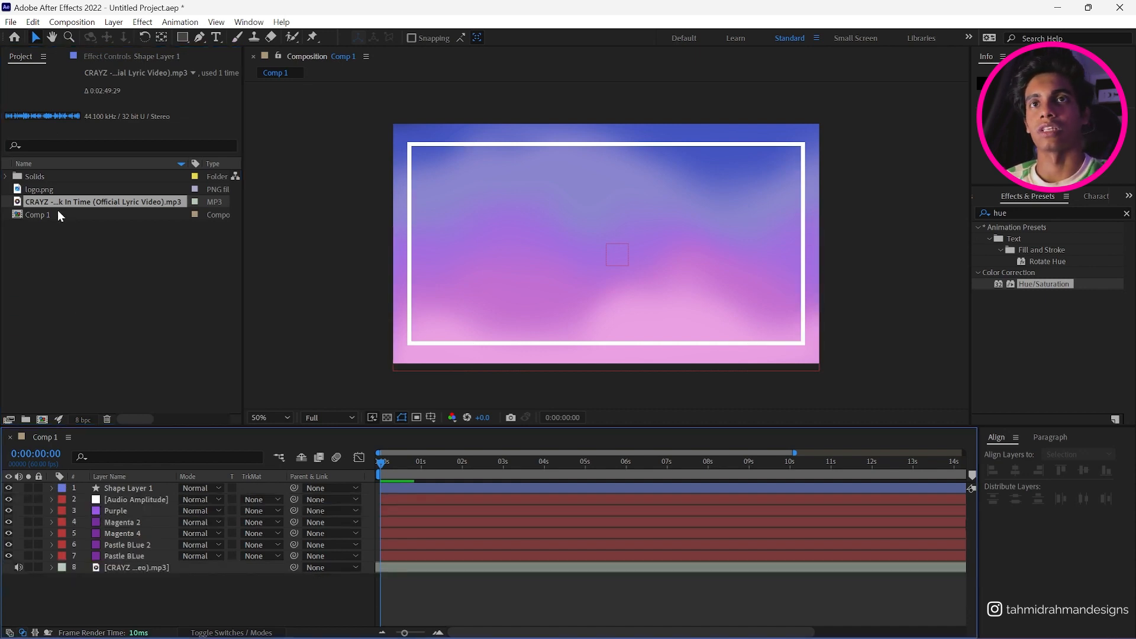
click(45, 187)
drag(37, 188, 126, 484)
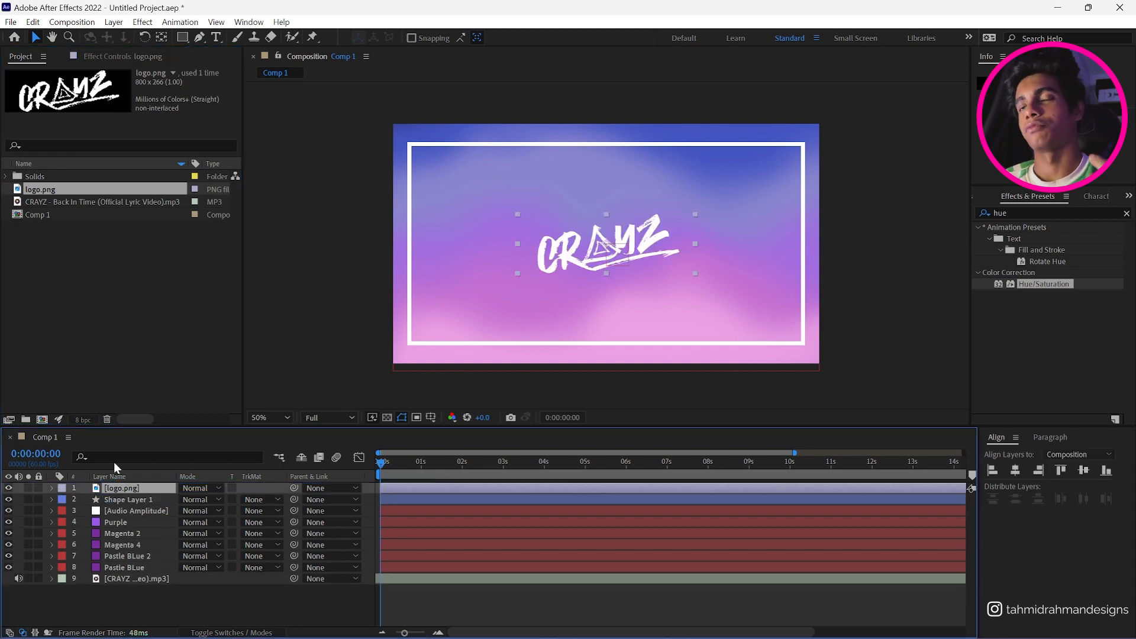
Step: Set the logo.png layer's Scale to 80% and collapse its properties
key(s)
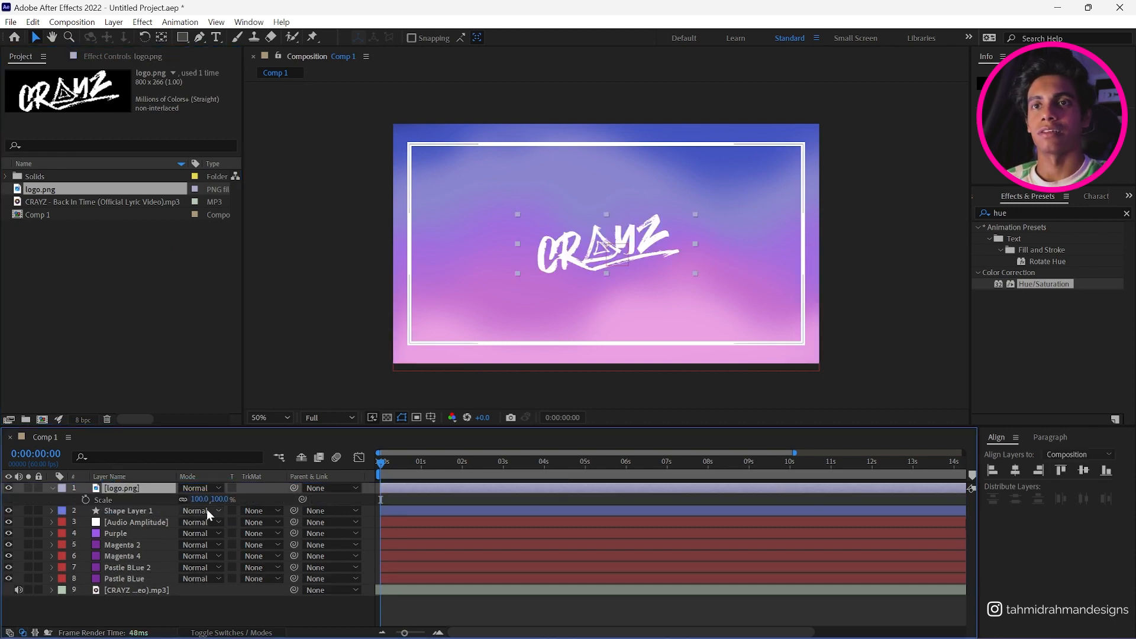
drag(205, 500, 195, 504)
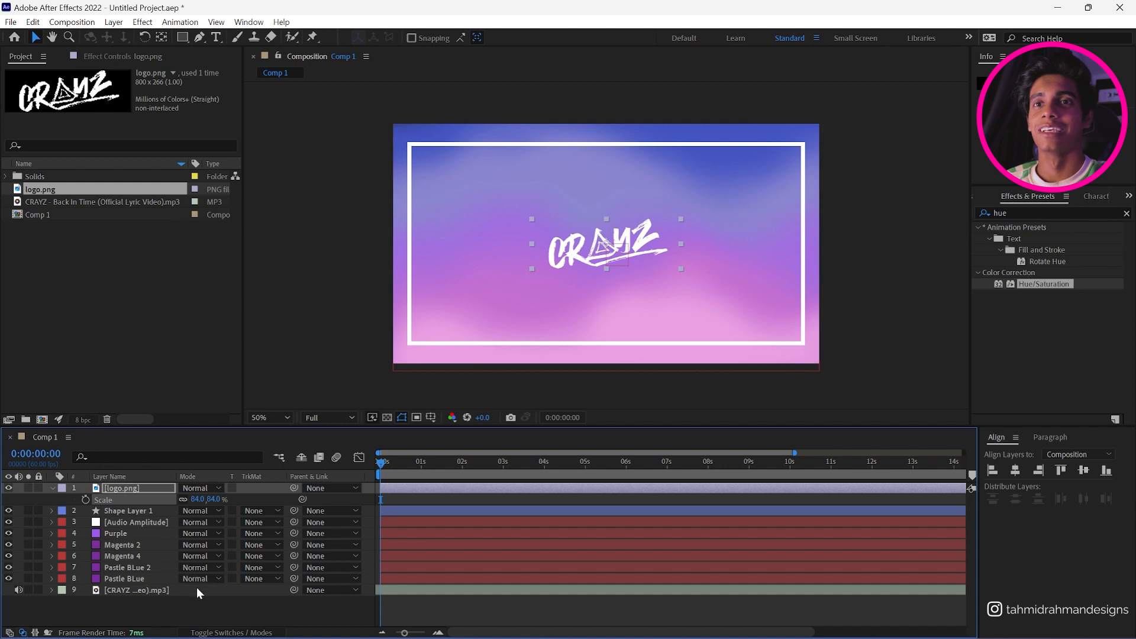
click(195, 499)
text(80)
key(Return)
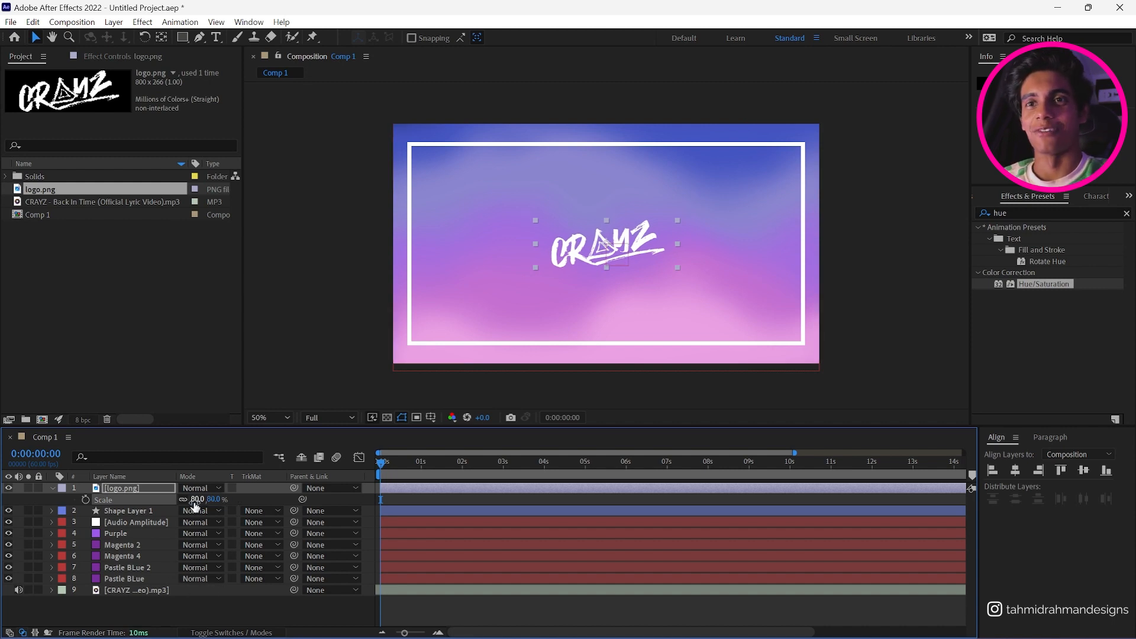
click(218, 608)
click(53, 488)
click(53, 488)
click(53, 488)
click(110, 490)
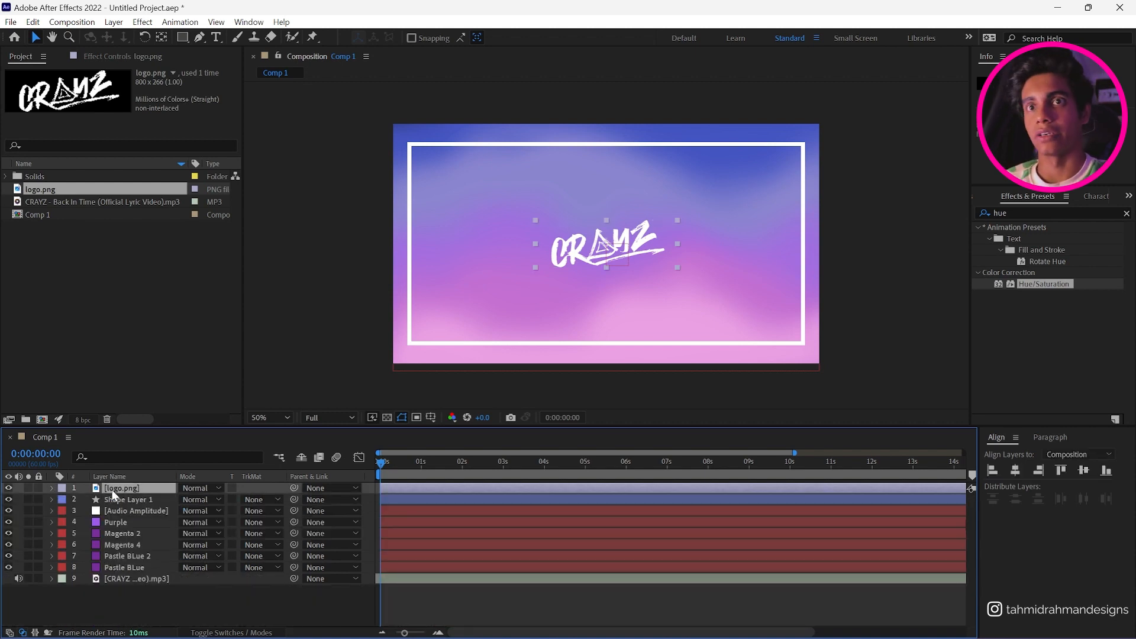
key(s)
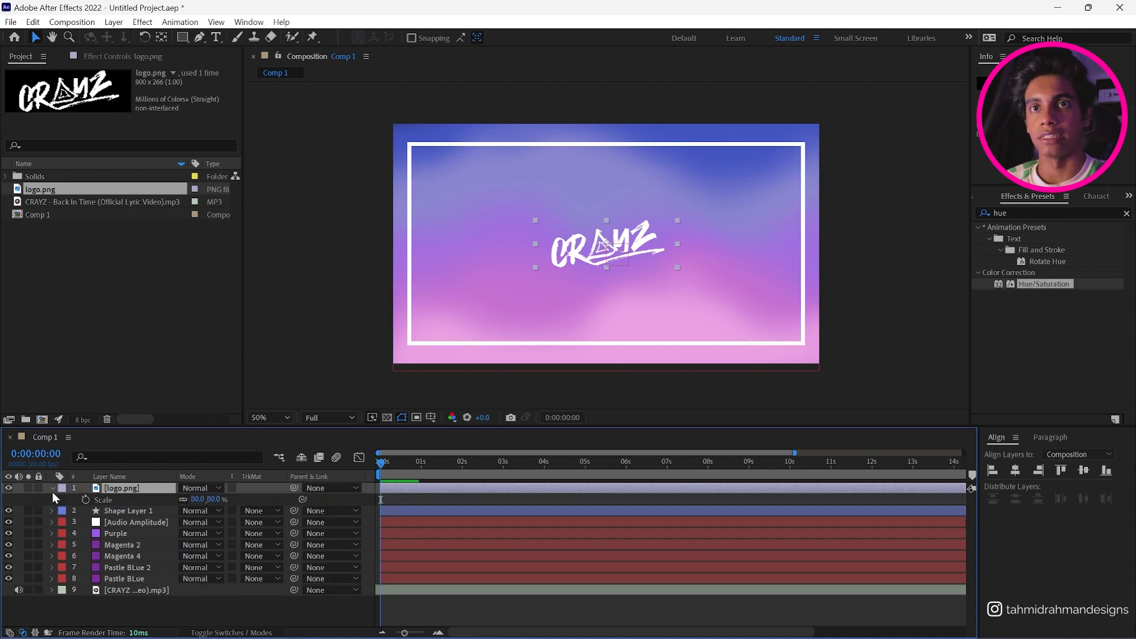
click(52, 490)
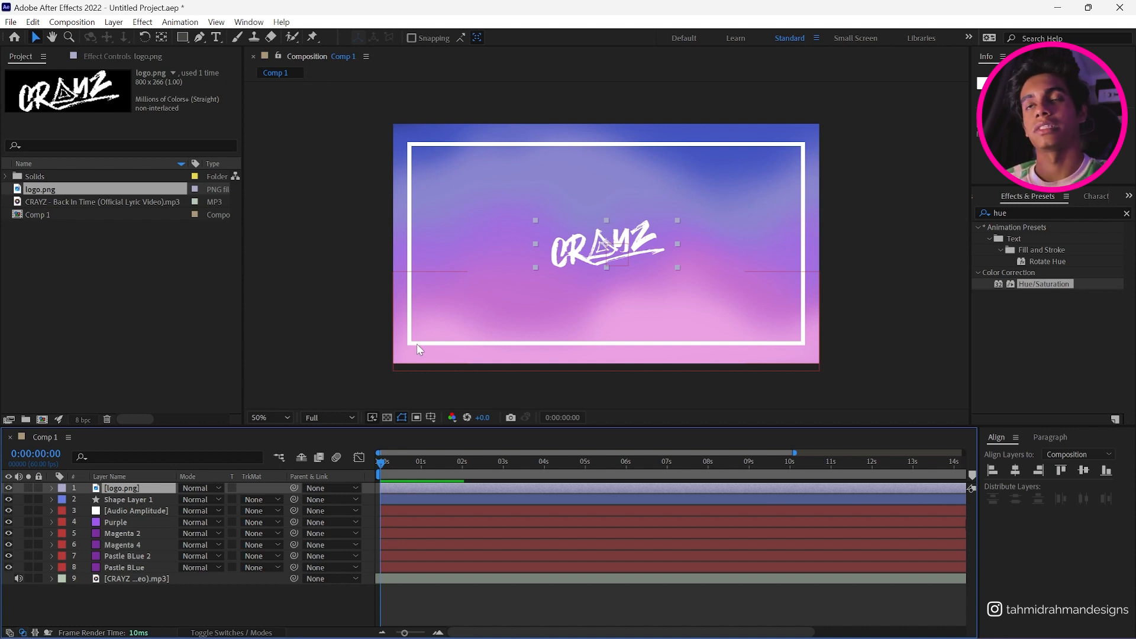
Step: Move the Audio Amplitude layer directly below logo.png and reveal the logo's Scale and the Both Channels Slider property
click(138, 499)
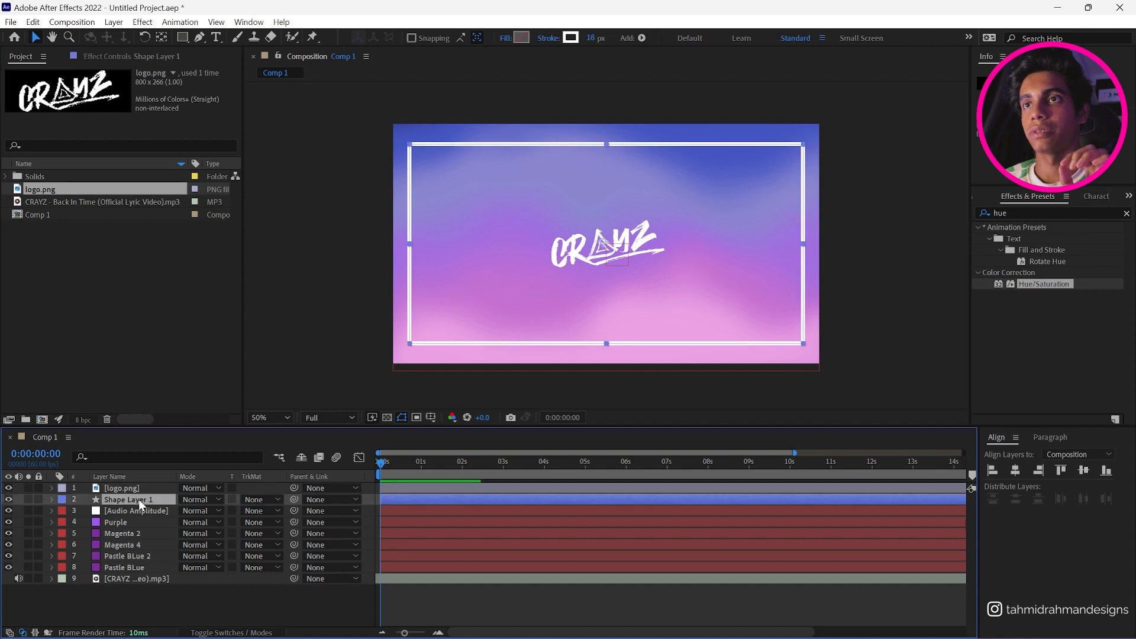
drag(136, 509, 136, 500)
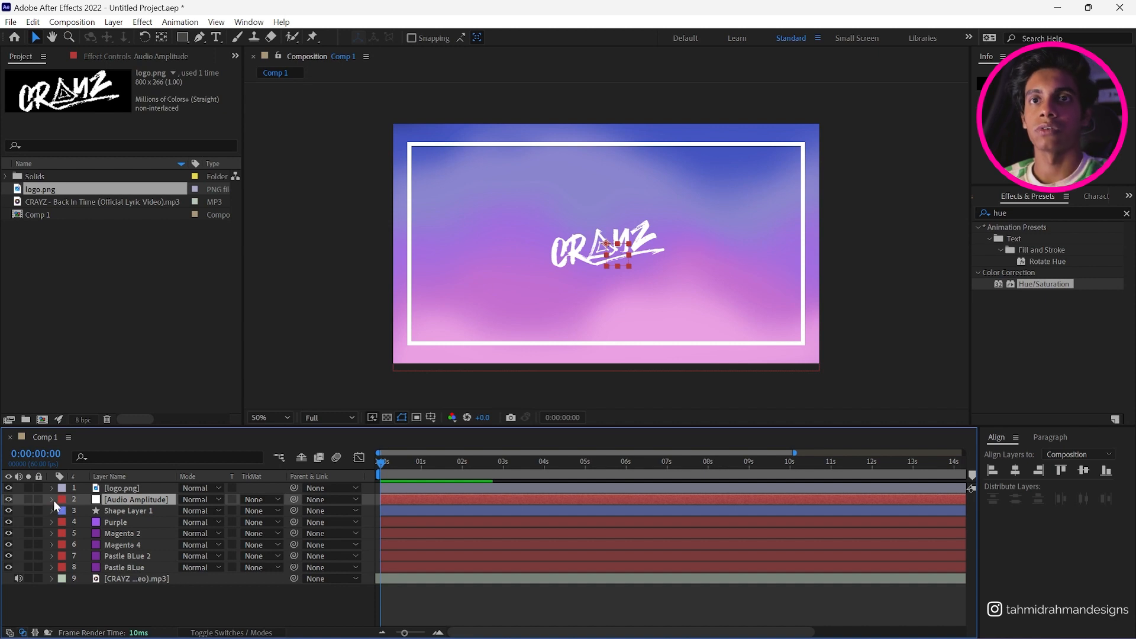
click(116, 488)
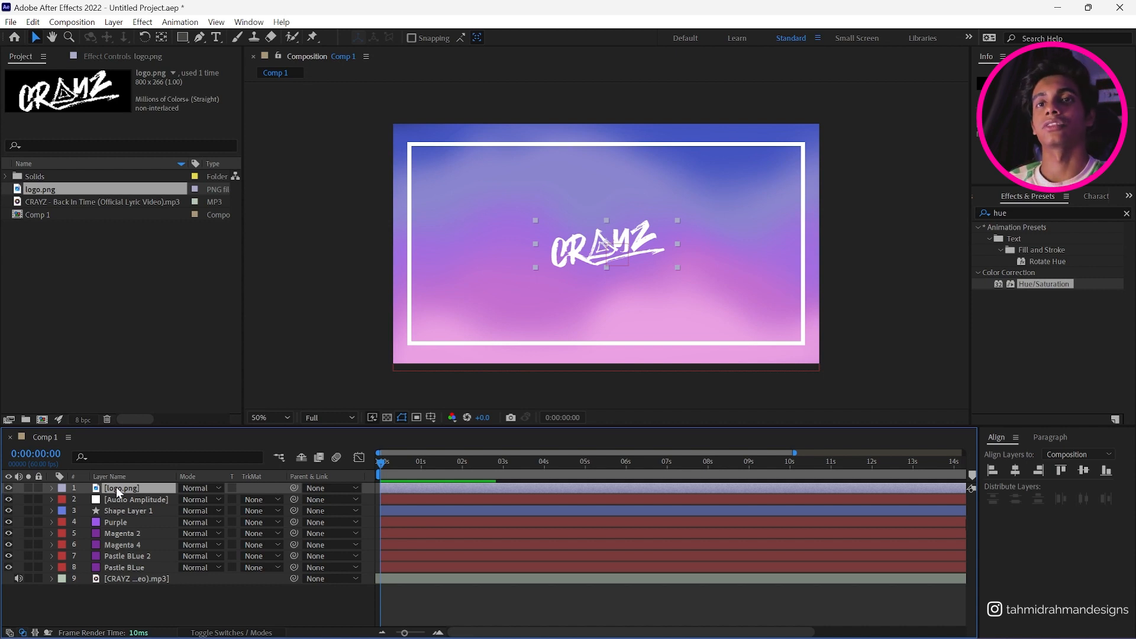
key(s)
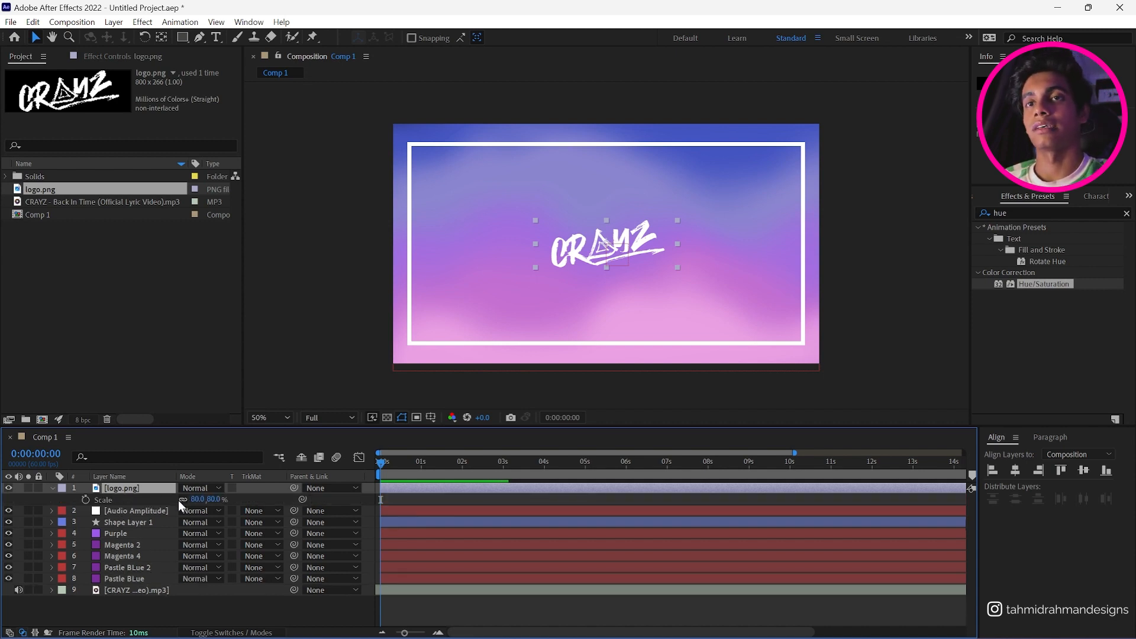
drag(204, 499, 219, 502)
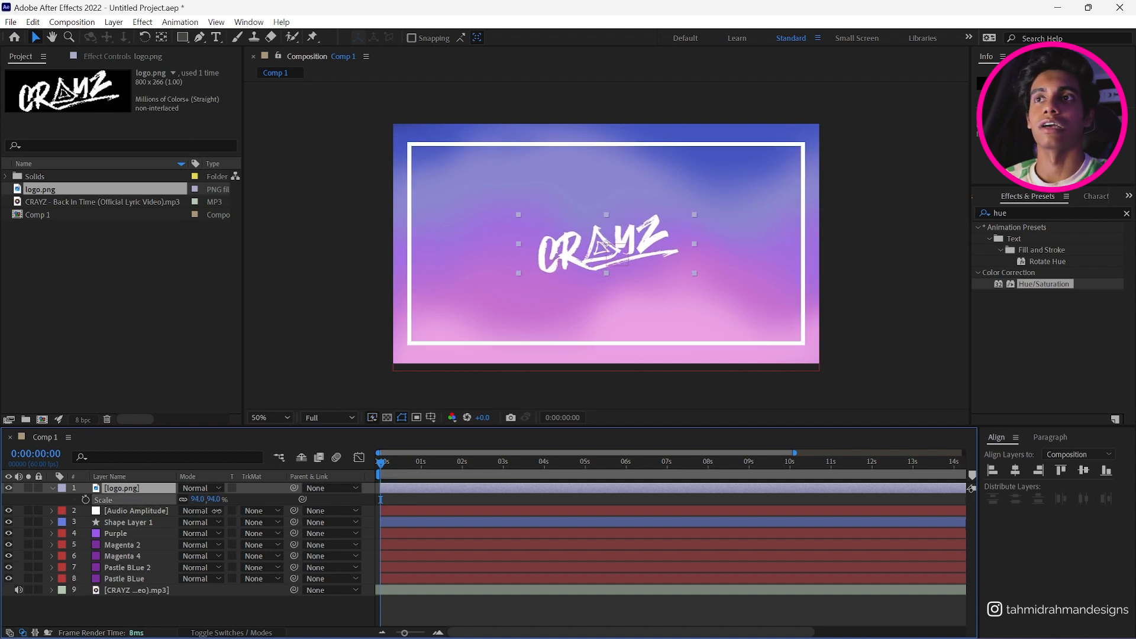
key(ctrl+z)
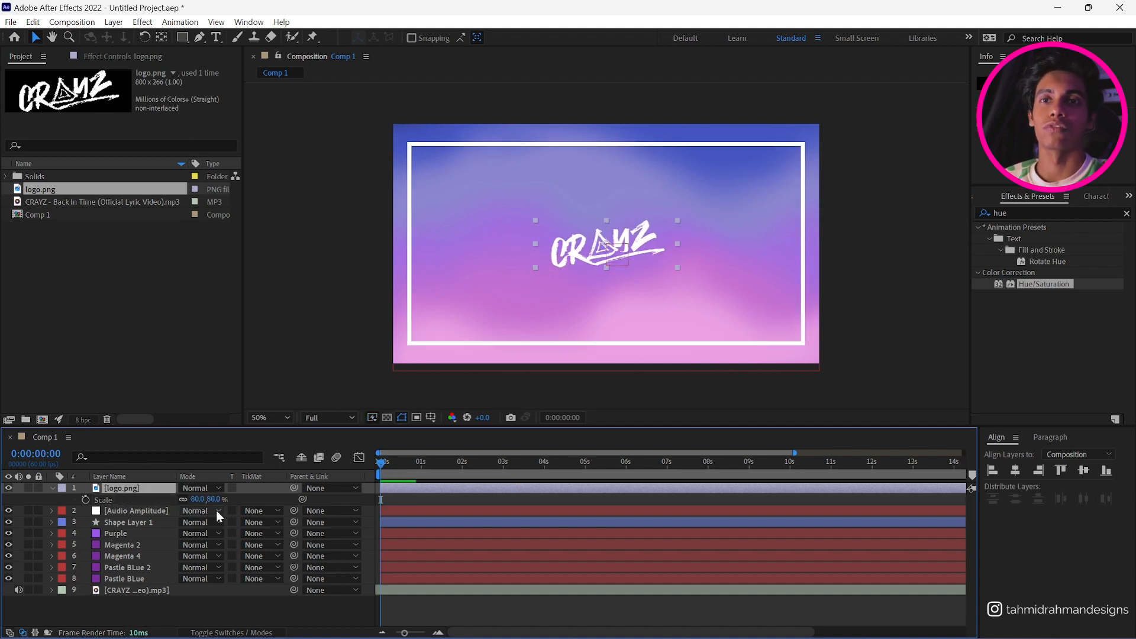
click(51, 512)
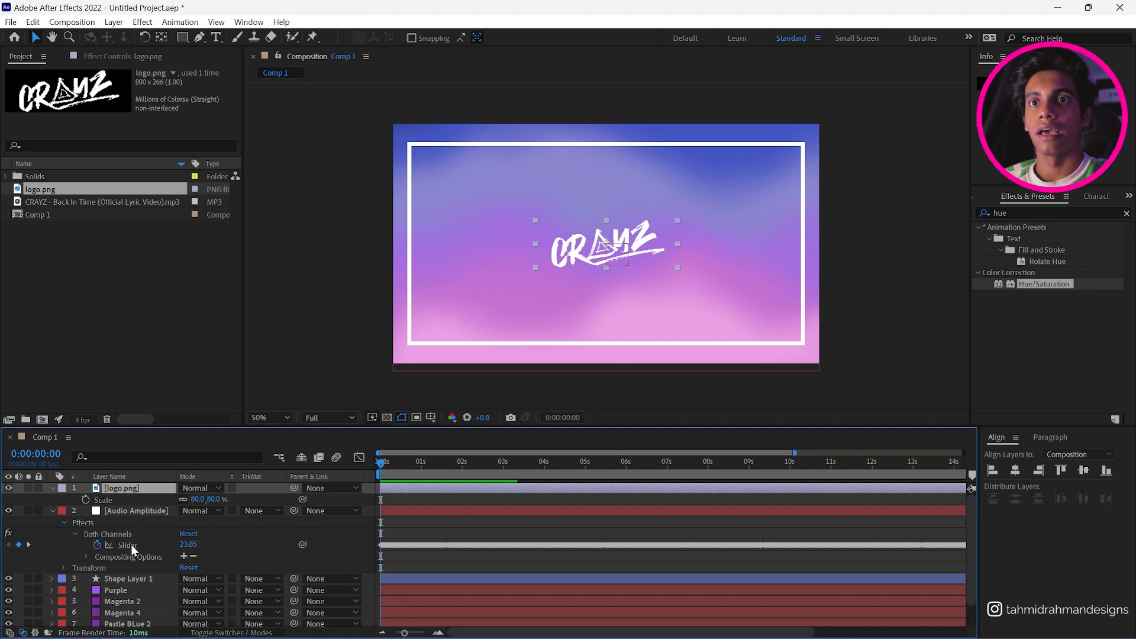
Step: Try to paste the Both Channels Slider keyframes from roughly the first five seconds onto the logo's Scale property
click(331, 544)
click(152, 488)
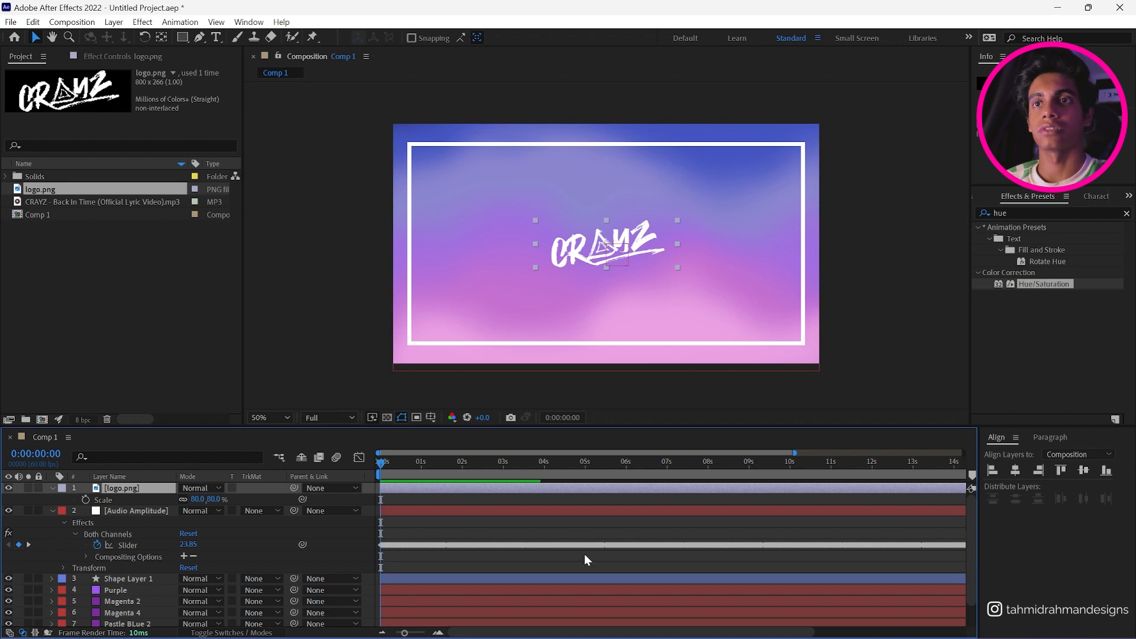
click(576, 544)
drag(614, 544, 473, 562)
drag(592, 531, 378, 554)
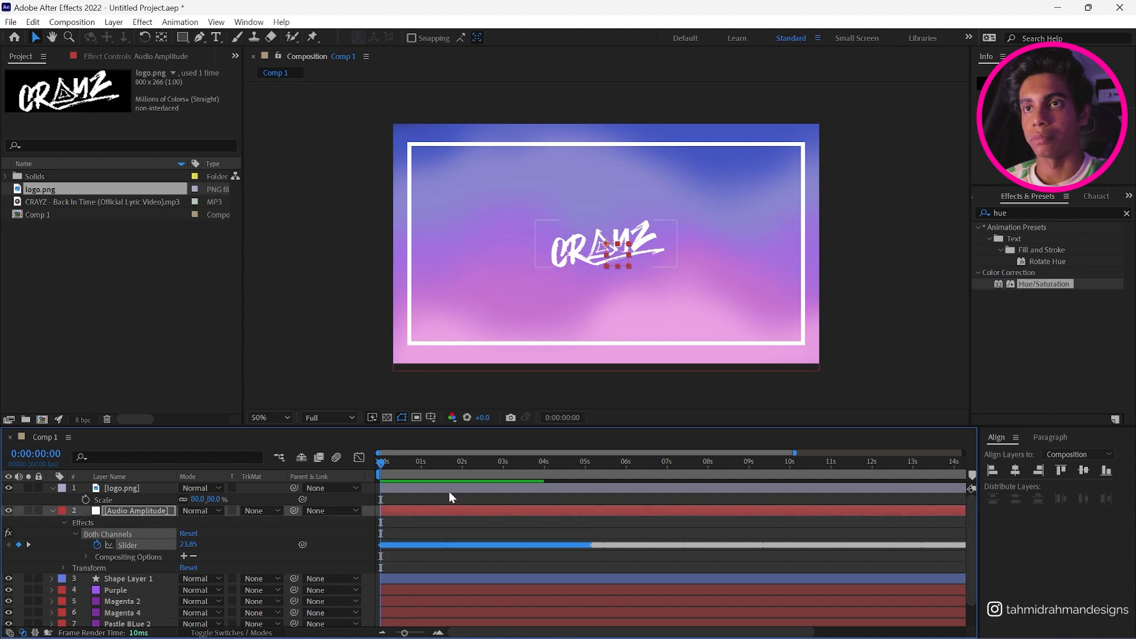
click(448, 491)
click(116, 498)
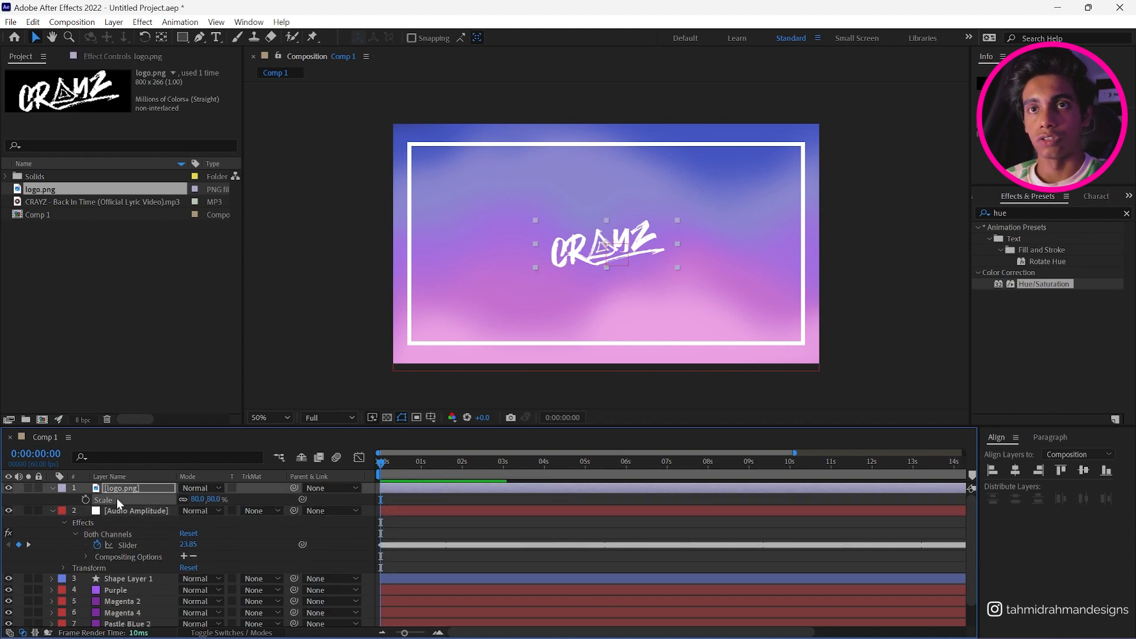
key(ctrl+v)
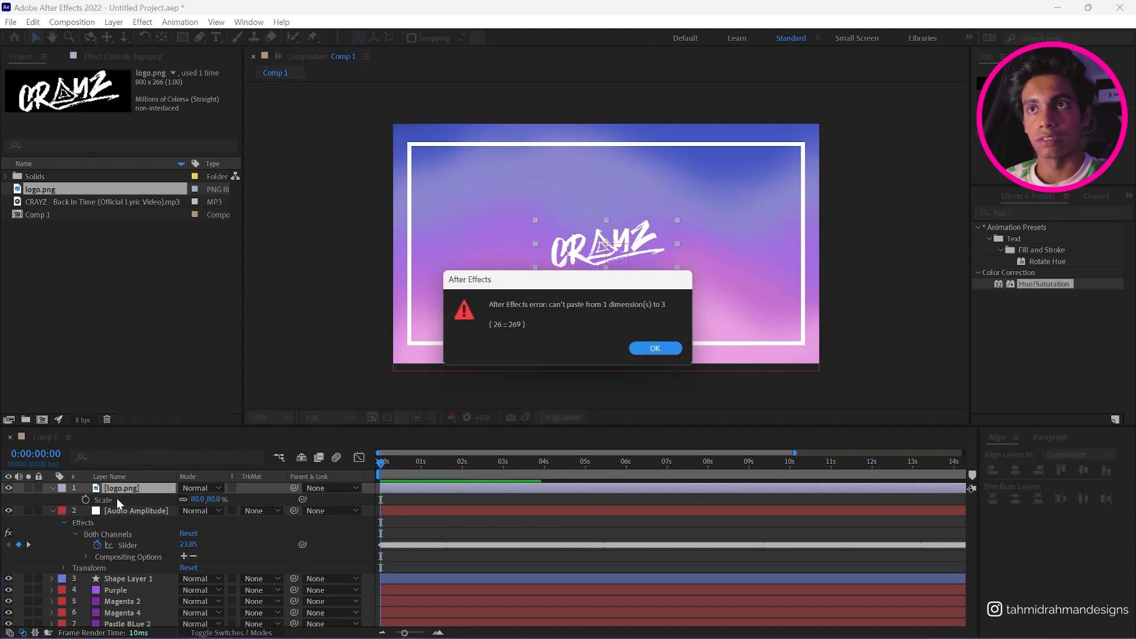
click(648, 343)
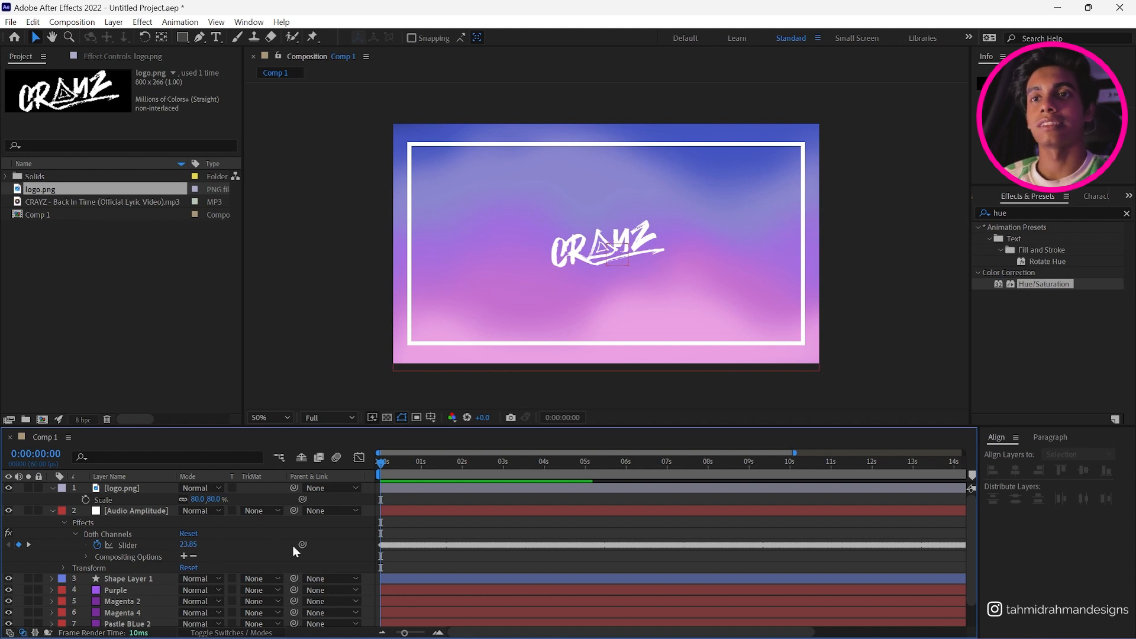
Step: Try linking the logo's Scale property directly to the Audio Amplitude layer's Both Channels Slider, and undo the link
click(119, 495)
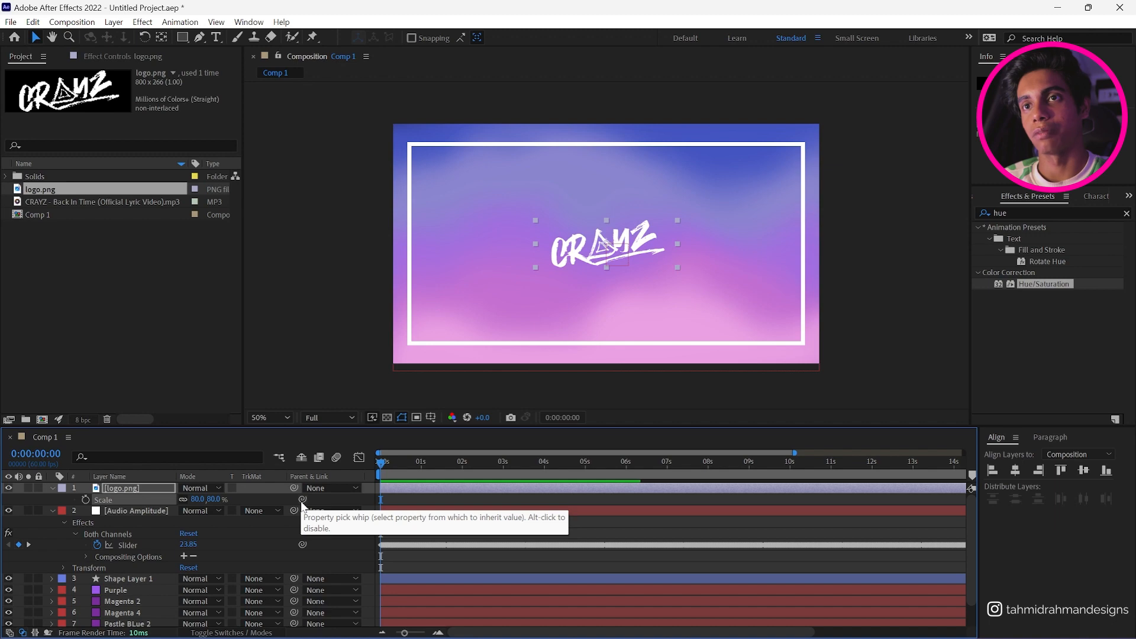
drag(301, 502, 146, 546)
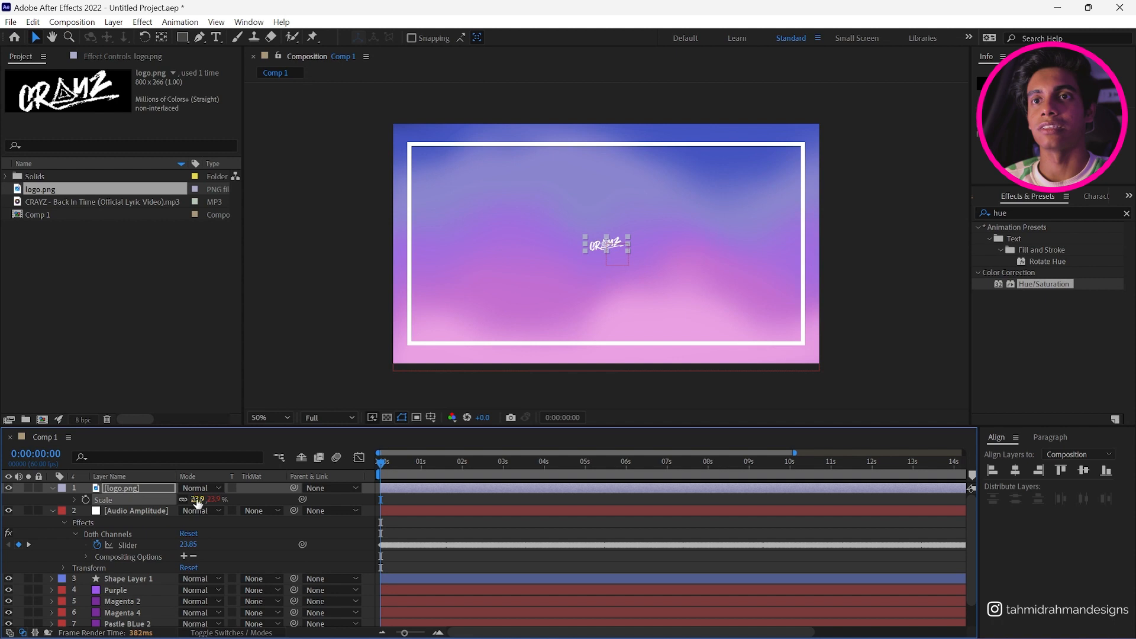
drag(396, 463, 390, 485)
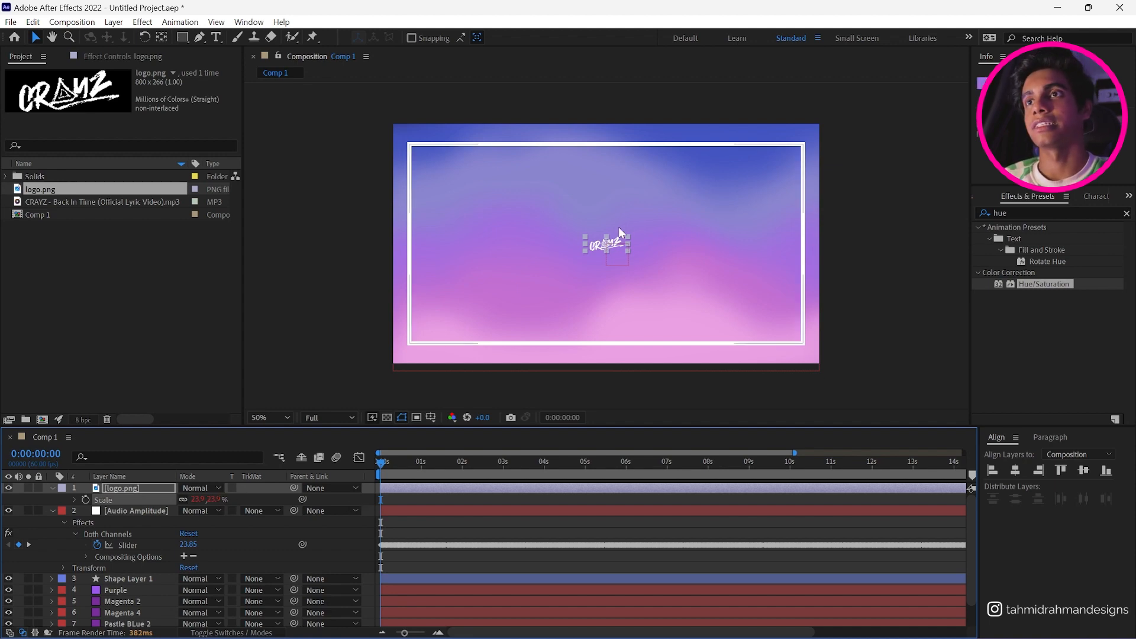
key(ctrl+z)
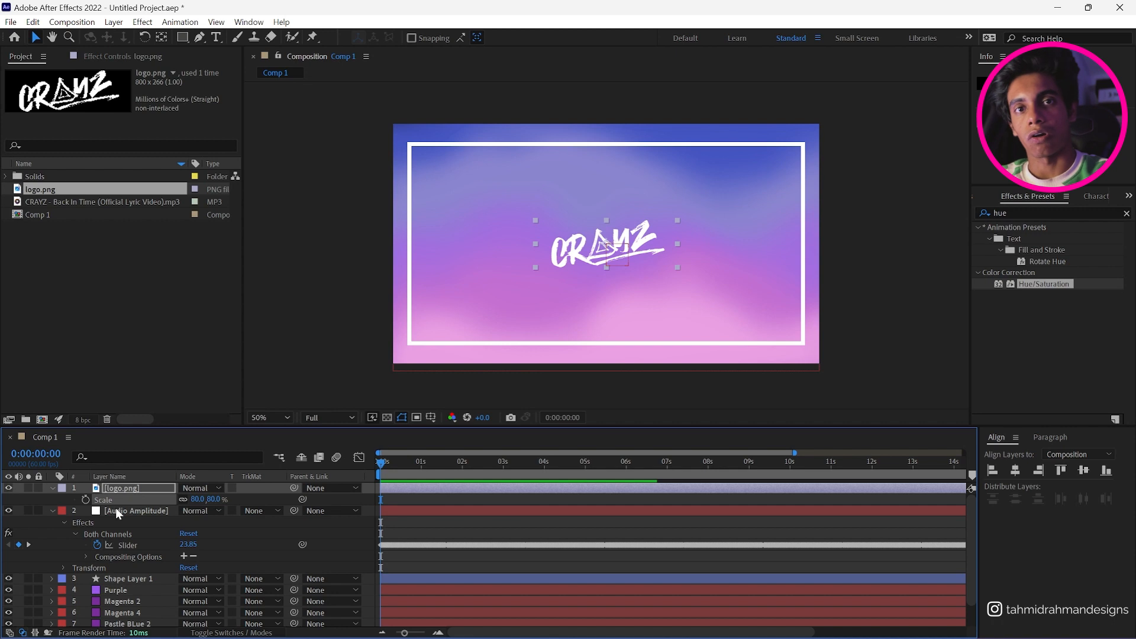
Step: Add an expression to the logo's Scale that links it to Audio Amplitude's Both Channels Slider and returns [temp, temp] + [80,80]
alt+click(85, 500)
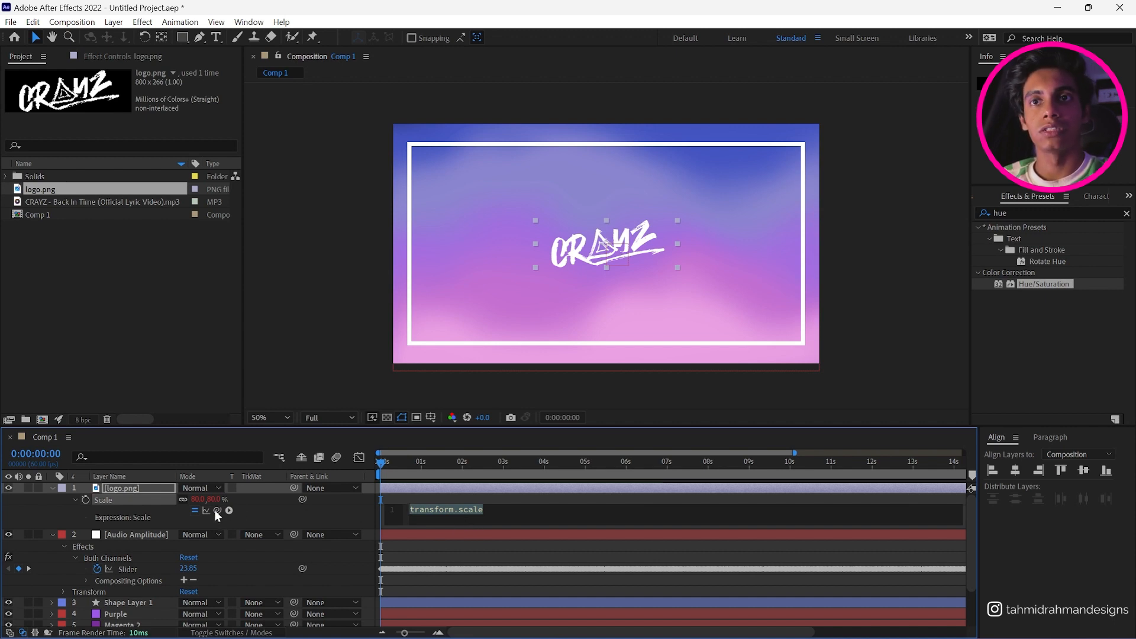
drag(183, 541, 129, 566)
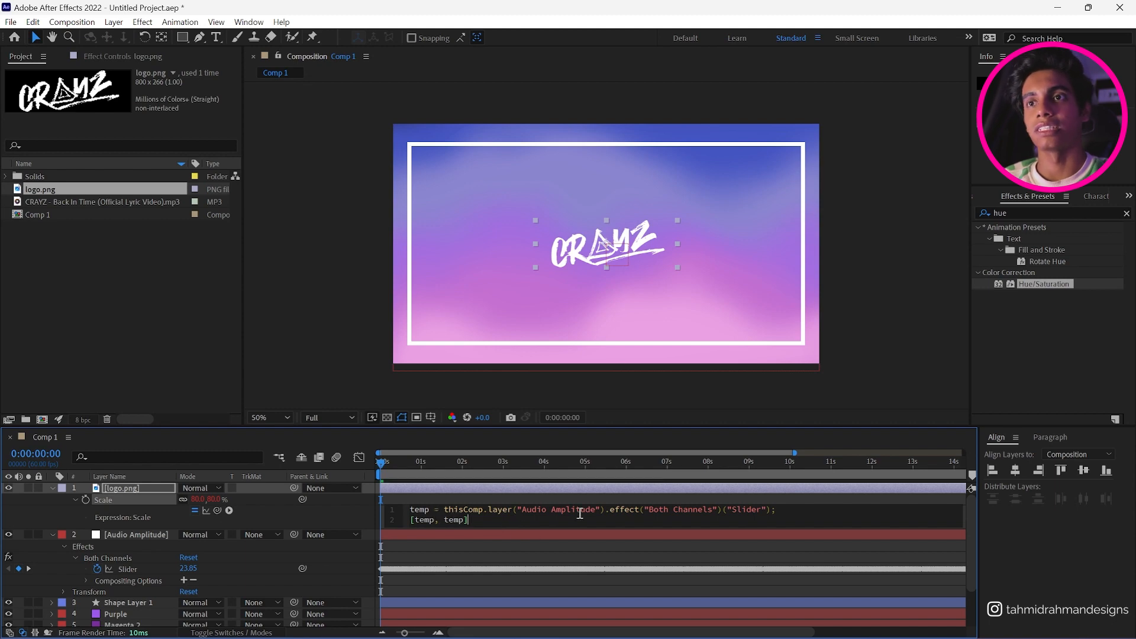
click(535, 521)
text(+)
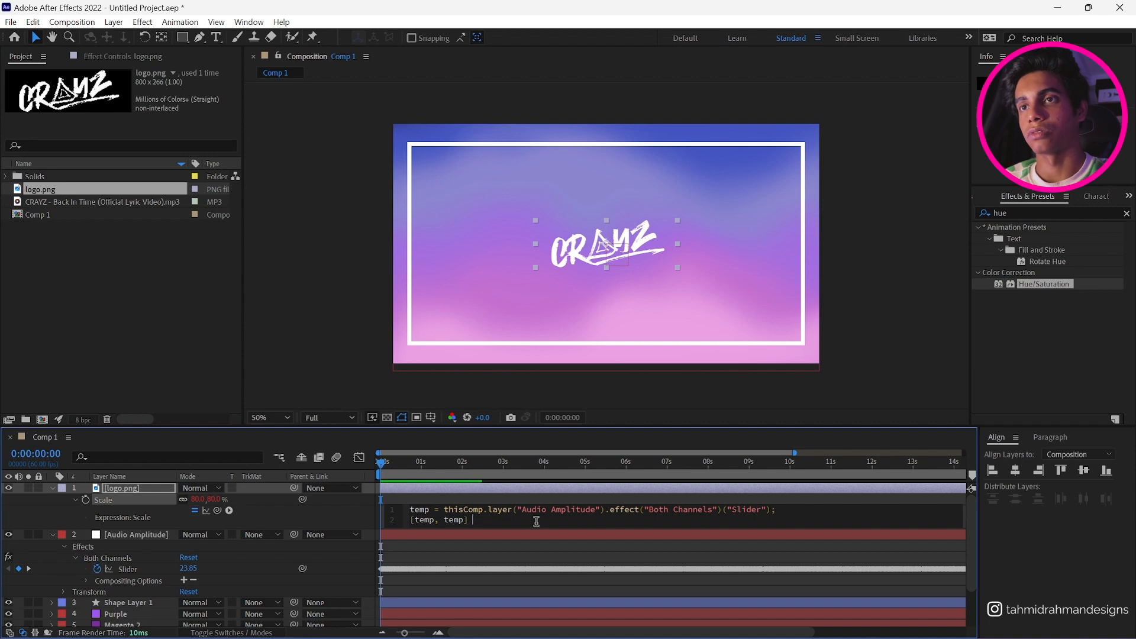
text(+)
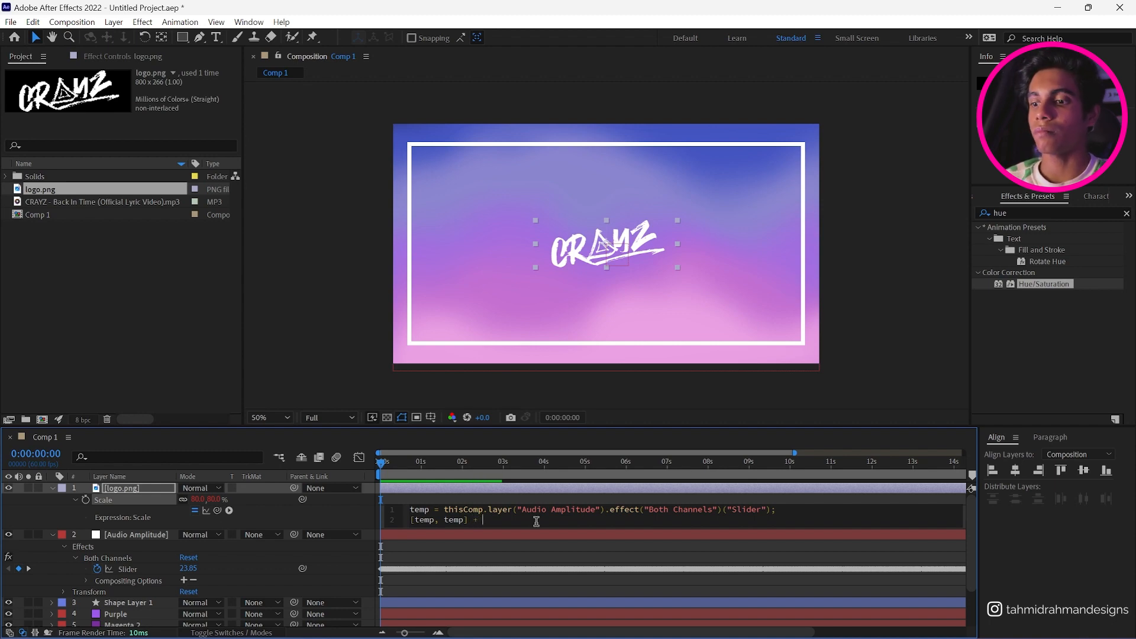
text([)
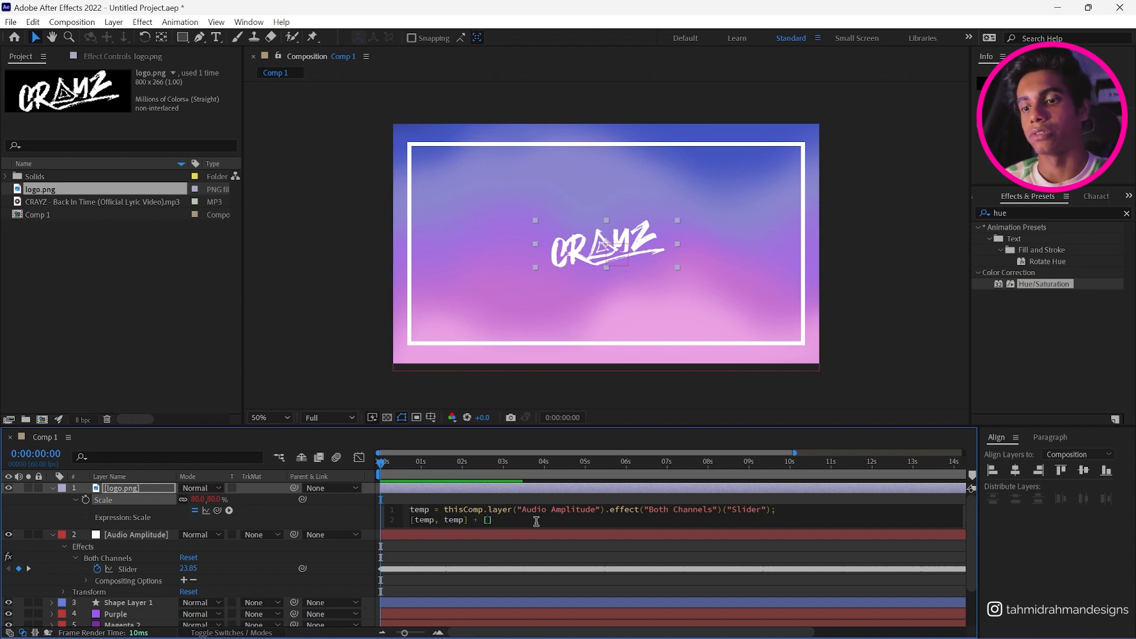
text(80,)
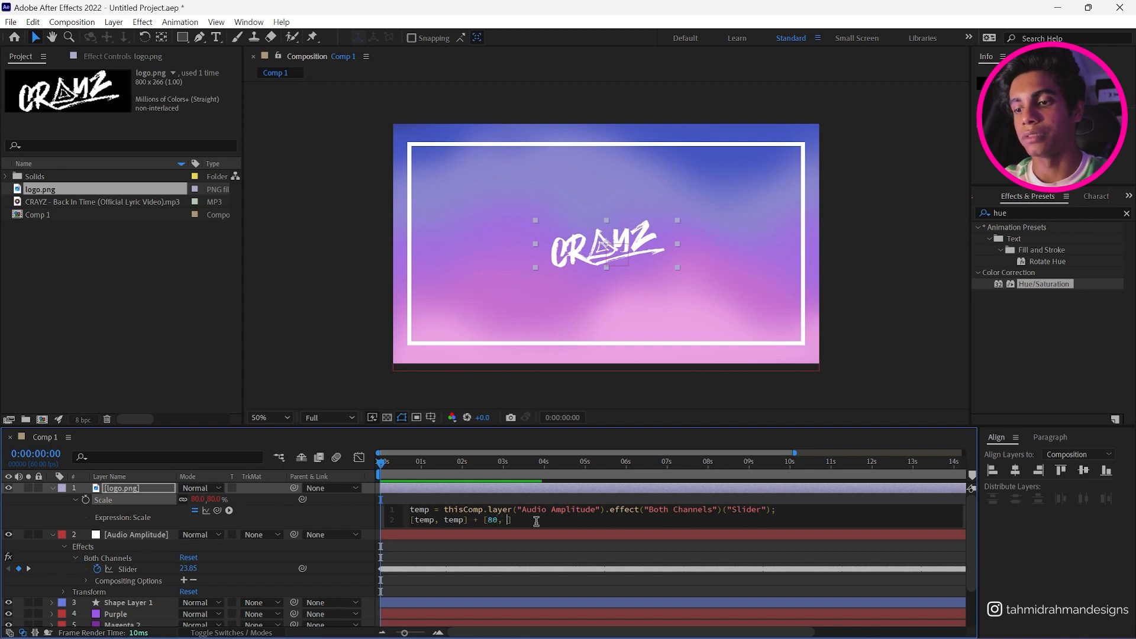
key(BackSpace)
text(80)
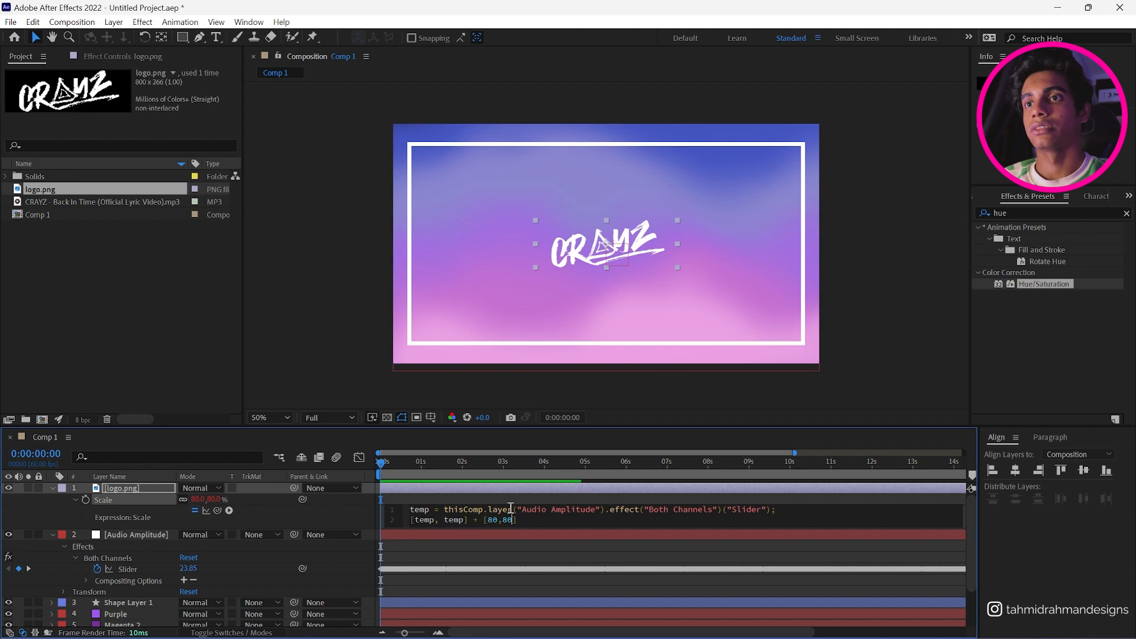
click(508, 557)
click(507, 487)
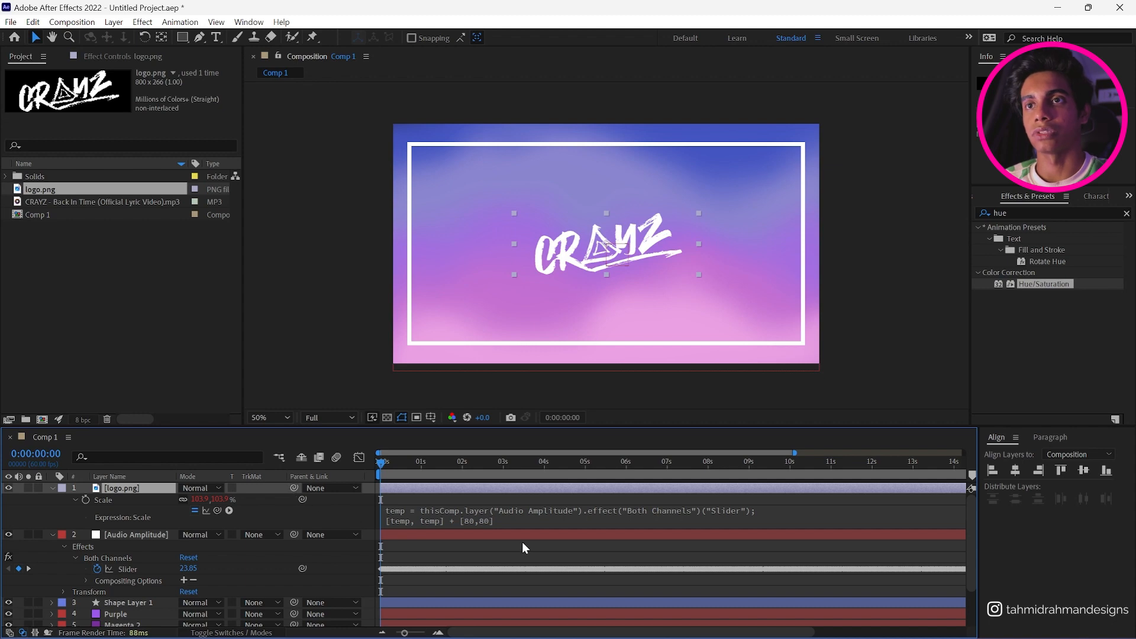
Step: Change the offset in the logo's Scale expression to [60,60]
click(487, 524)
click(488, 520)
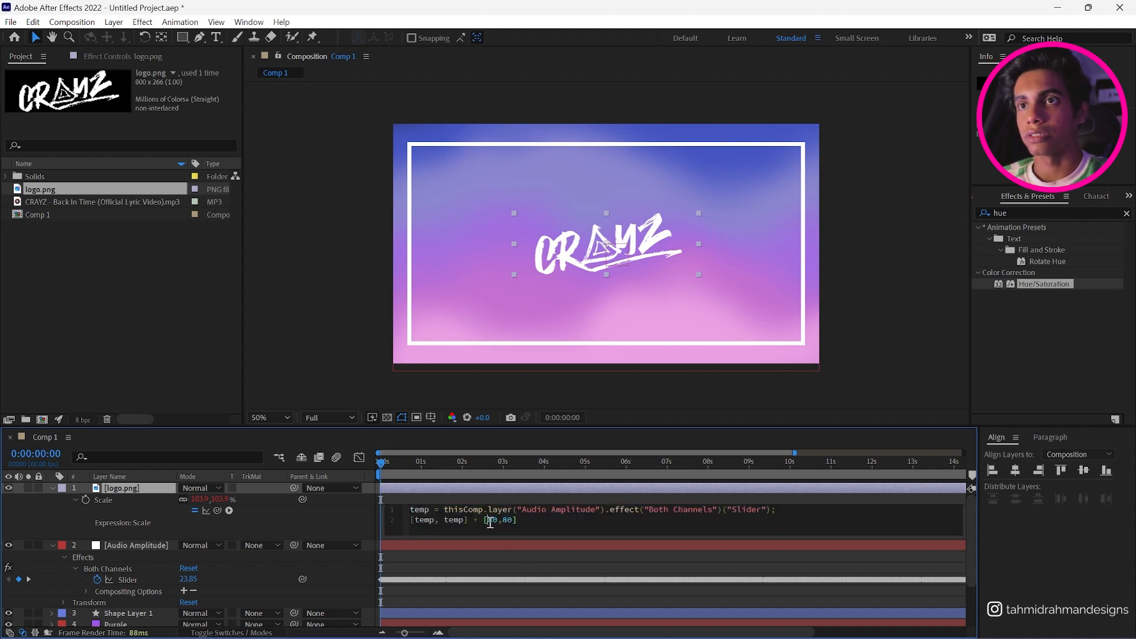
click(371, 467)
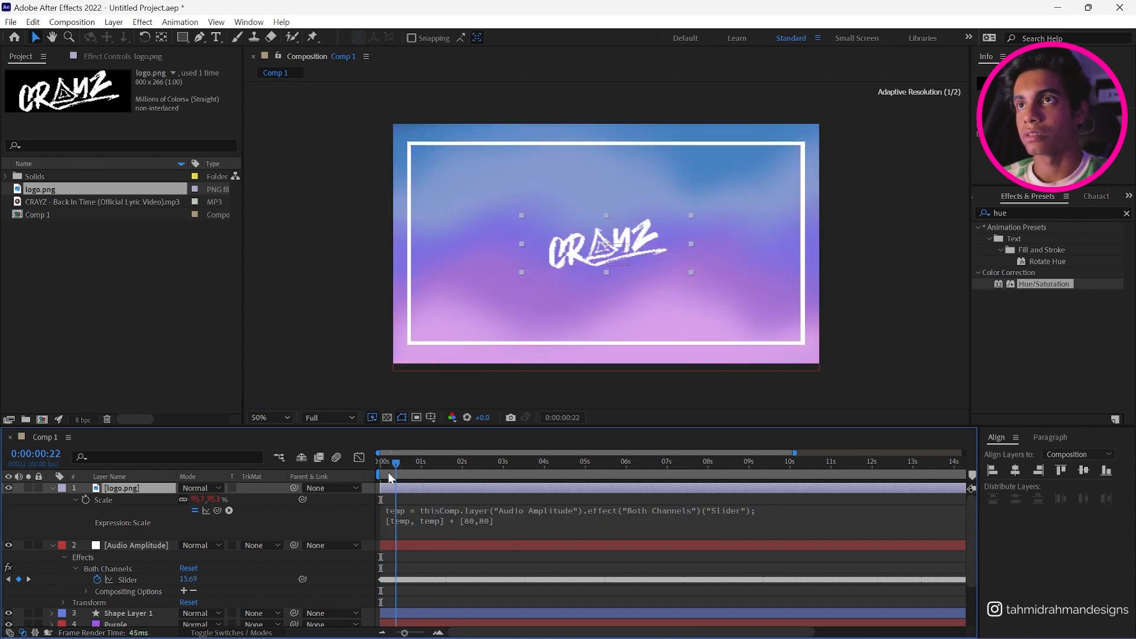
click(470, 523)
click(496, 520)
double_click(496, 520)
text(0,)
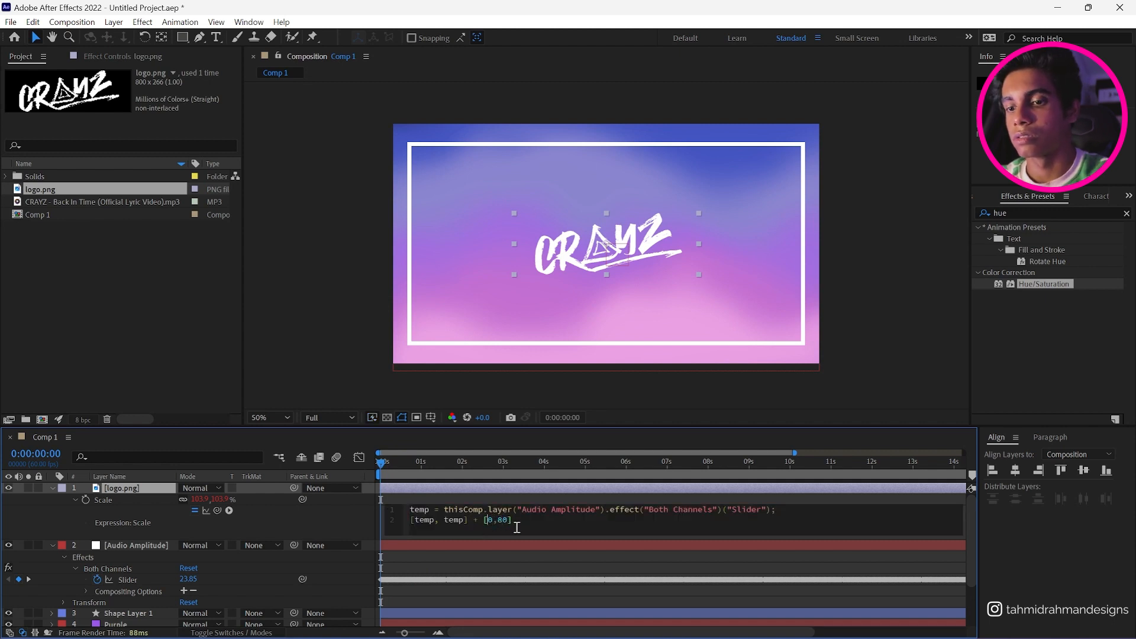
text(6)
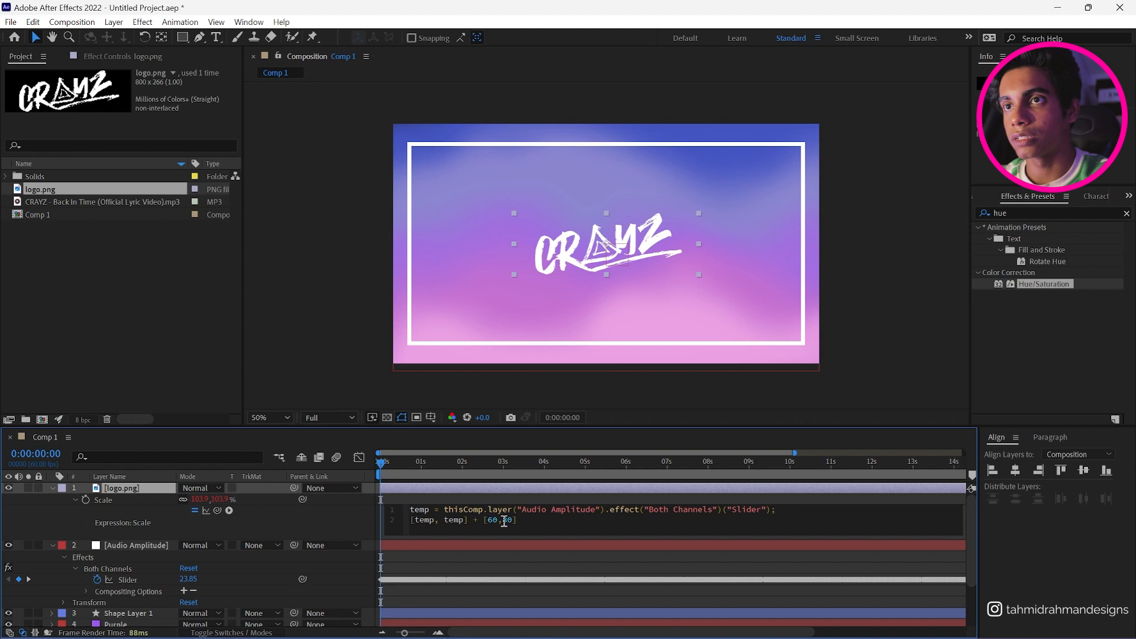
click(475, 572)
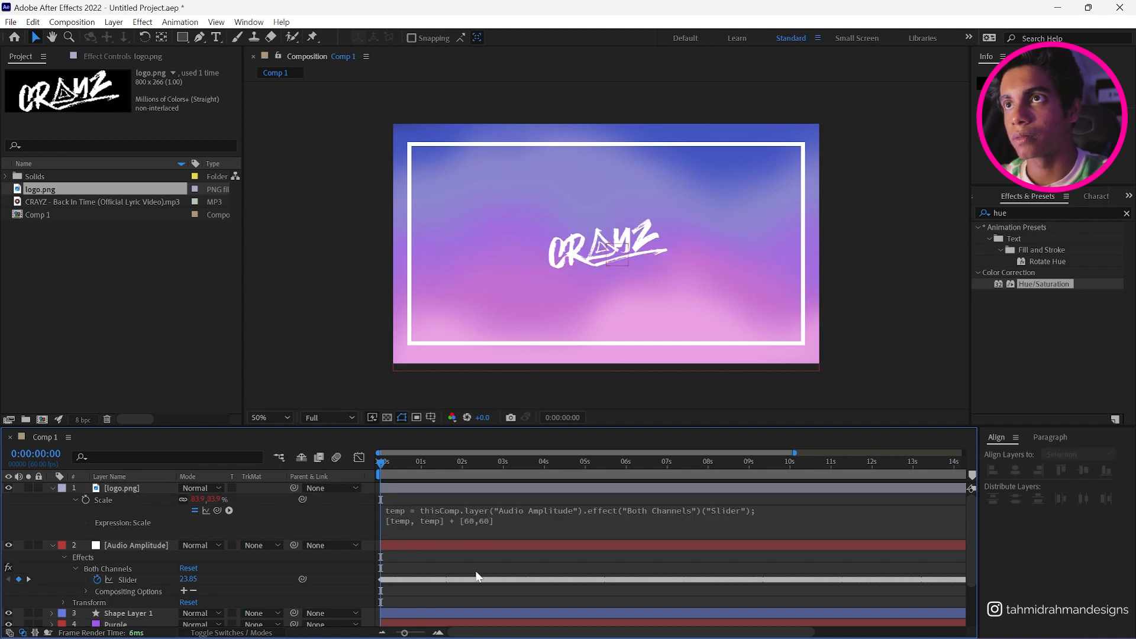
Step: Preview the logo's pulsing scale from the start of the composition, and dismiss the Windows storage notification
click(478, 487)
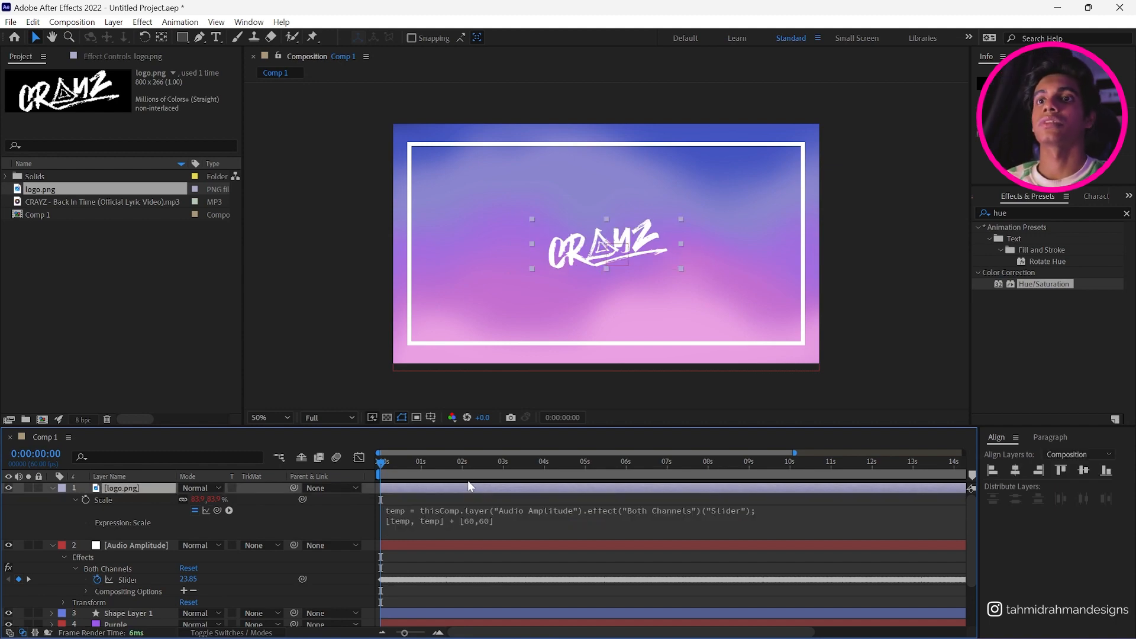
key(space)
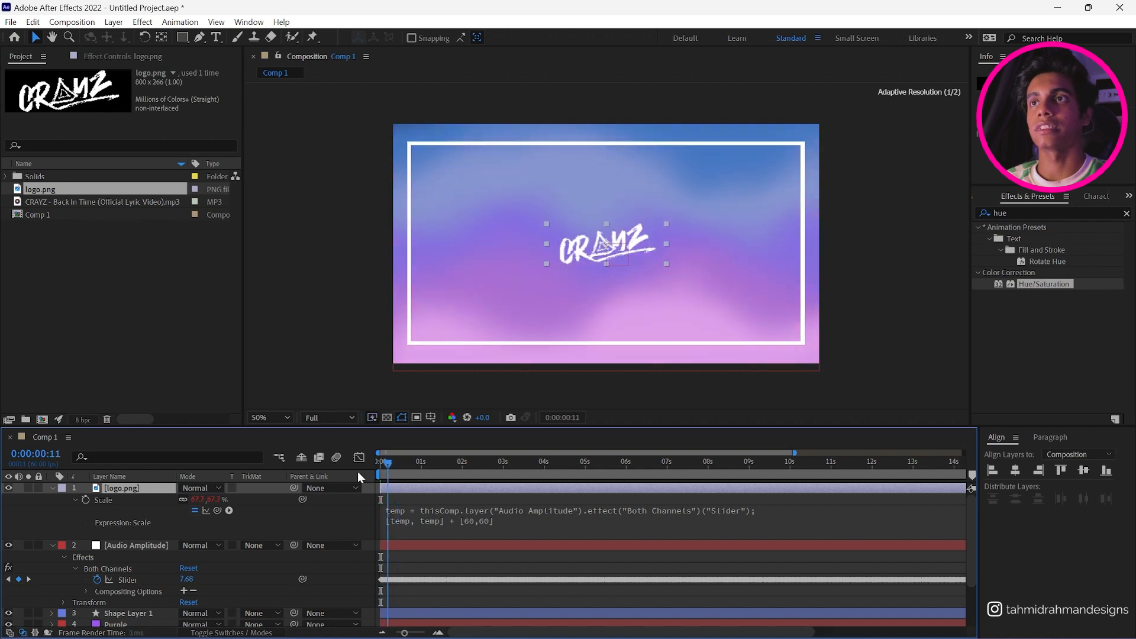
key(space)
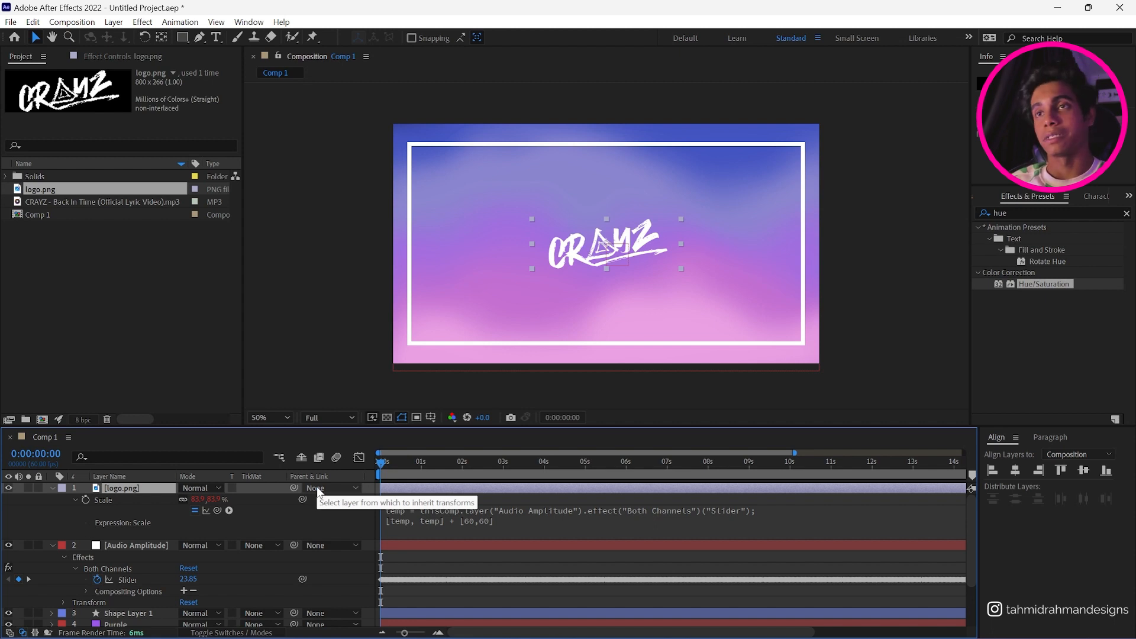
click(346, 380)
key(space)
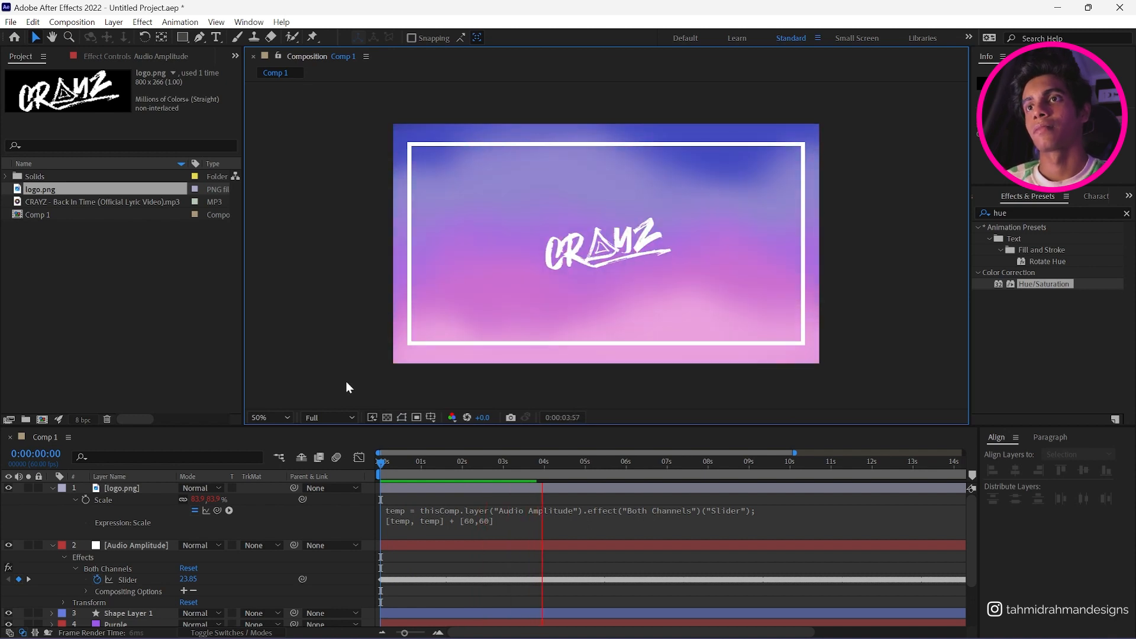
click(439, 474)
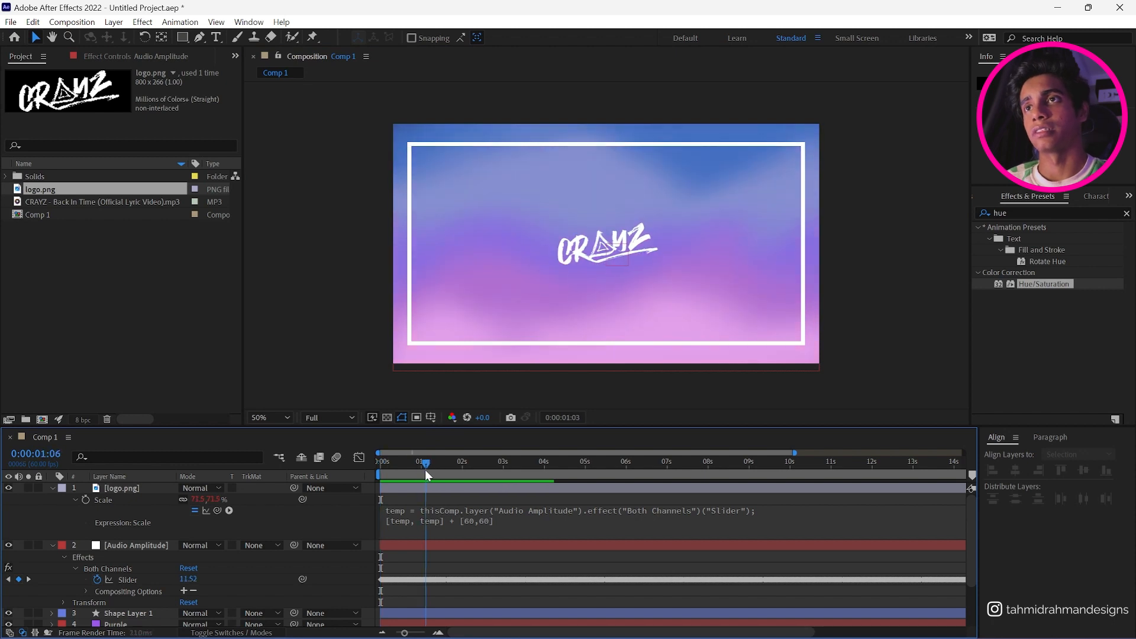
click(356, 492)
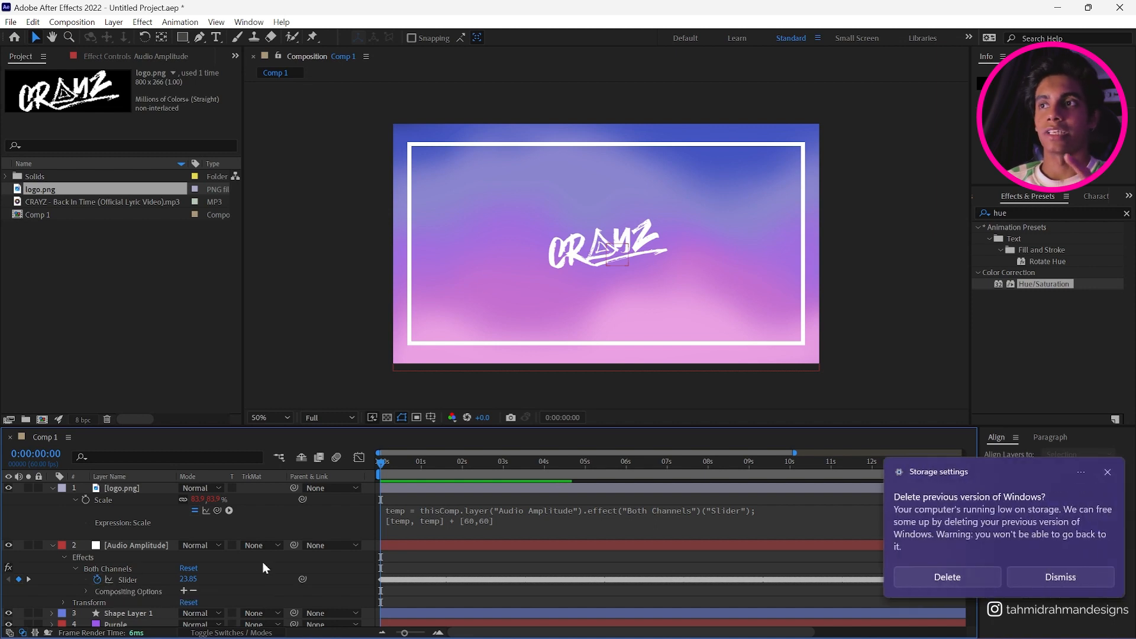
click(1108, 472)
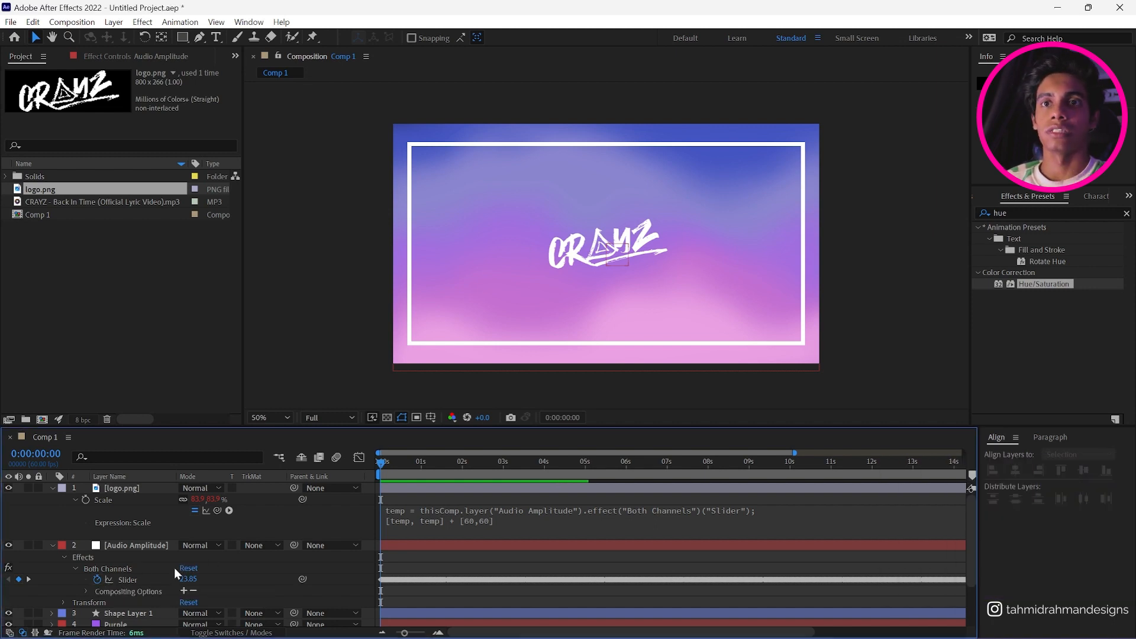
Step: Add an expression to Audio Amplitude's Both Channels Slider, replacing the default text with an ease function whose first argument is value
click(123, 579)
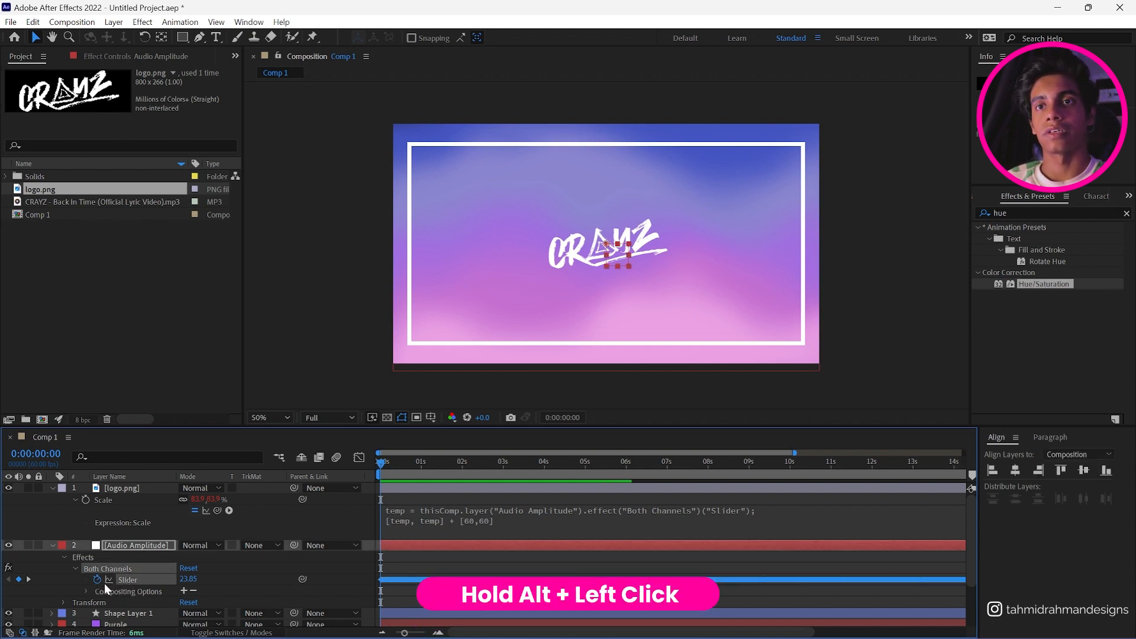
alt+click(97, 581)
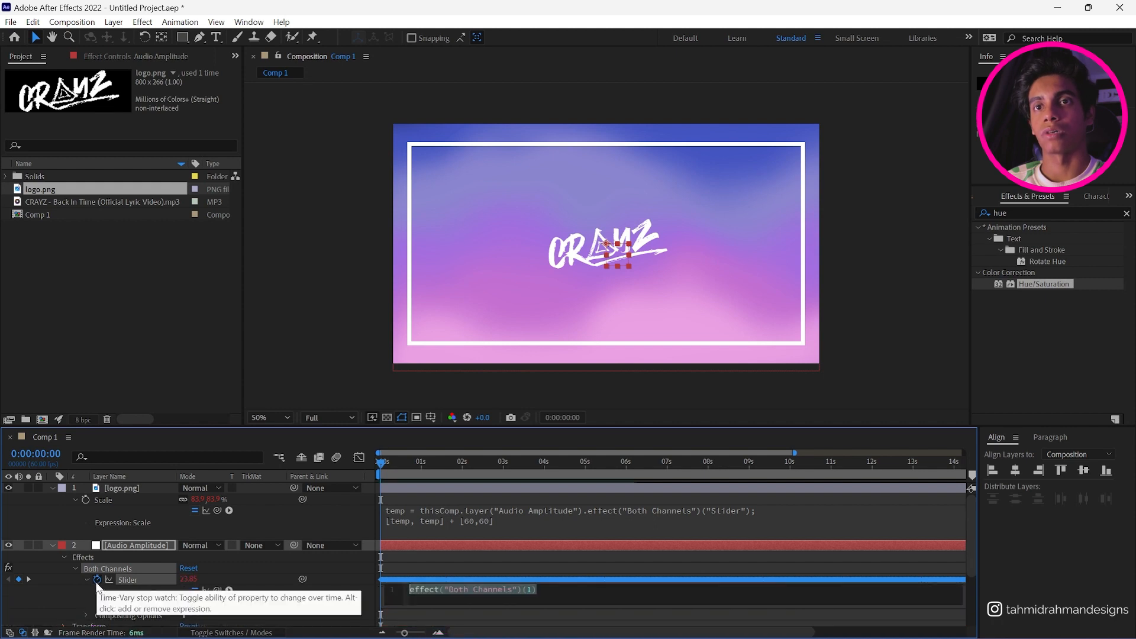
click(546, 590)
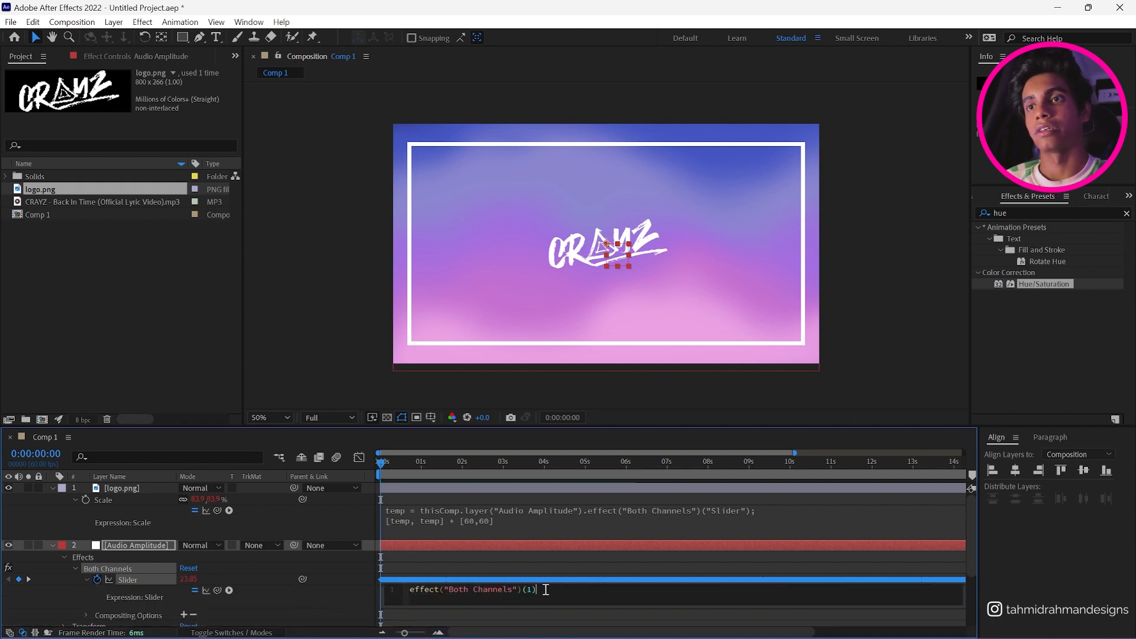
key(ctrl+a)
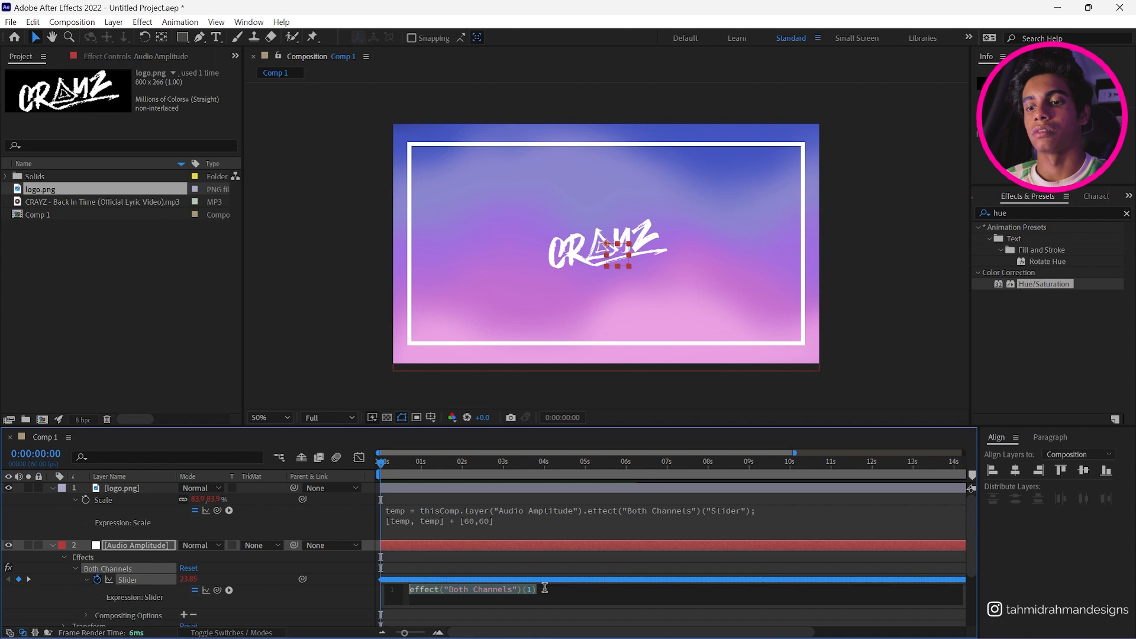
text(ease)
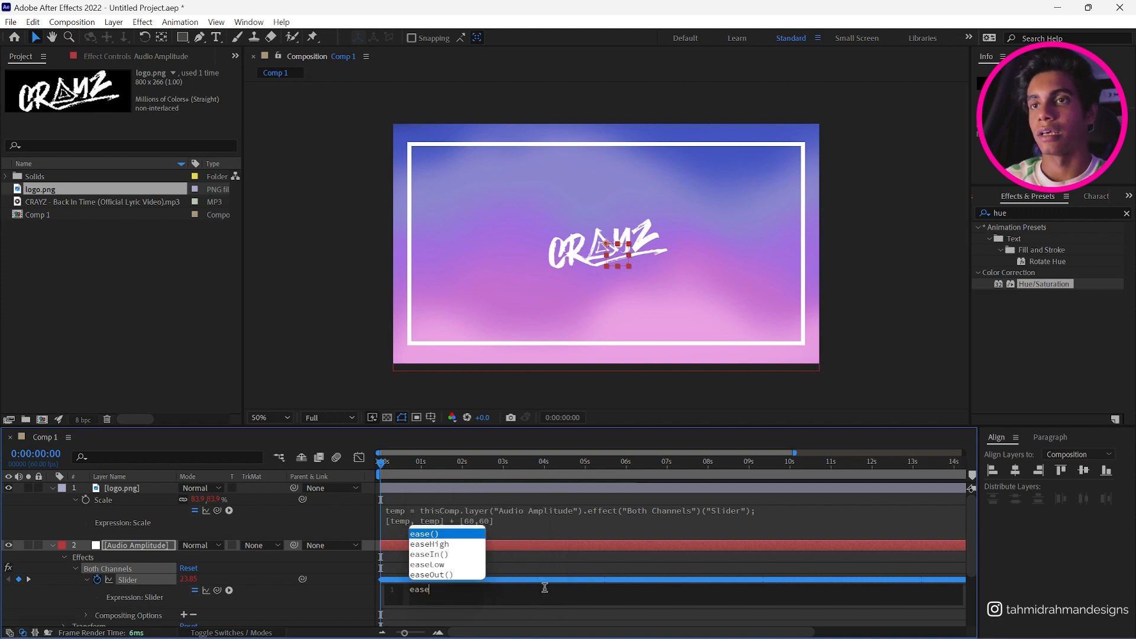
key(Return)
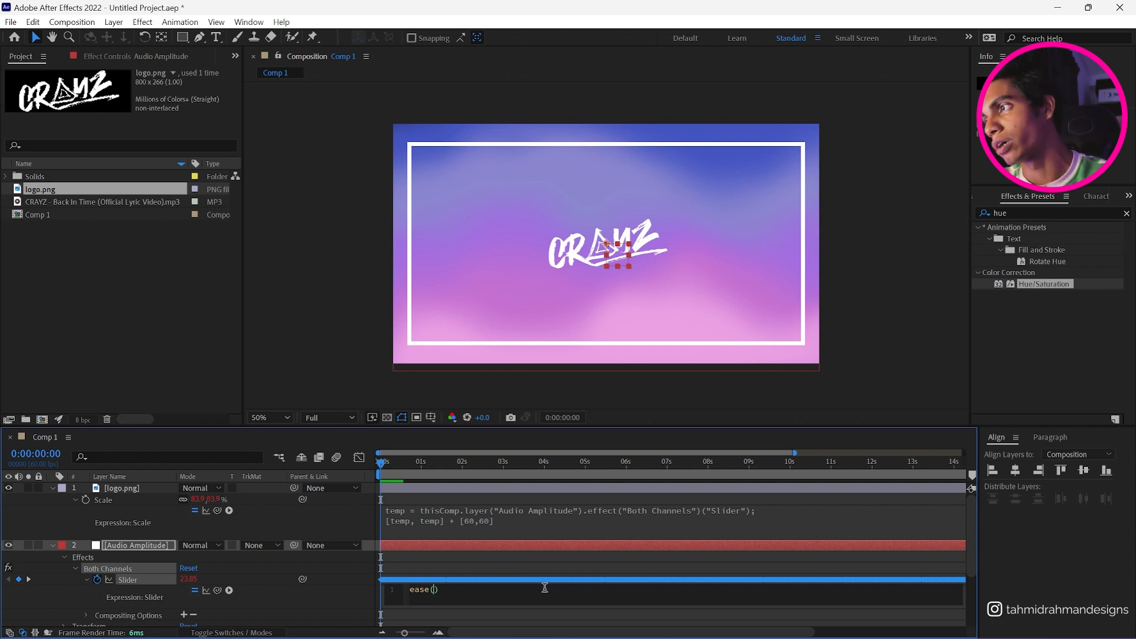
text(value,)
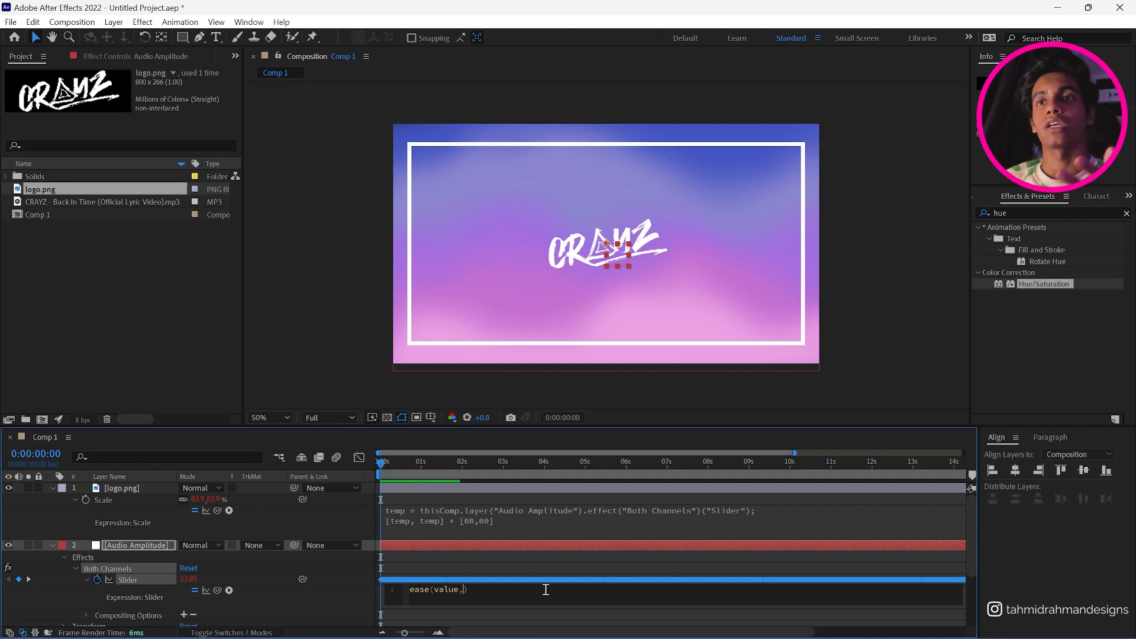
Step: Check the Slider's keyframe graph and complete its expression as ease(value,40,80,0,80)
click(355, 458)
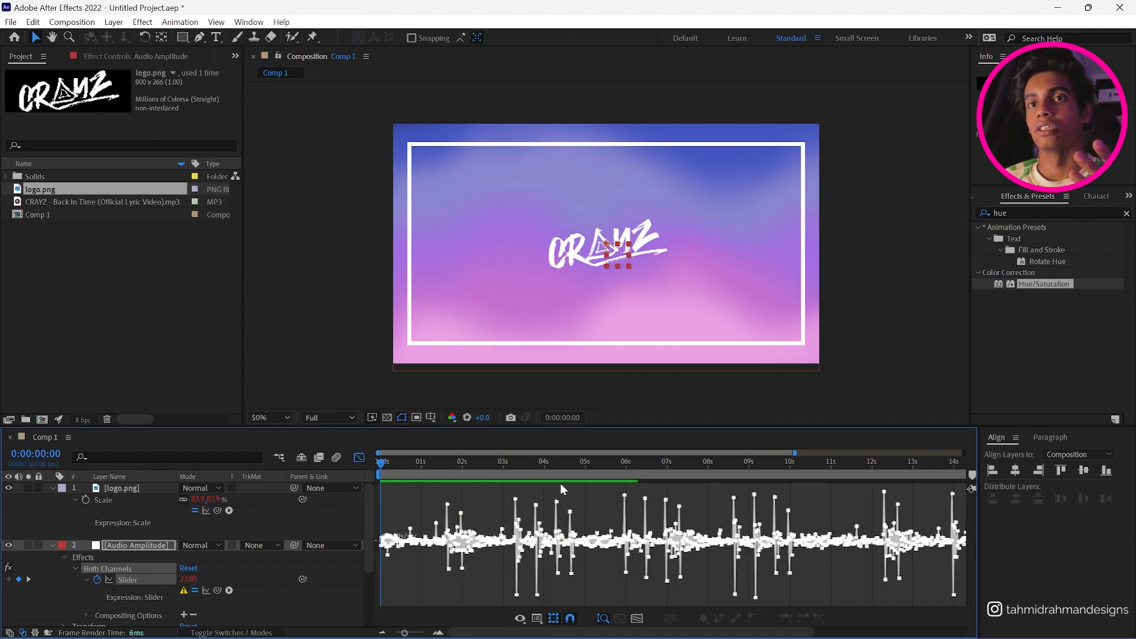
click(359, 457)
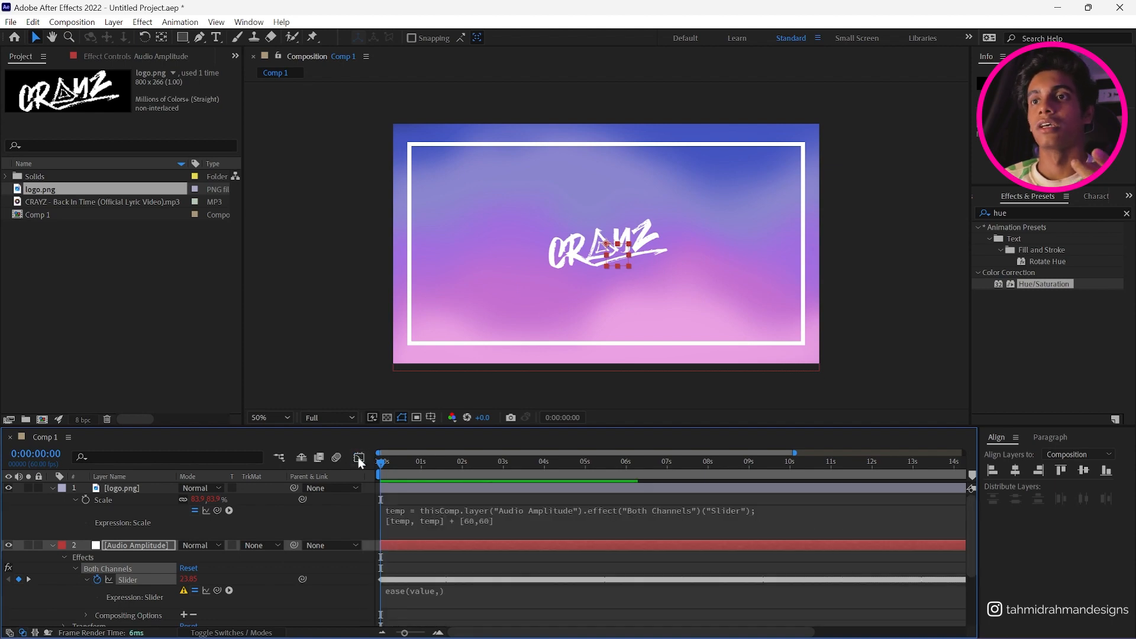
click(433, 590)
text(,)
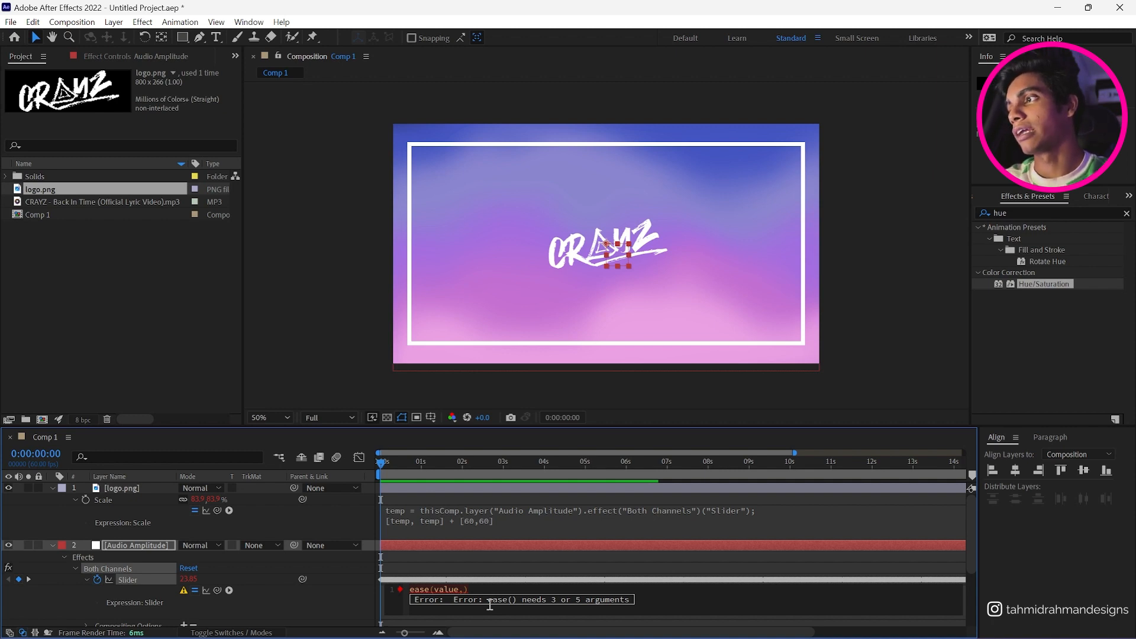
text(40,)
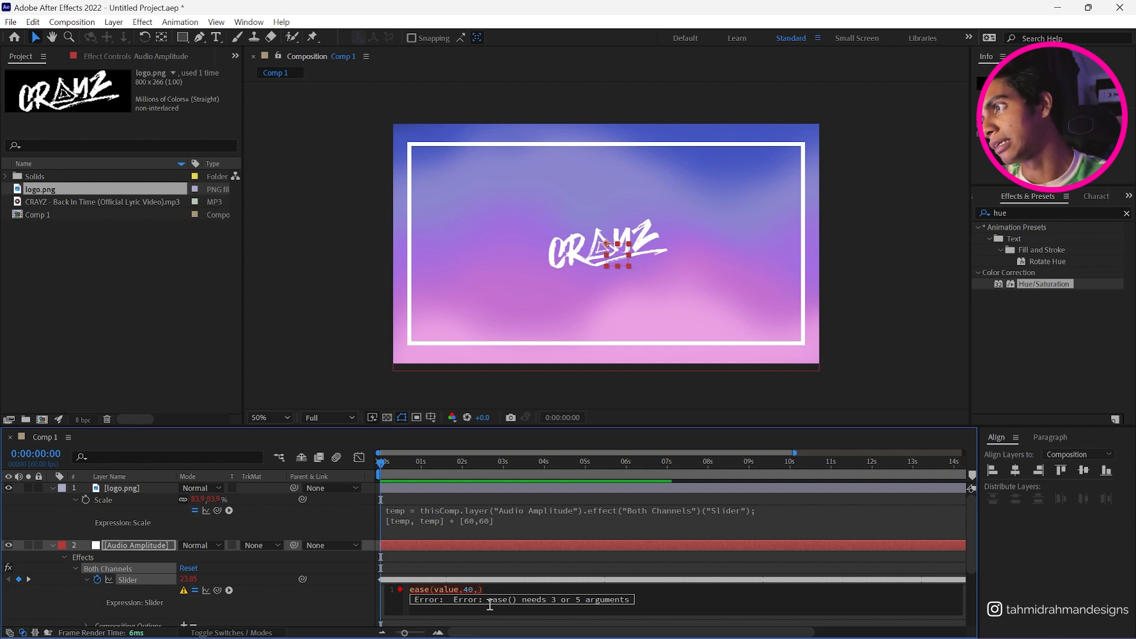
text(80)
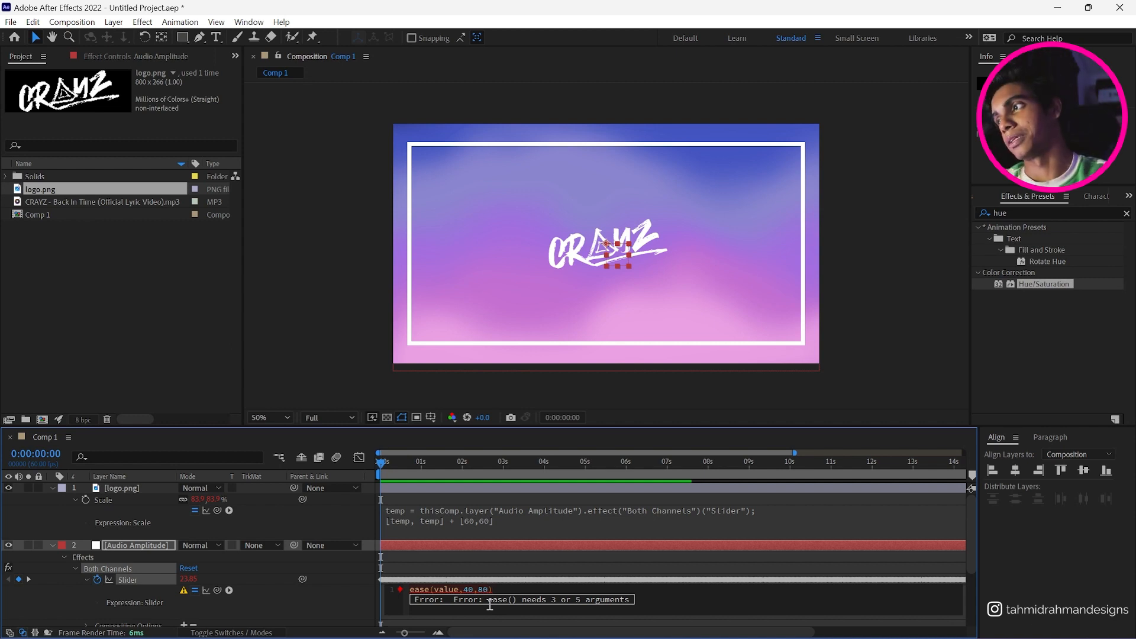
text(,)
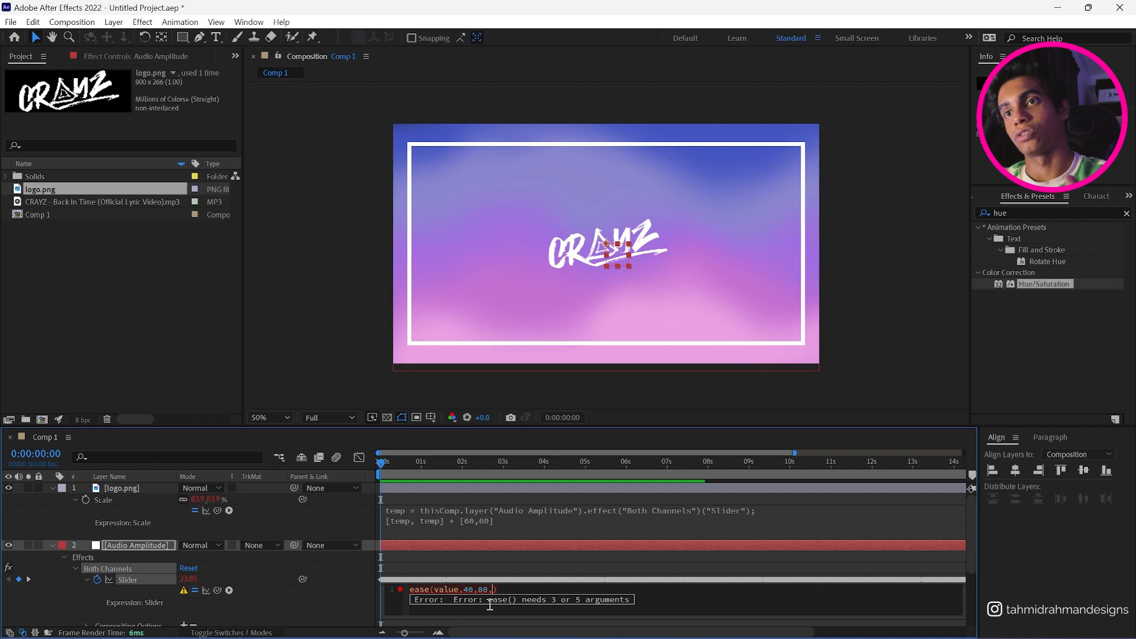
text(0,80)
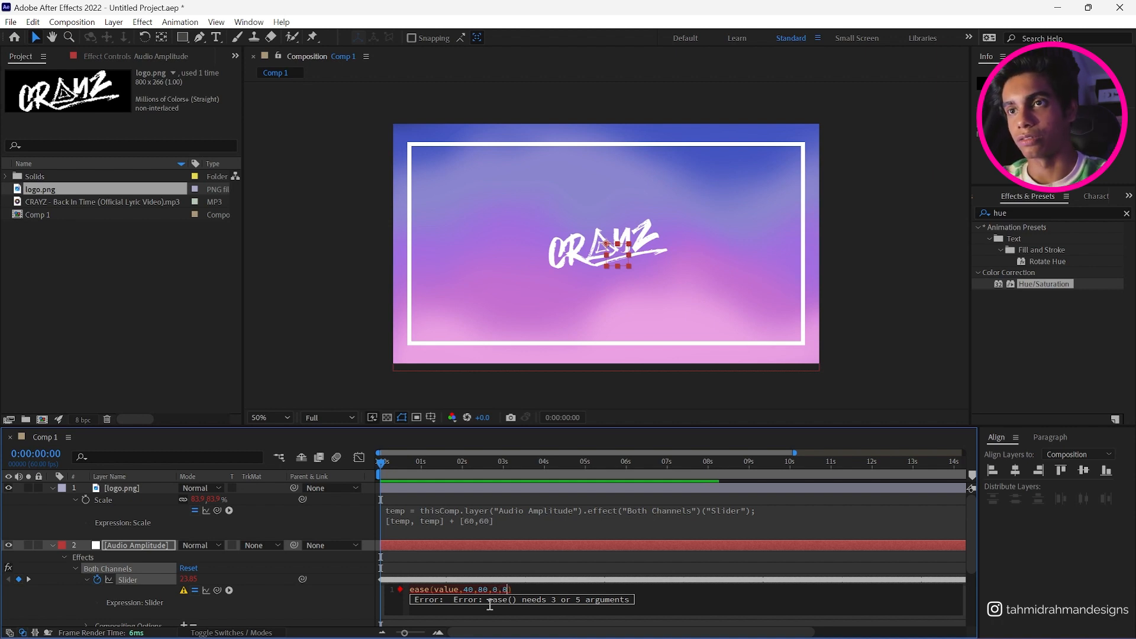
click(676, 566)
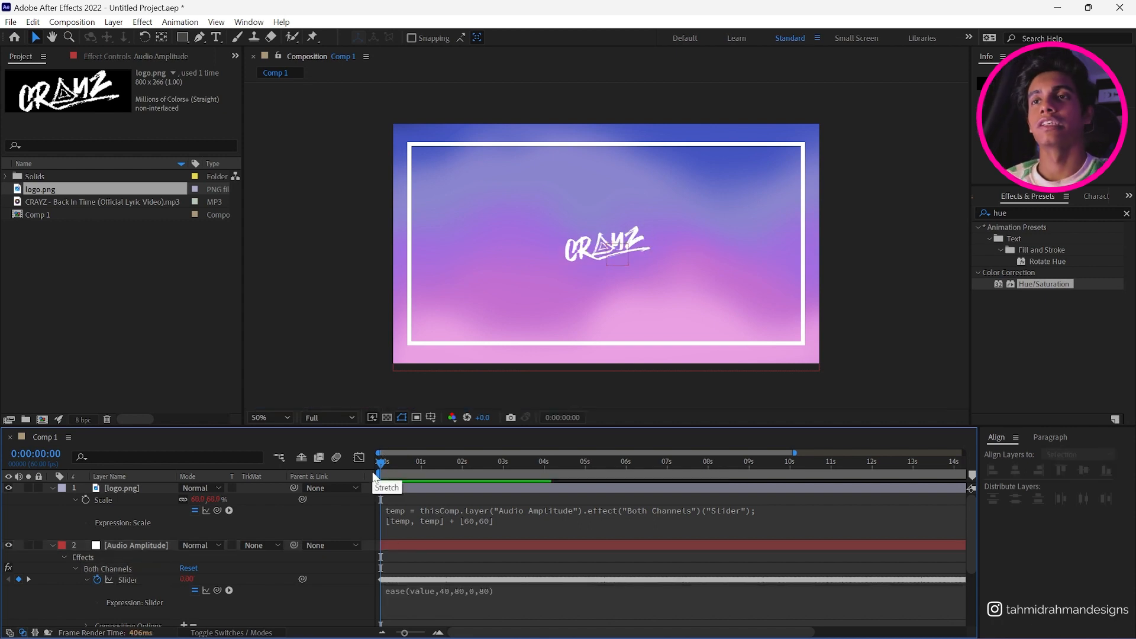
Step: Preview the logo's eased pulse and return the playhead to the start of the composition
key(space)
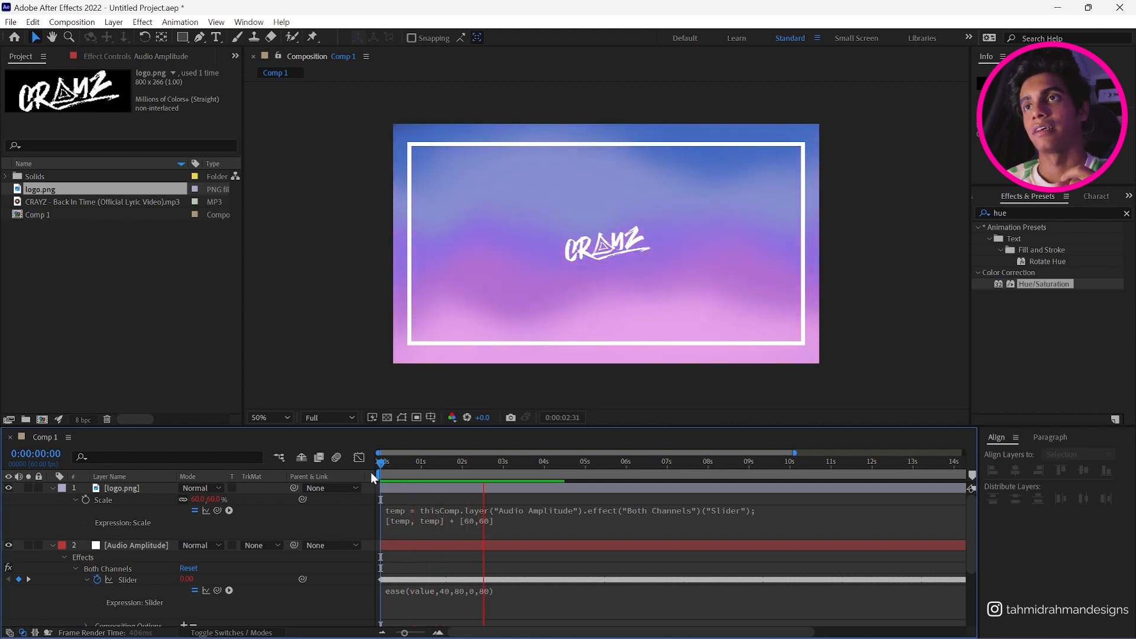
drag(418, 467, 463, 590)
drag(388, 465, 368, 467)
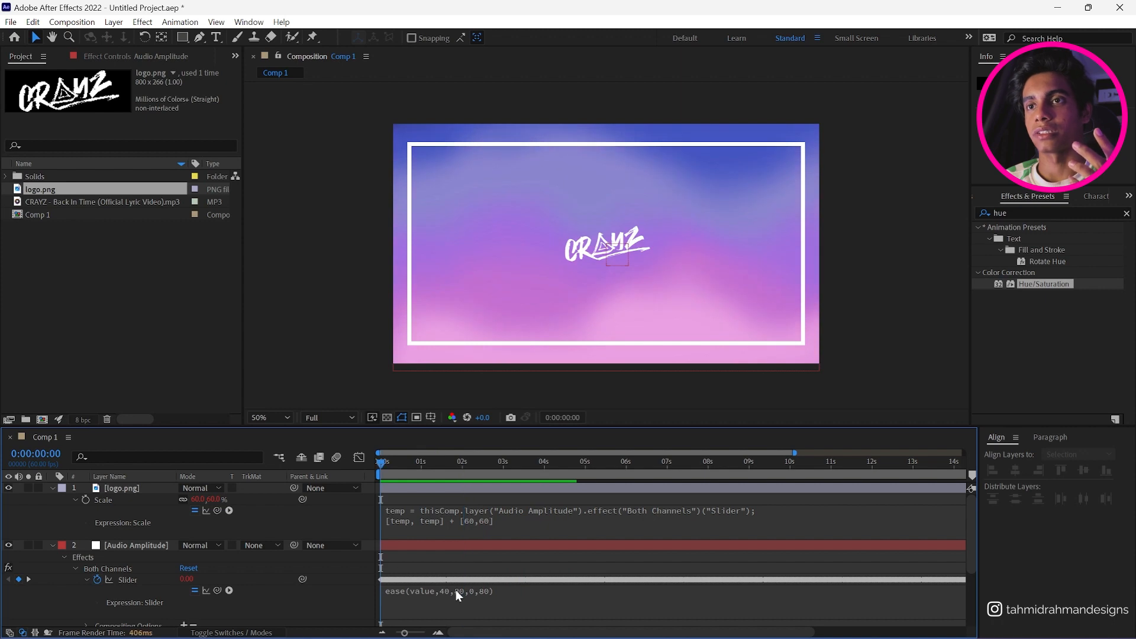
Step: Set the lower input threshold in the Slider's ease expression to 20, making it ease(value,20,80,0,80)
click(457, 592)
click(458, 591)
click(474, 592)
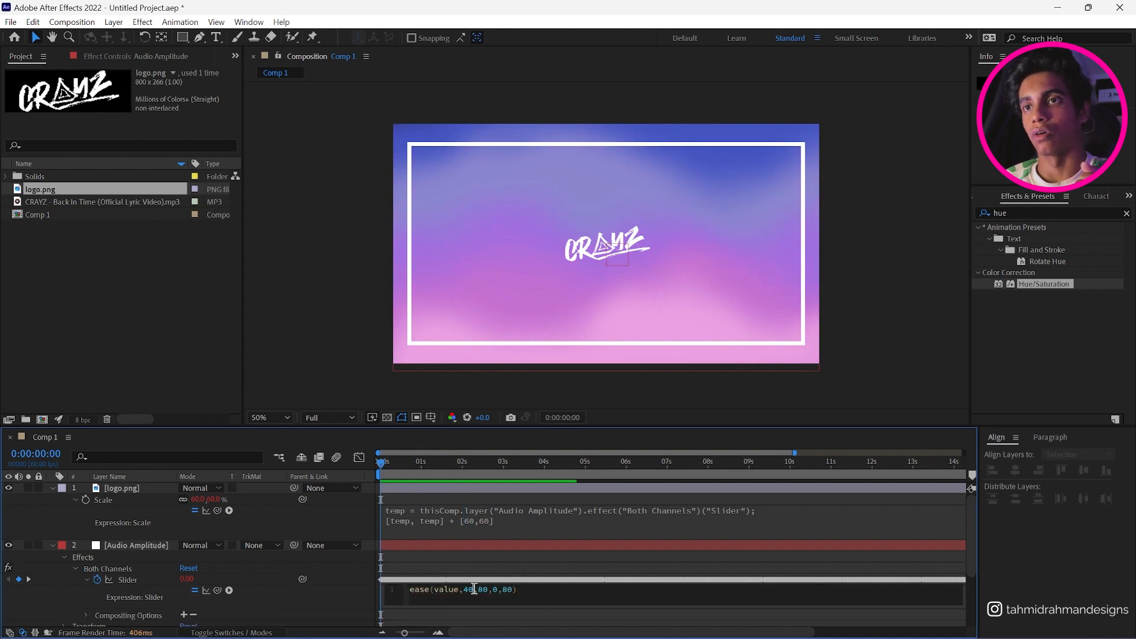
key(BackSpace)
text(2)
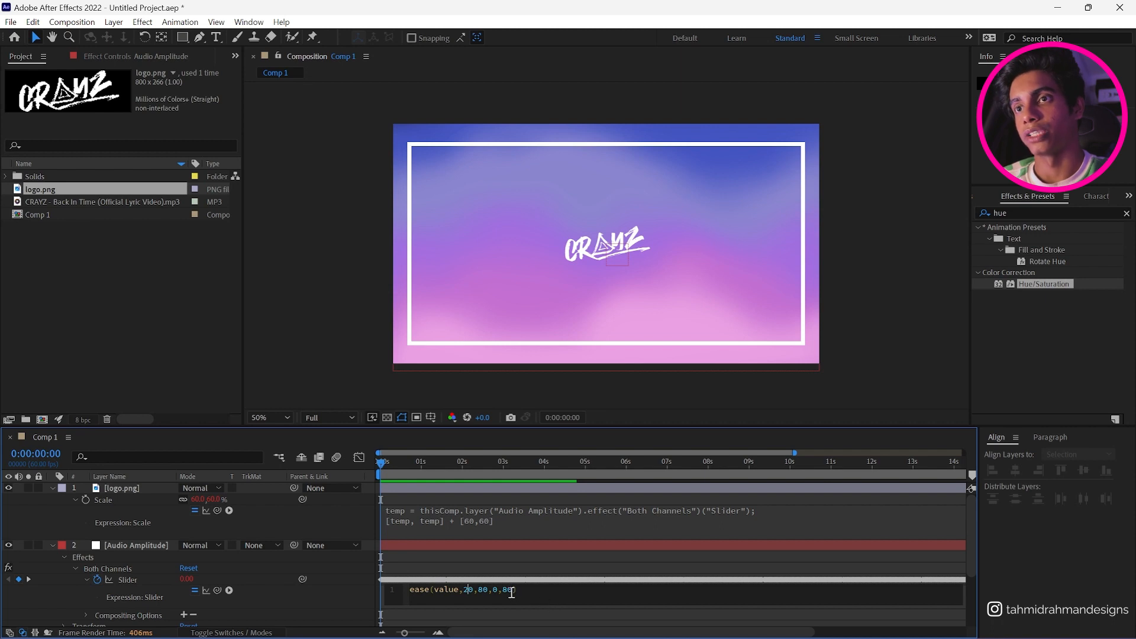
click(533, 612)
Step: Play back the opening seconds of the composition repeatedly to check how the logo's scale reacts to the music with the 20 threshold
key(space)
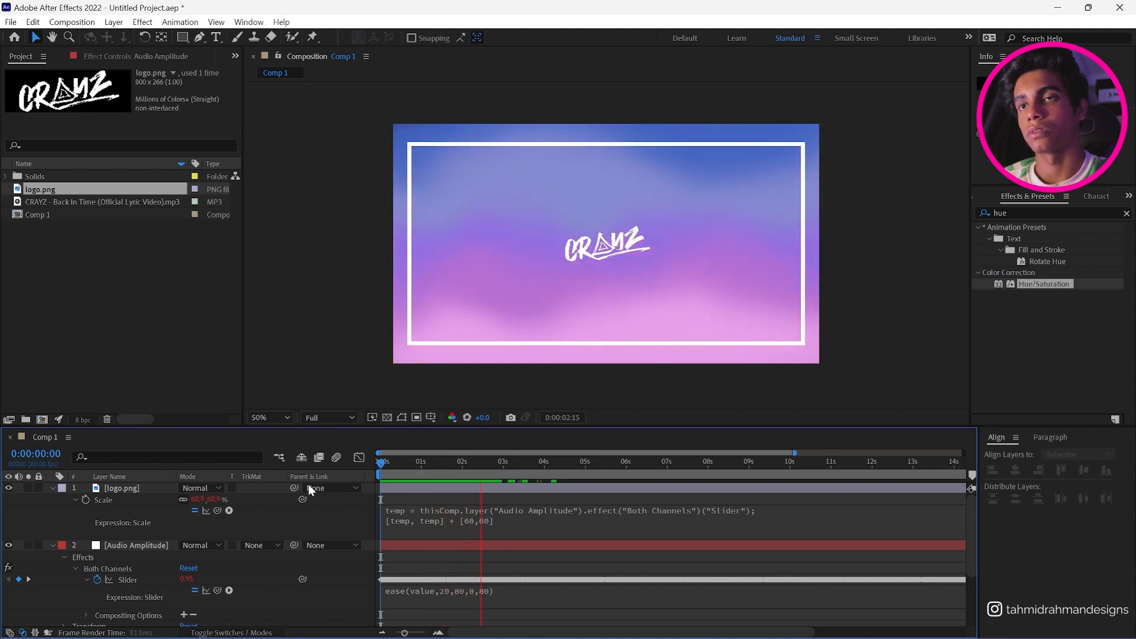
key(space)
key(space)
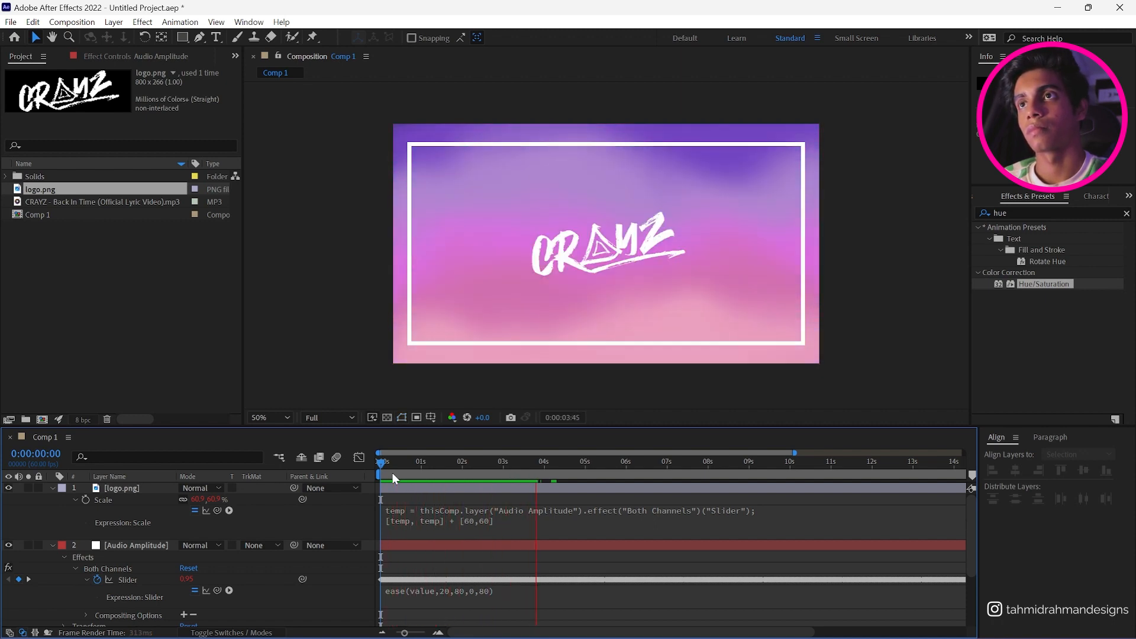
key(space)
key(space)
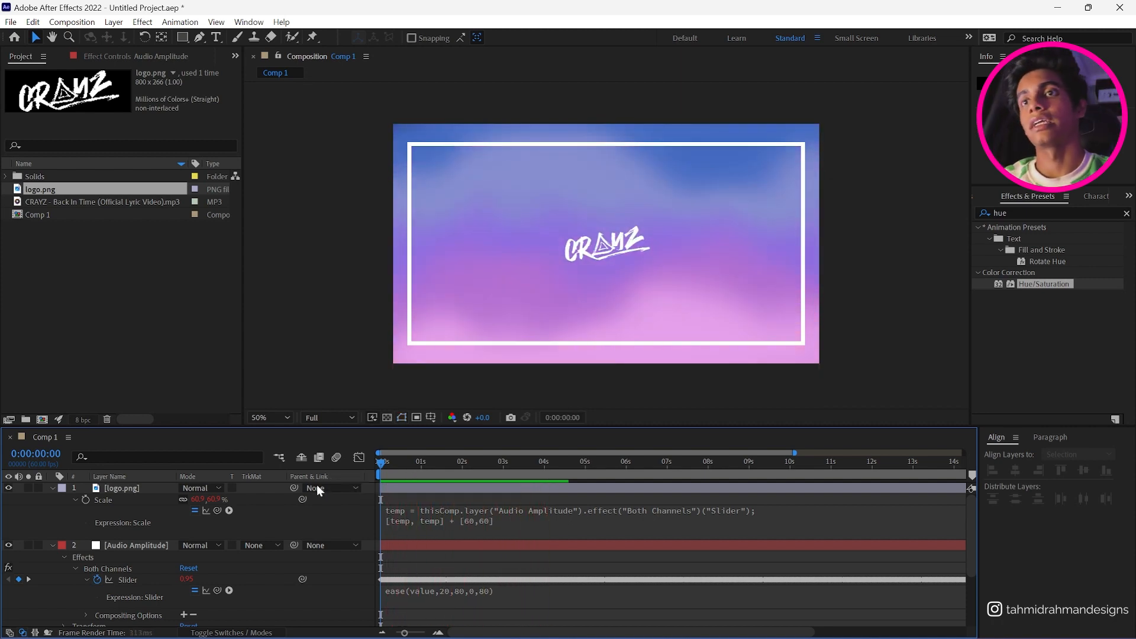
key(space)
scroll(545, 550, down, 1)
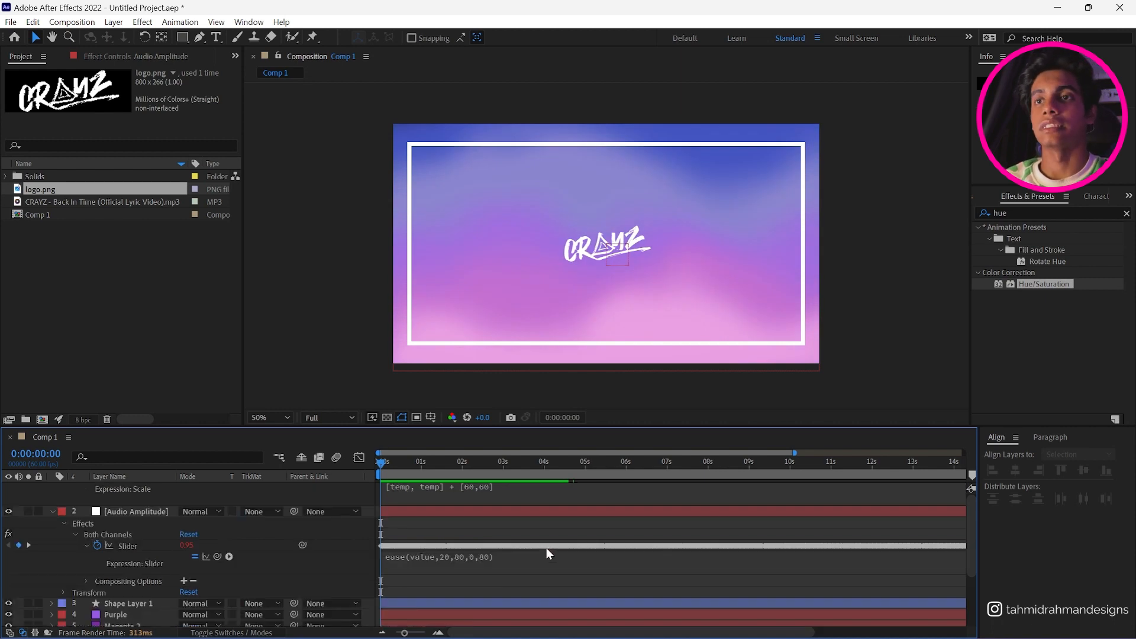
click(476, 559)
click(487, 579)
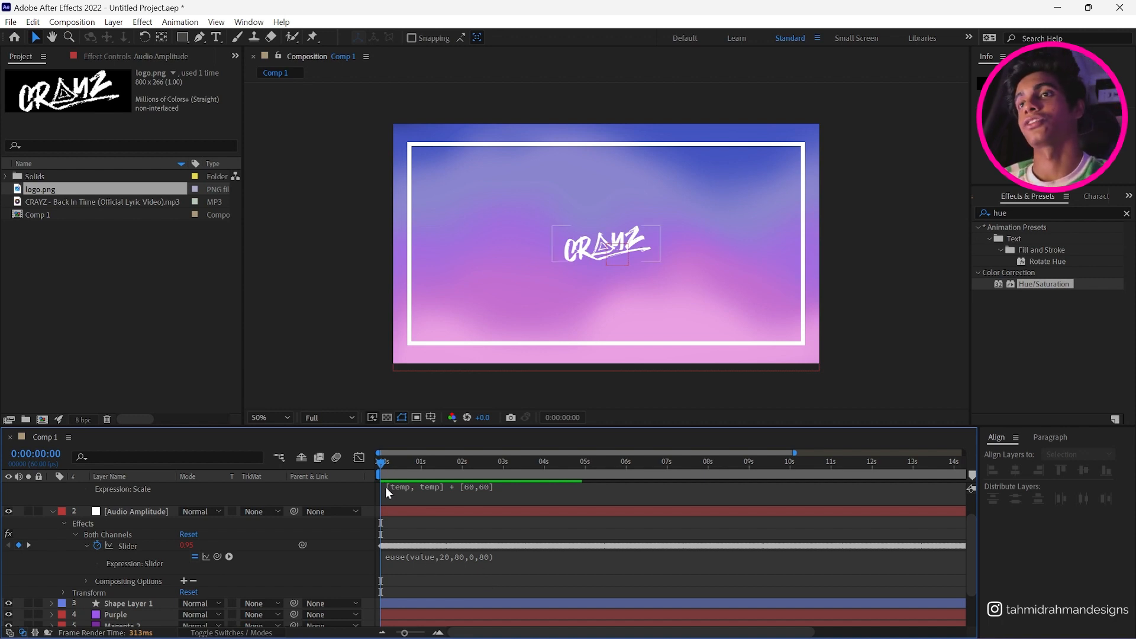
key(space)
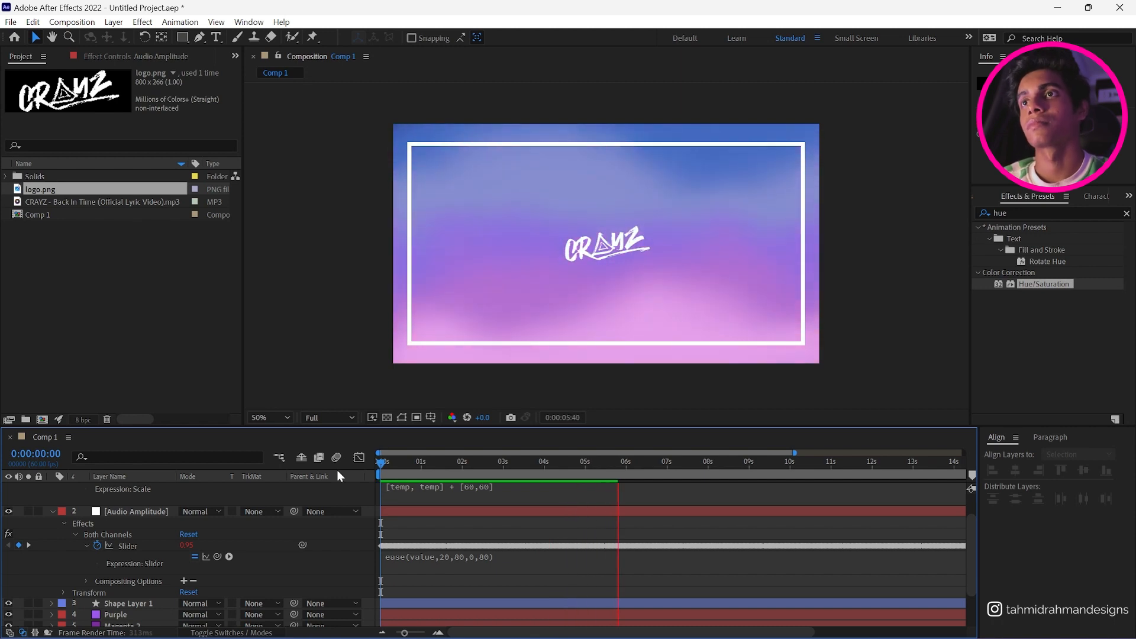
key(space)
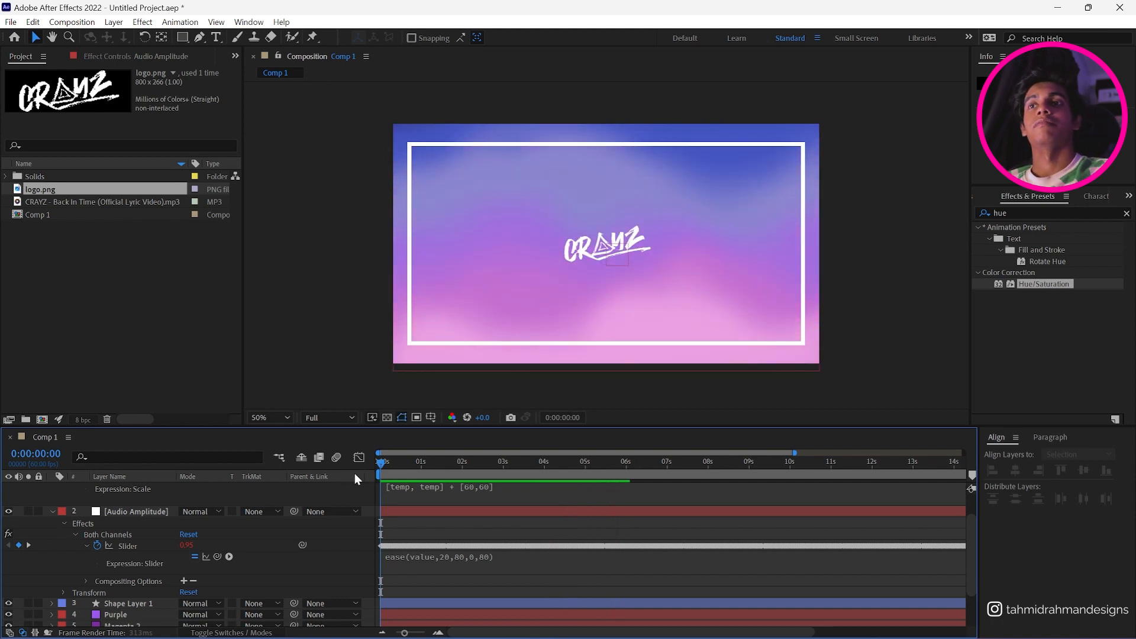